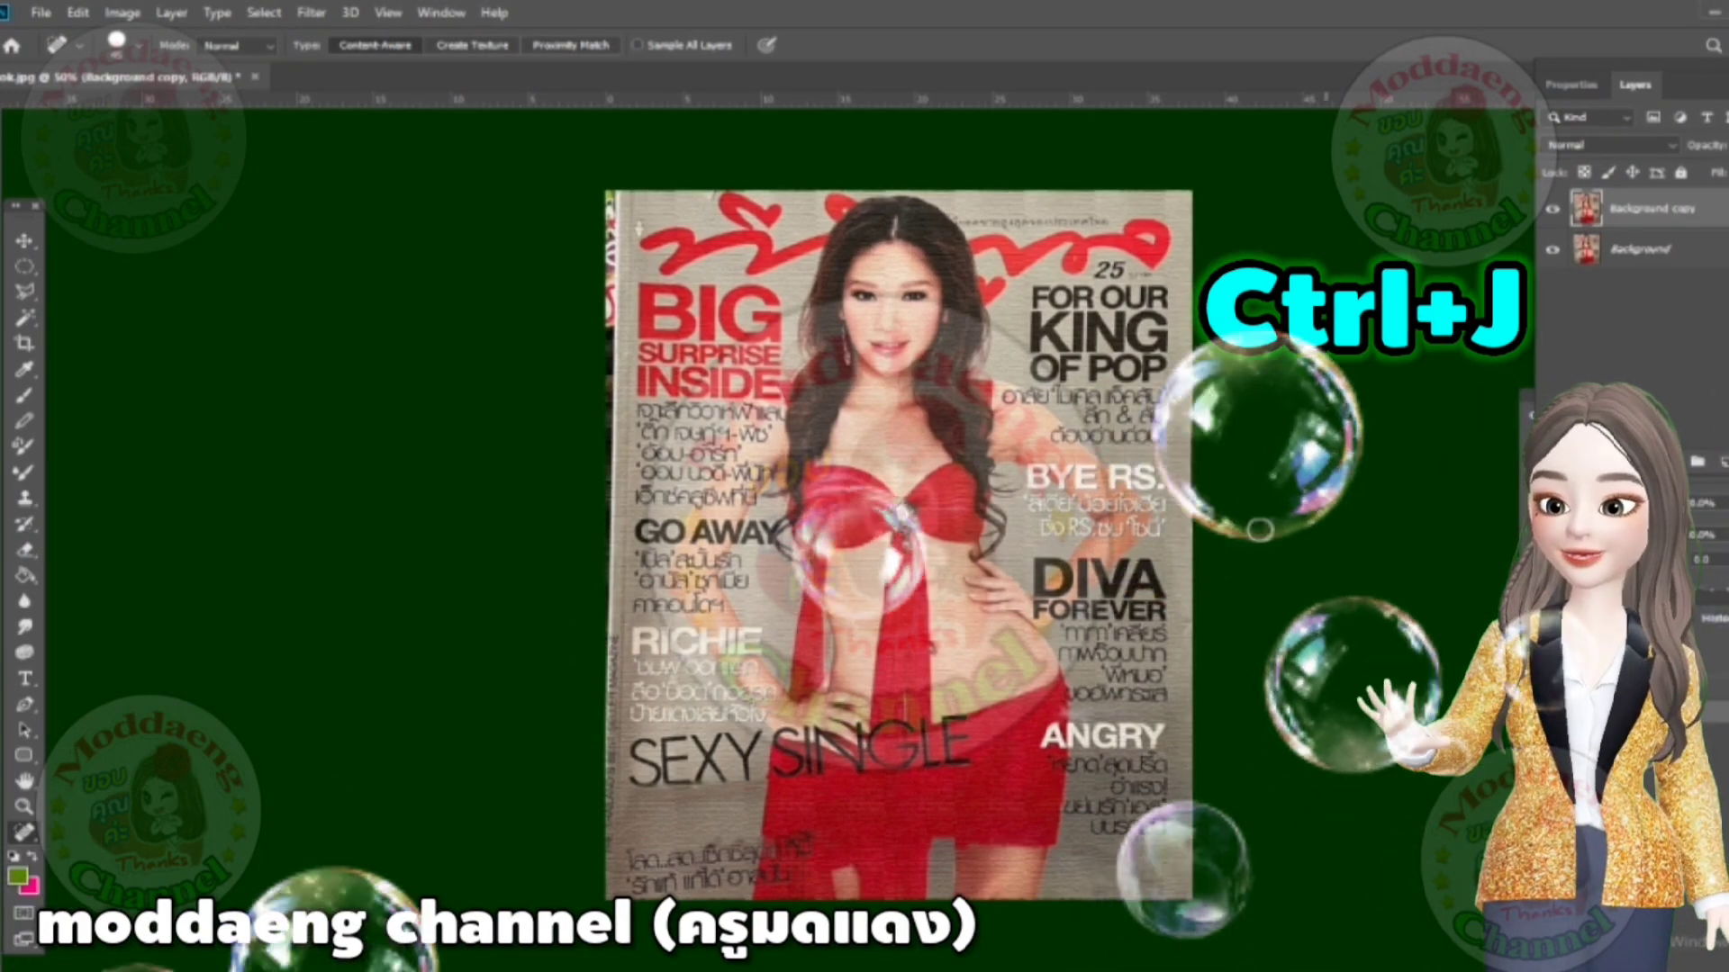
Step: Put the Background copy layer into Free Transform Warp mode
{"action": "left_click", "coordinate": [25, 241]}
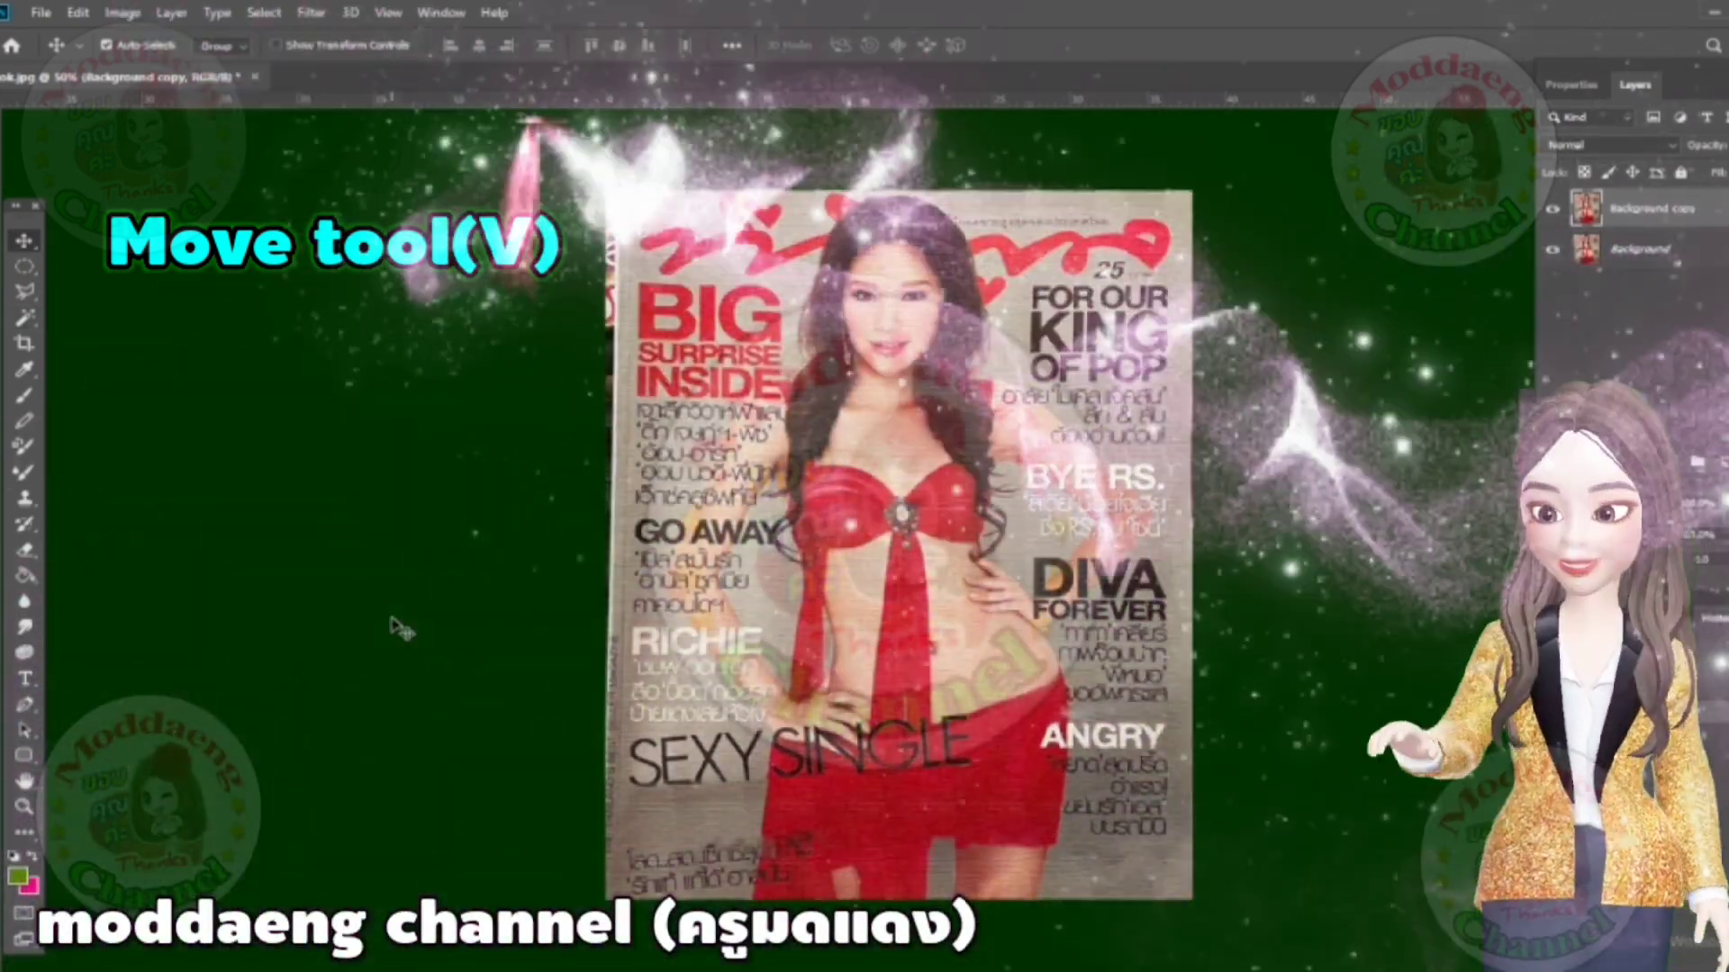
{"action": "key", "text": "ctrl+t"}
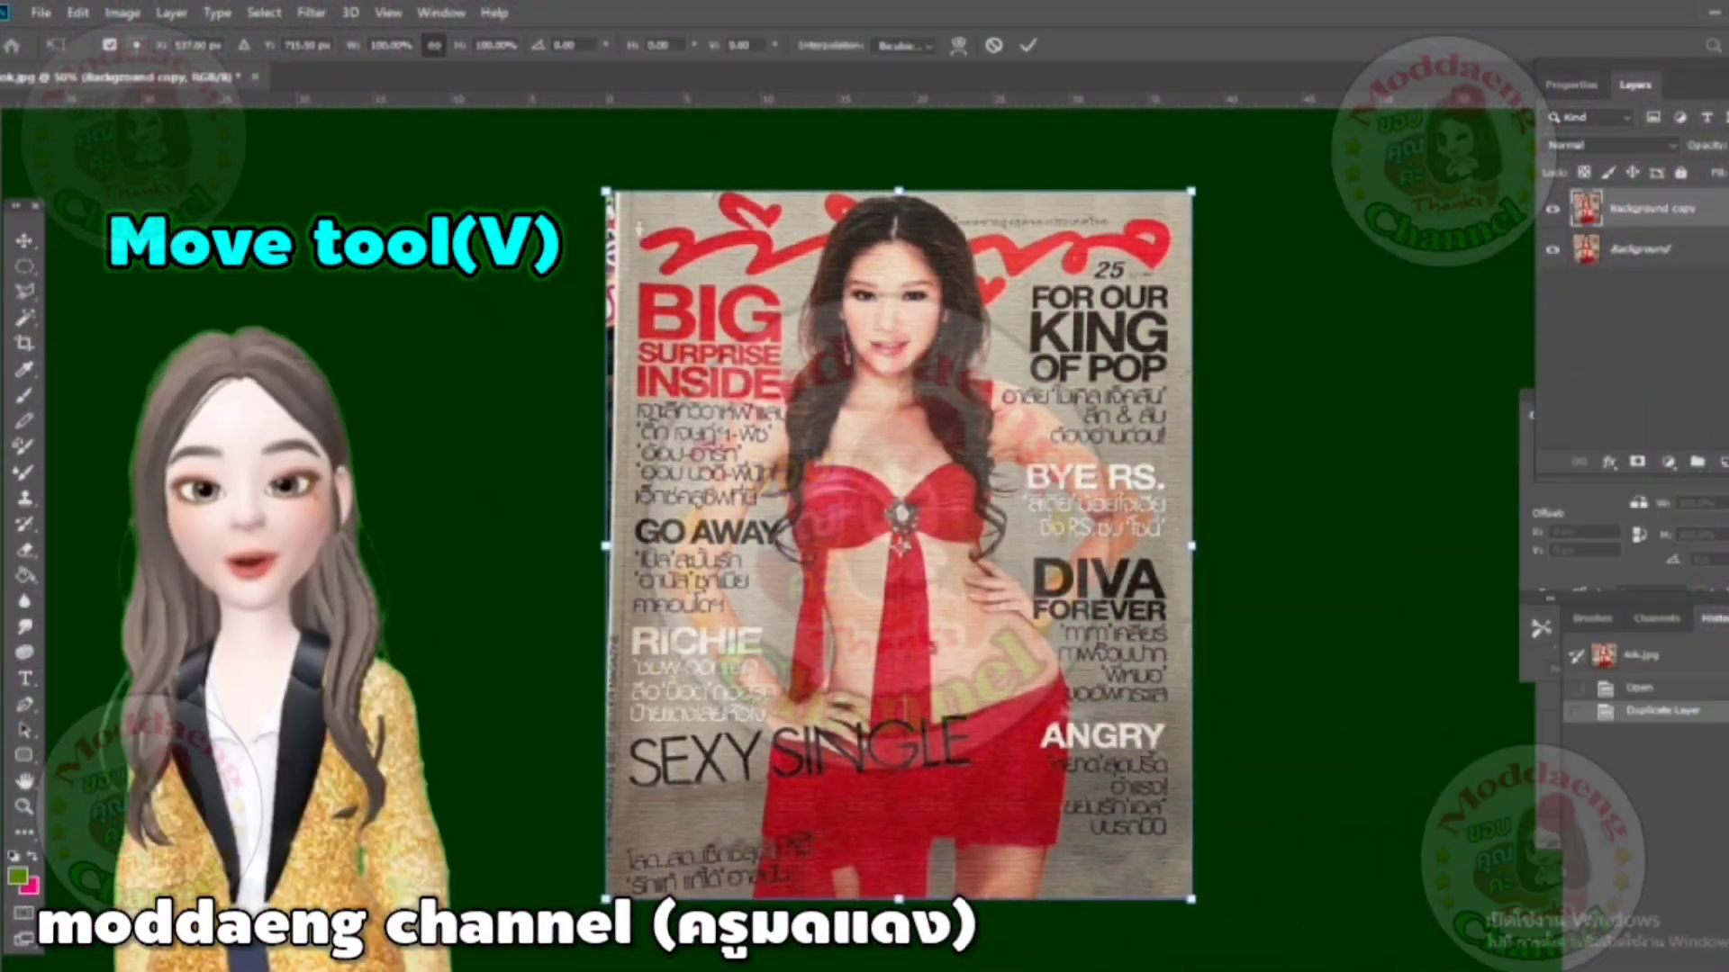
{"action": "right_click", "coordinate": [1166, 540]}
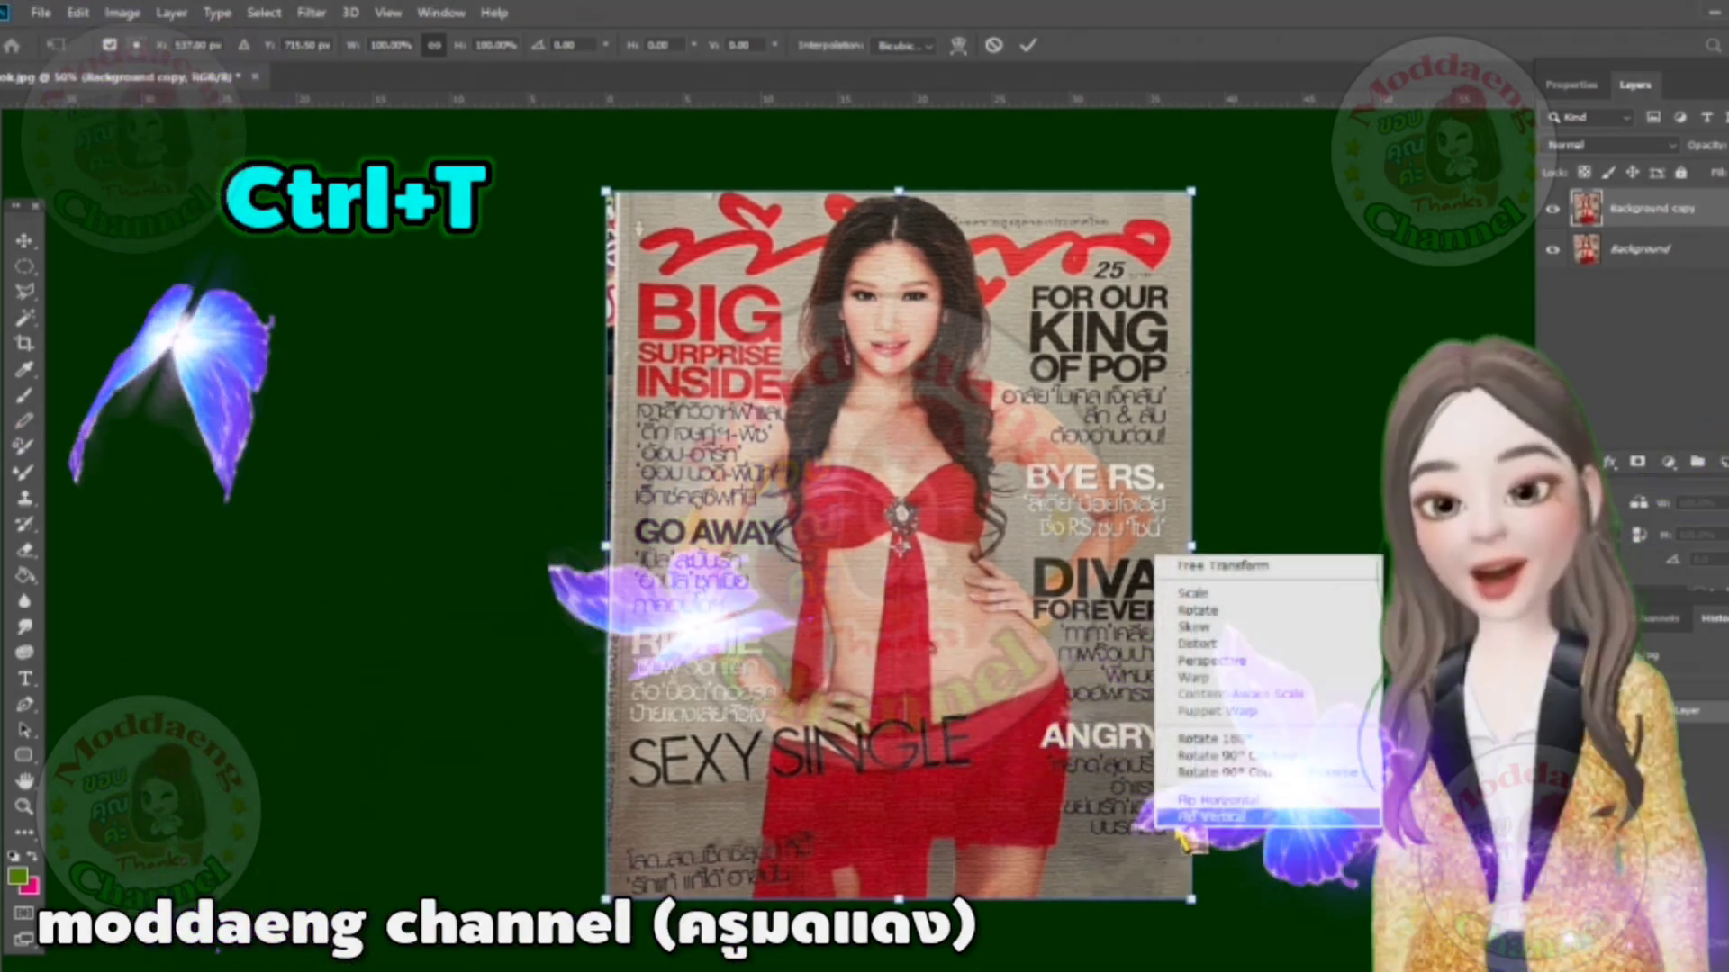
{"action": "left_click", "coordinate": [1197, 681]}
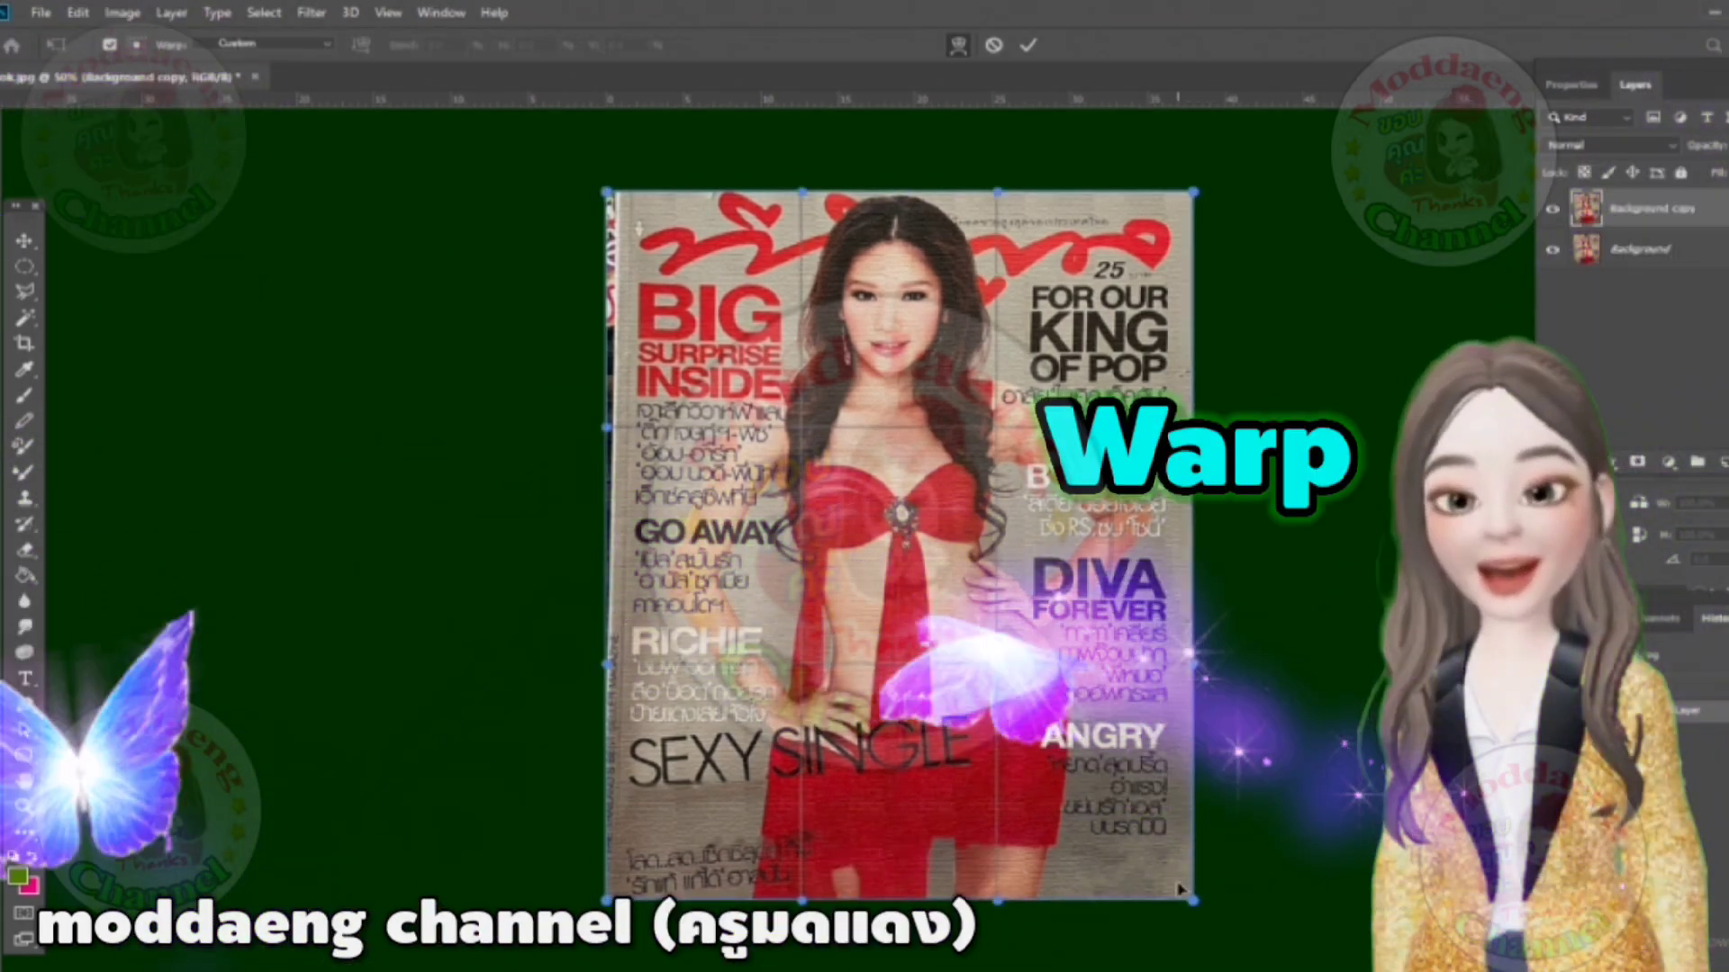
Step: Drag the bottom-right warp corner up and inward to shape a curled page fold
{"action": "left_click_drag", "start_coordinate": [1195, 903], "coordinate": [1014, 741]}
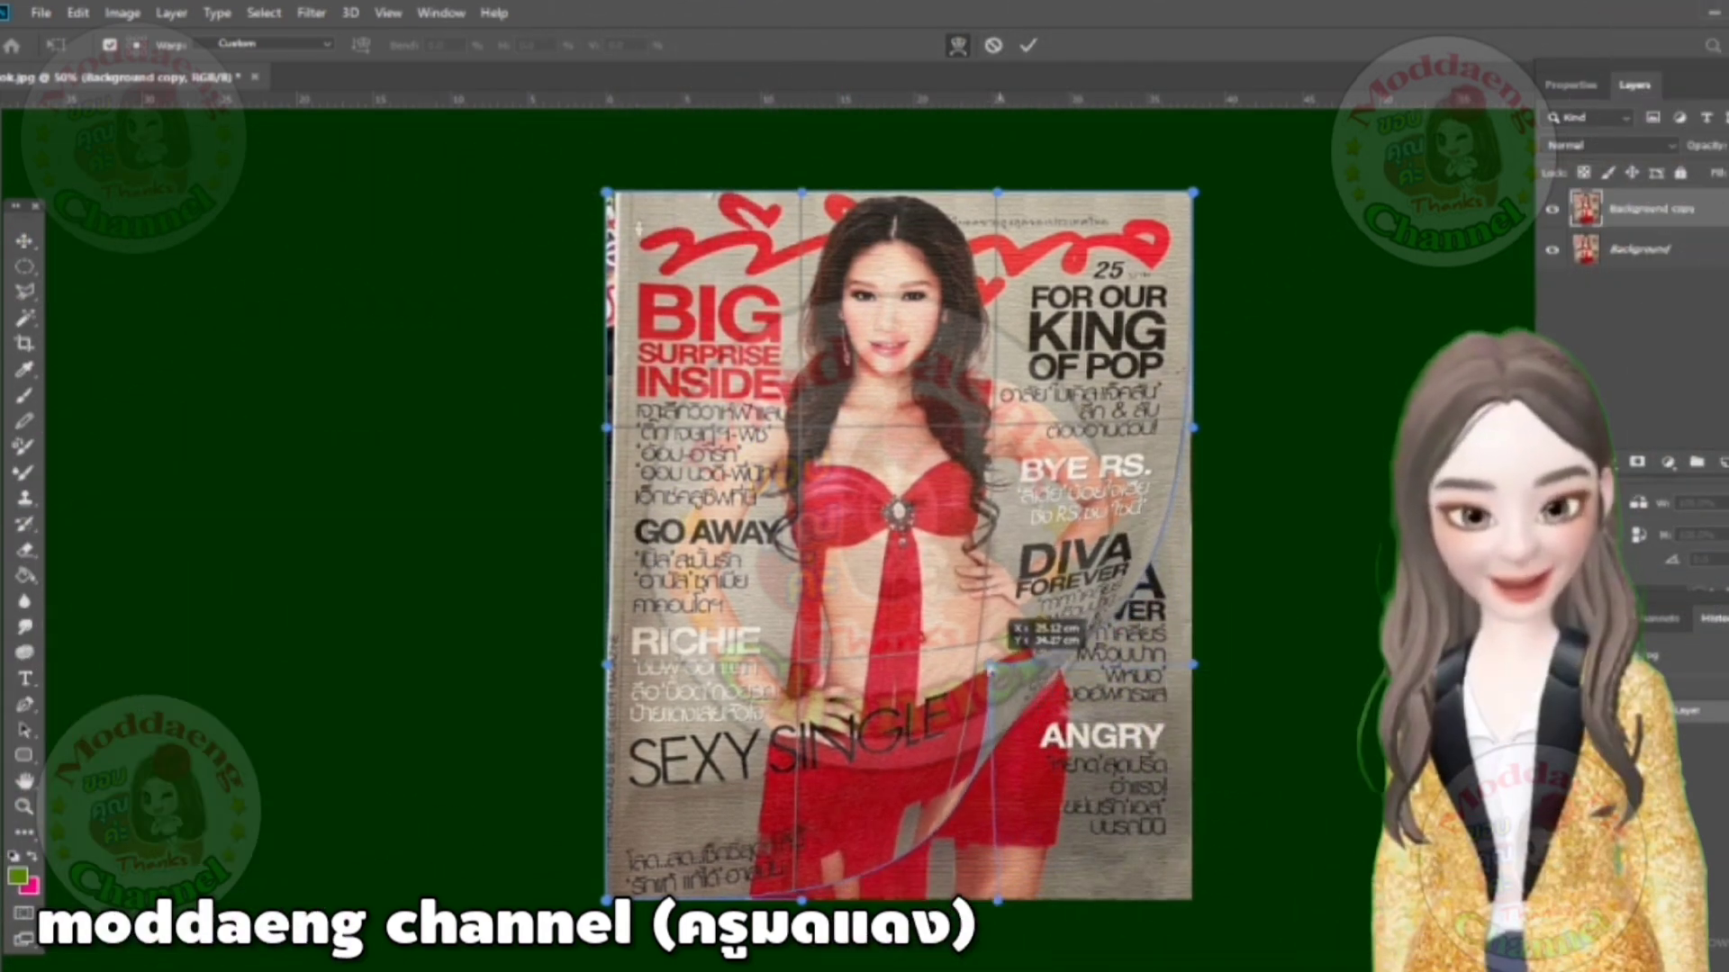
{"action": "mouse_move", "coordinate": [1015, 741]}
{"action": "left_mouse_down"}
{"action": "mouse_move", "coordinate": [982, 646]}
{"action": "mouse_move", "coordinate": [993, 770]}
{"action": "mouse_move", "coordinate": [972, 692]}
{"action": "left_mouse_up"}
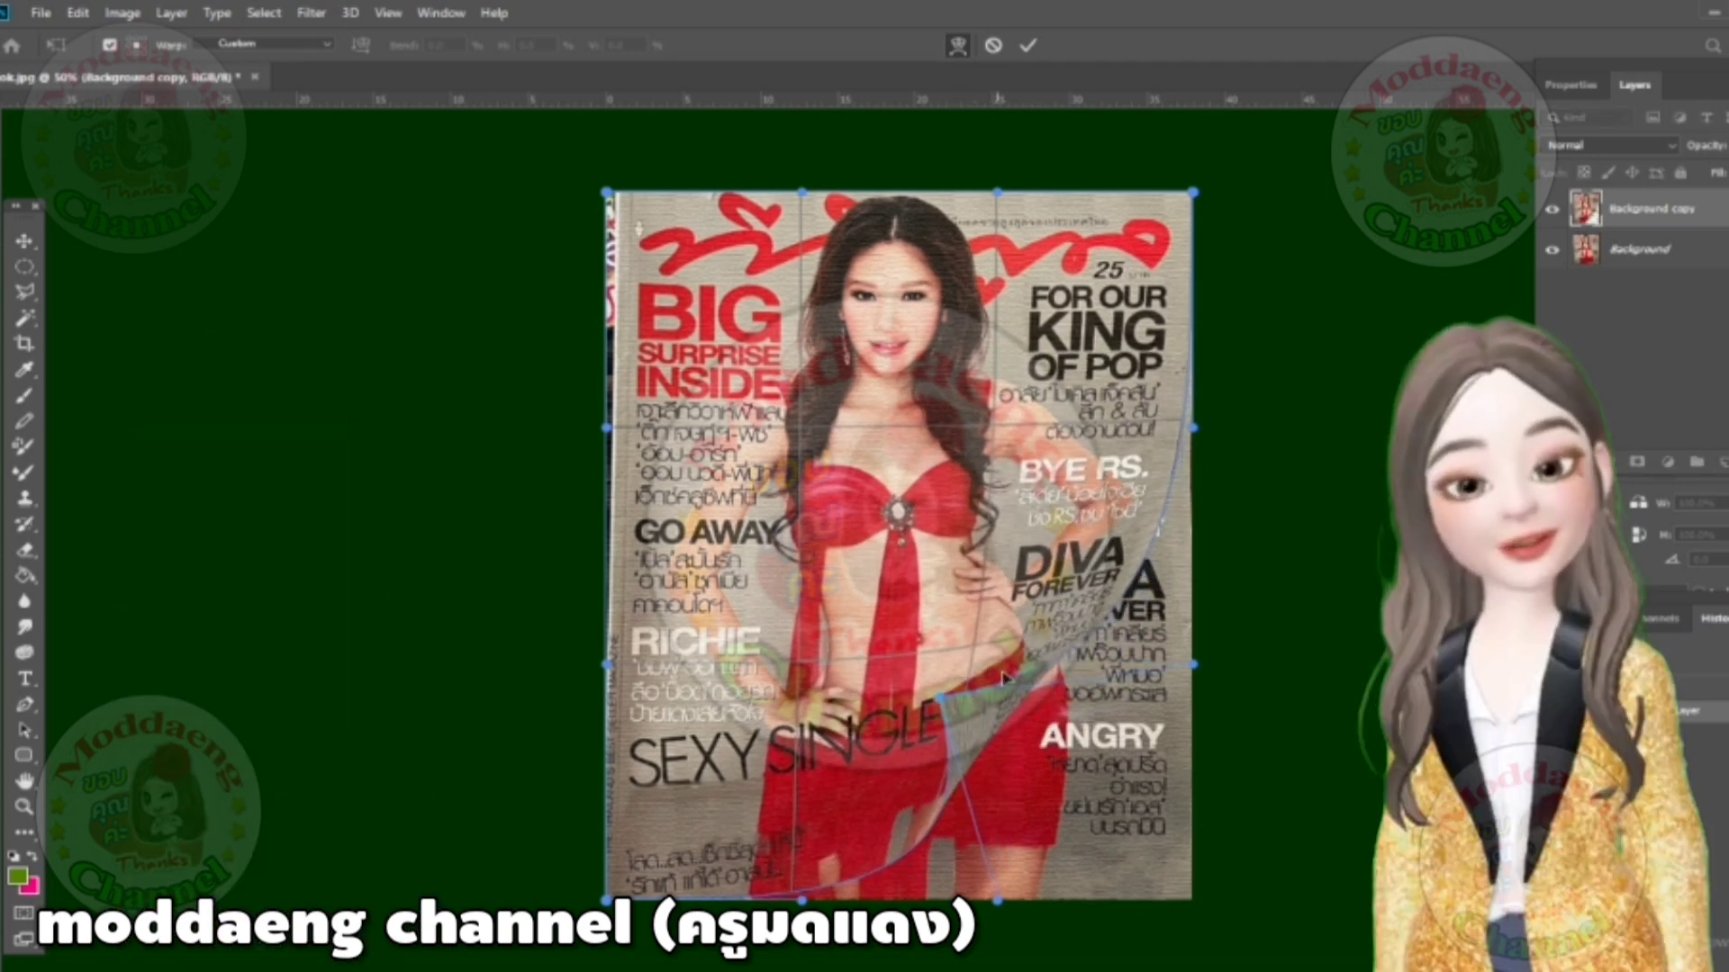
{"action": "mouse_move", "coordinate": [941, 706]}
{"action": "left_mouse_down"}
{"action": "mouse_move", "coordinate": [959, 695]}
{"action": "mouse_move", "coordinate": [941, 682]}
{"action": "left_mouse_up"}
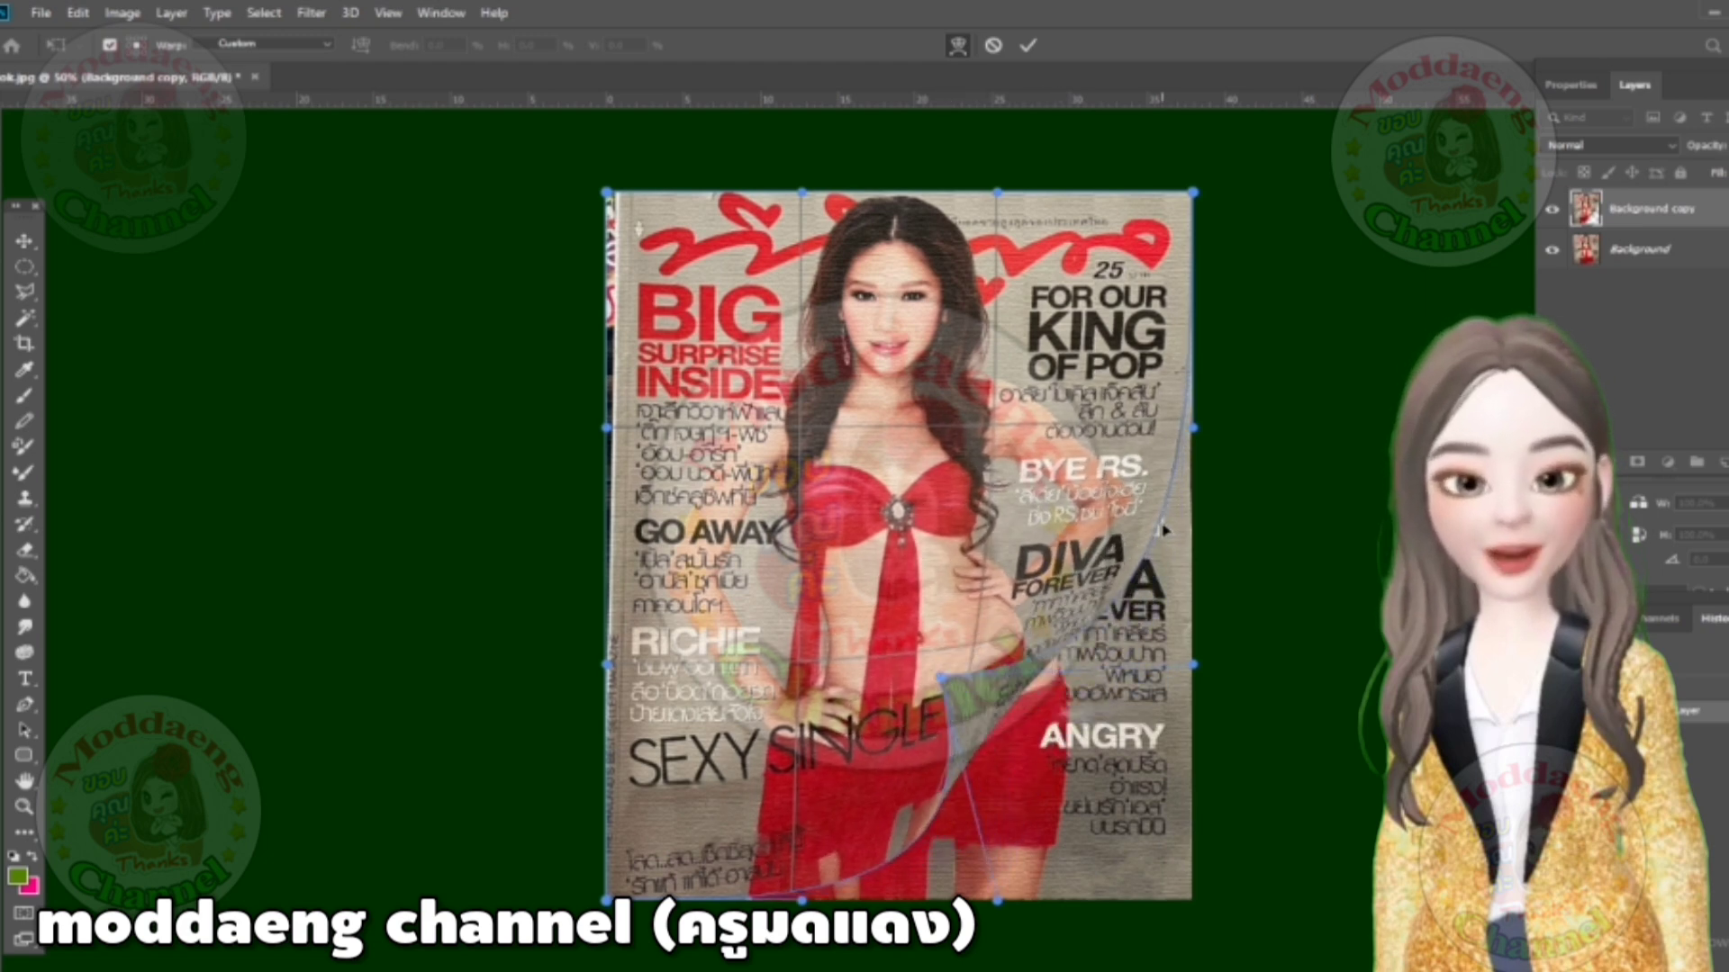
{"action": "left_click_drag", "start_coordinate": [1179, 560], "coordinate": [1166, 560]}
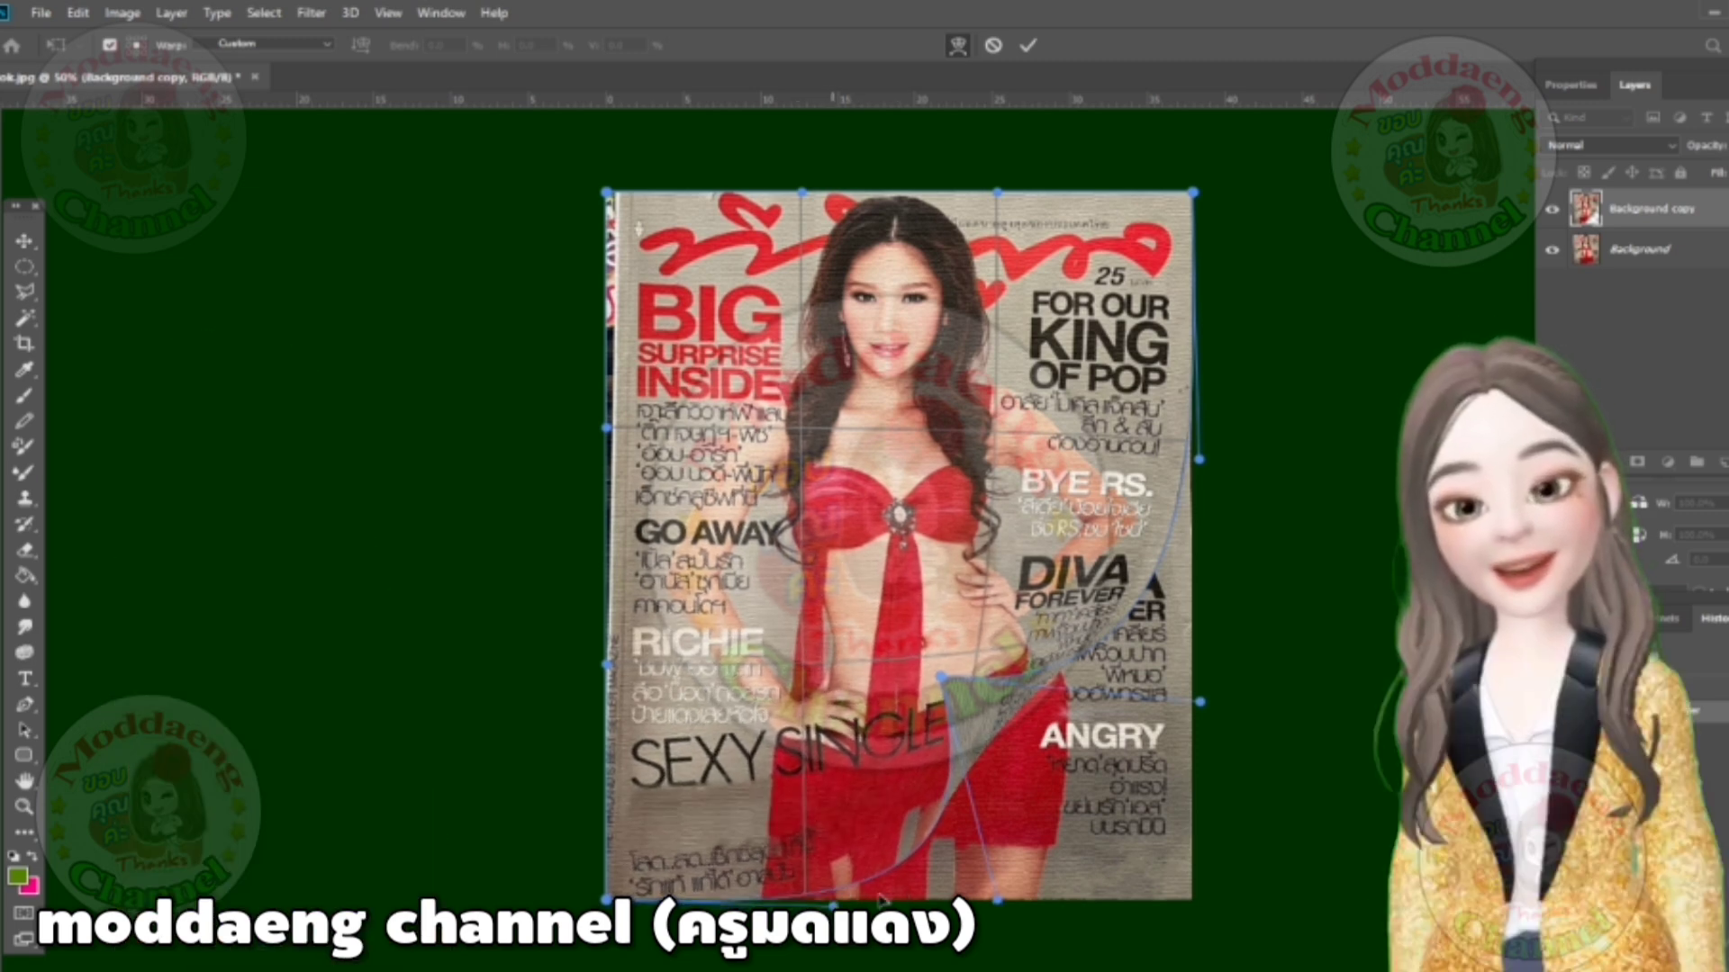
{"action": "mouse_move", "coordinate": [993, 903]}
{"action": "left_mouse_down"}
{"action": "mouse_move", "coordinate": [1080, 965]}
{"action": "mouse_move", "coordinate": [1102, 951]}
{"action": "left_mouse_up"}
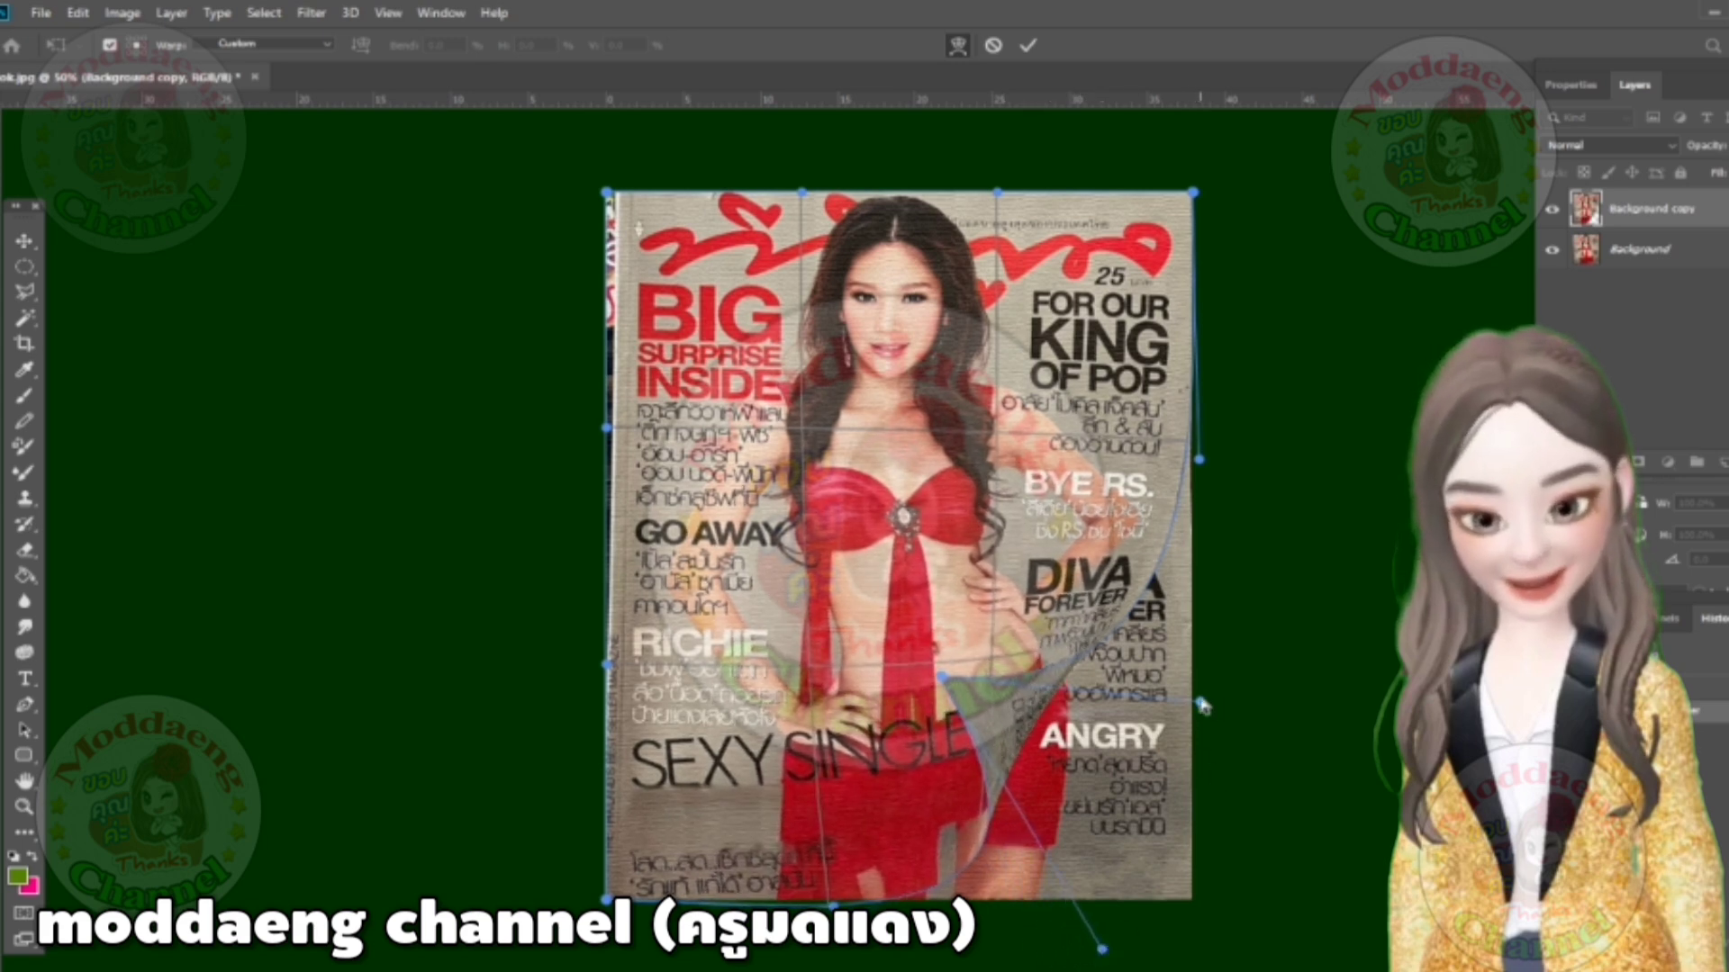
Step: Refine the curl mesh around the DIVA and ANGRY text, then commit the warp
{"action": "left_click_drag", "start_coordinate": [1203, 705], "coordinate": [1261, 875]}
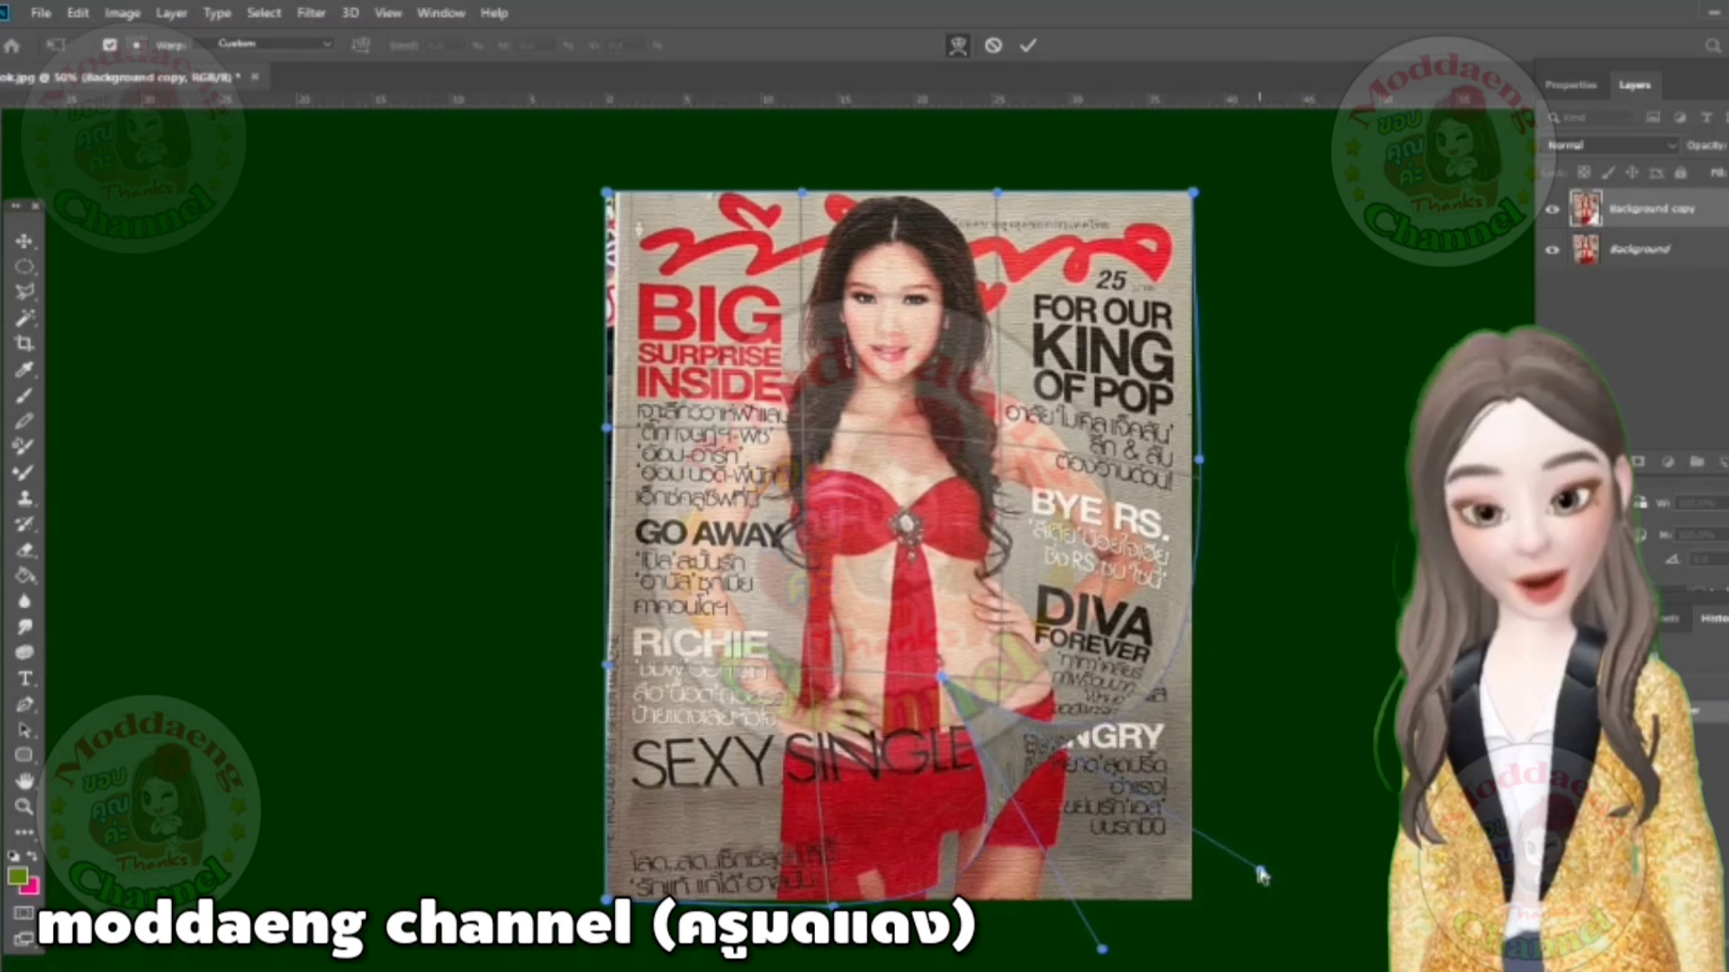
{"action": "left_click_drag", "start_coordinate": [979, 849], "coordinate": [936, 872]}
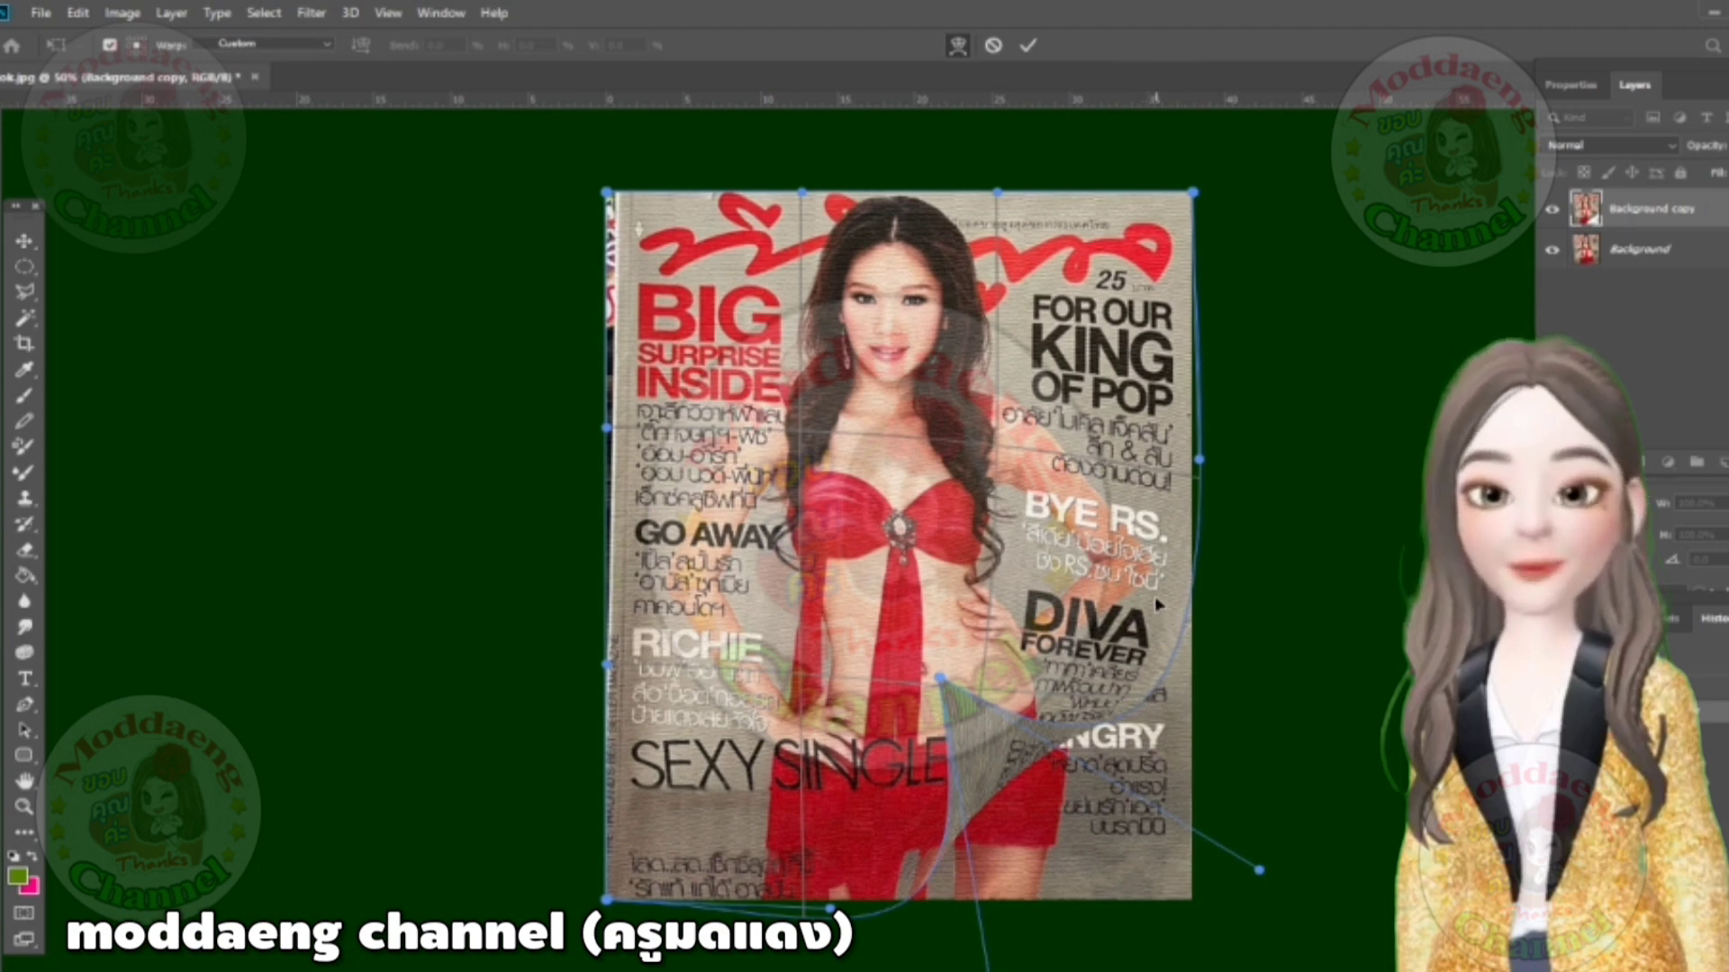
{"action": "left_click_drag", "start_coordinate": [1201, 463], "coordinate": [1185, 334]}
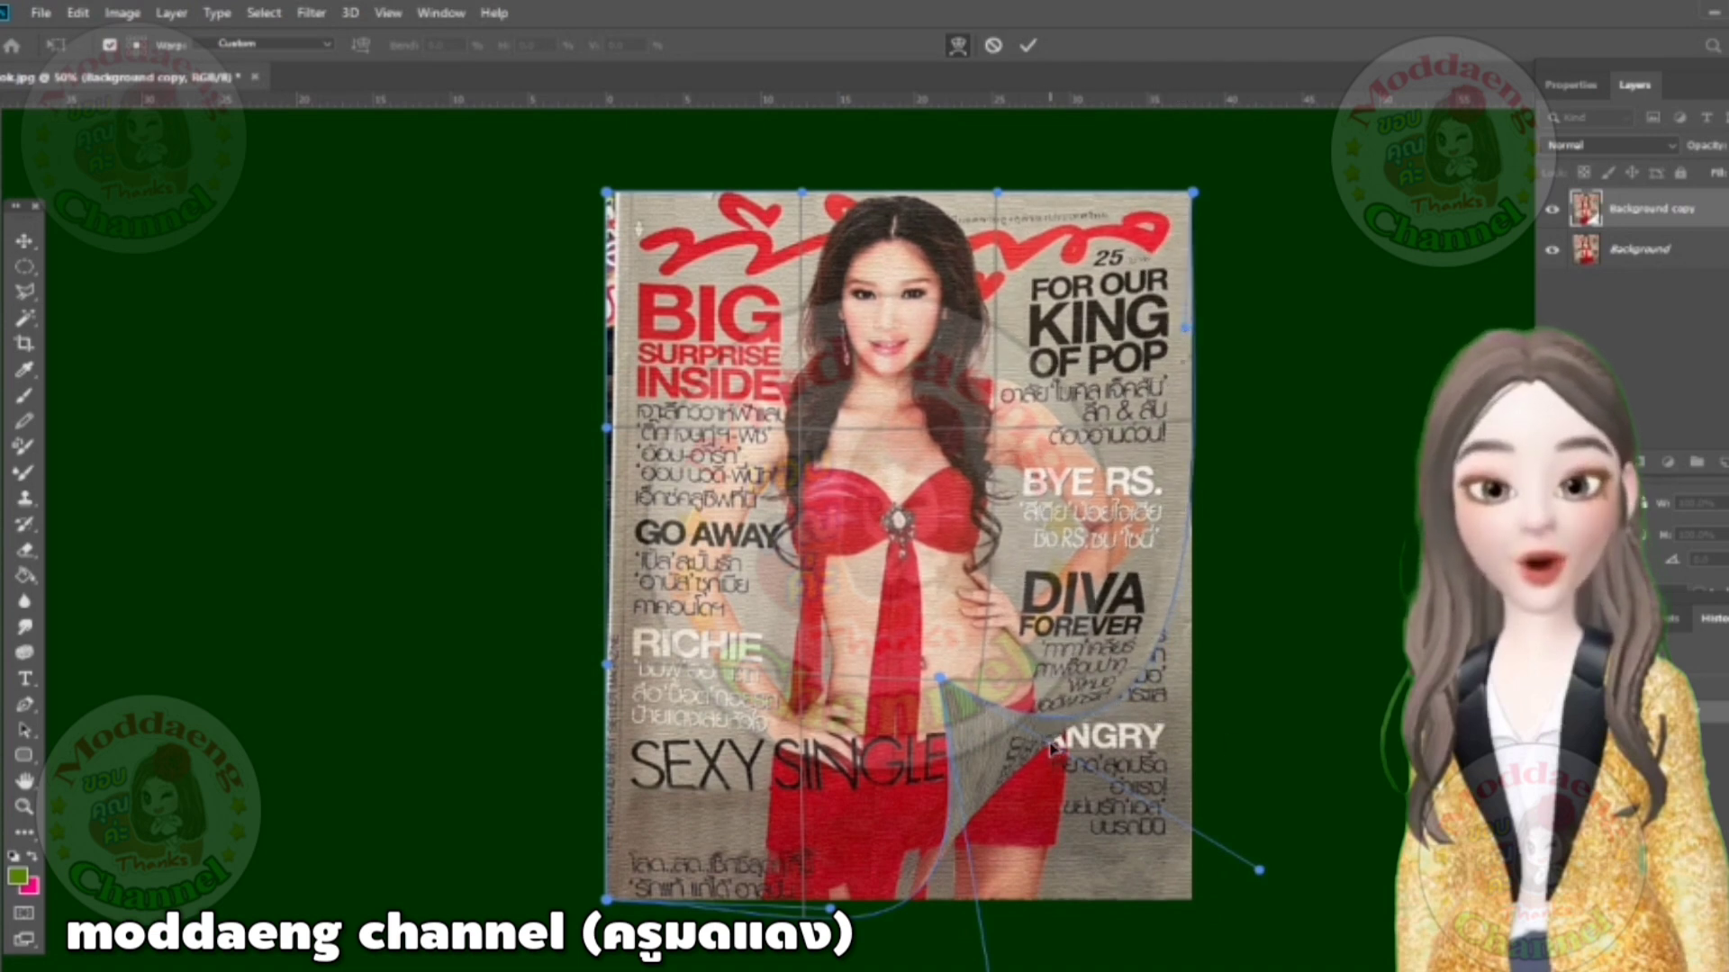
{"action": "left_click_drag", "start_coordinate": [1053, 747], "coordinate": [1083, 759]}
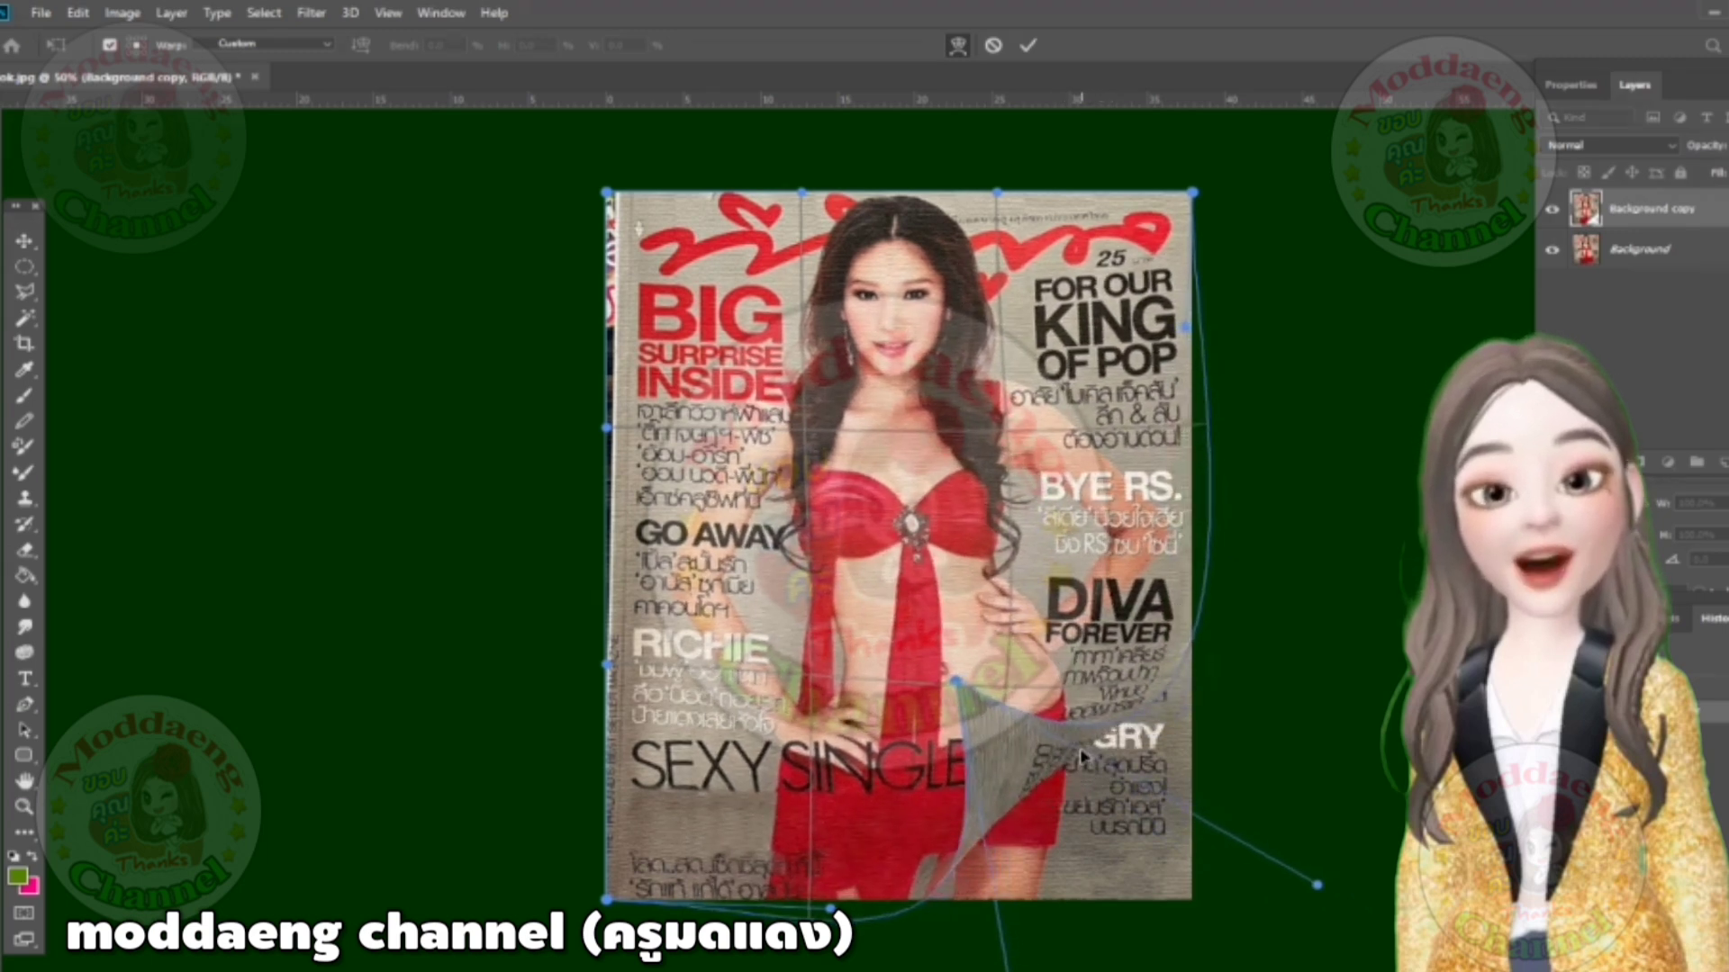
{"action": "left_click_drag", "start_coordinate": [1083, 759], "coordinate": [1067, 757]}
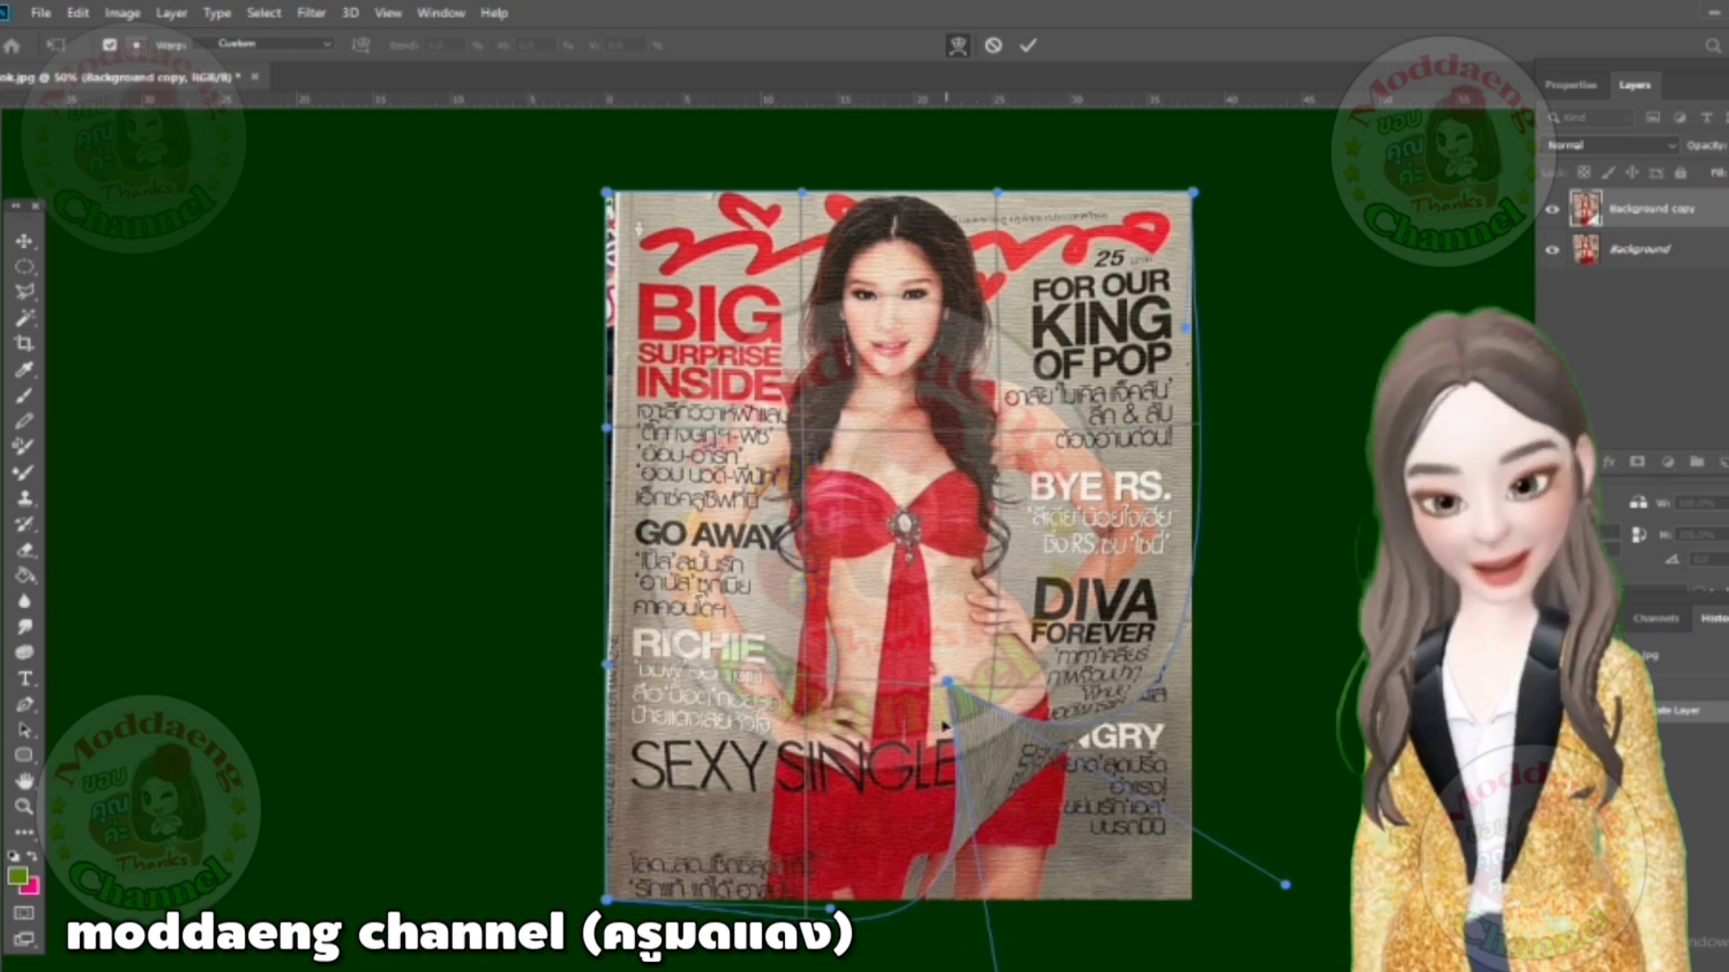
{"action": "mouse_move", "coordinate": [947, 684]}
{"action": "left_mouse_down"}
{"action": "mouse_move", "coordinate": [960, 714]}
{"action": "mouse_move", "coordinate": [977, 709]}
{"action": "left_mouse_up"}
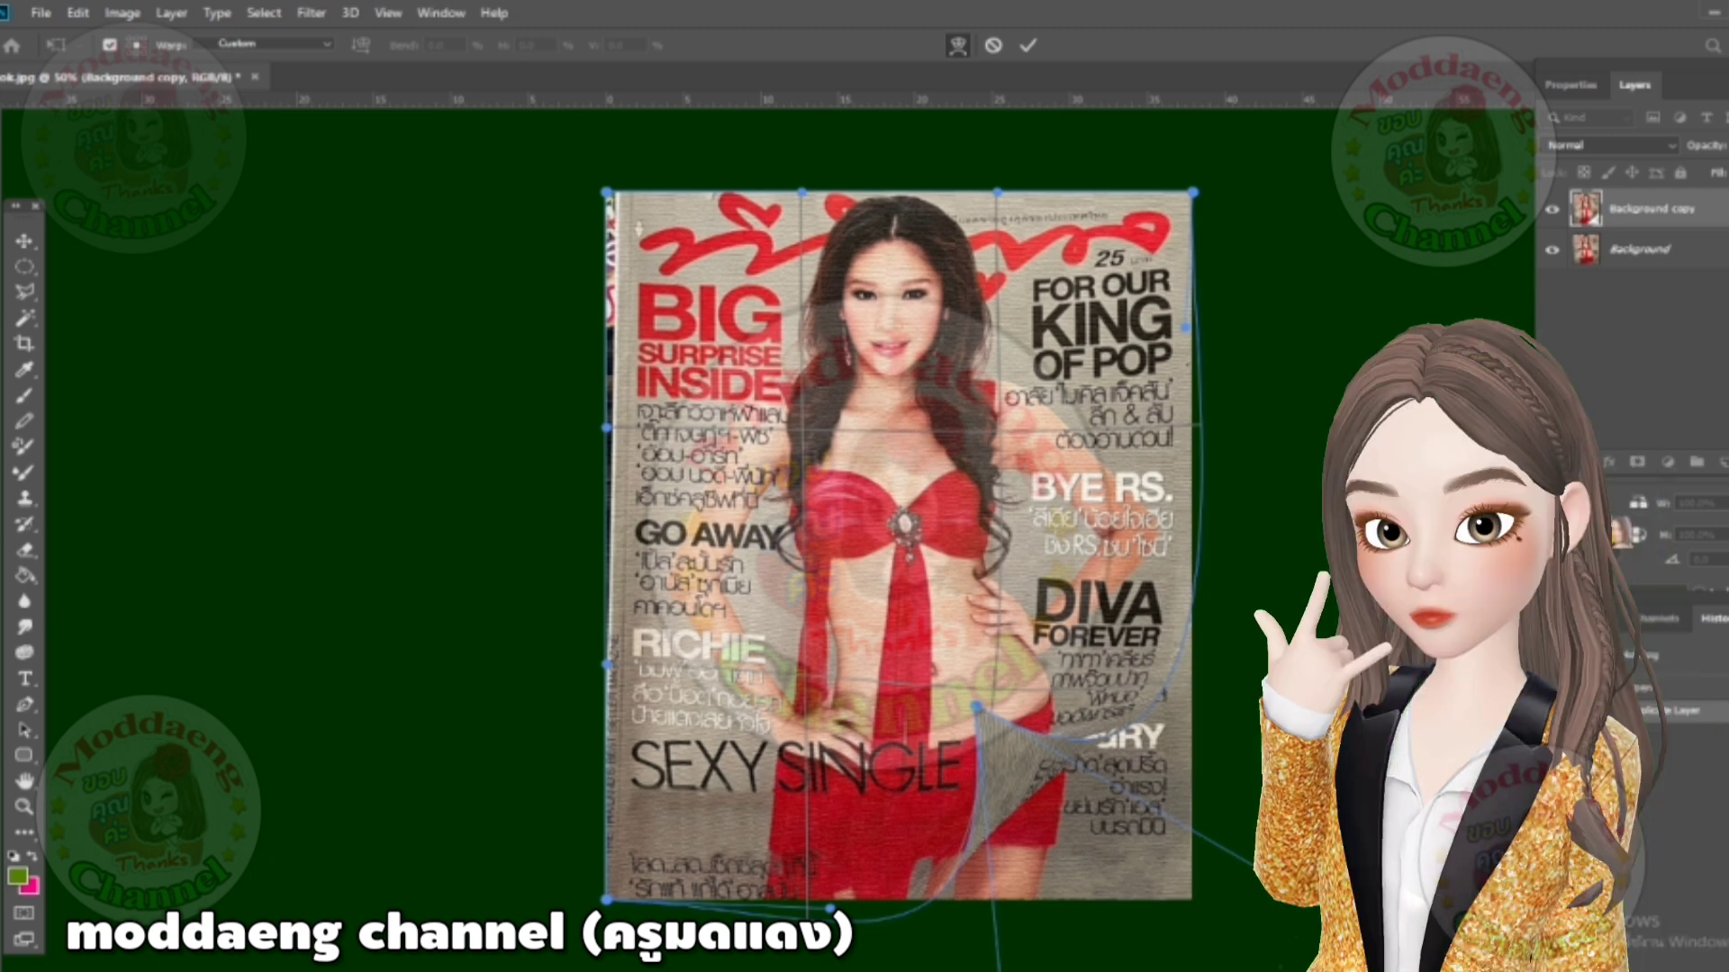
{"action": "key", "text": "Return"}
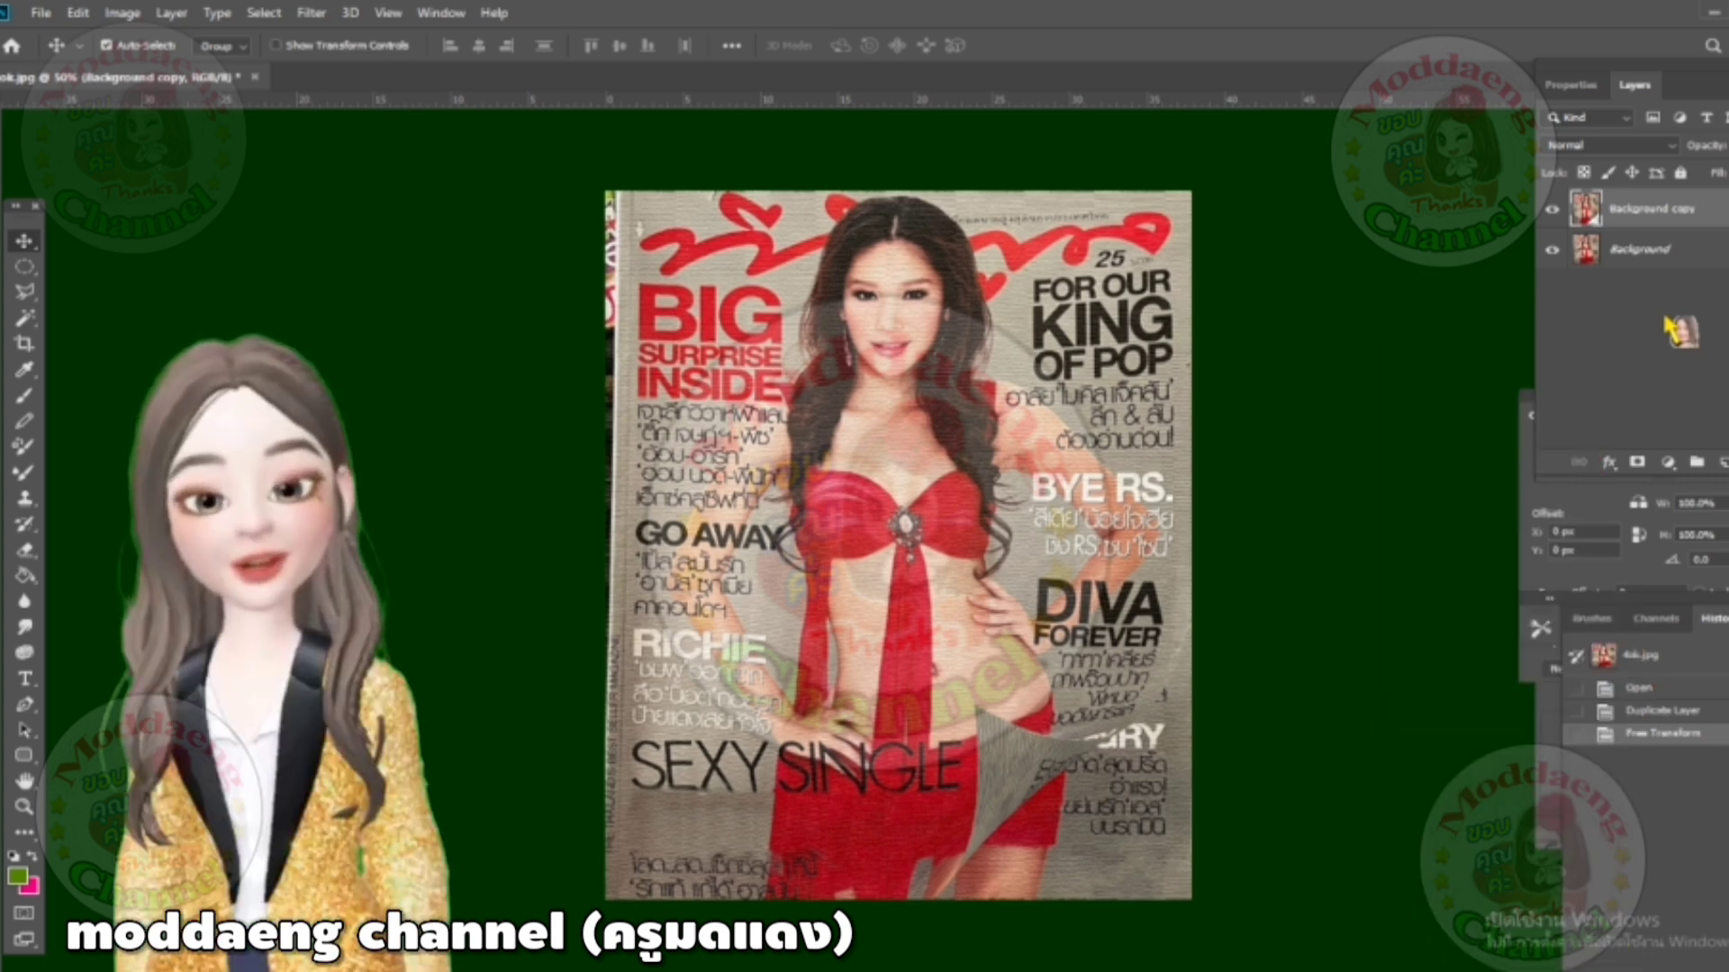
{"action": "key", "text": "Return"}
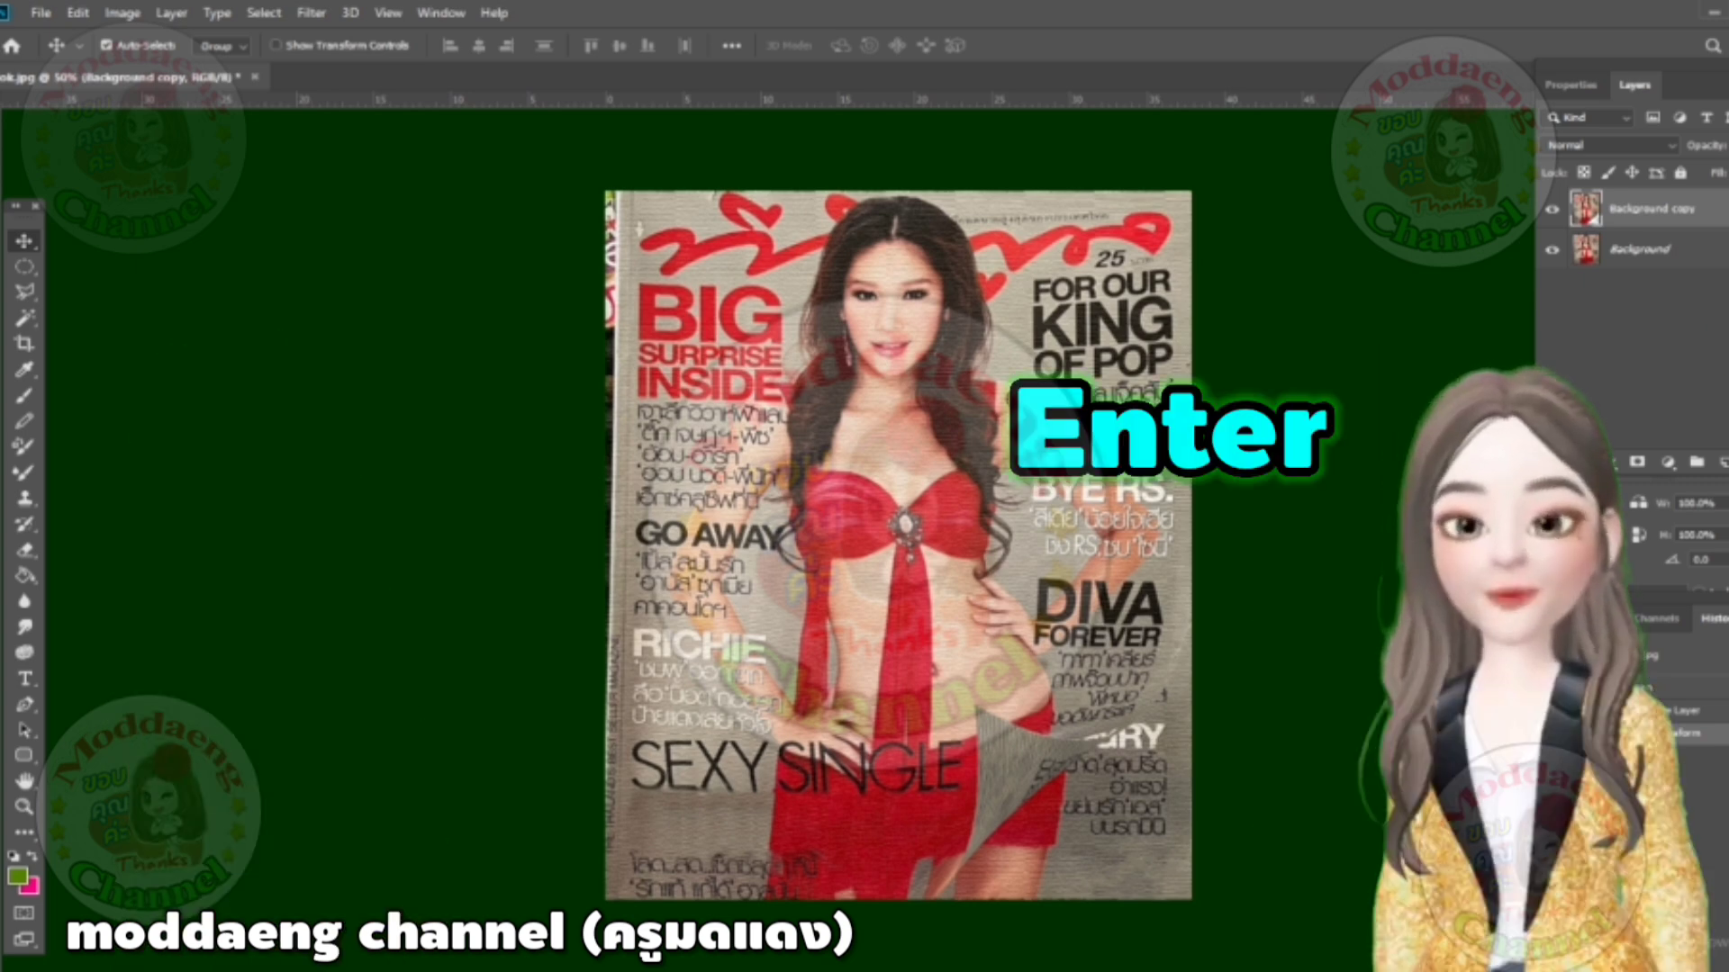
Step: Add Layer 1 below Background copy and switch to the Gradient tool
{"action": "left_click", "coordinate": [1721, 463]}
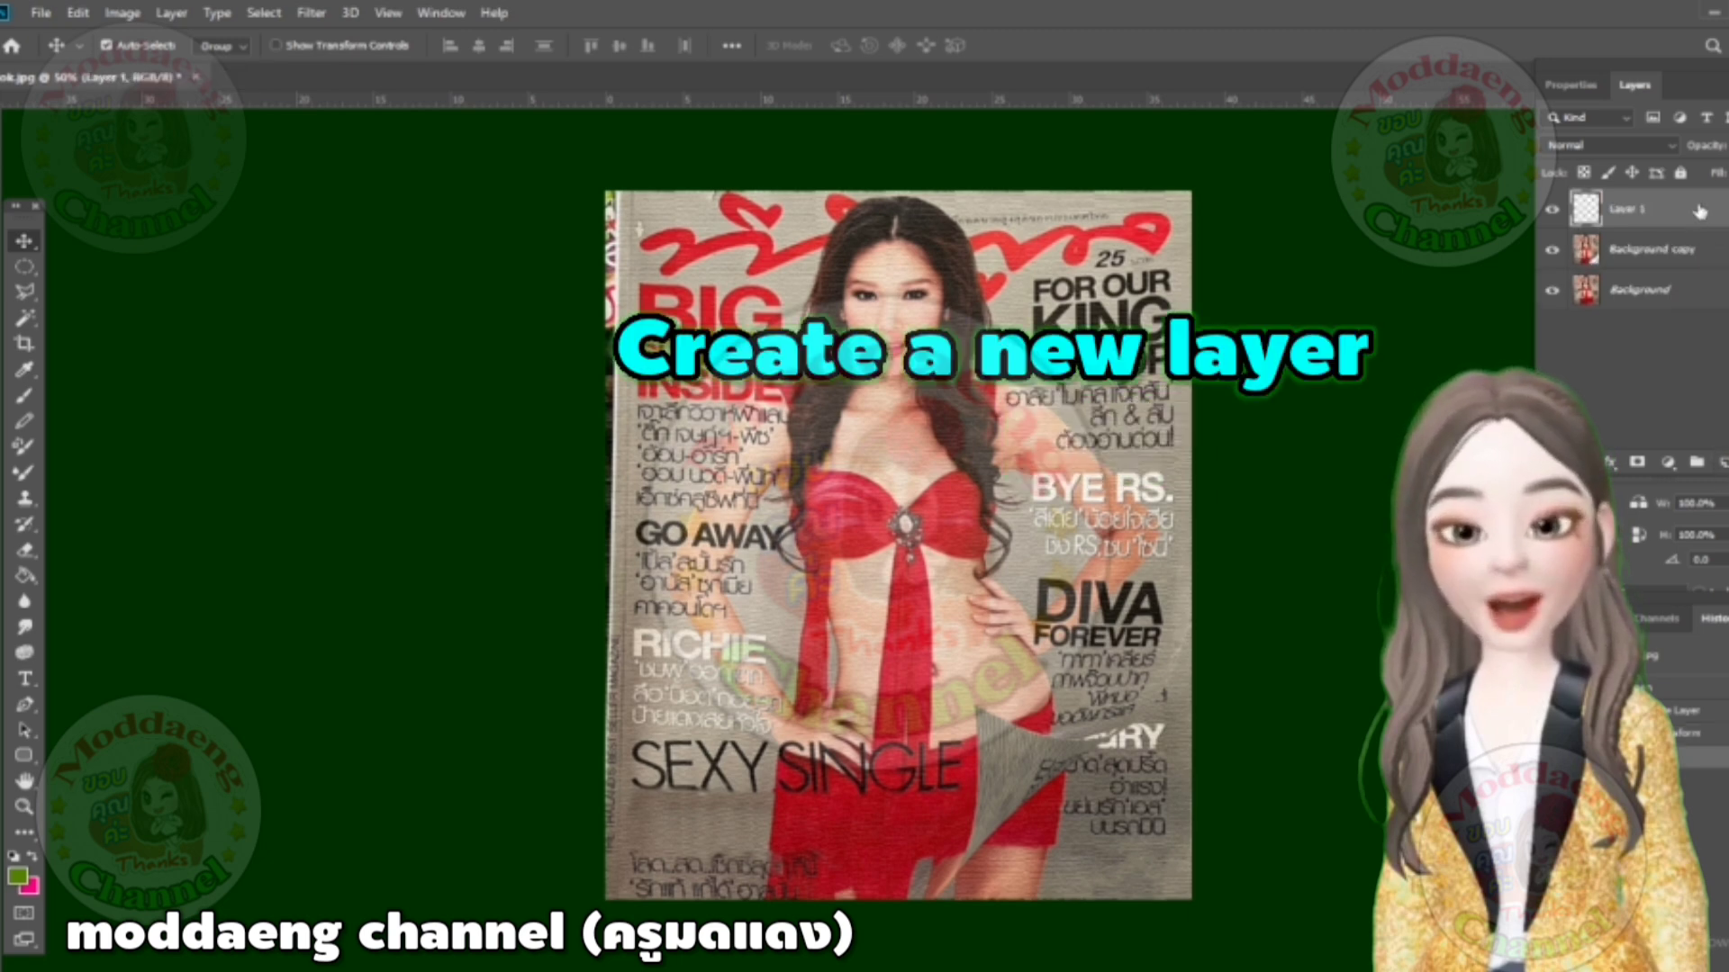
{"action": "left_click_drag", "start_coordinate": [1699, 211], "coordinate": [1701, 286]}
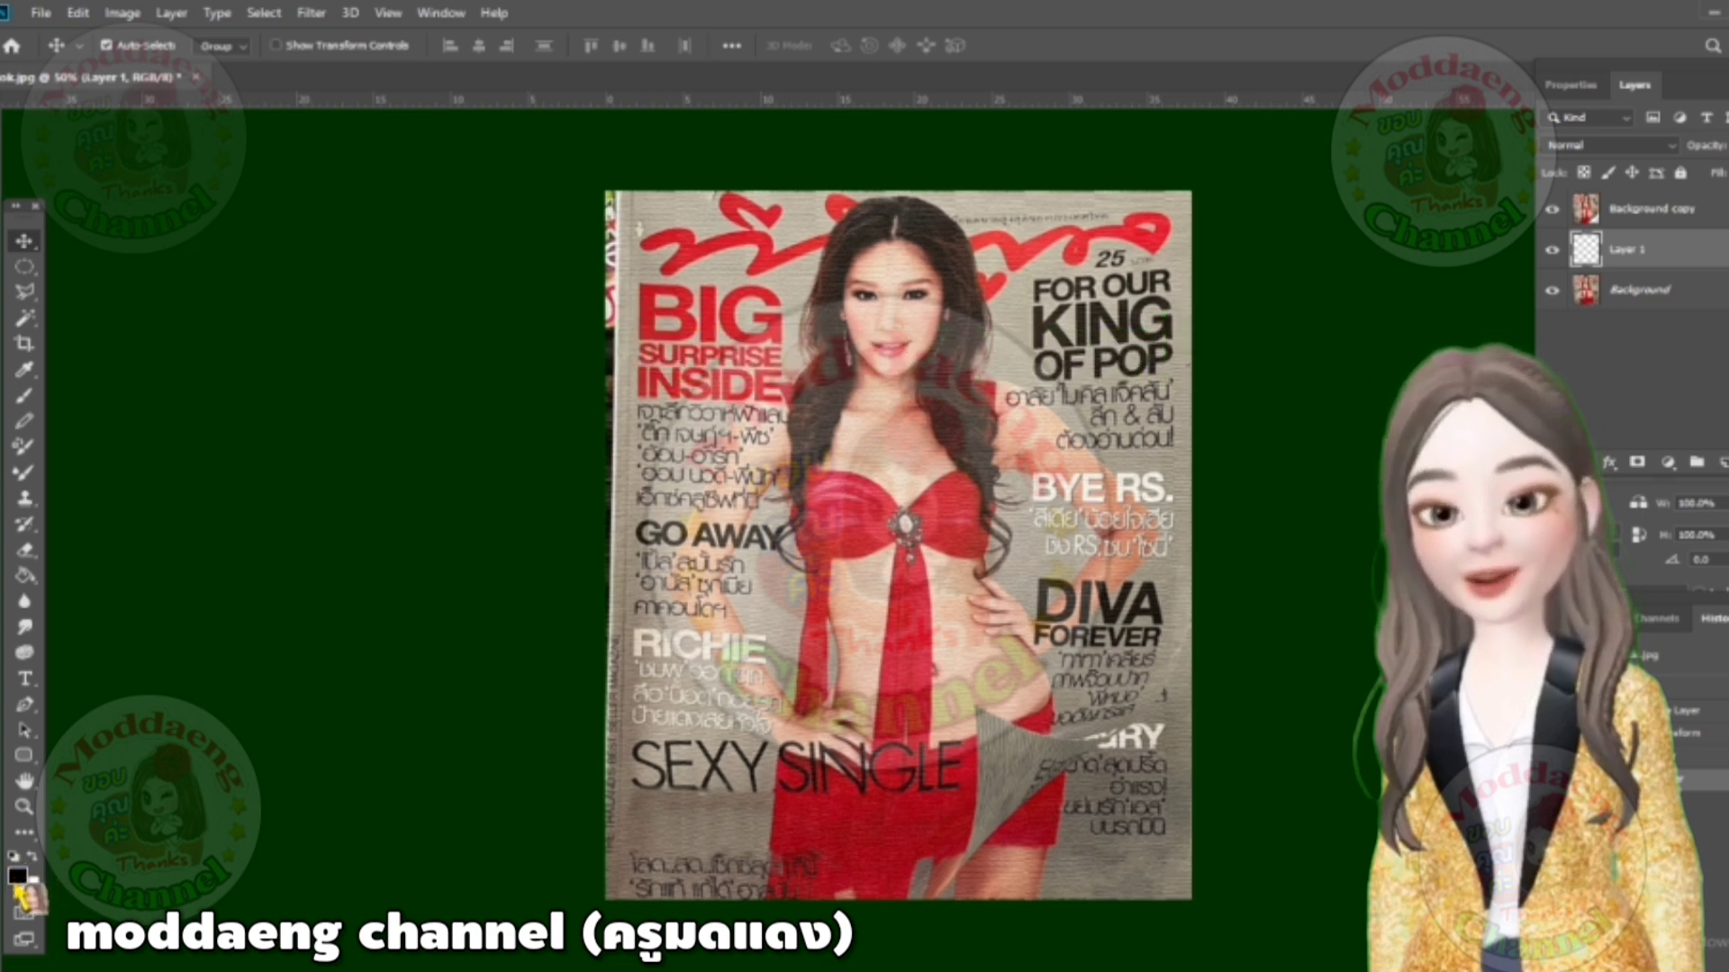
{"action": "left_click", "coordinate": [24, 575]}
{"action": "left_click", "coordinate": [131, 576]}
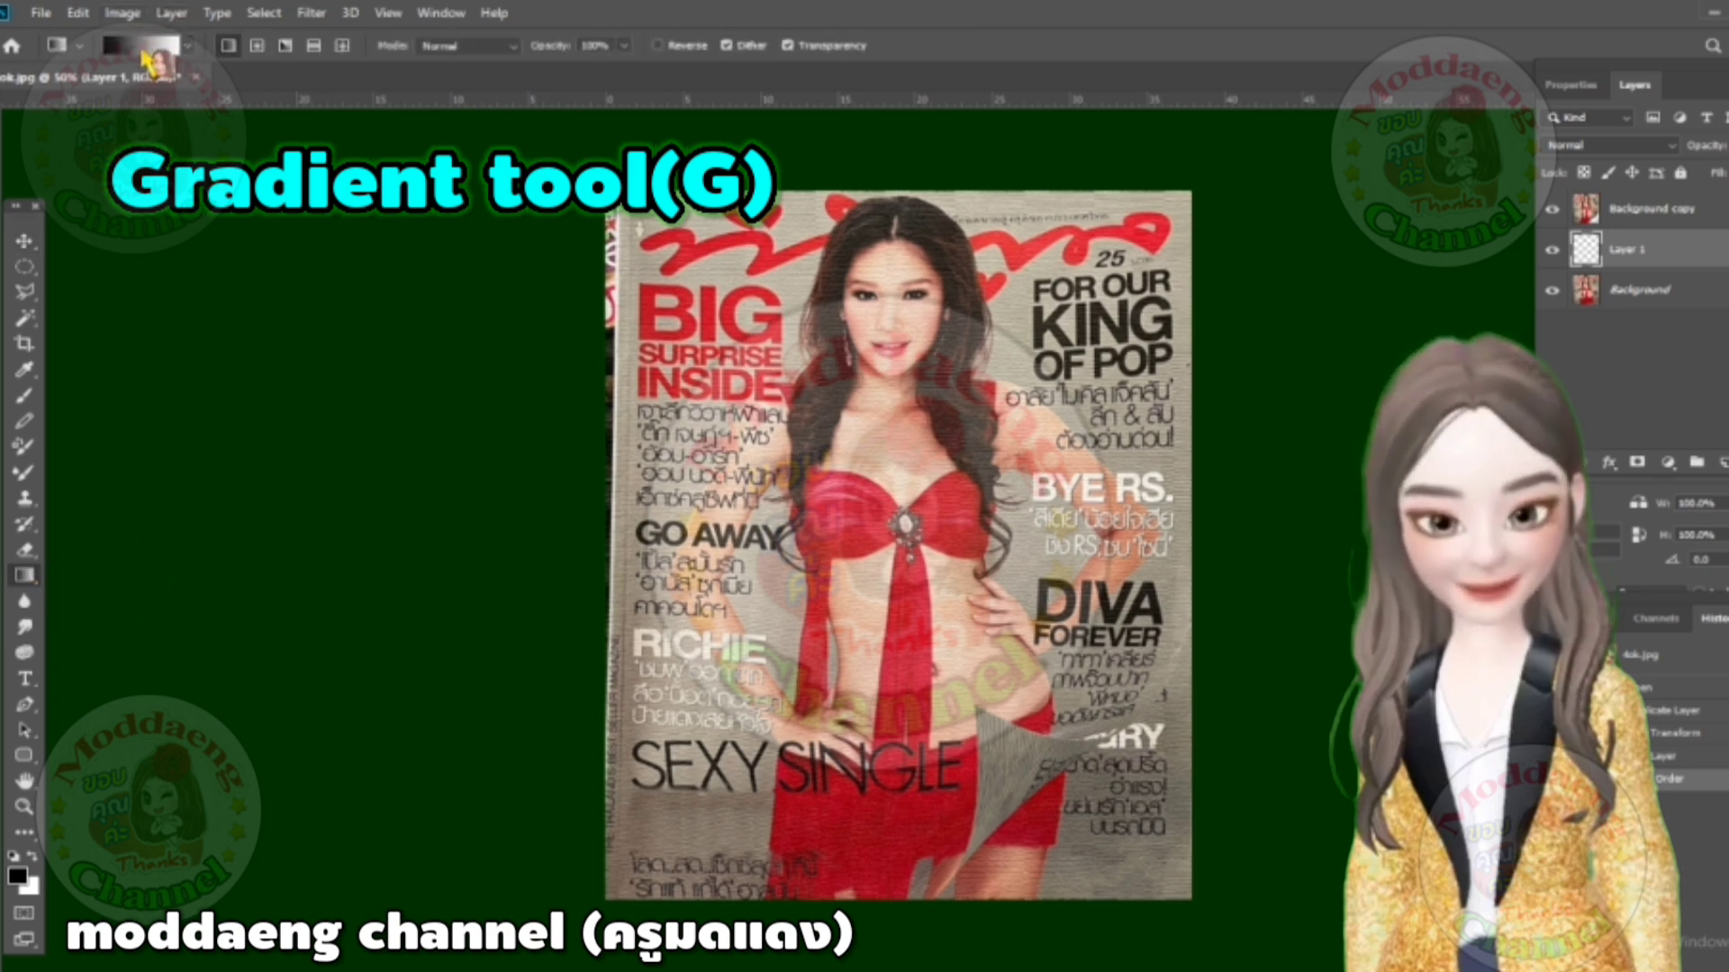
Step: Build a Black, White gradient with a white stop at 77% and the end opacity stop moved inward
{"action": "left_click", "coordinate": [142, 49]}
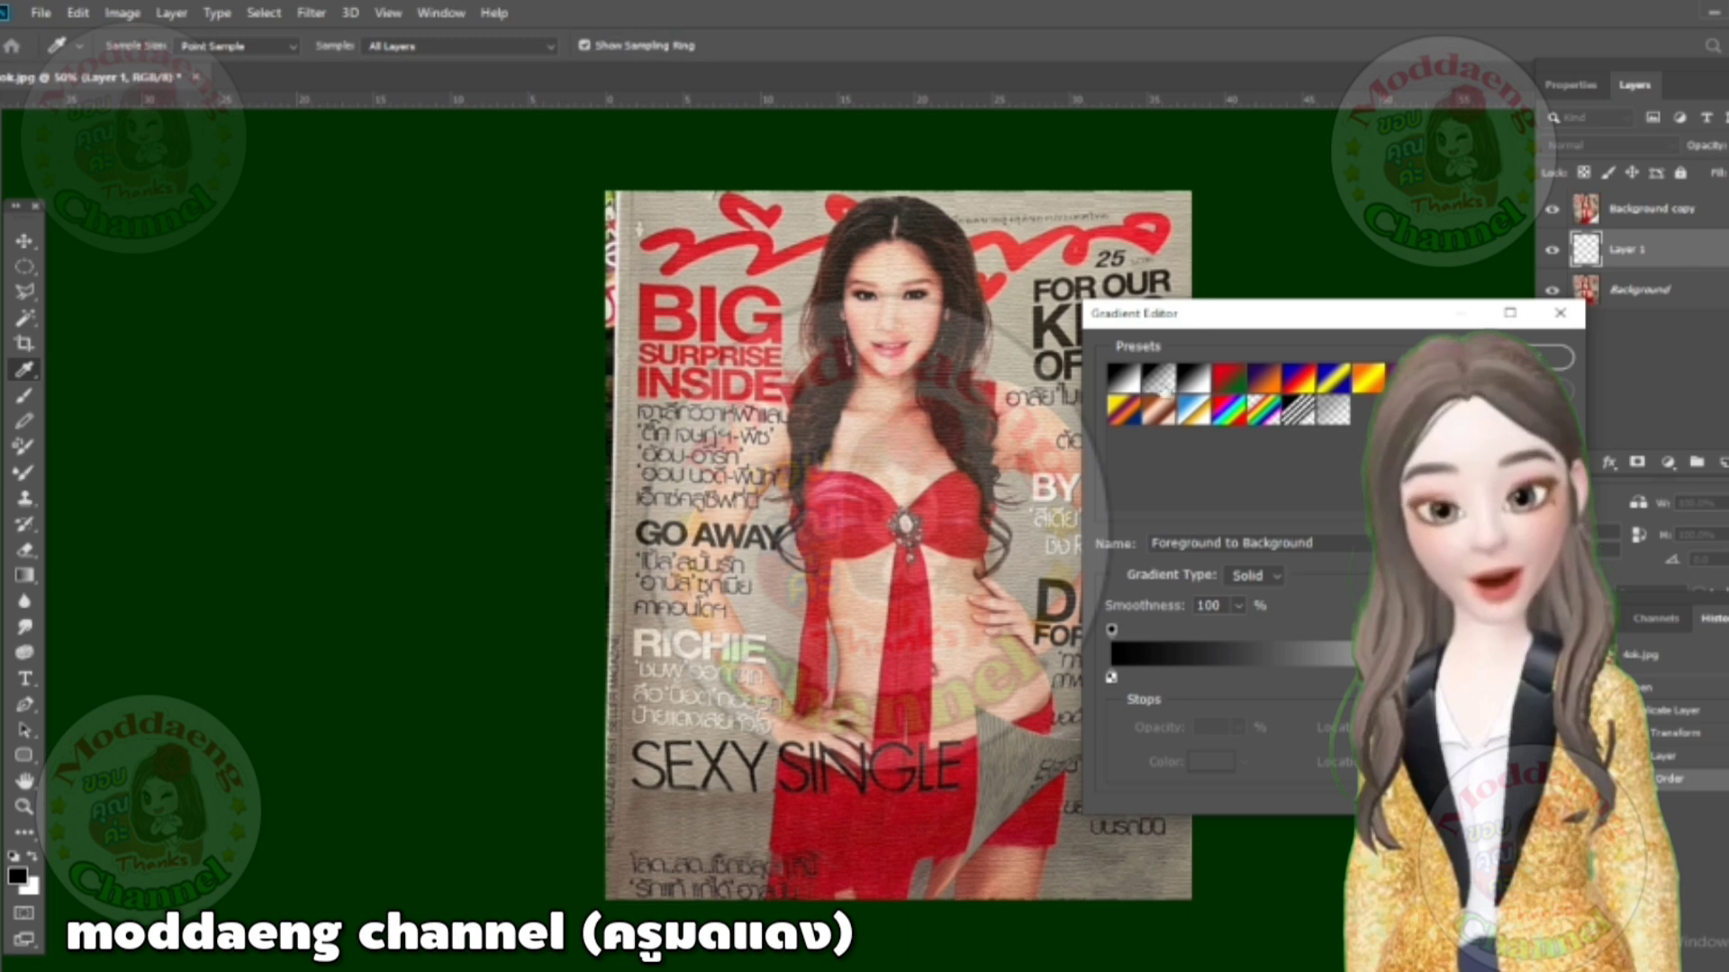
{"action": "left_click_drag", "start_coordinate": [1113, 680], "coordinate": [1229, 680]}
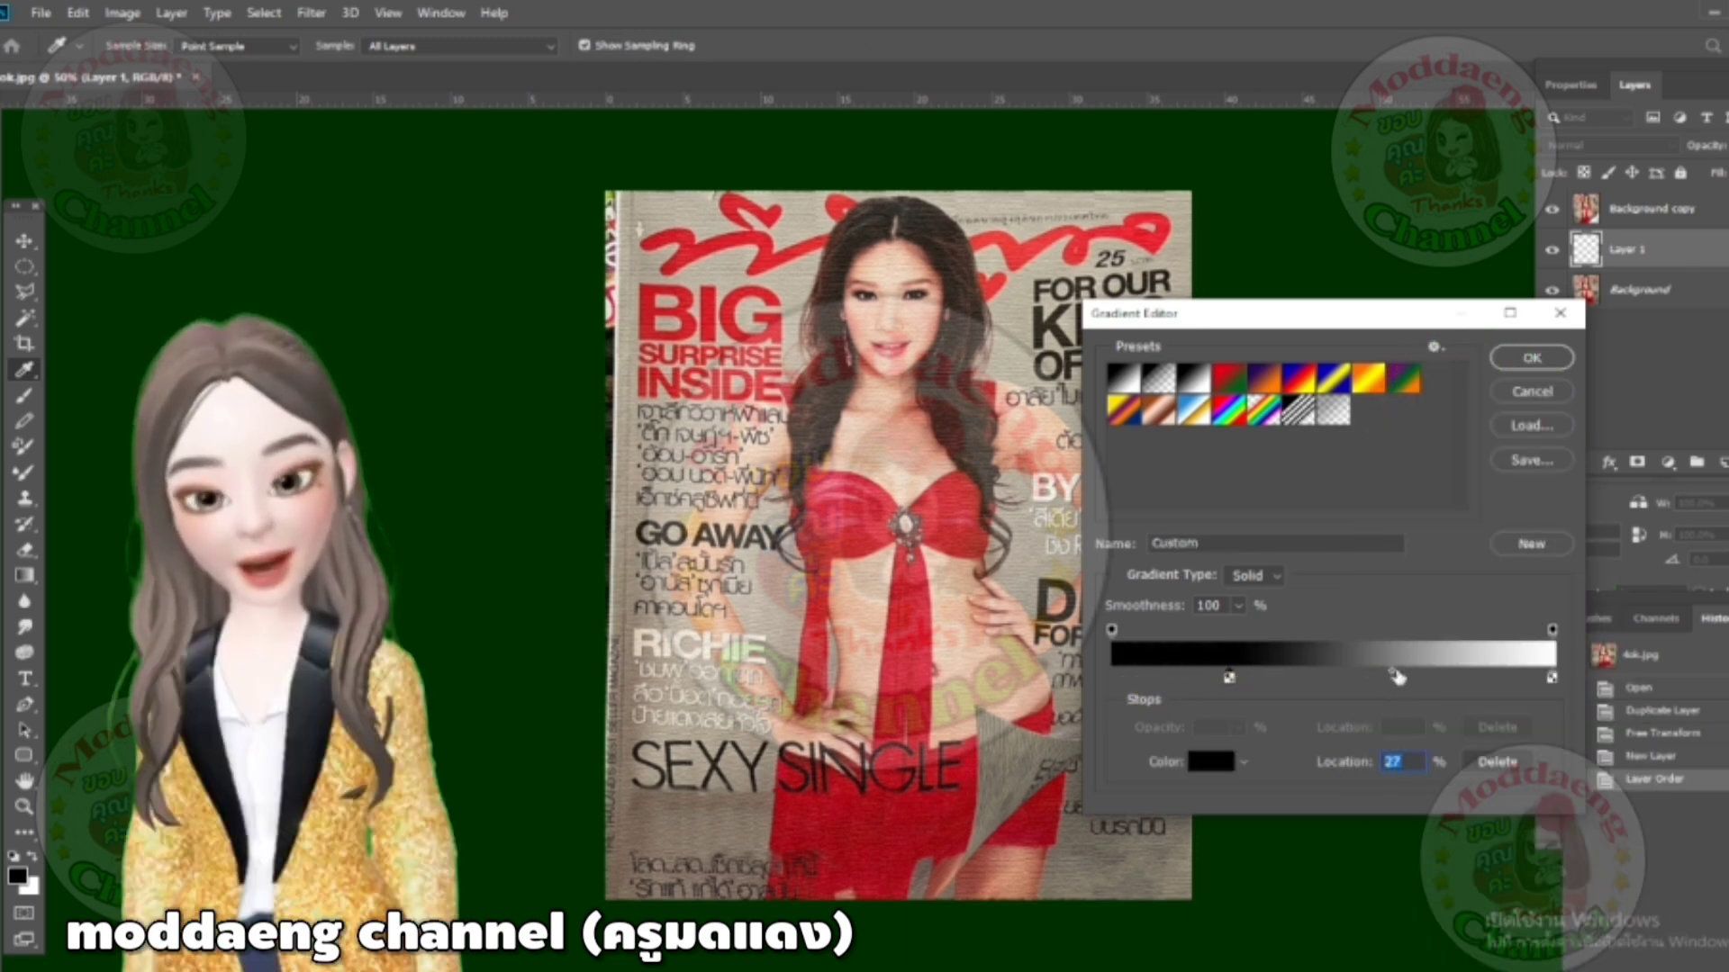
{"action": "left_click_drag", "start_coordinate": [1396, 677], "coordinate": [1316, 673]}
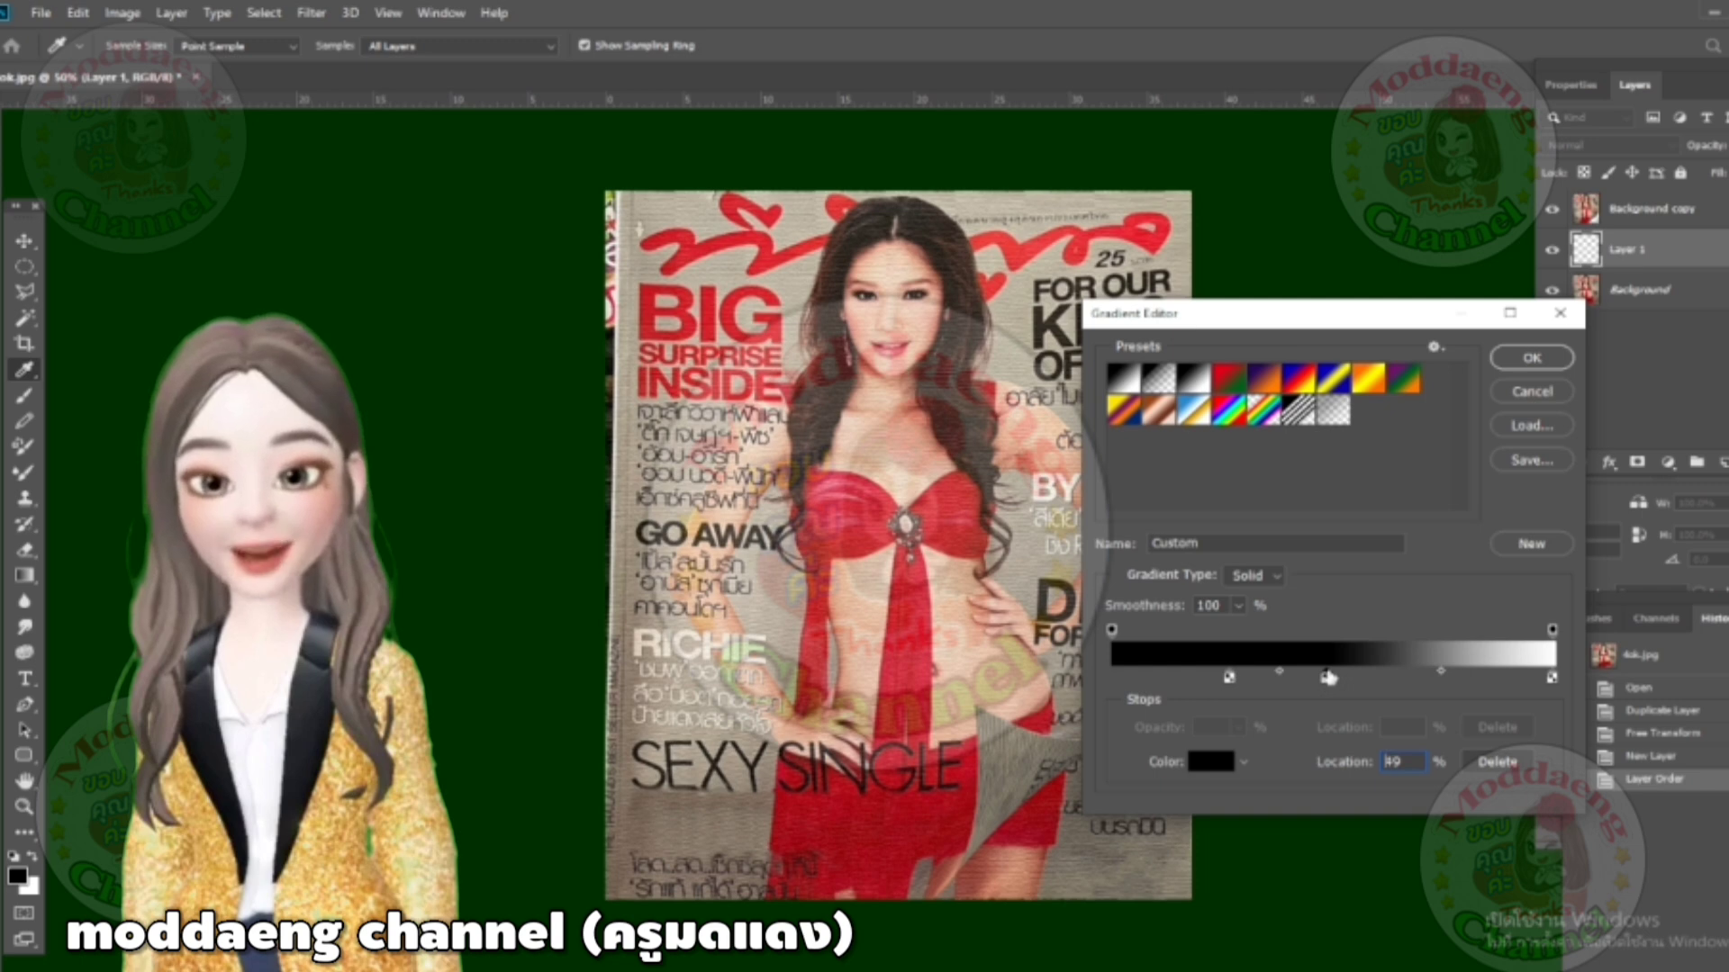
{"action": "left_click", "coordinate": [1193, 382]}
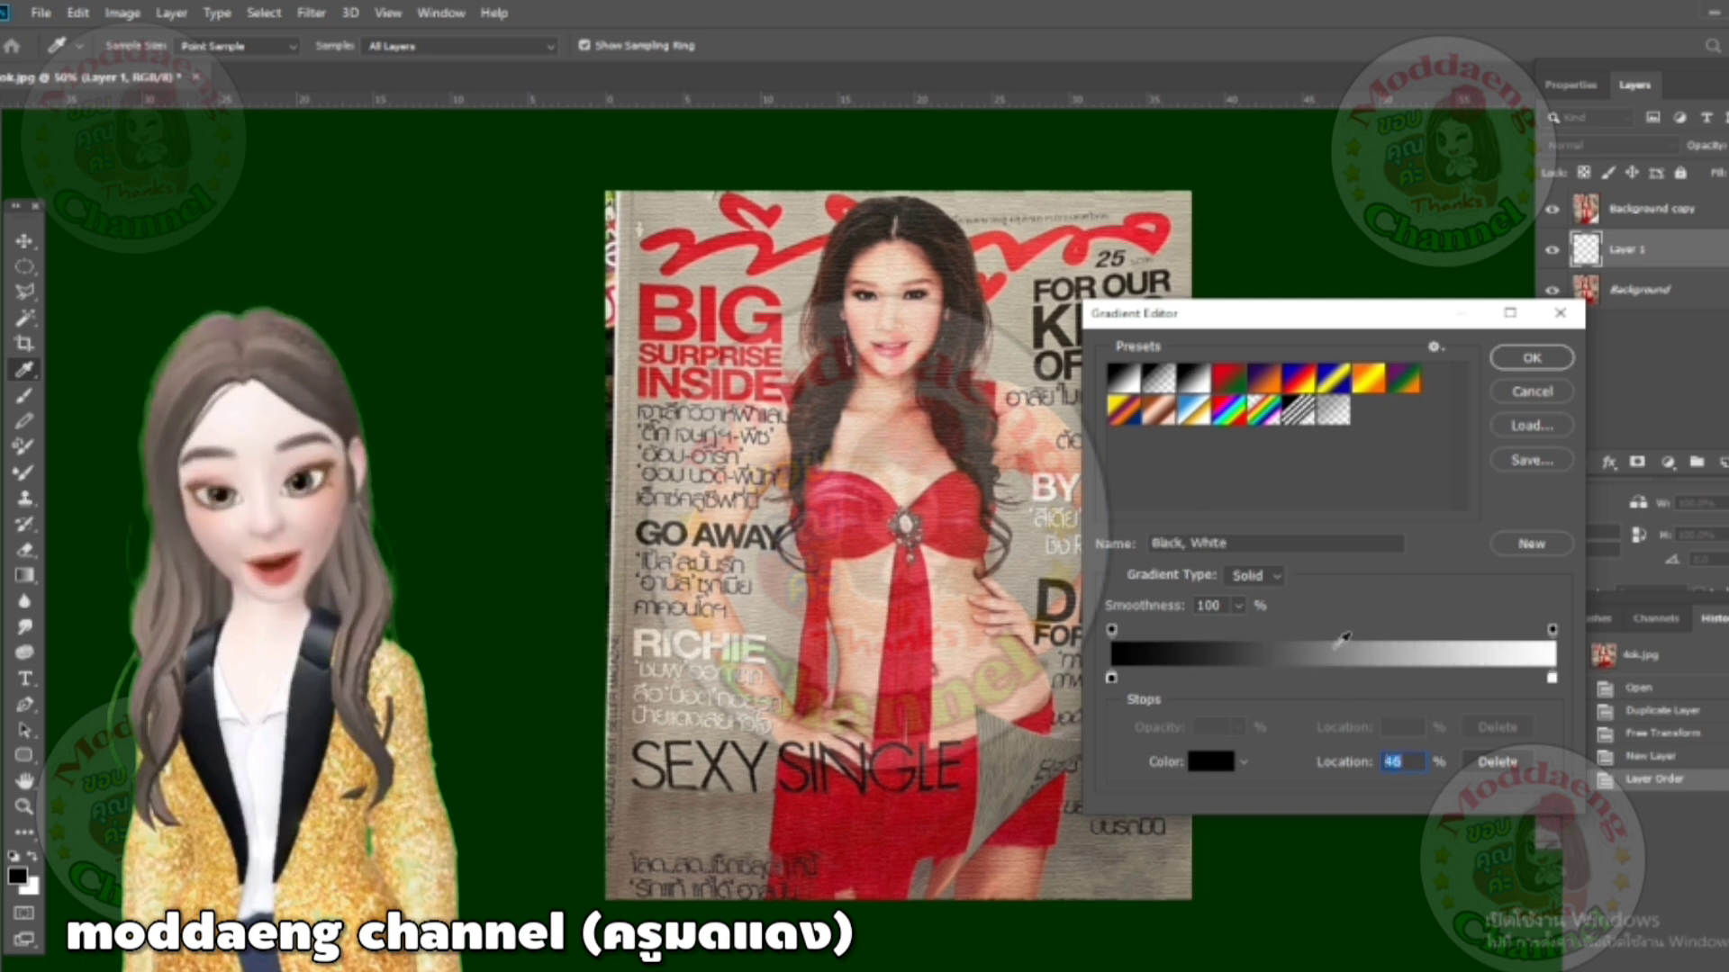
{"action": "left_click", "coordinate": [1468, 678]}
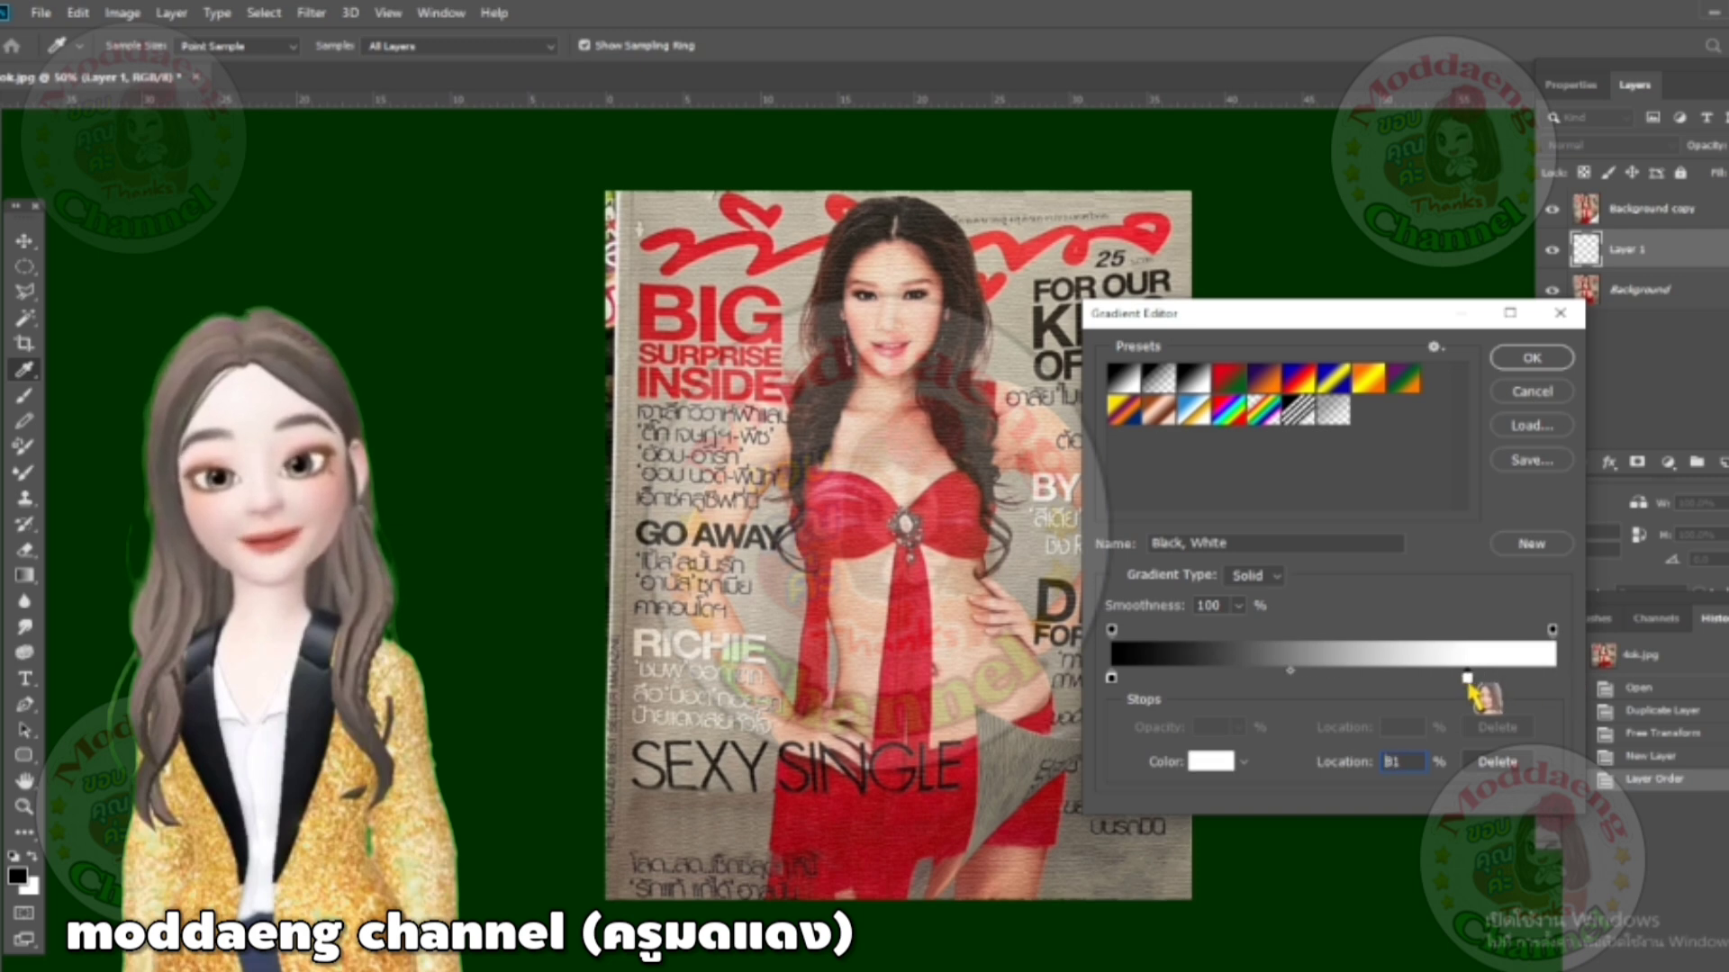
{"action": "left_click_drag", "start_coordinate": [1453, 689], "coordinate": [1450, 682]}
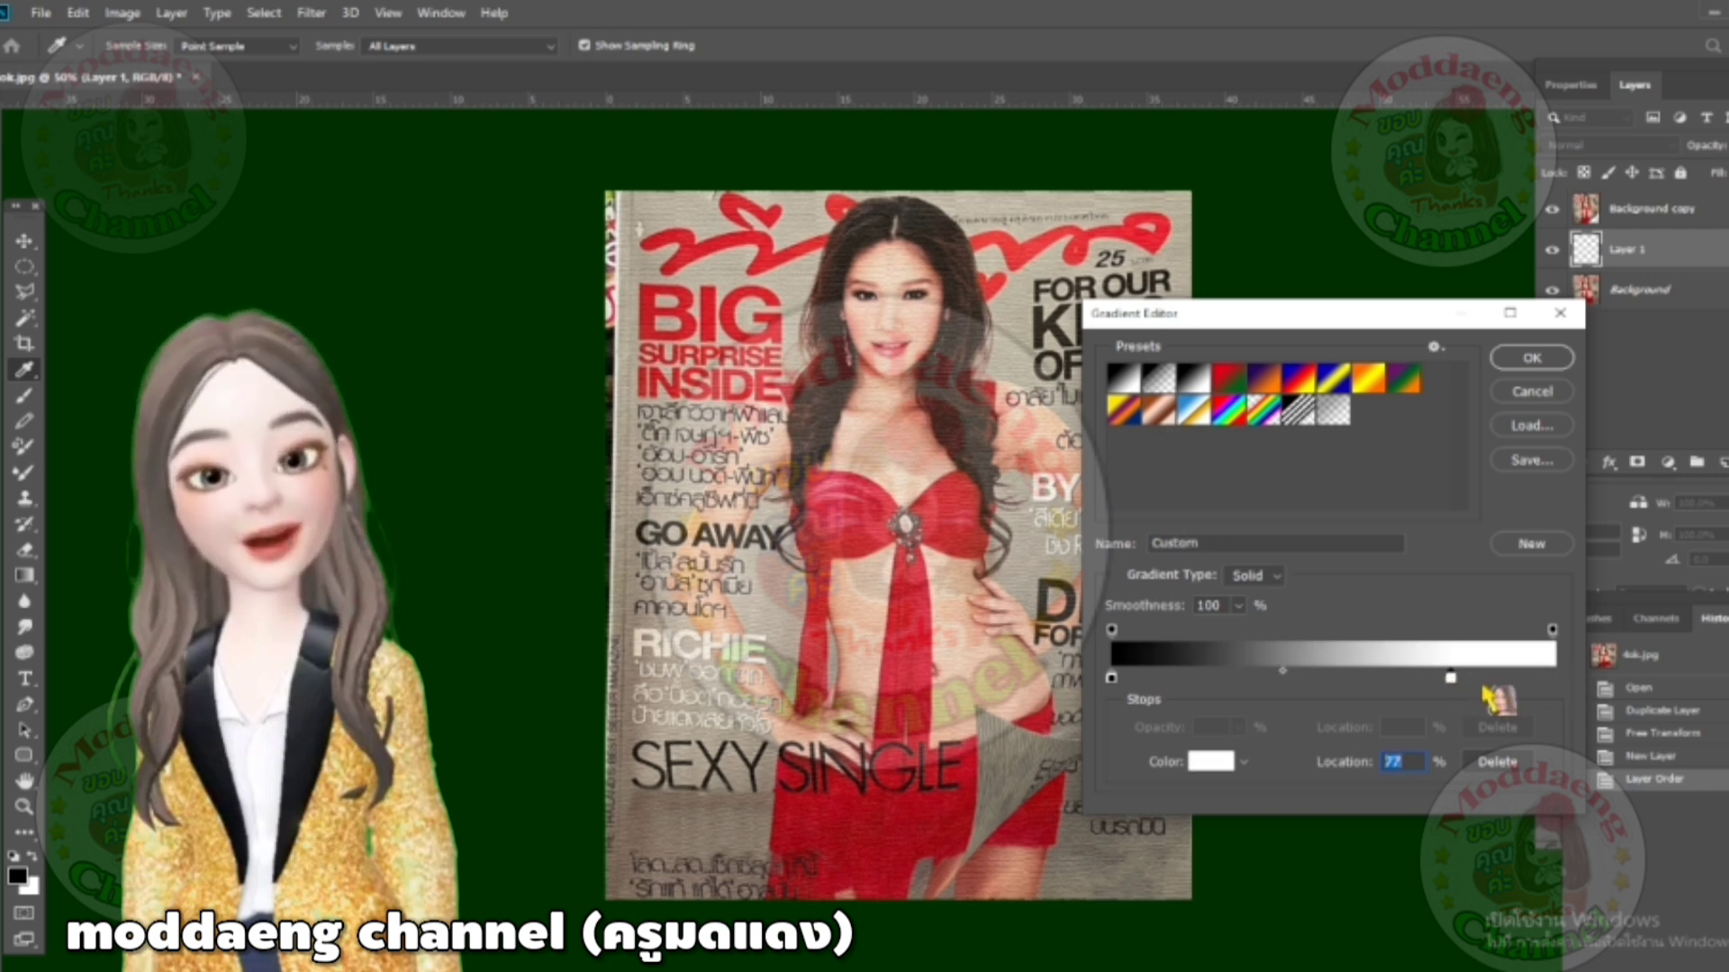
{"action": "left_click_drag", "start_coordinate": [1552, 630], "coordinate": [1420, 632]}
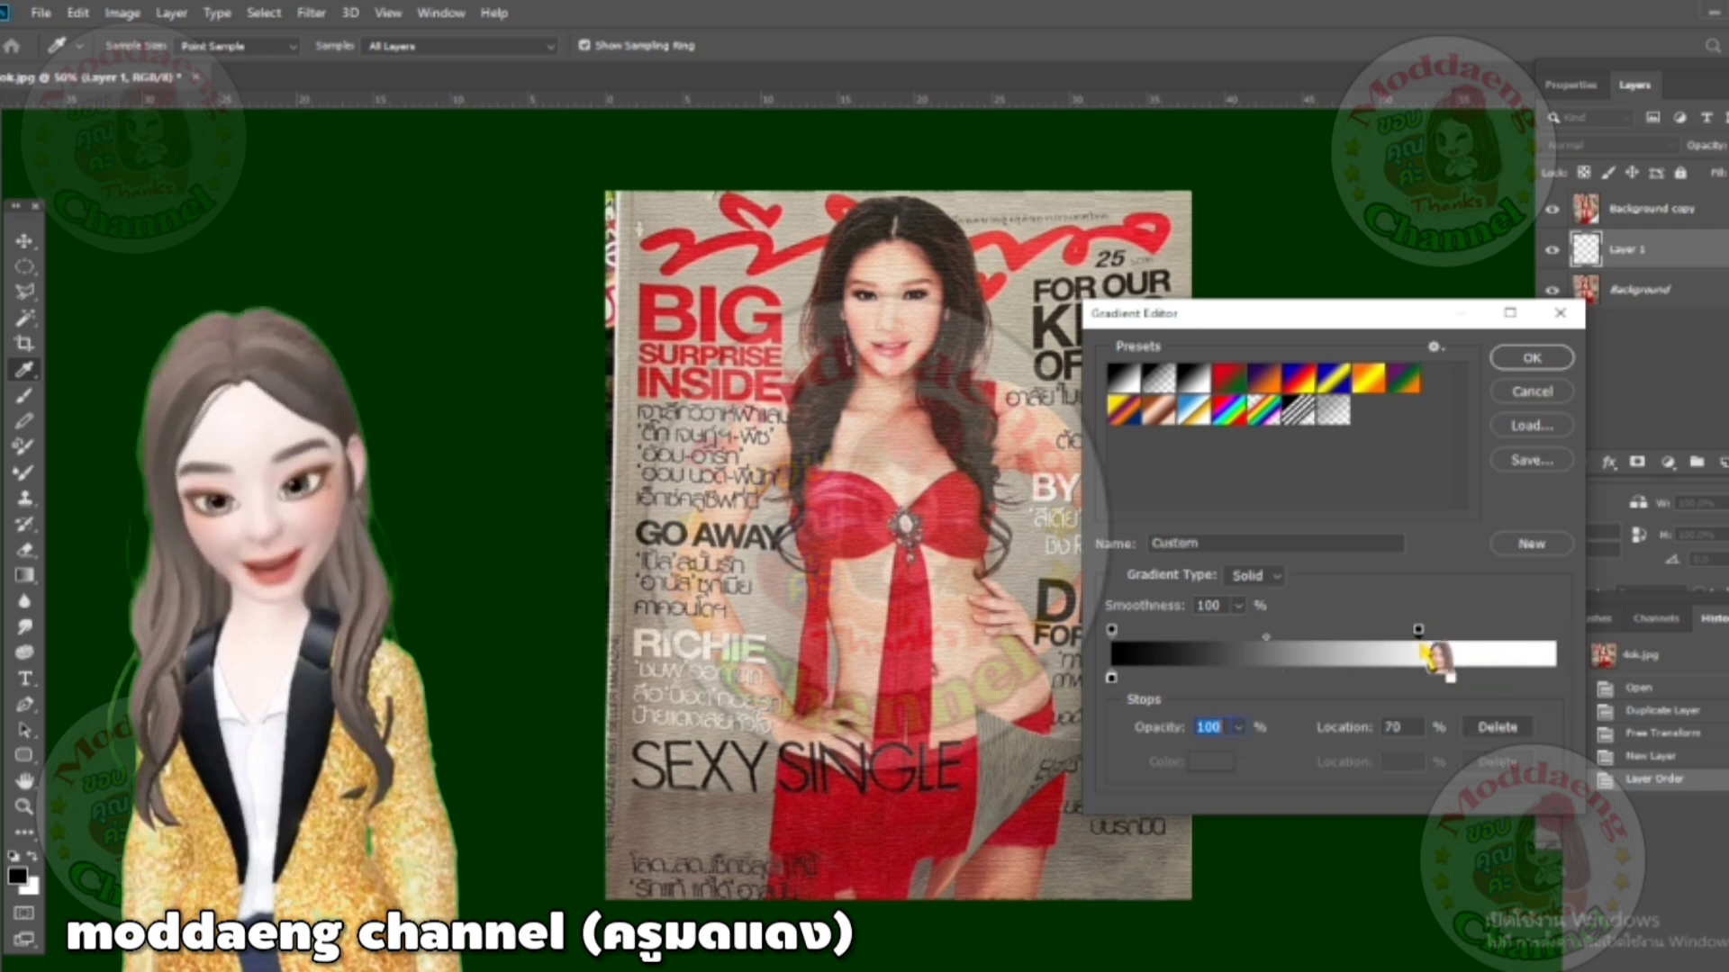
{"action": "left_click", "coordinate": [1532, 358]}
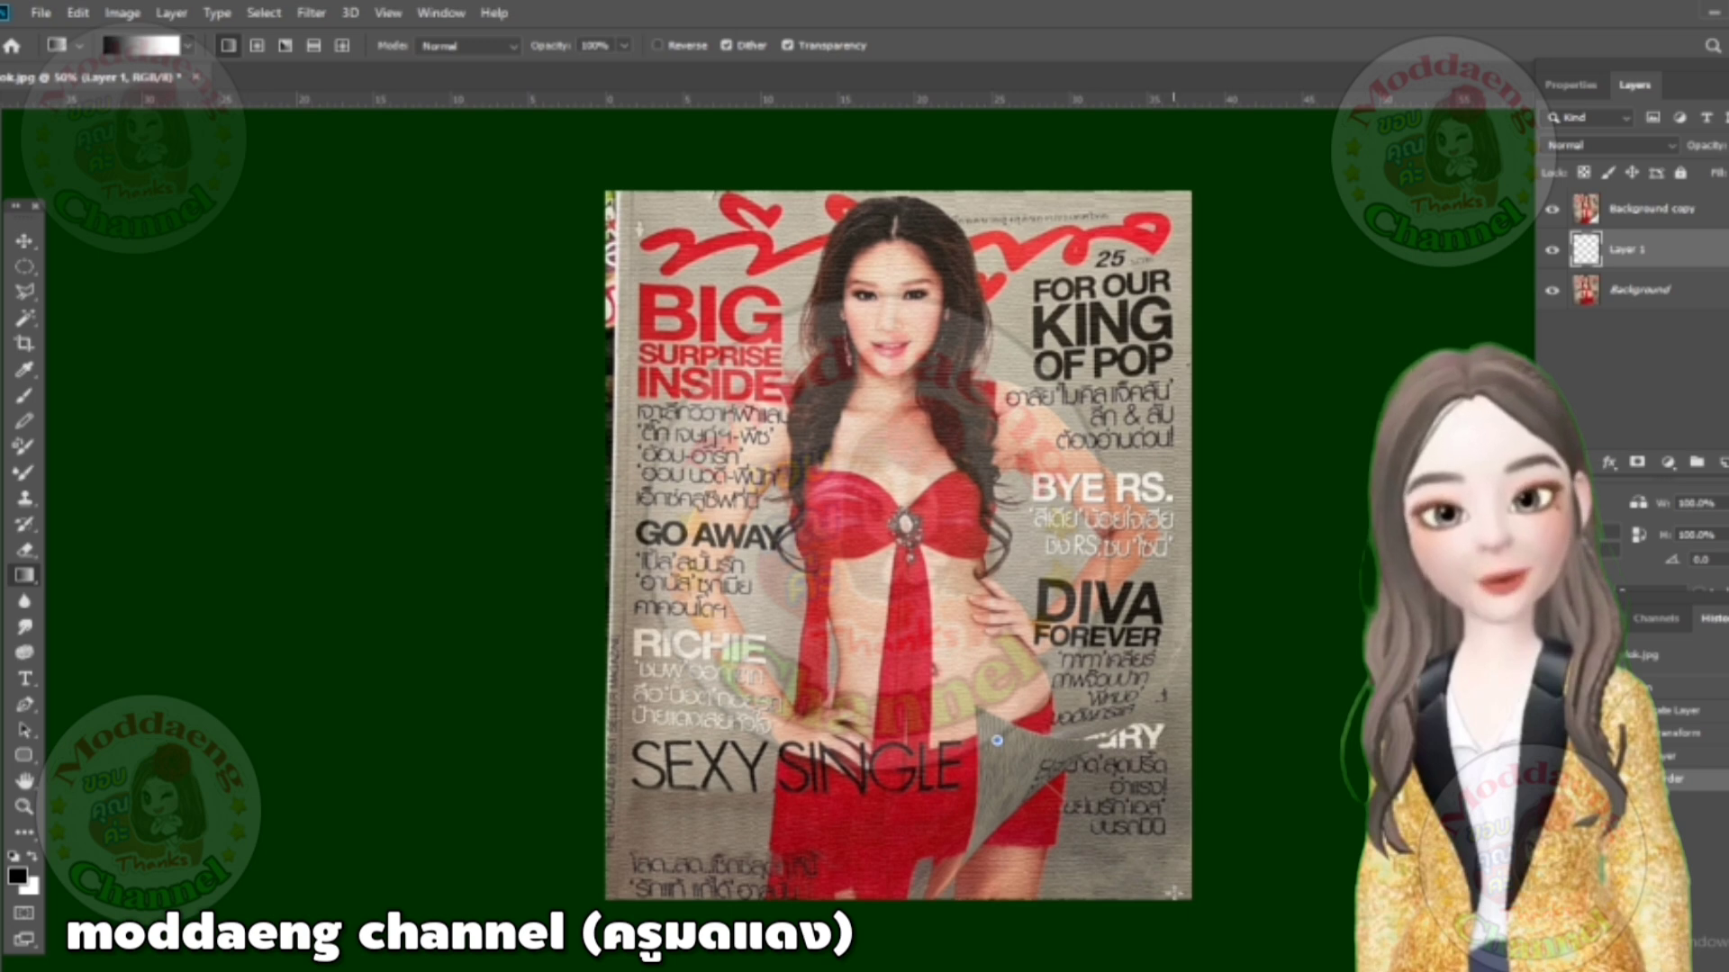
Step: Draw a copper preset gradient across the lower-right curl on Layer 1, darker toward the upper right
{"action": "left_click_drag", "start_coordinate": [1015, 775], "coordinate": [1176, 891]}
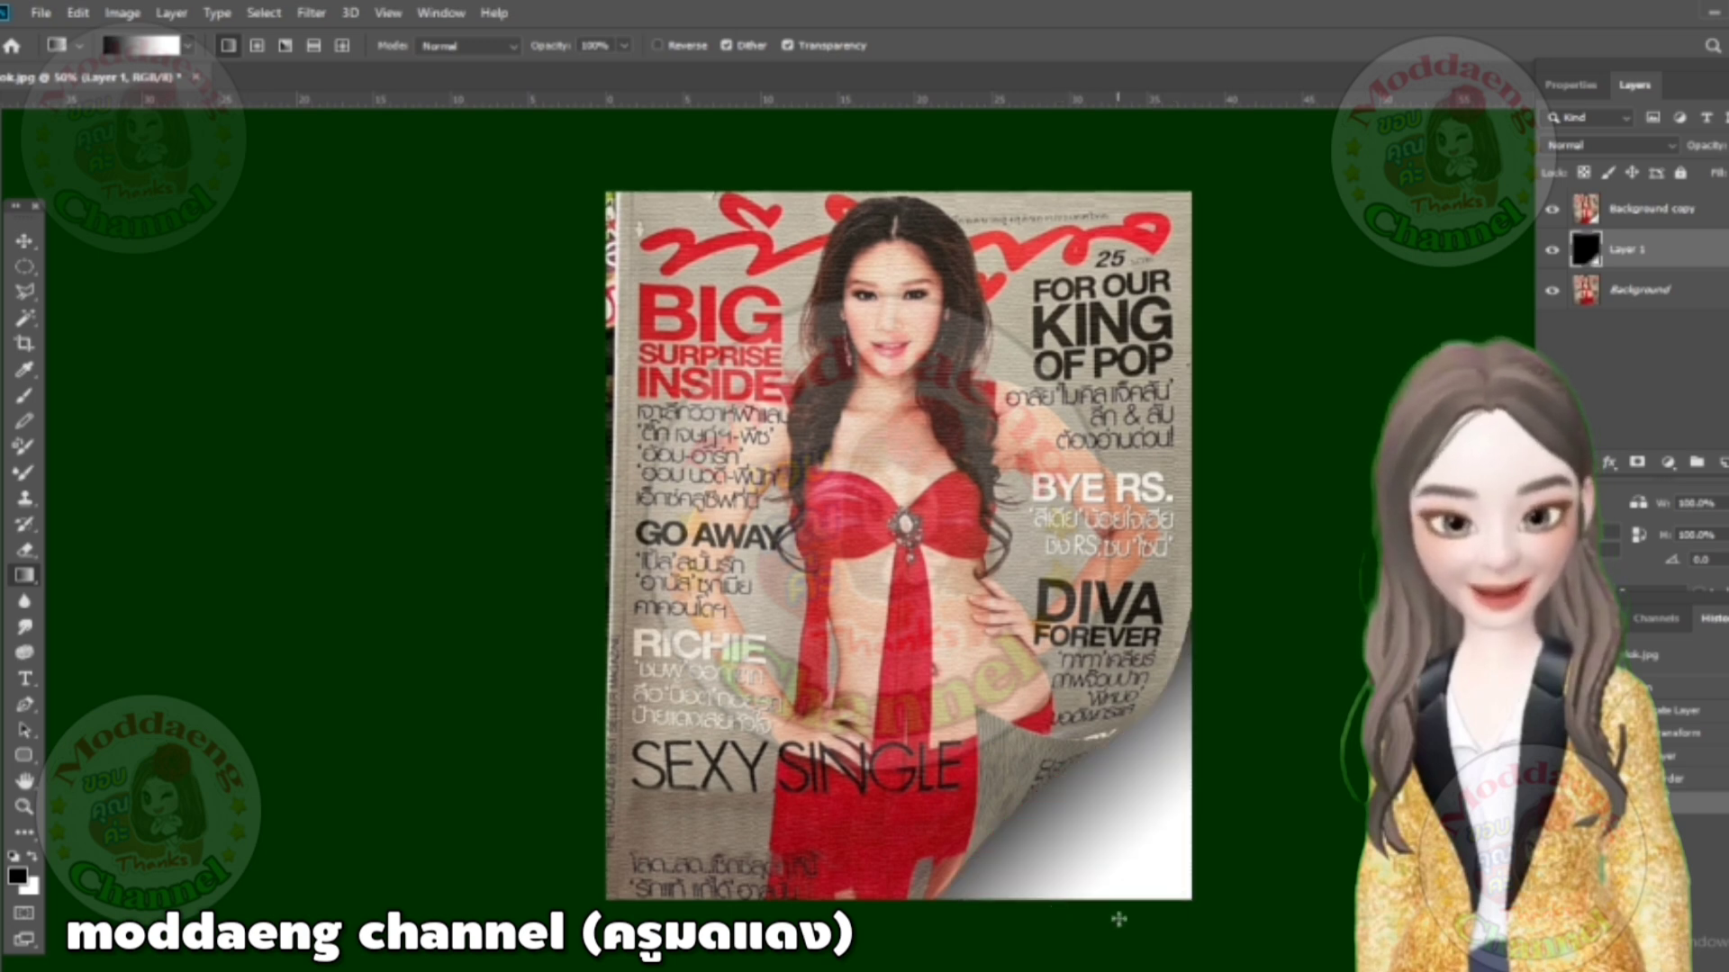
{"action": "mouse_move", "coordinate": [1171, 901]}
{"action": "left_mouse_down"}
{"action": "mouse_move", "coordinate": [1095, 789]}
{"action": "mouse_move", "coordinate": [1164, 788]}
{"action": "mouse_move", "coordinate": [1204, 708]}
{"action": "mouse_move", "coordinate": [944, 916]}
{"action": "left_mouse_up"}
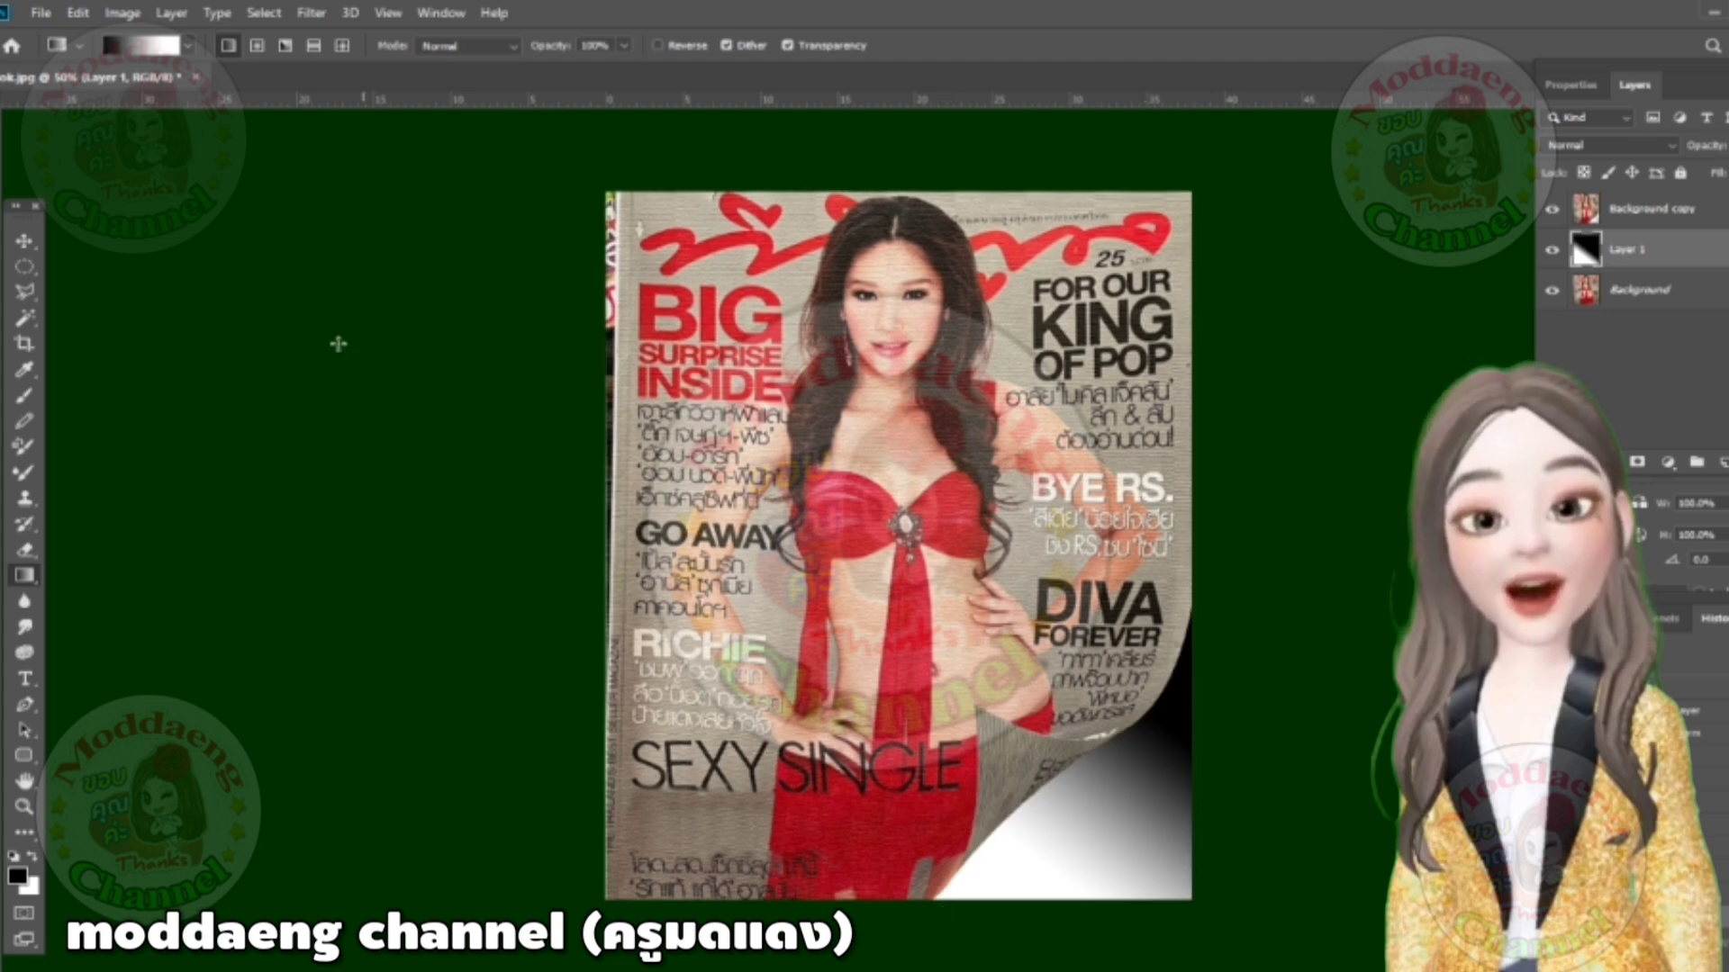
{"action": "left_click", "coordinate": [186, 47]}
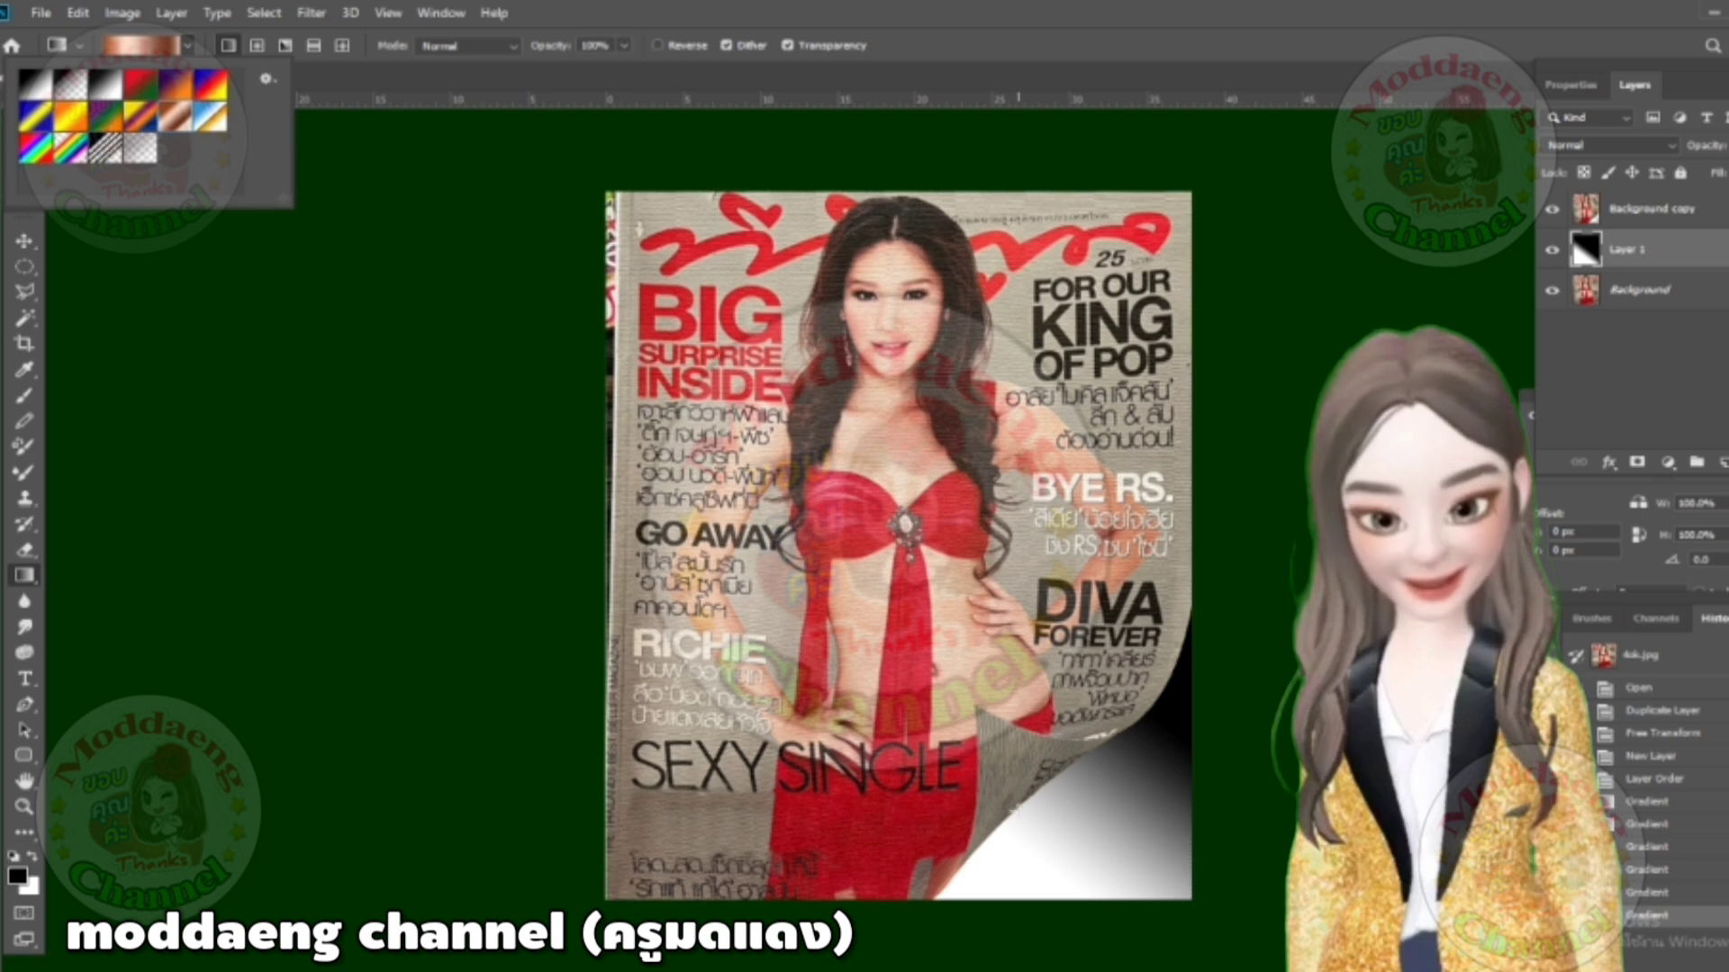
{"action": "left_click_drag", "start_coordinate": [988, 789], "coordinate": [1131, 936]}
{"action": "left_click_drag", "start_coordinate": [1181, 869], "coordinate": [1190, 869]}
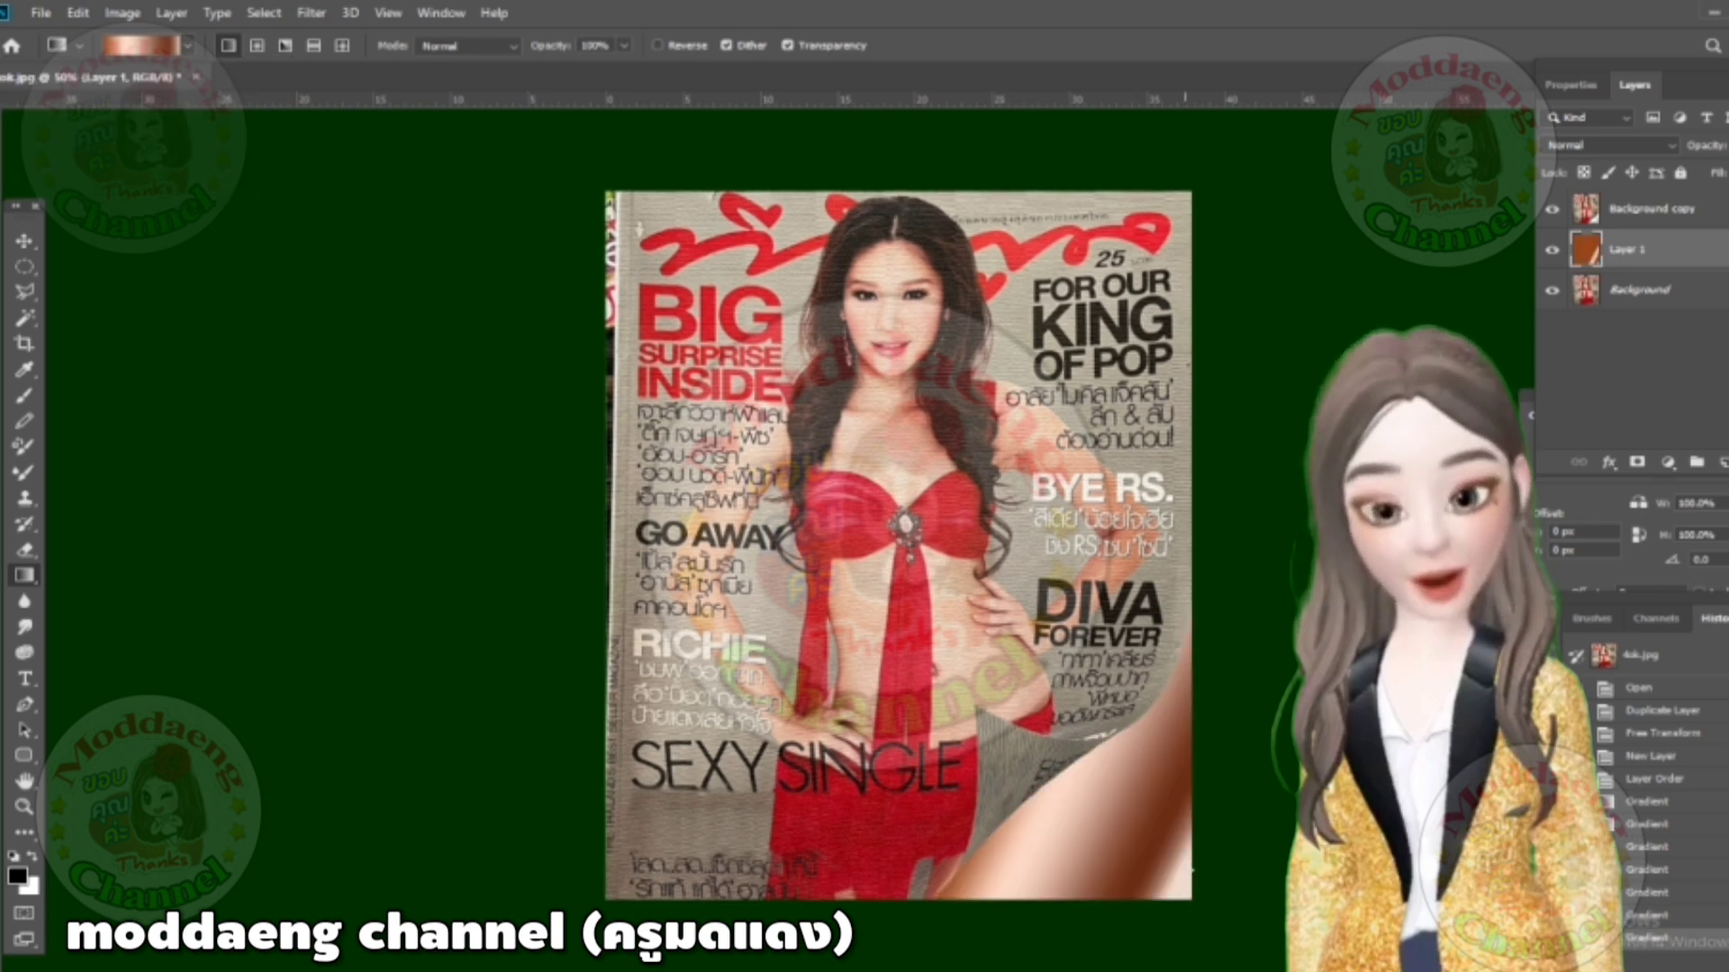
{"action": "left_click_drag", "start_coordinate": [1070, 746], "coordinate": [1073, 745]}
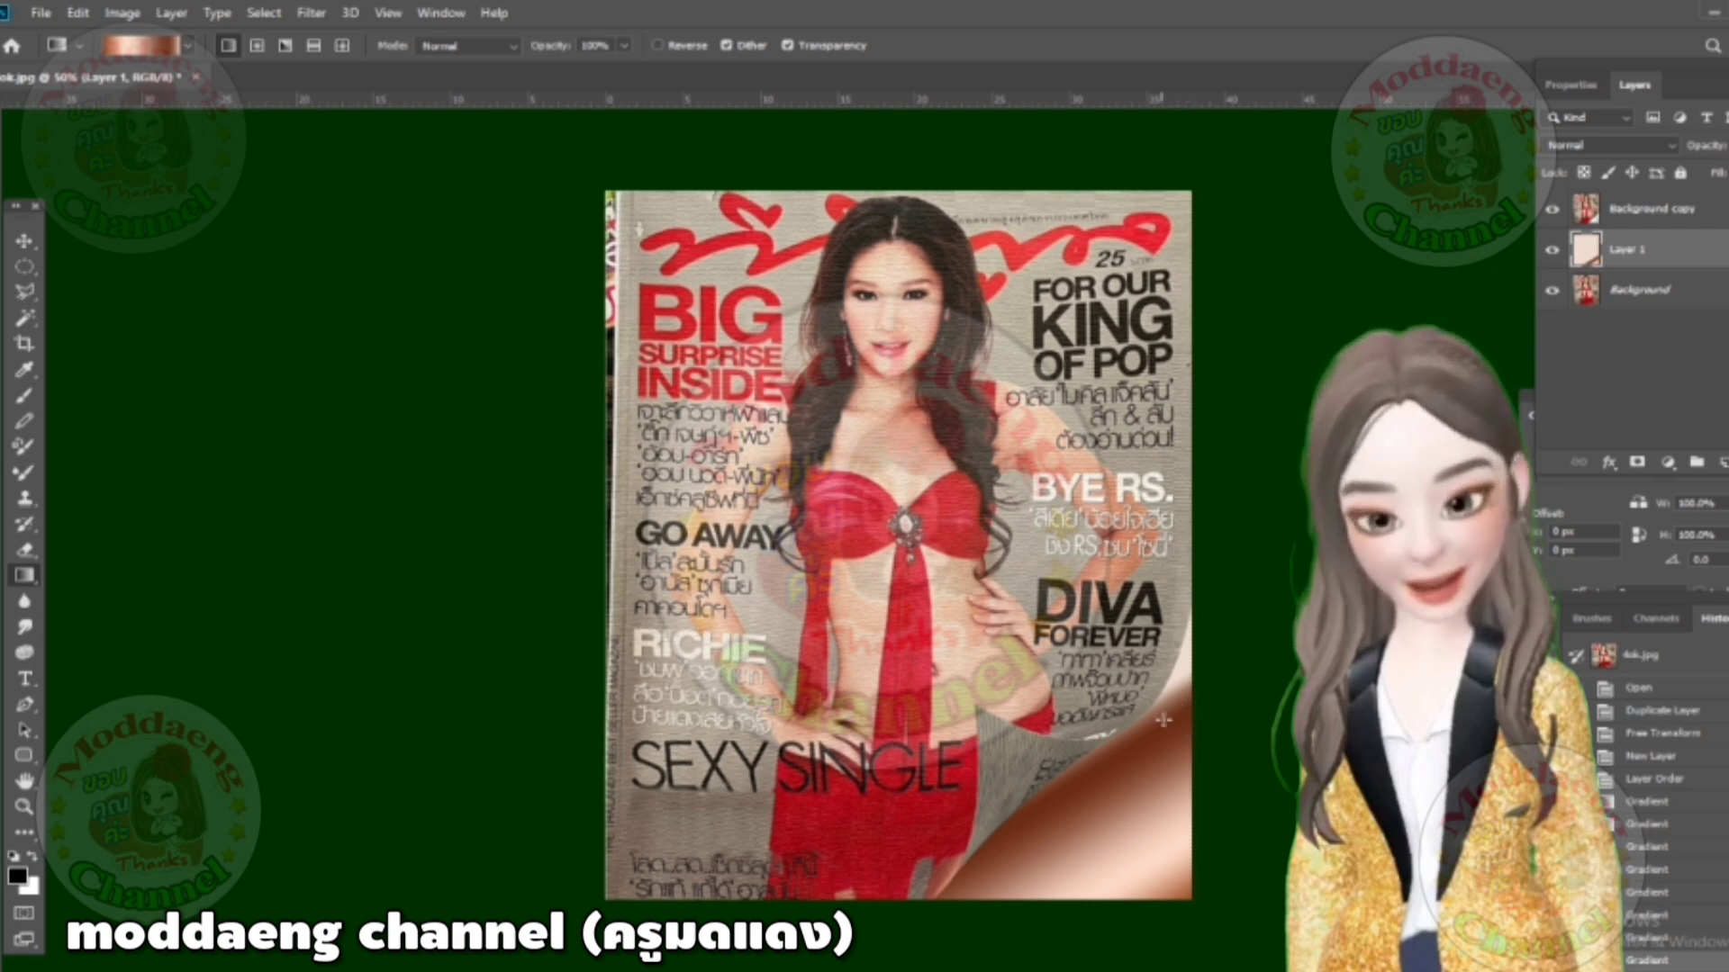
{"action": "left_click_drag", "start_coordinate": [1193, 642], "coordinate": [1219, 685]}
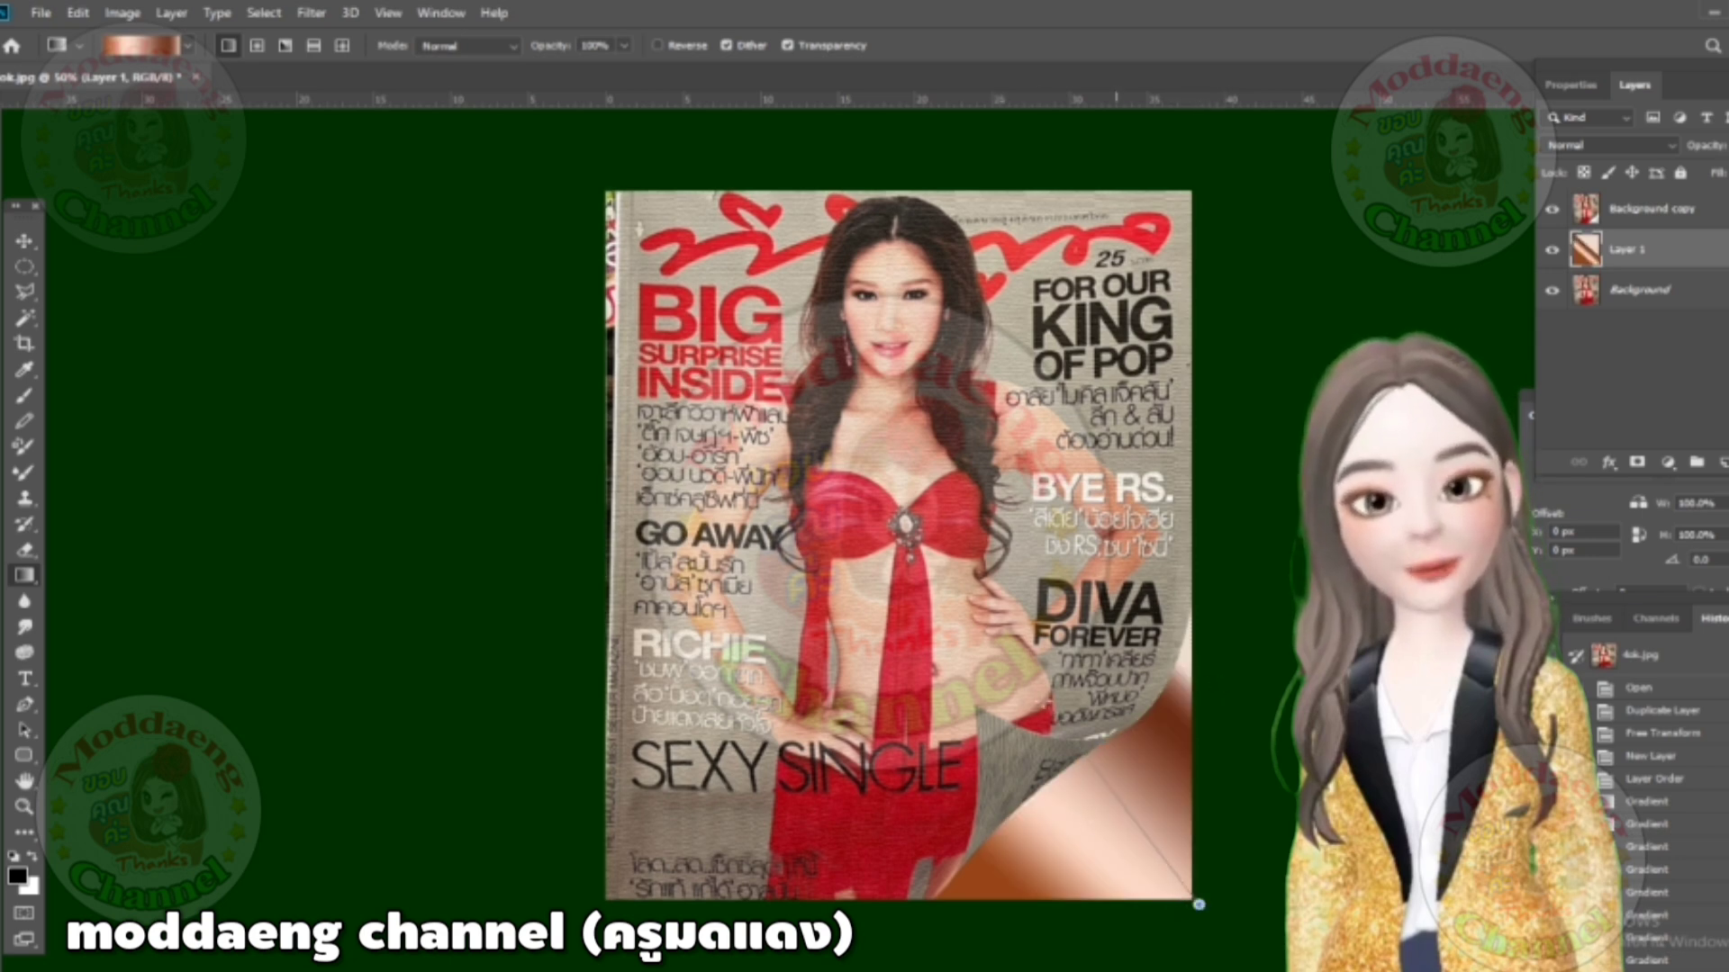
{"action": "left_click_drag", "start_coordinate": [1180, 671], "coordinate": [1081, 837]}
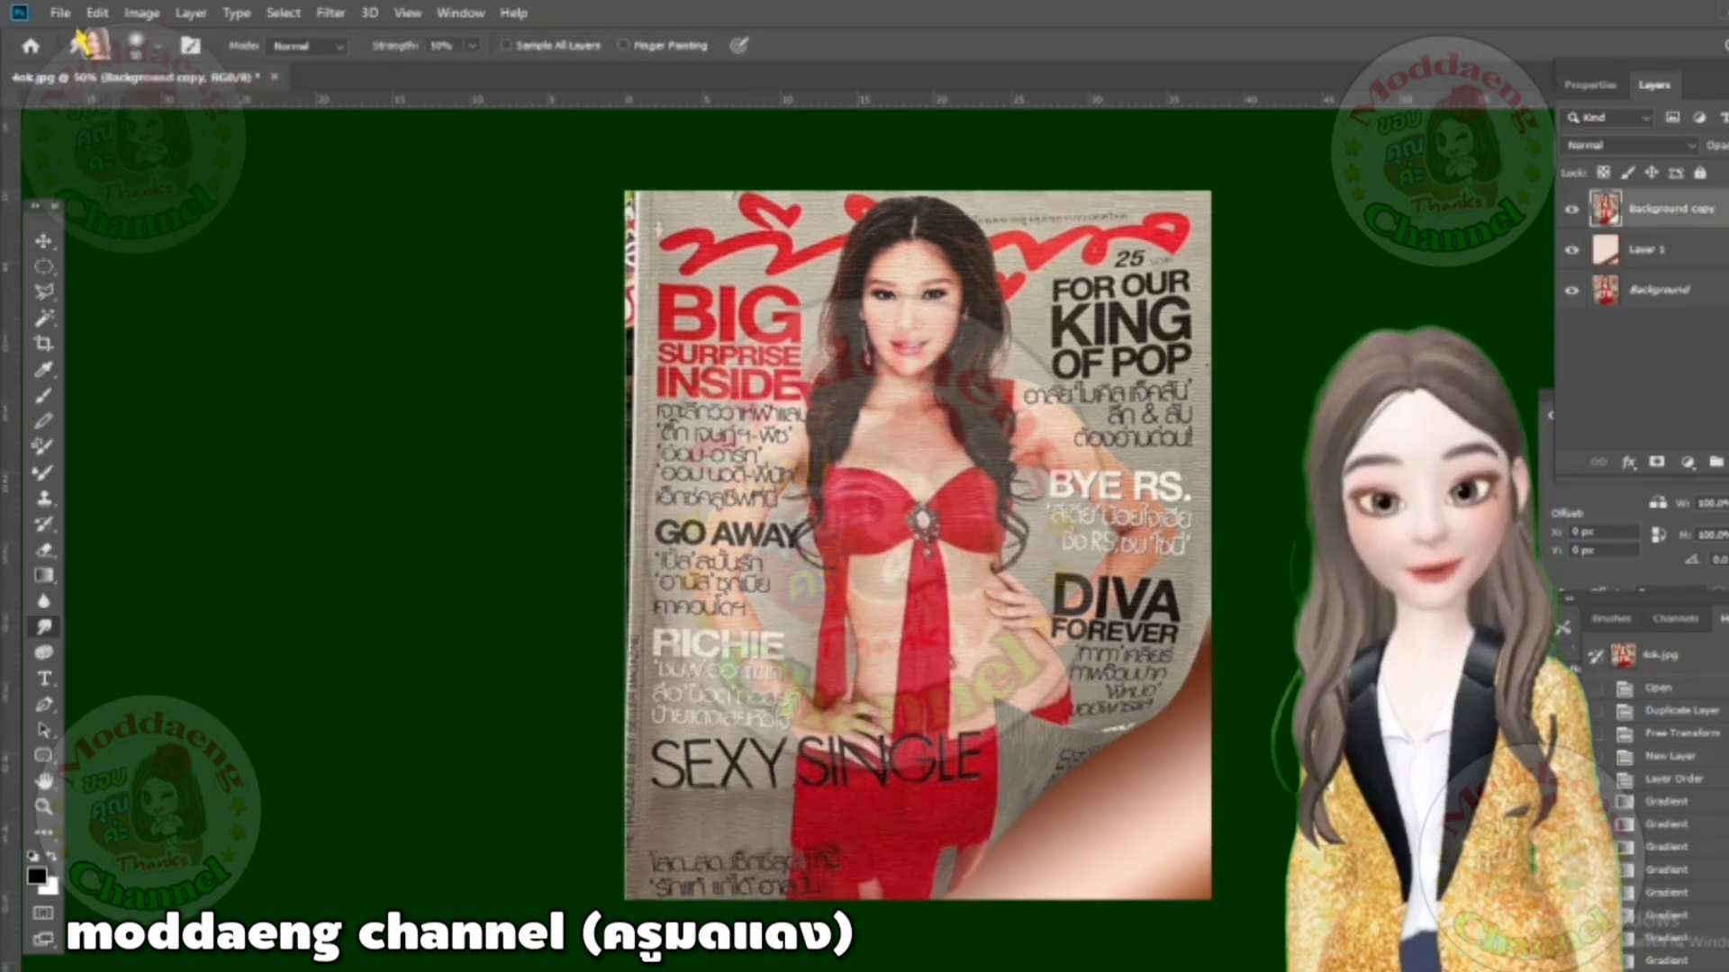
Step: Open the second cover image, 14.jpg
{"action": "left_click", "coordinate": [59, 12]}
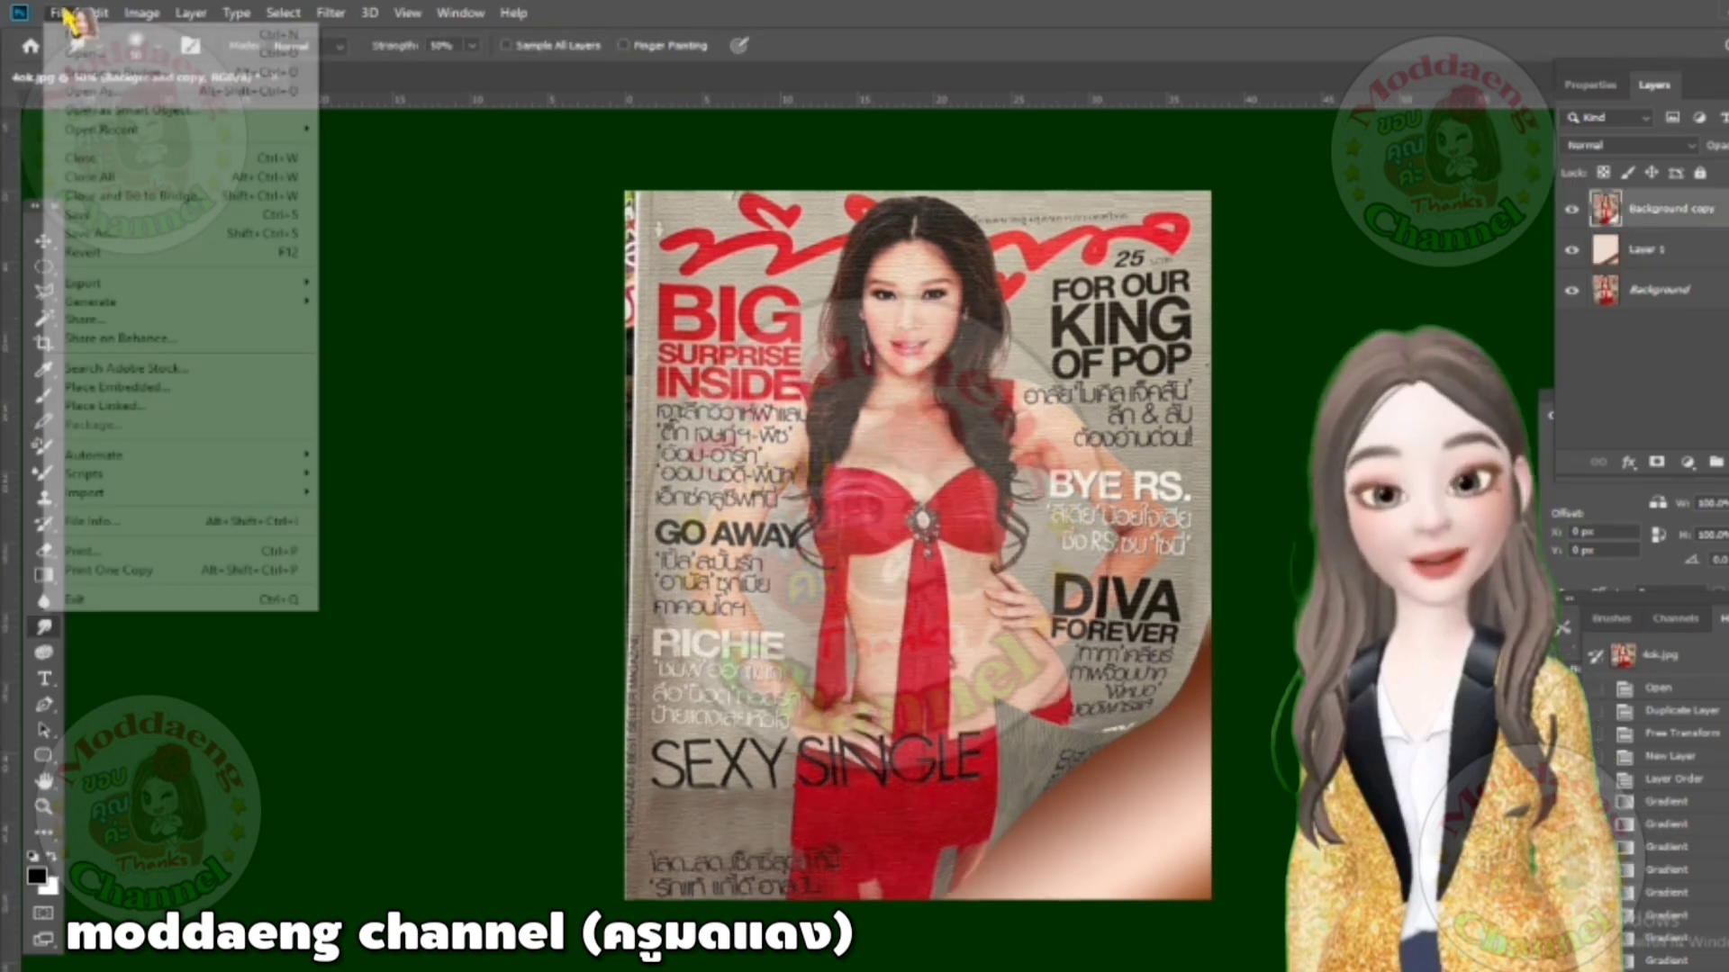
{"action": "key", "text": "Escape"}
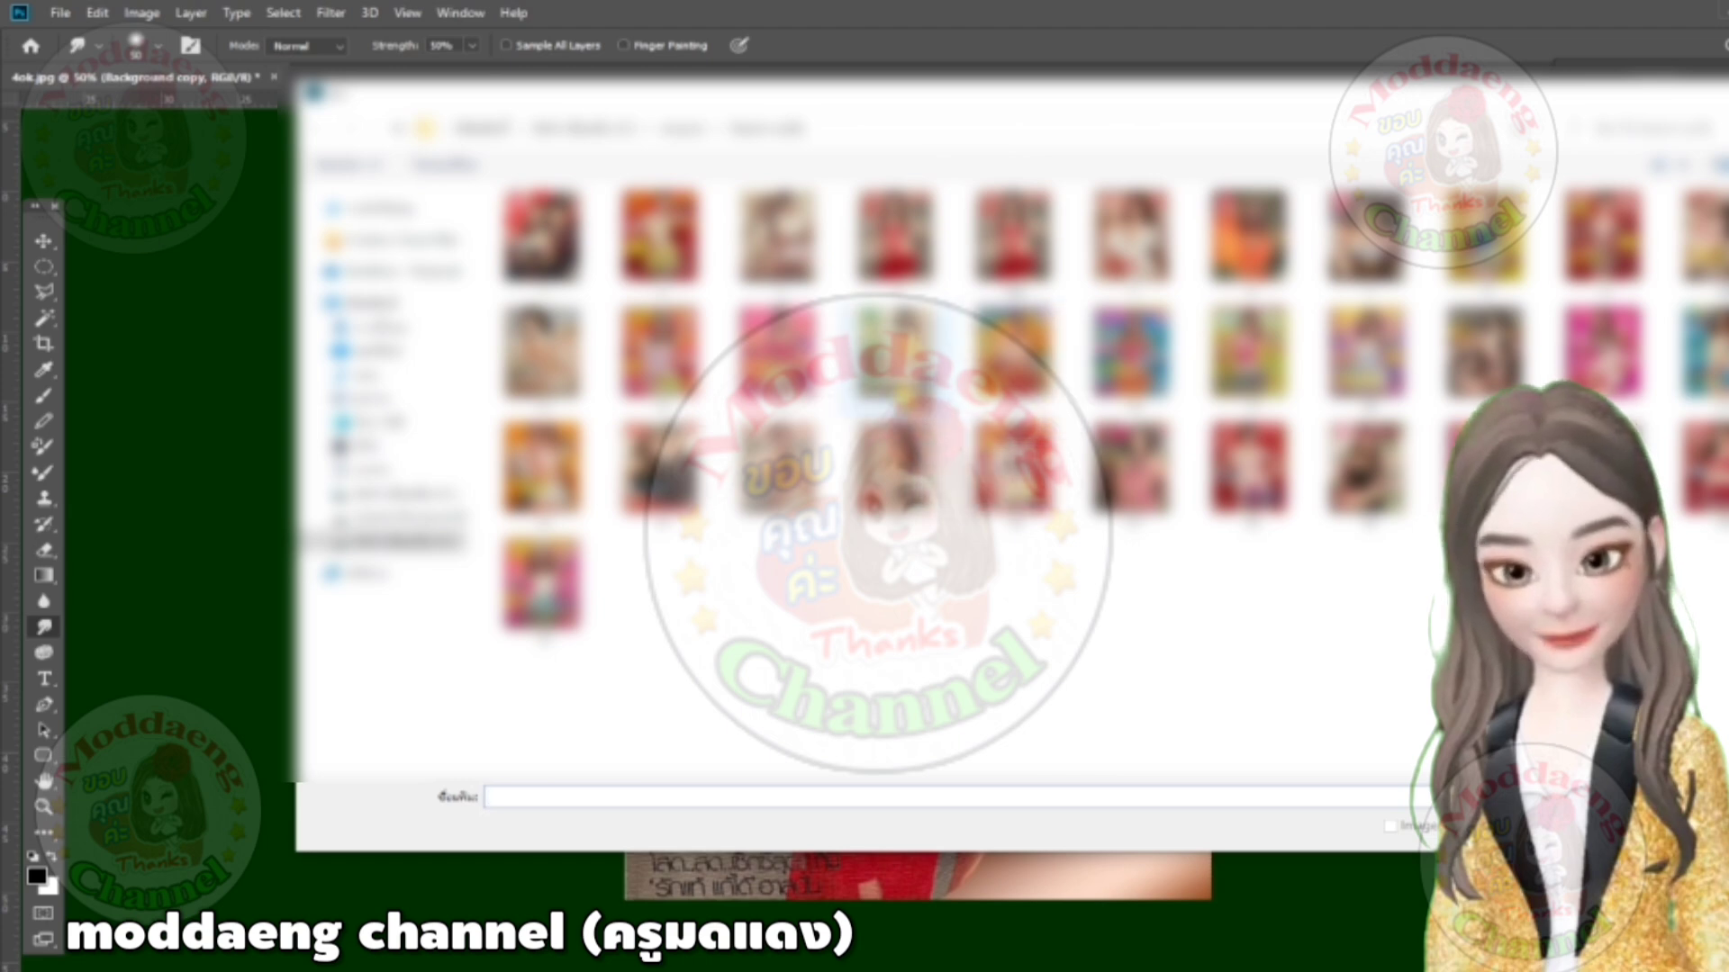
{"action": "type", "text": "14"}
{"action": "key", "text": "Return"}
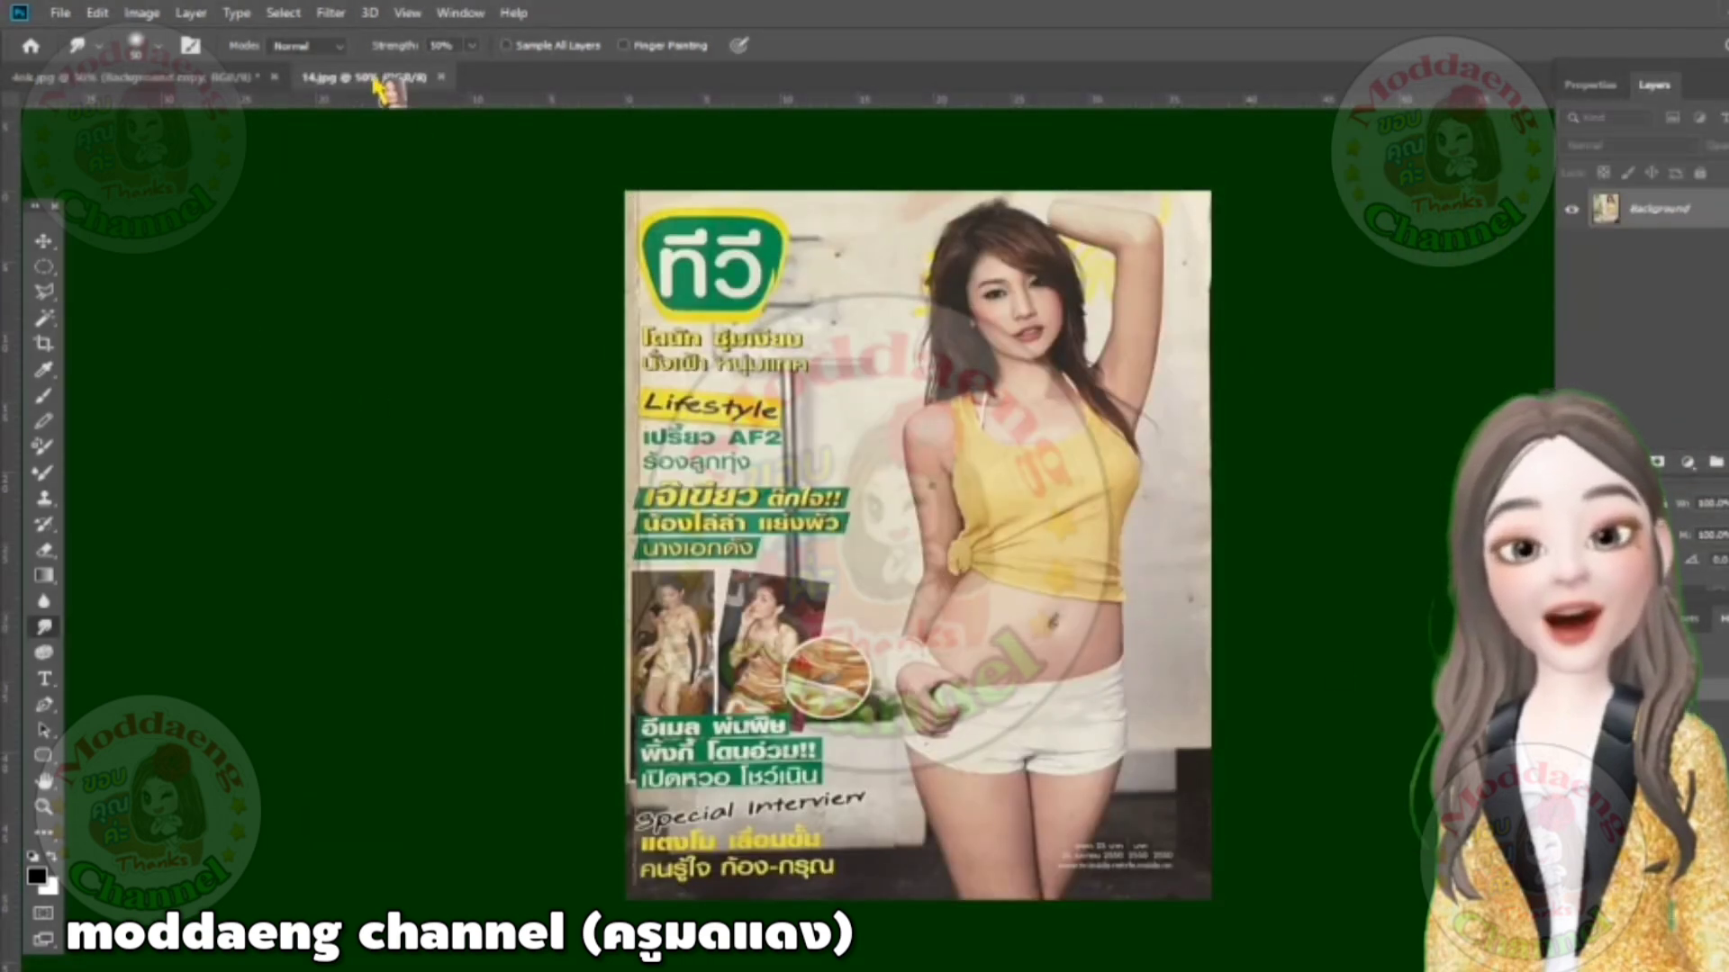
Step: Float the 14.jpg window beside the red cover and bring its image in as Layer 2
{"action": "left_click_drag", "start_coordinate": [385, 77], "coordinate": [288, 167]}
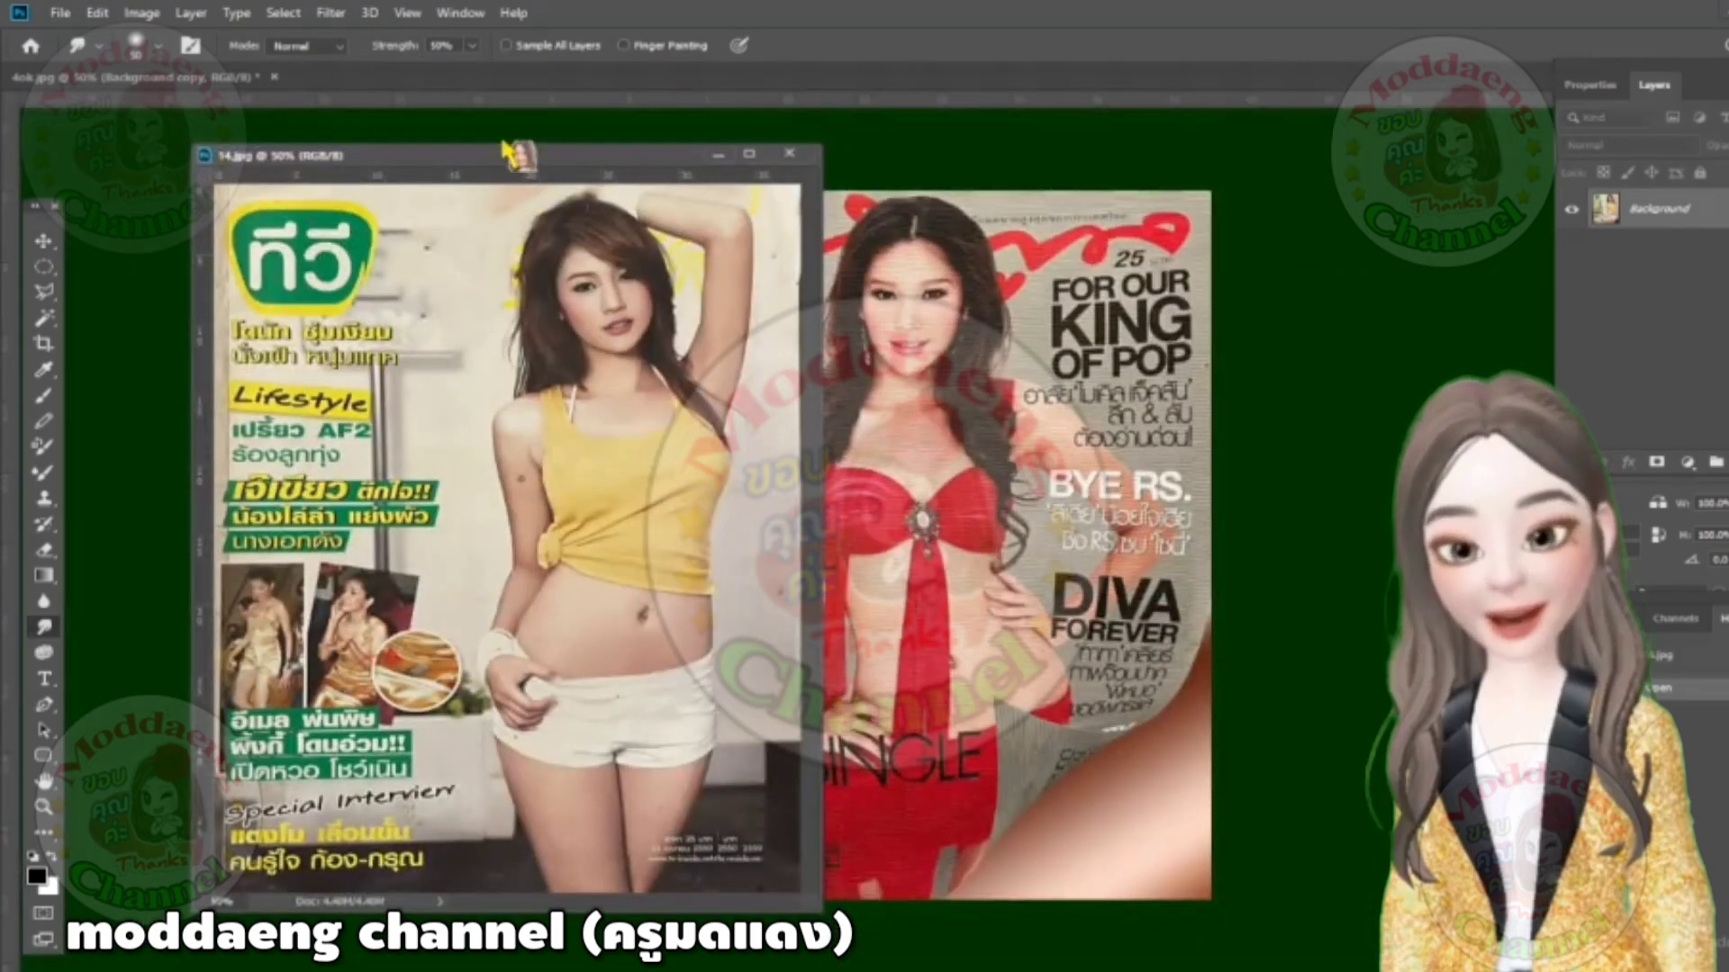
{"action": "left_click_drag", "start_coordinate": [519, 171], "coordinate": [347, 169]}
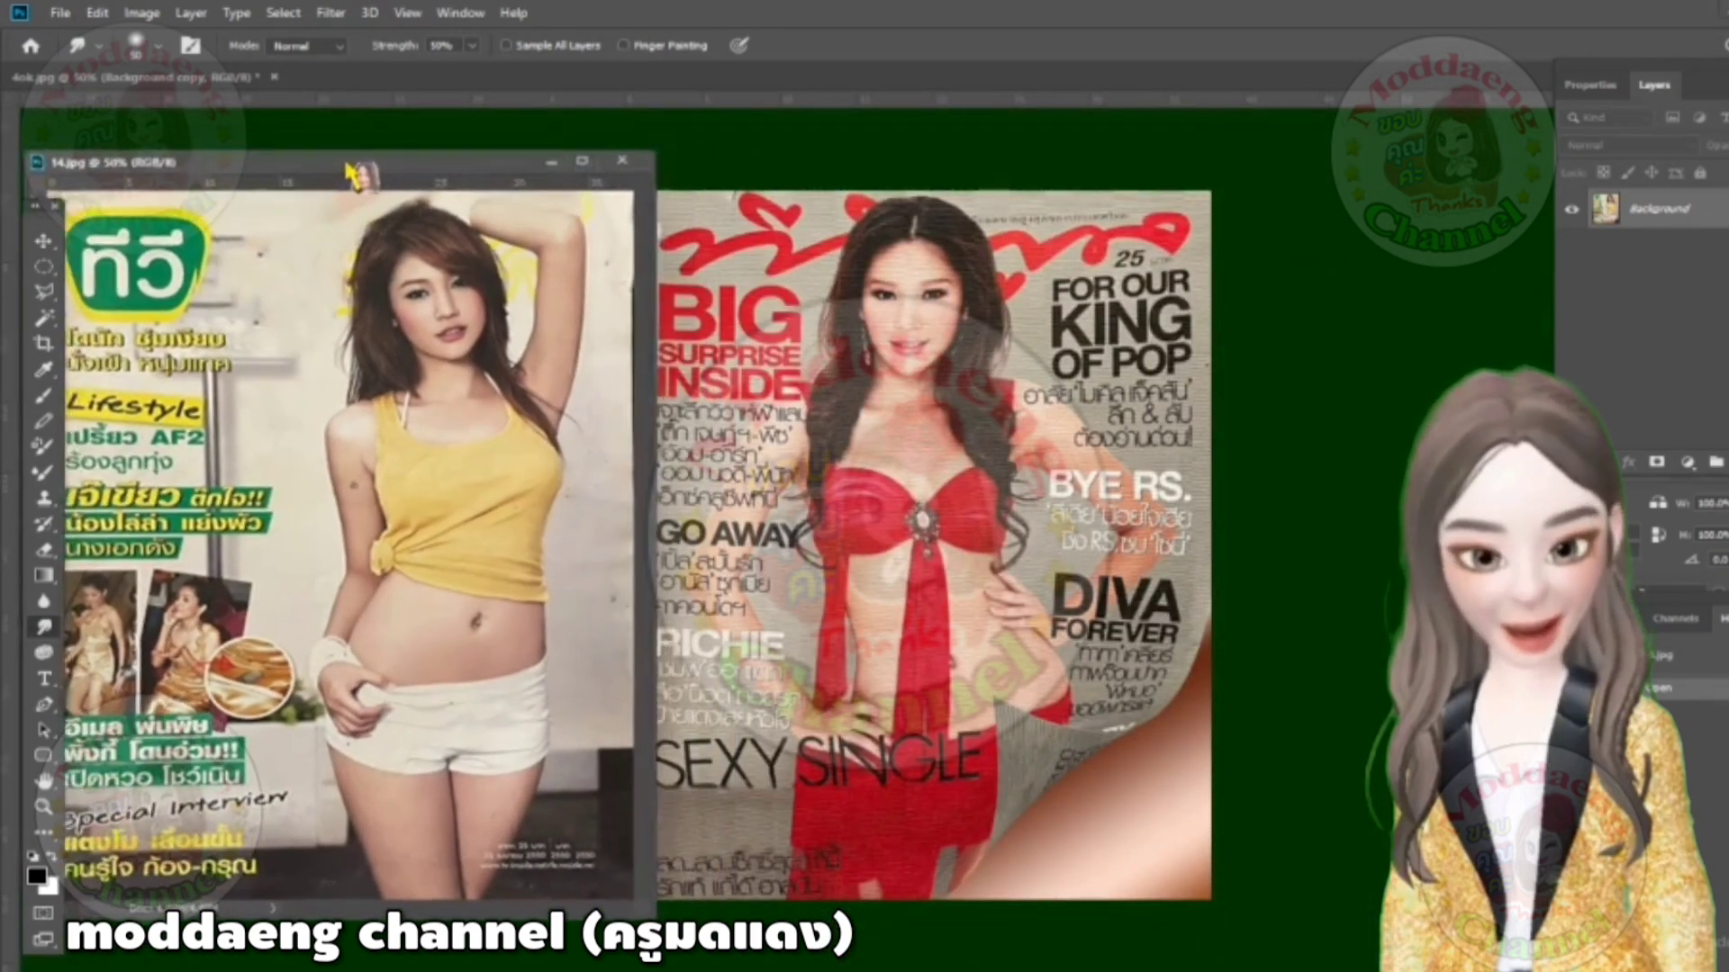
{"action": "left_click", "coordinate": [42, 241]}
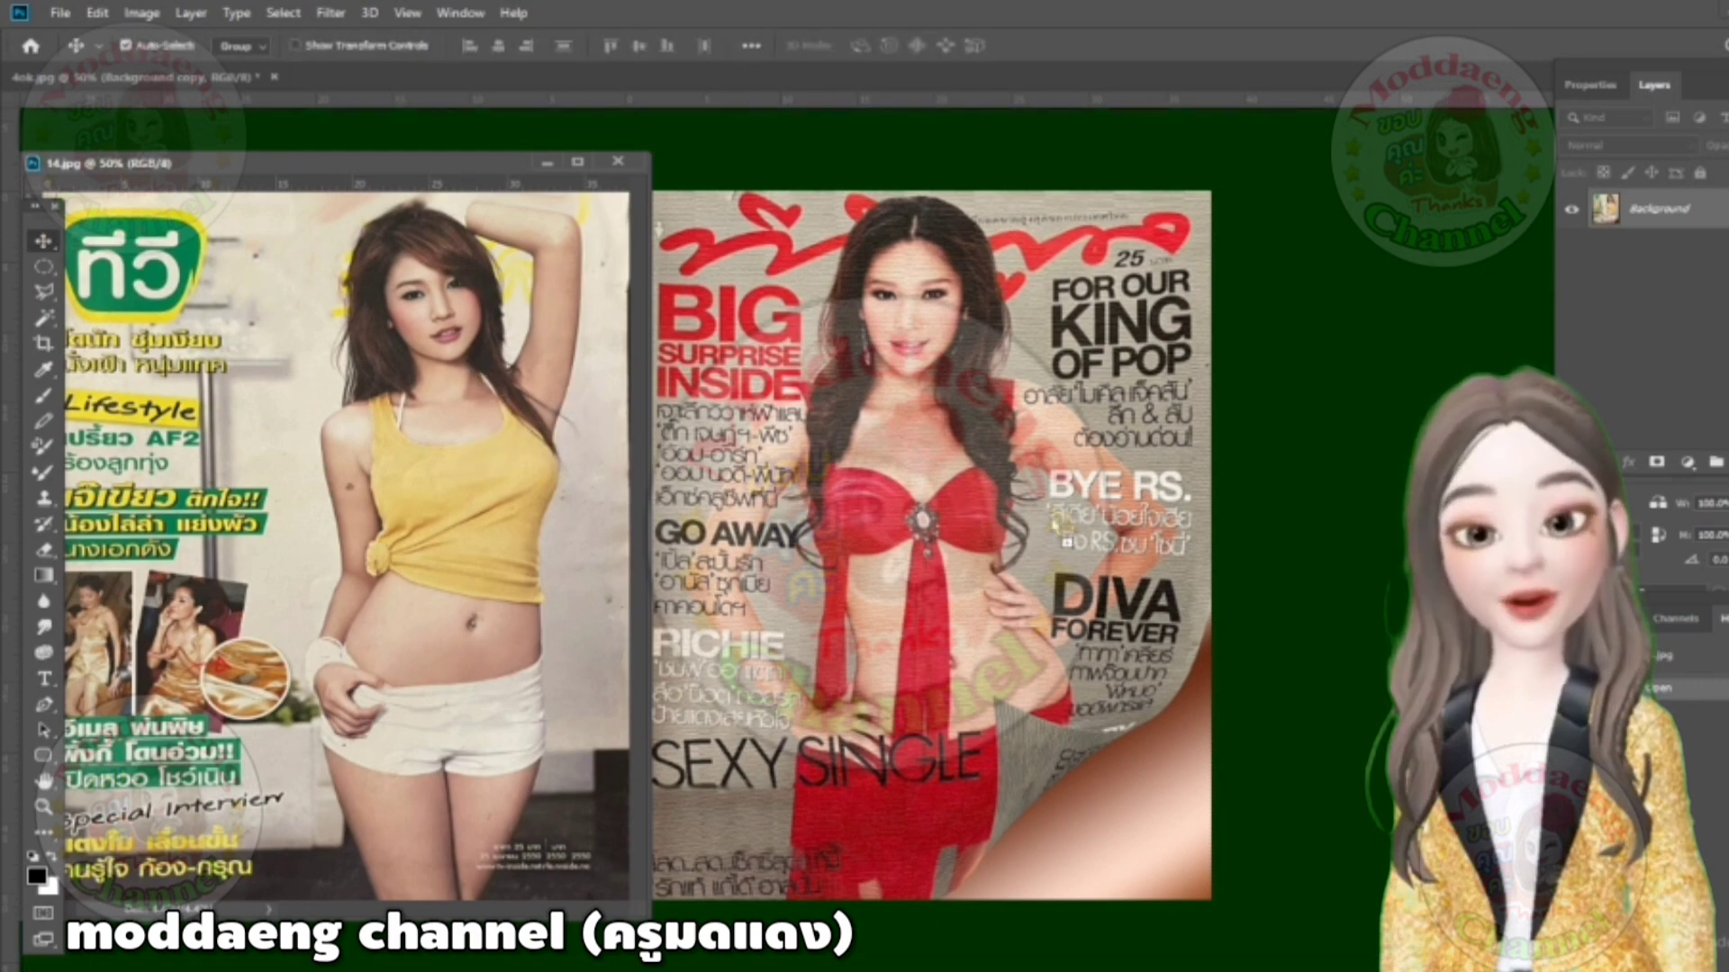
{"action": "key", "text": "ctrl+v"}
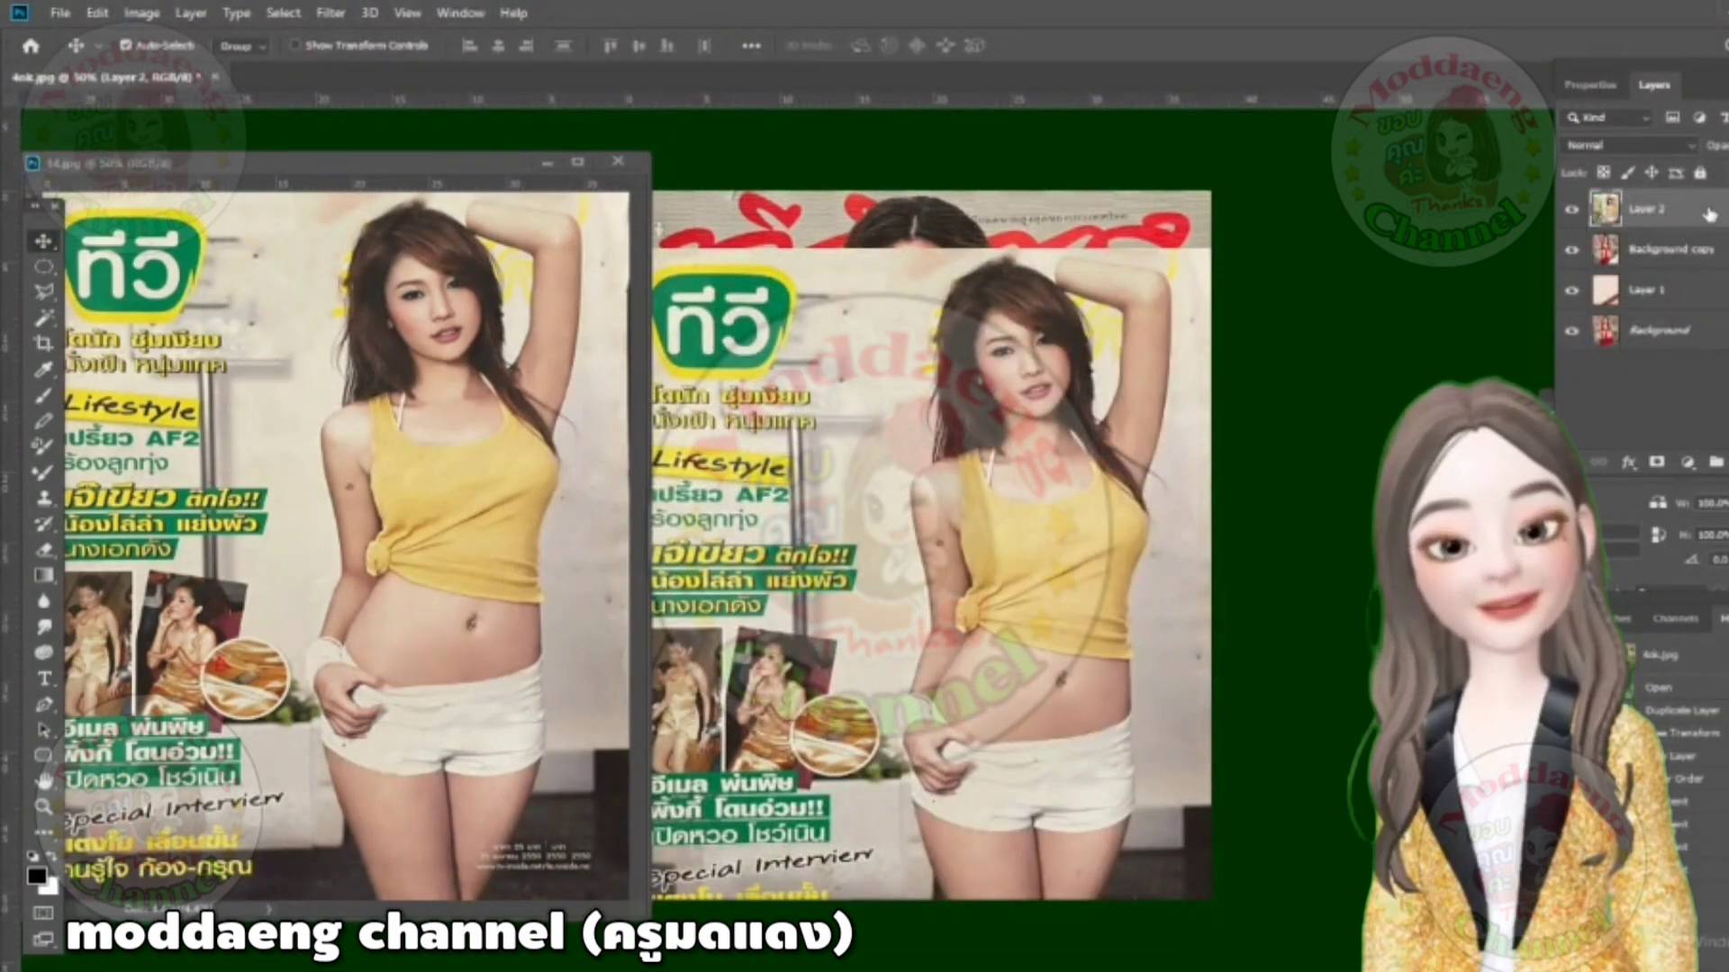
Step: Move Layer 2 under Background copy, close 14.jpg, and nudge the second cover up to fit the page
{"action": "mouse_move", "coordinate": [1657, 208]}
{"action": "left_mouse_down"}
{"action": "mouse_move", "coordinate": [1712, 241]}
{"action": "mouse_move", "coordinate": [1721, 270]}
{"action": "left_mouse_up"}
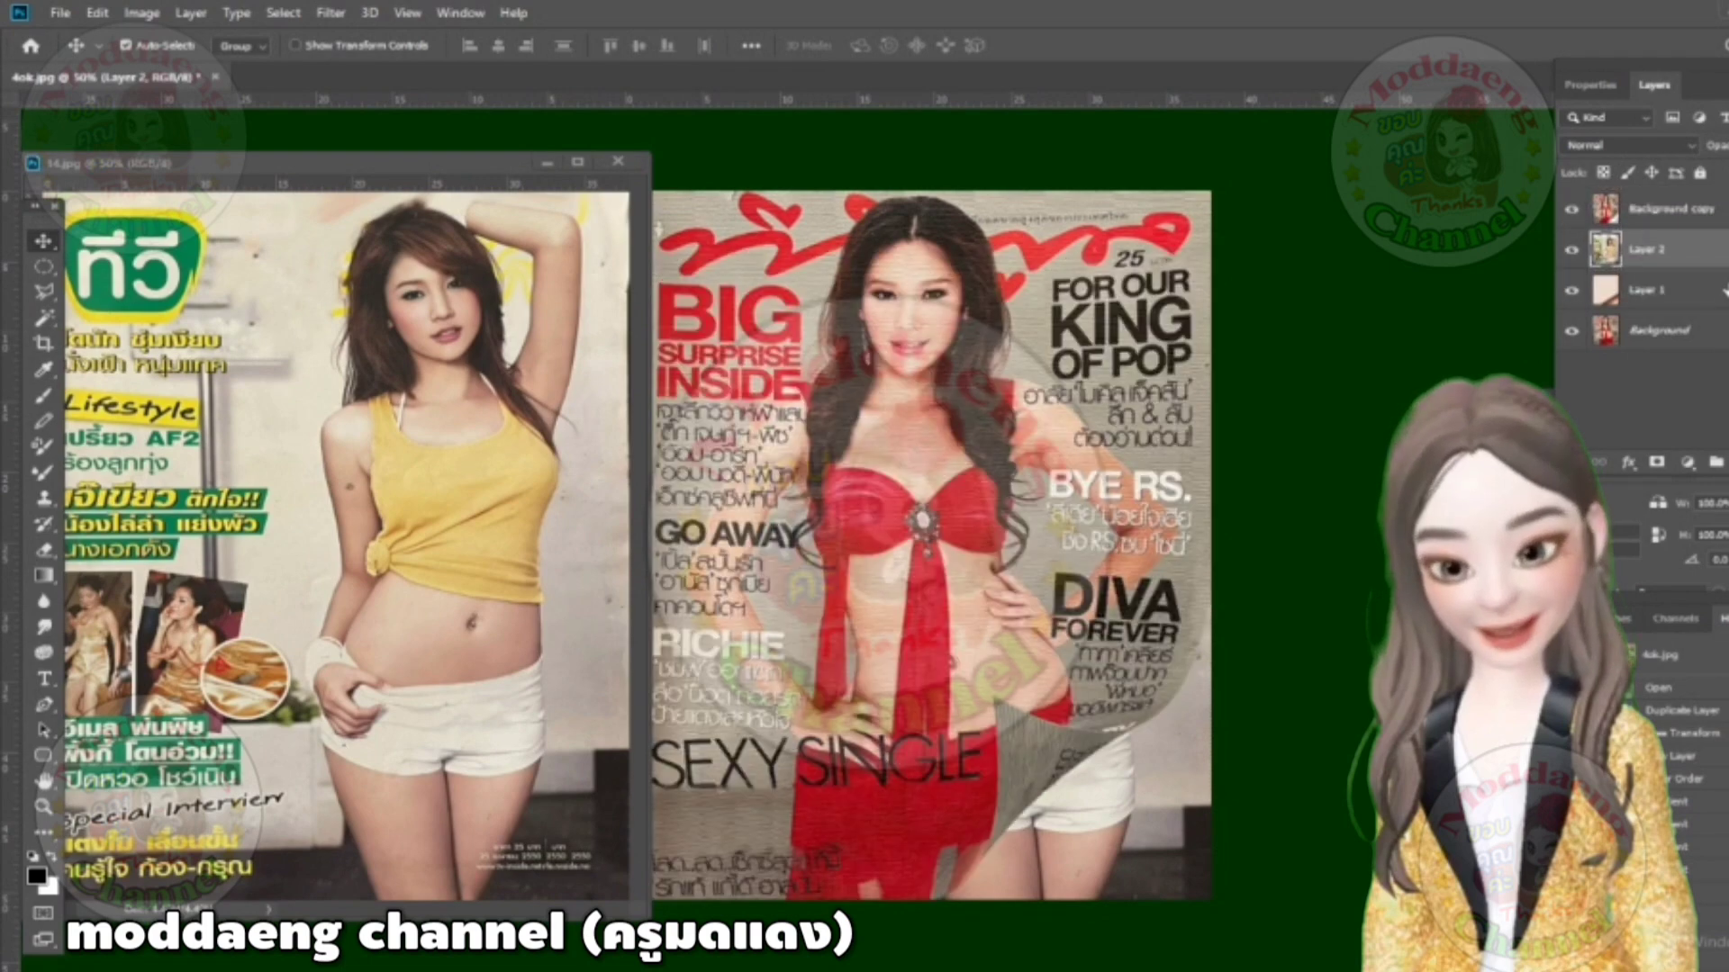
{"action": "left_click", "coordinate": [619, 163]}
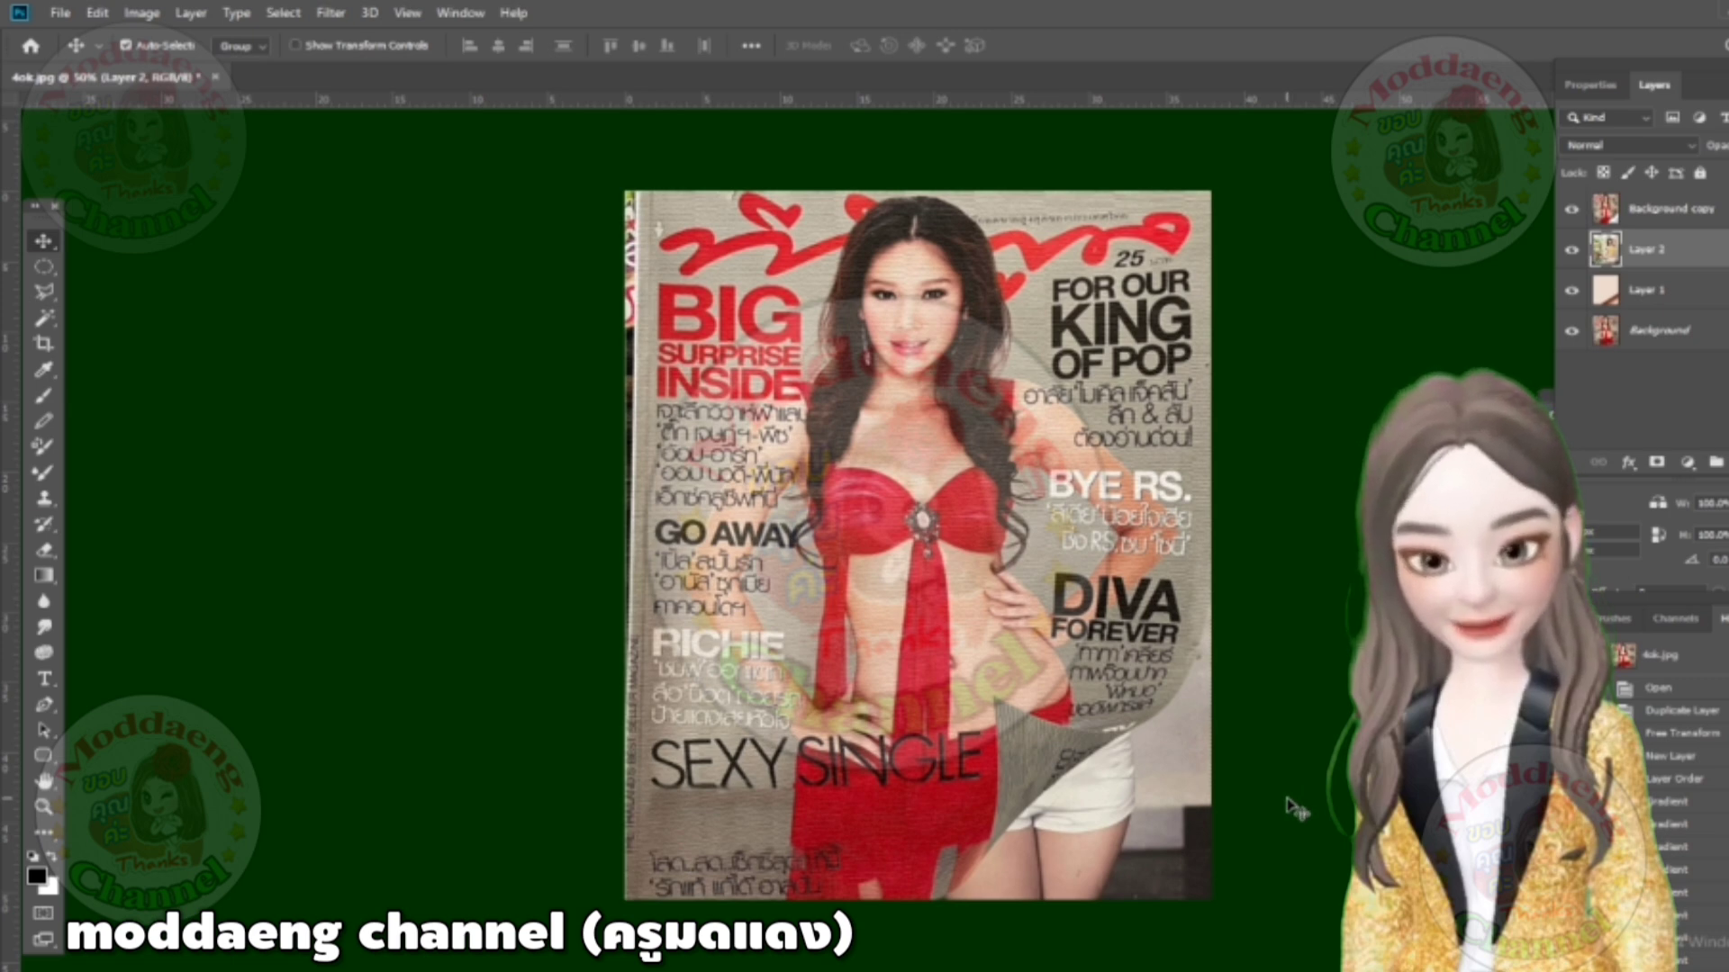
{"action": "left_click", "coordinate": [1571, 213]}
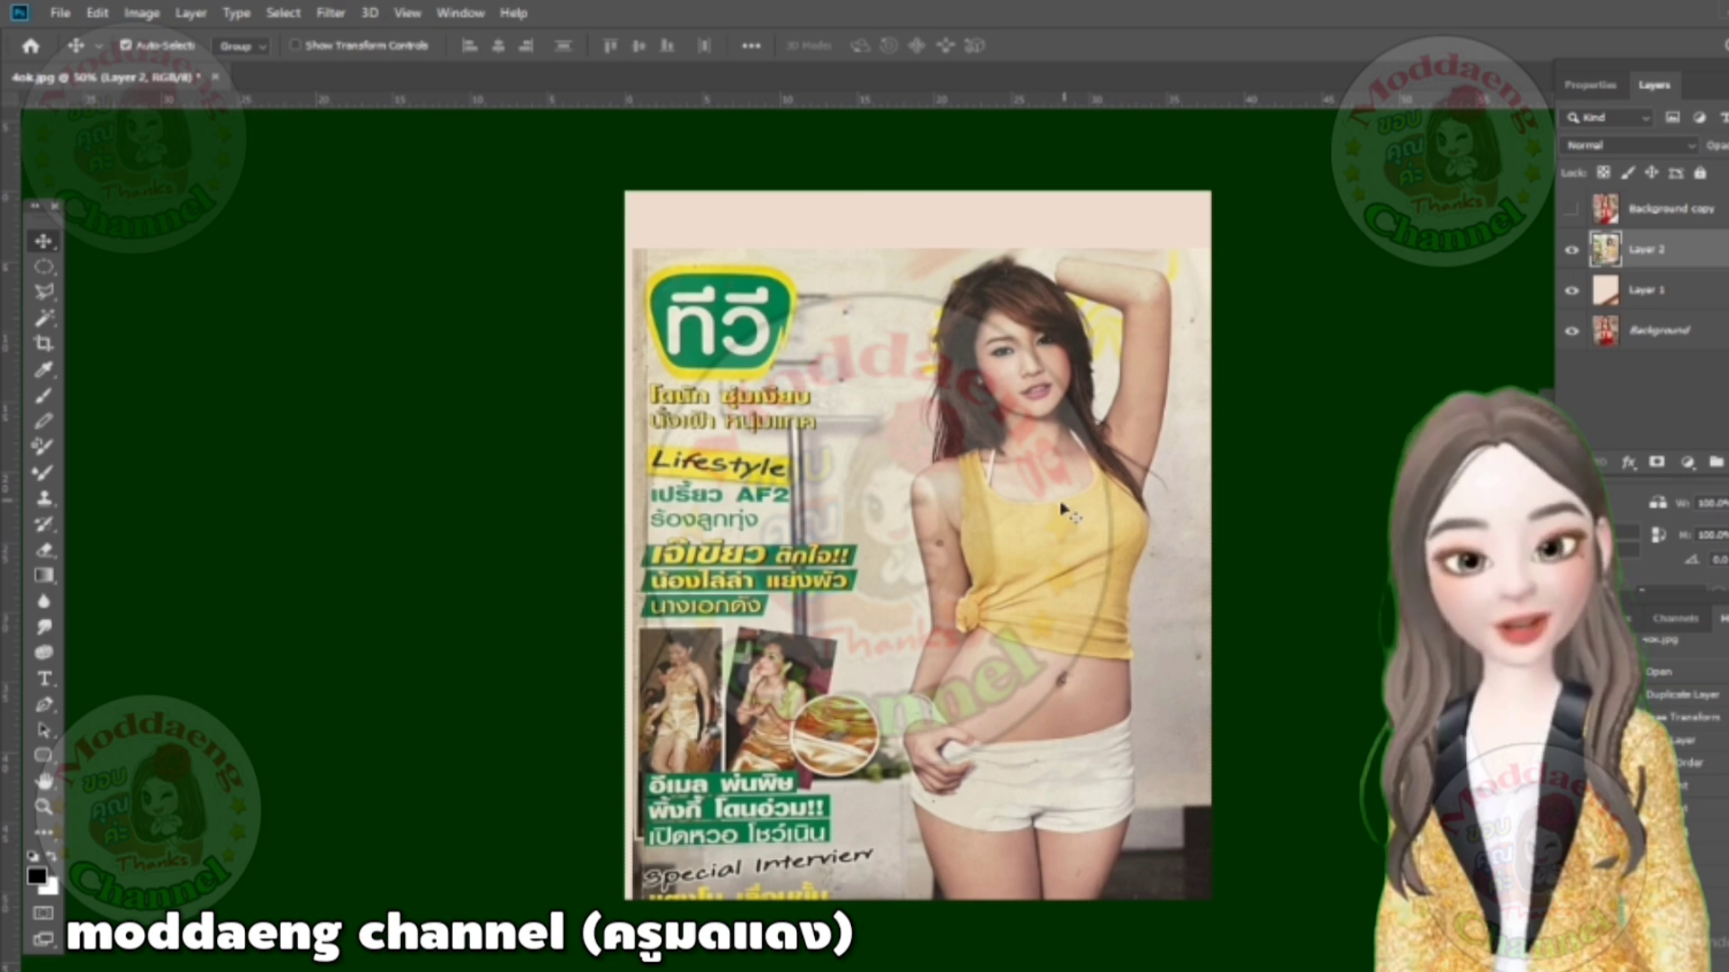
{"action": "left_click_drag", "start_coordinate": [1110, 529], "coordinate": [1102, 472]}
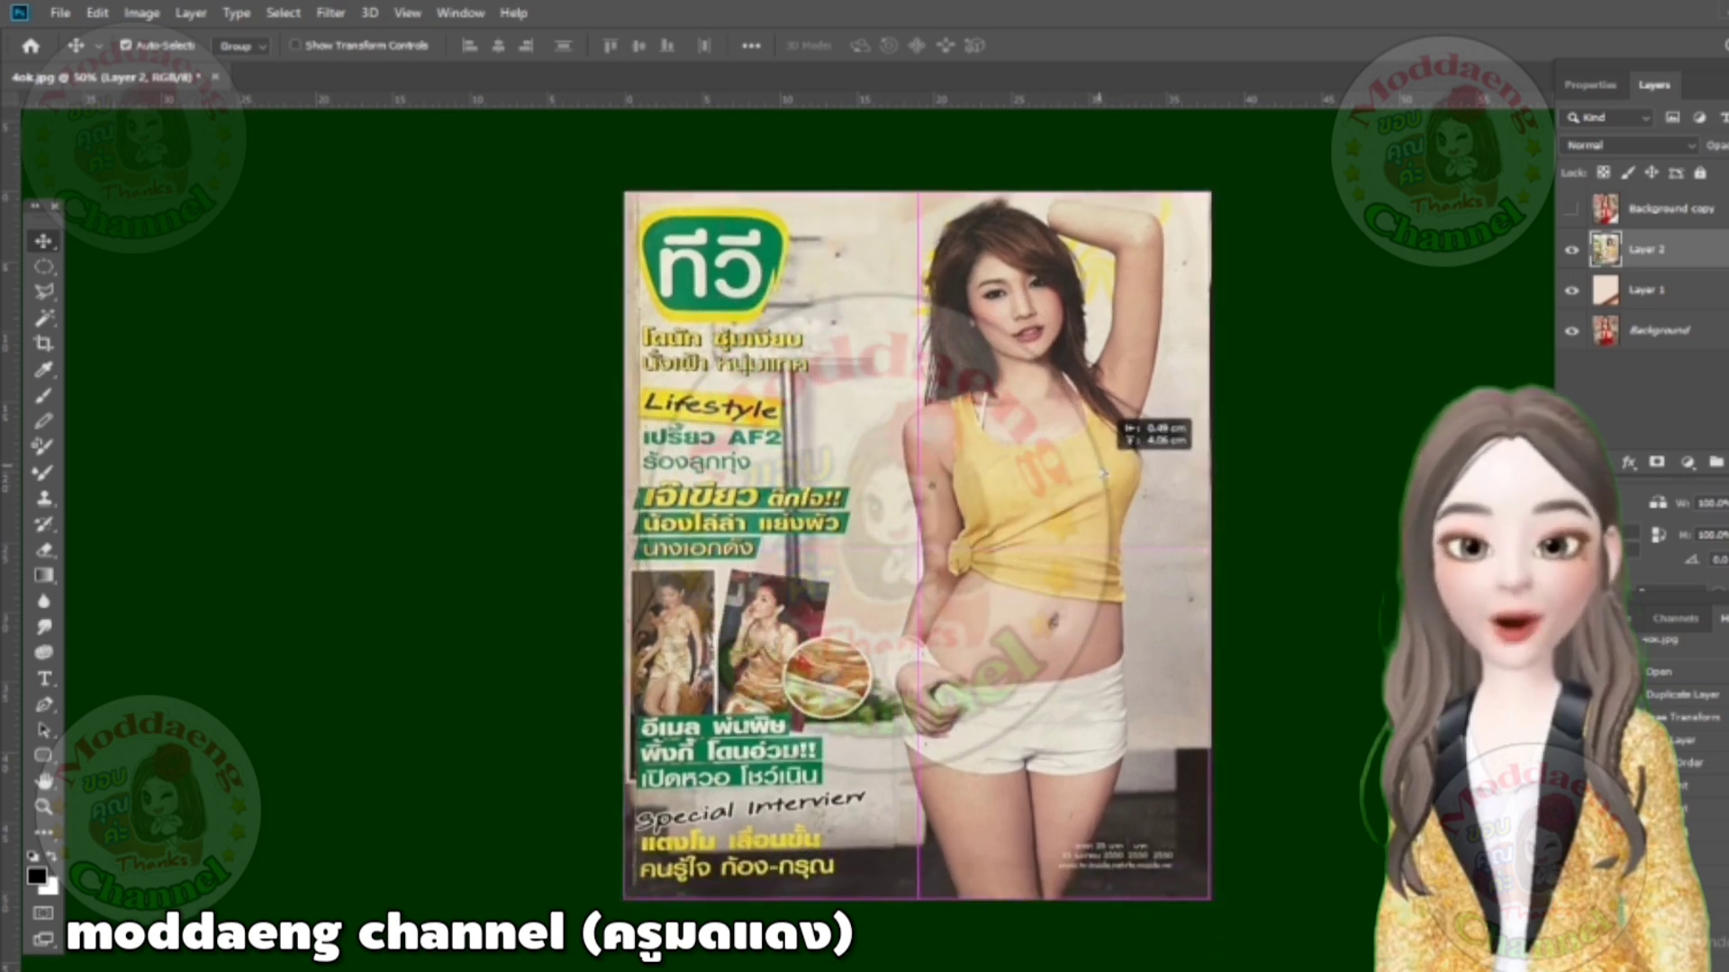
{"action": "left_click", "coordinate": [1572, 211]}
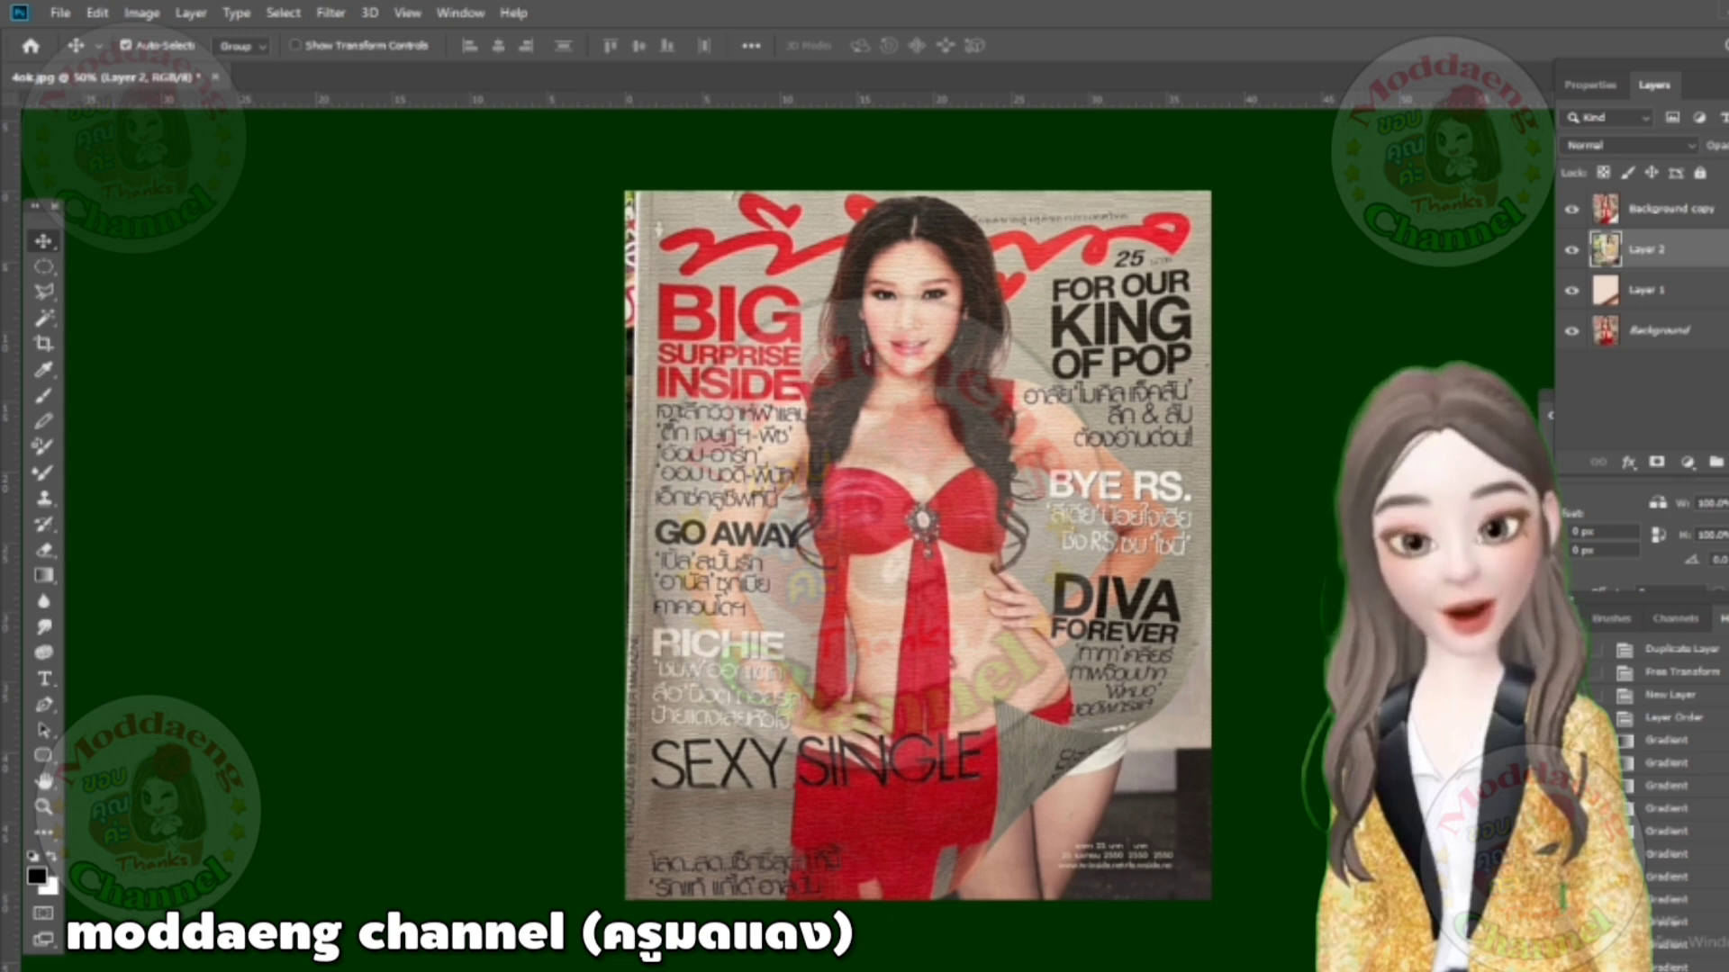
Step: Duplicate Background as Background copy 2 and move it to the top of the stack
{"action": "left_click", "coordinate": [1682, 328]}
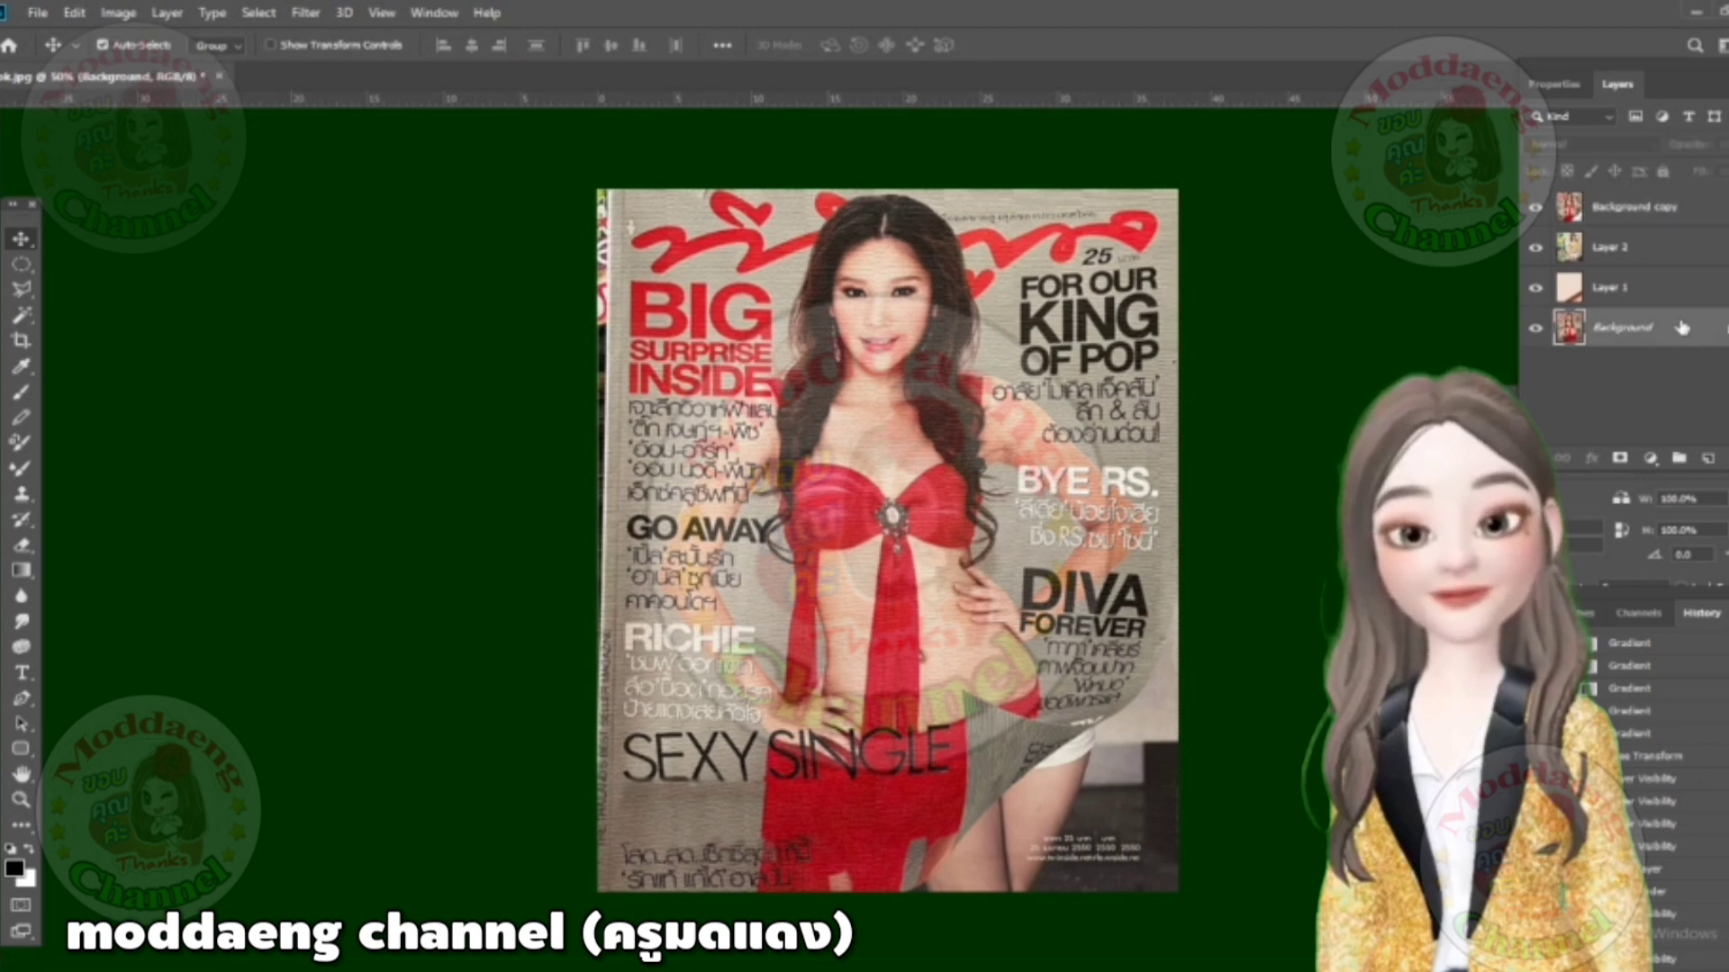
{"action": "left_click_drag", "start_coordinate": [1682, 328], "coordinate": [1707, 458]}
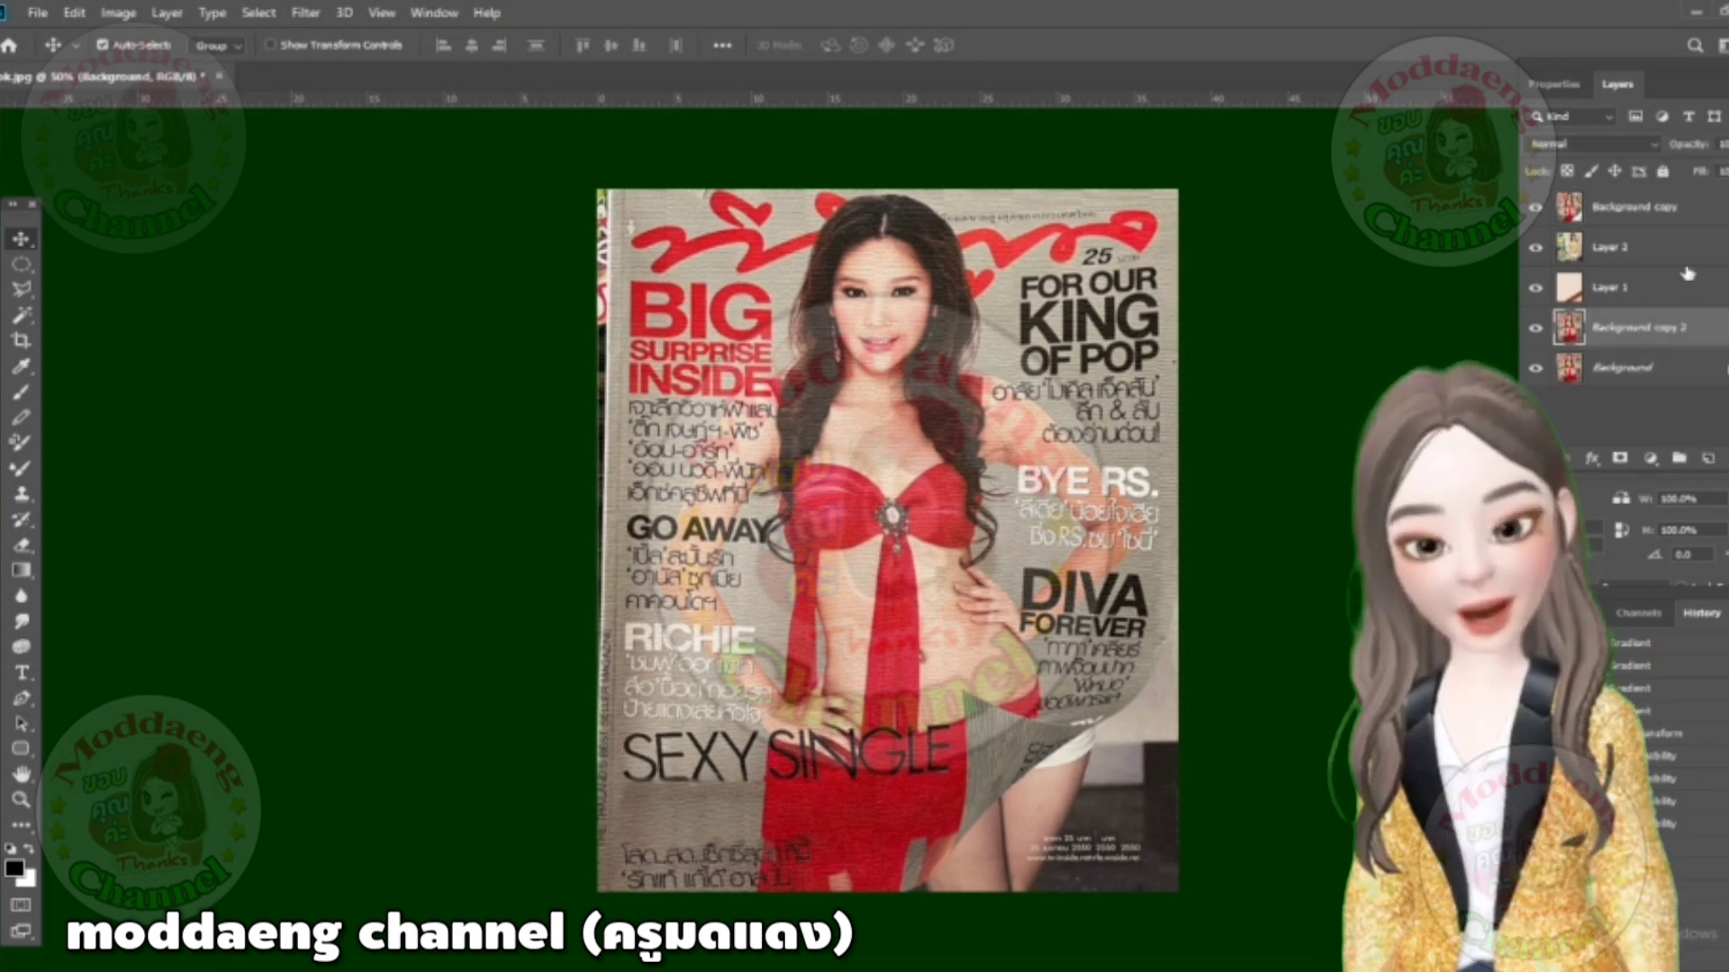
{"action": "left_click_drag", "start_coordinate": [1661, 330], "coordinate": [1667, 203]}
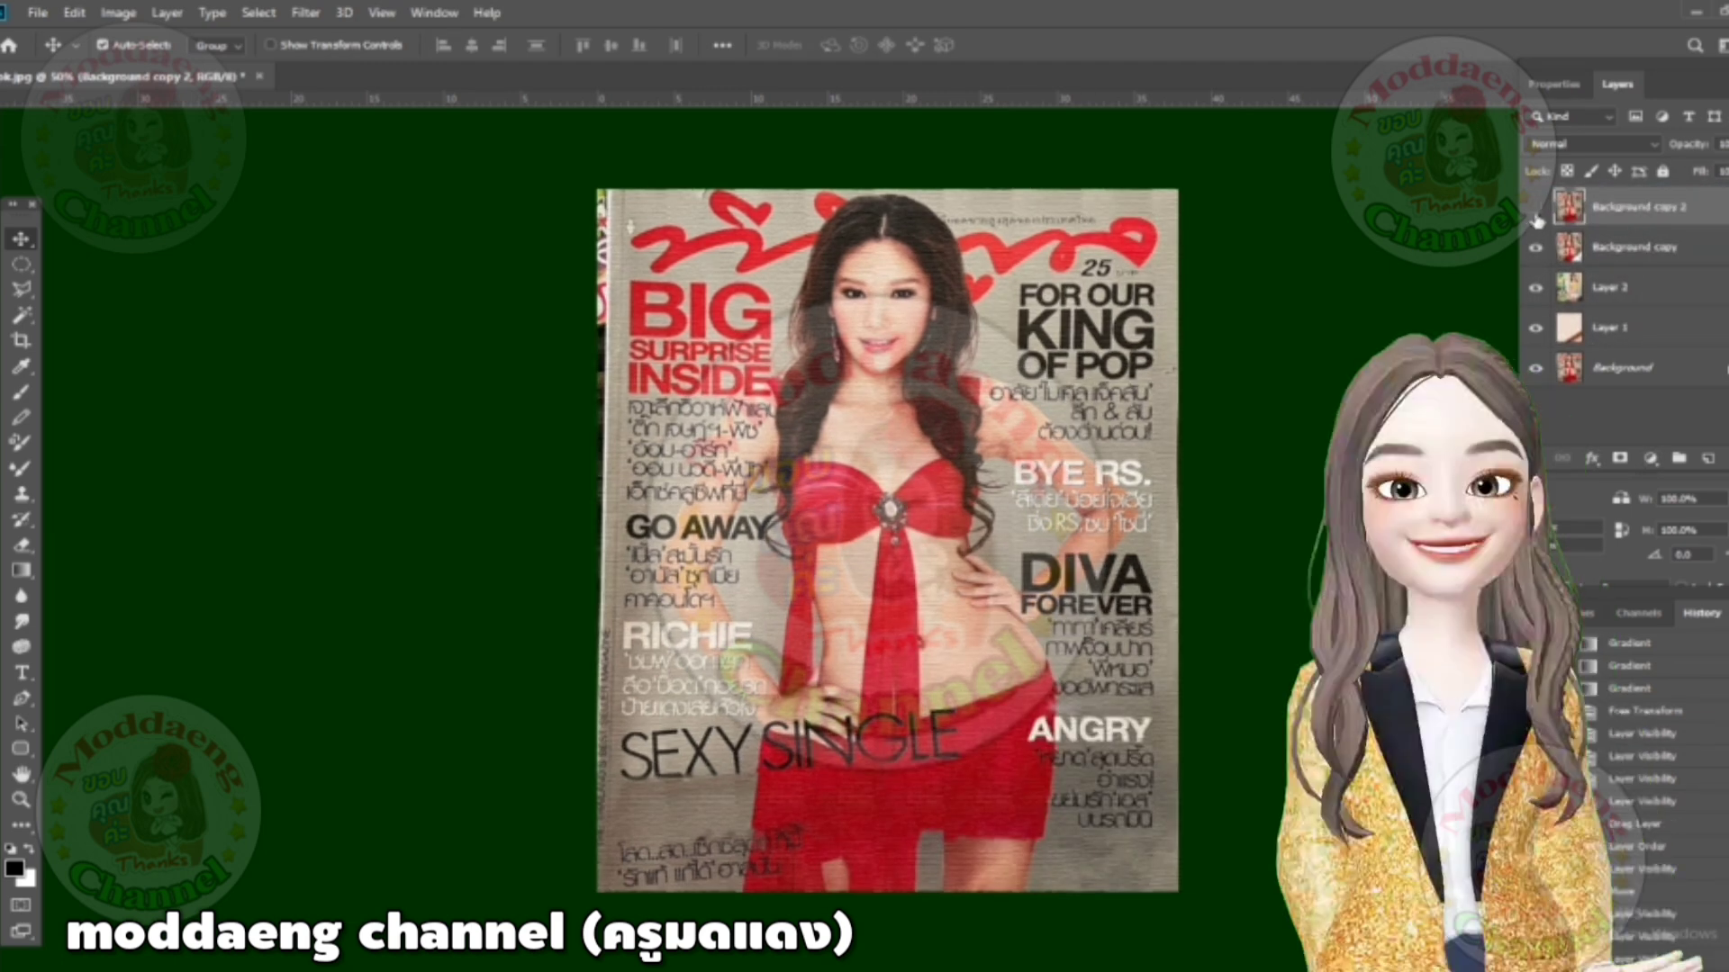
{"action": "left_click", "coordinate": [1536, 216]}
{"action": "left_click", "coordinate": [1536, 208]}
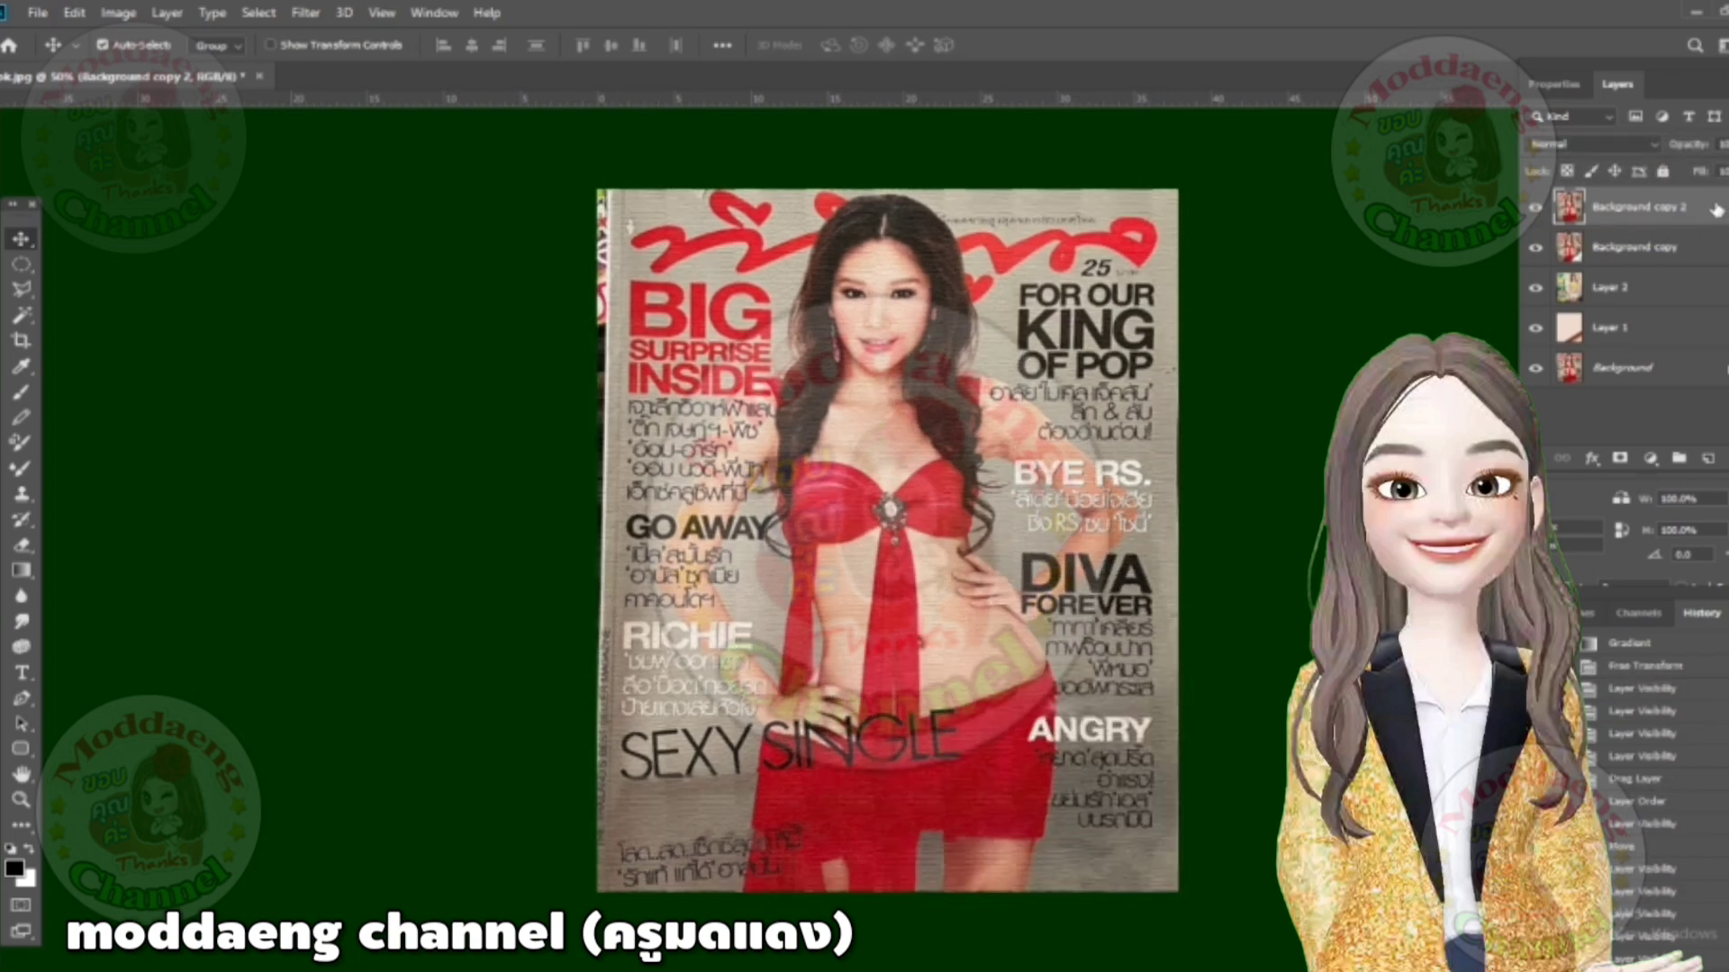
Step: Create hidden Background copy 3, put Background copy 2 below Background copy, and hide Background copy
{"action": "left_click_drag", "start_coordinate": [1705, 209], "coordinate": [1710, 459]}
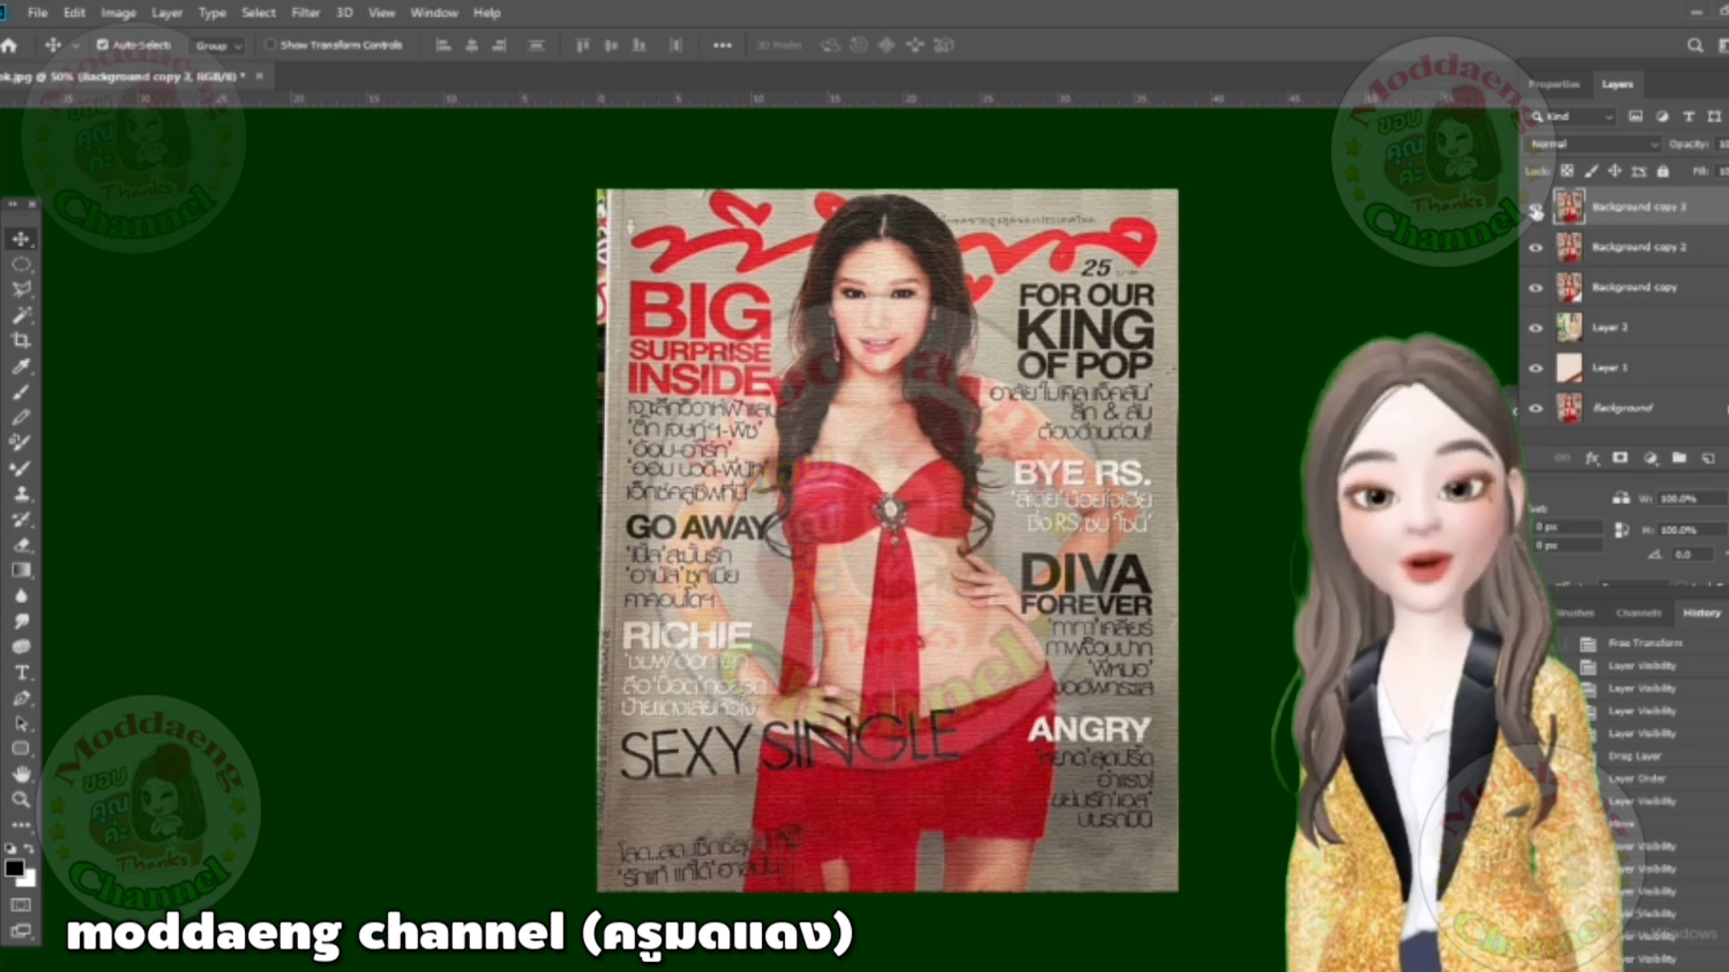
{"action": "left_click", "coordinate": [1533, 209]}
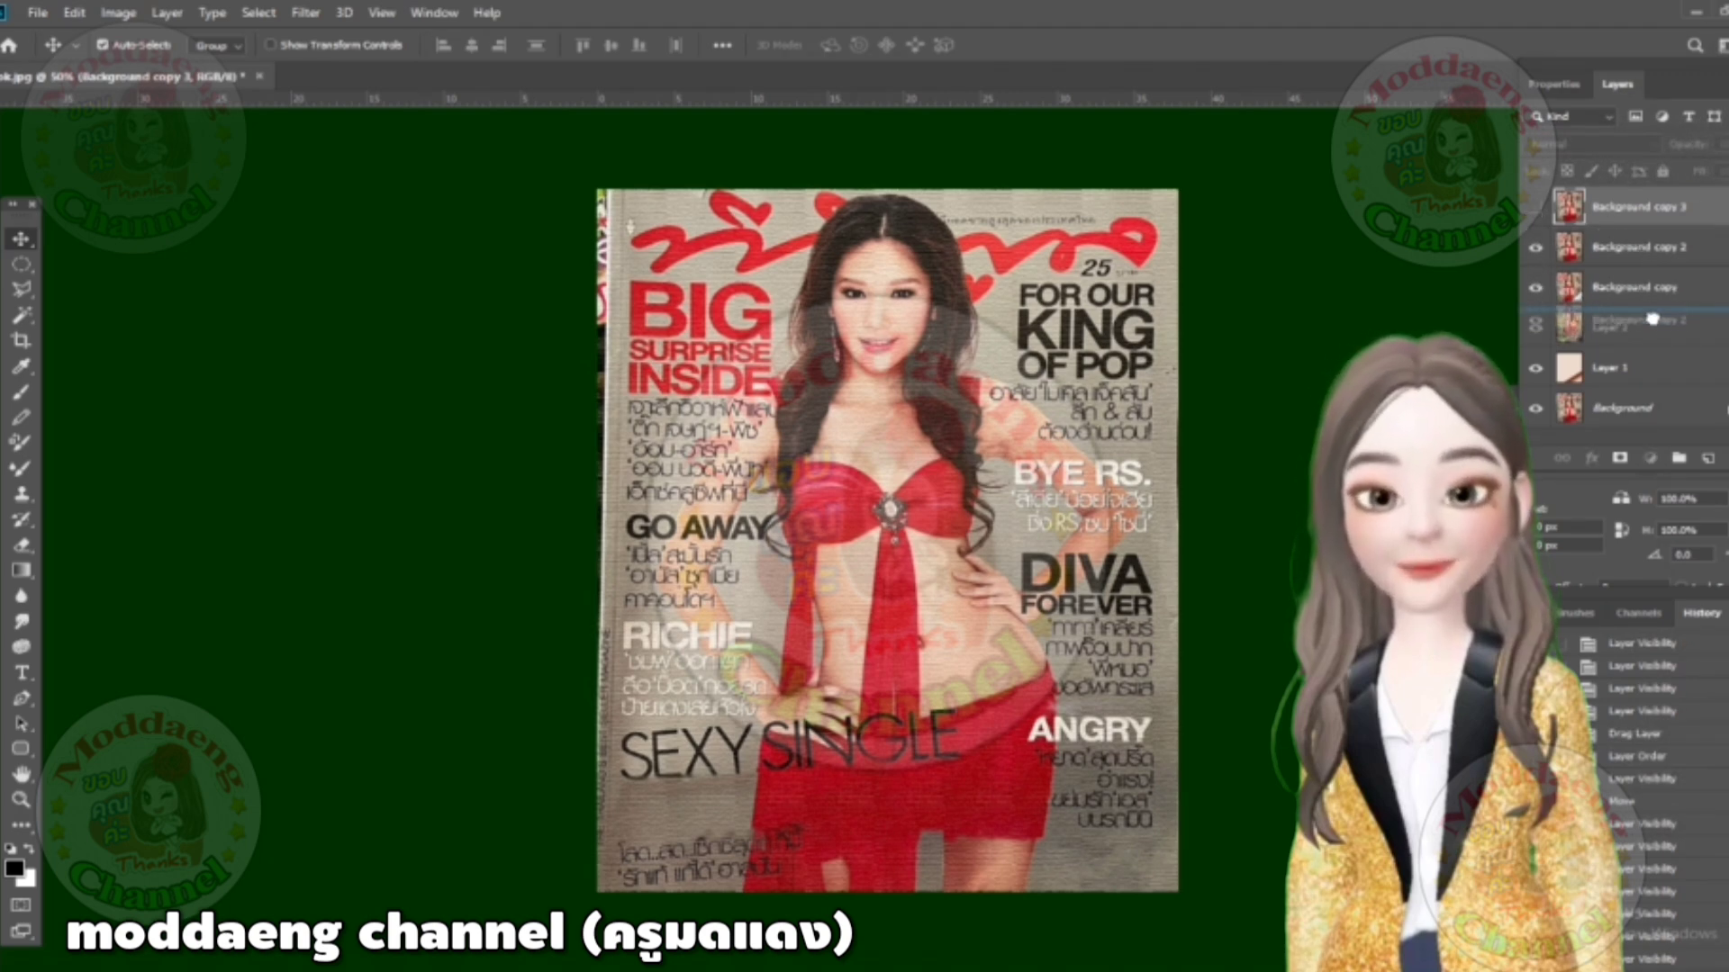
{"action": "left_click_drag", "start_coordinate": [1626, 240], "coordinate": [1650, 317]}
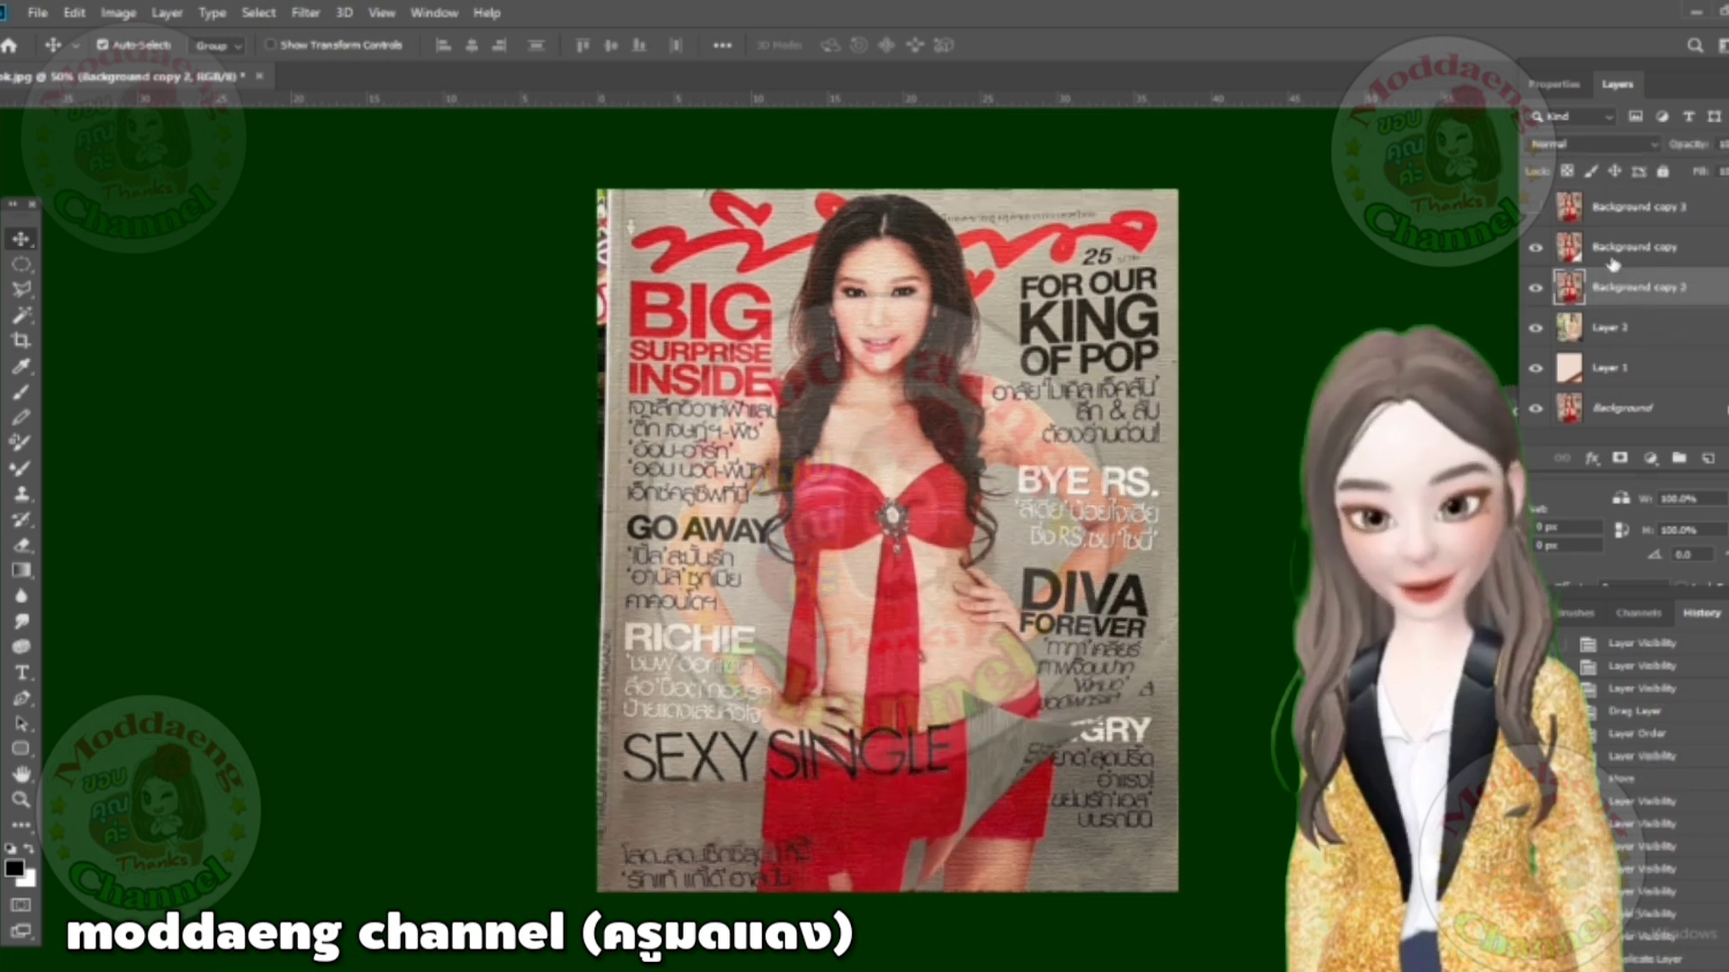
{"action": "left_click", "coordinate": [1535, 248]}
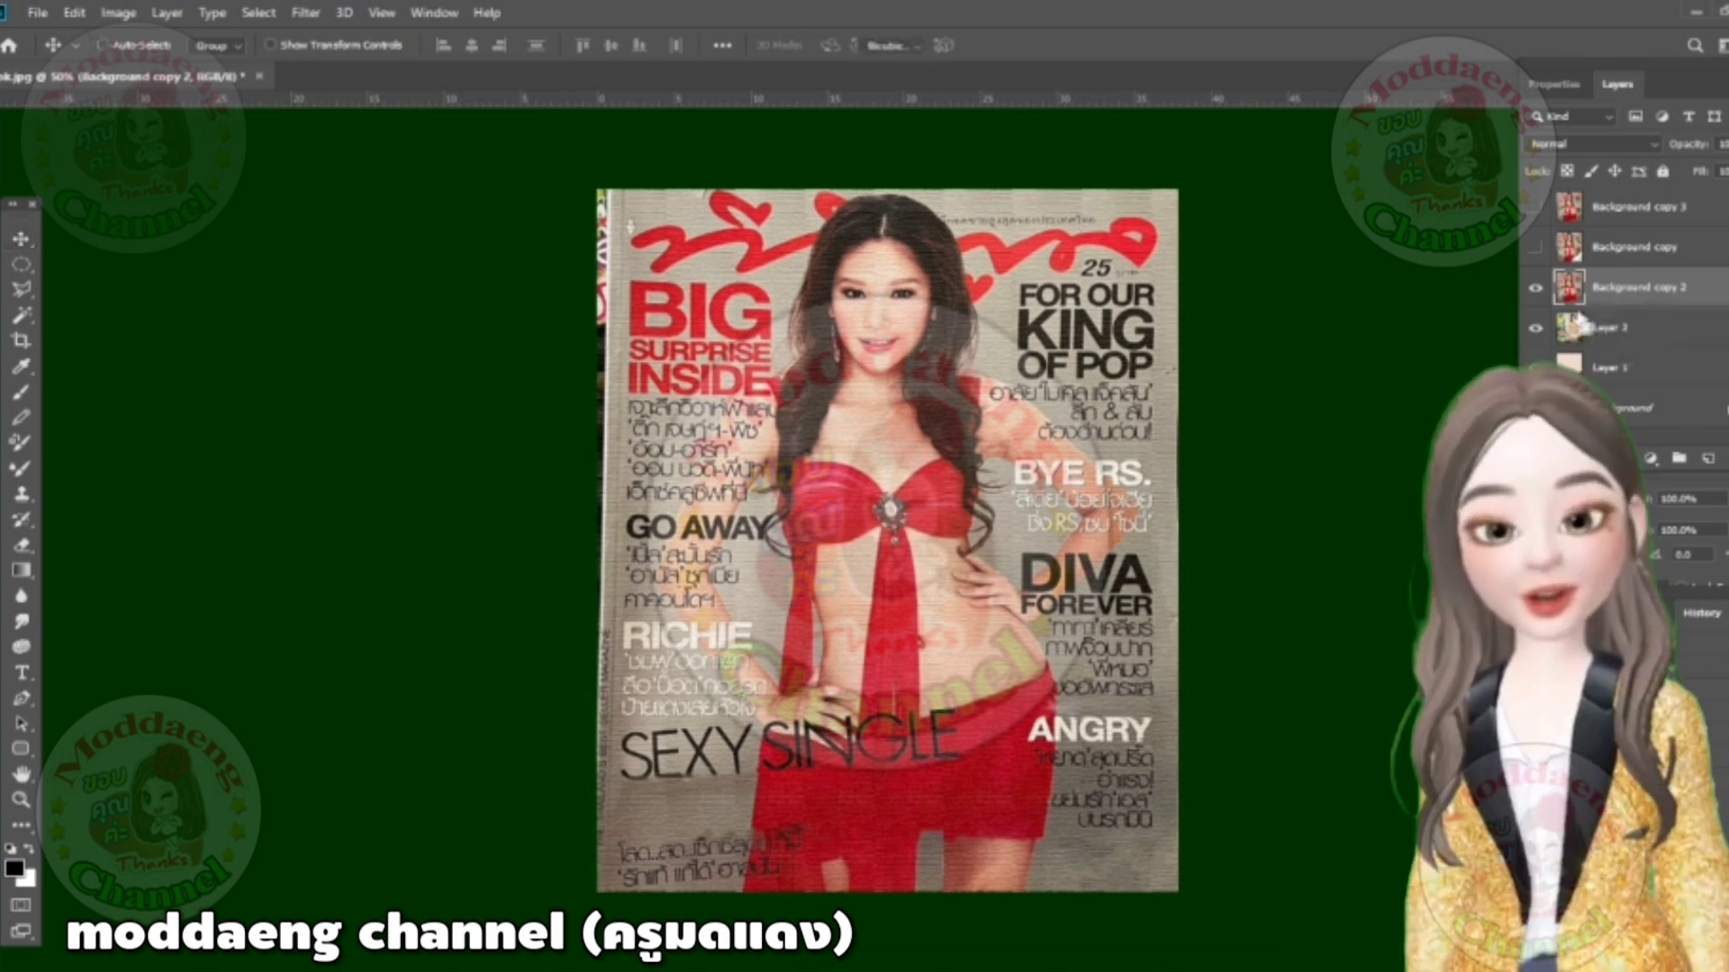
Step: Warp Background copy 2 into a deep lower-right page curl over the second cover and commit
{"action": "key", "text": "ctrl+t"}
{"action": "right_click", "coordinate": [1075, 711]}
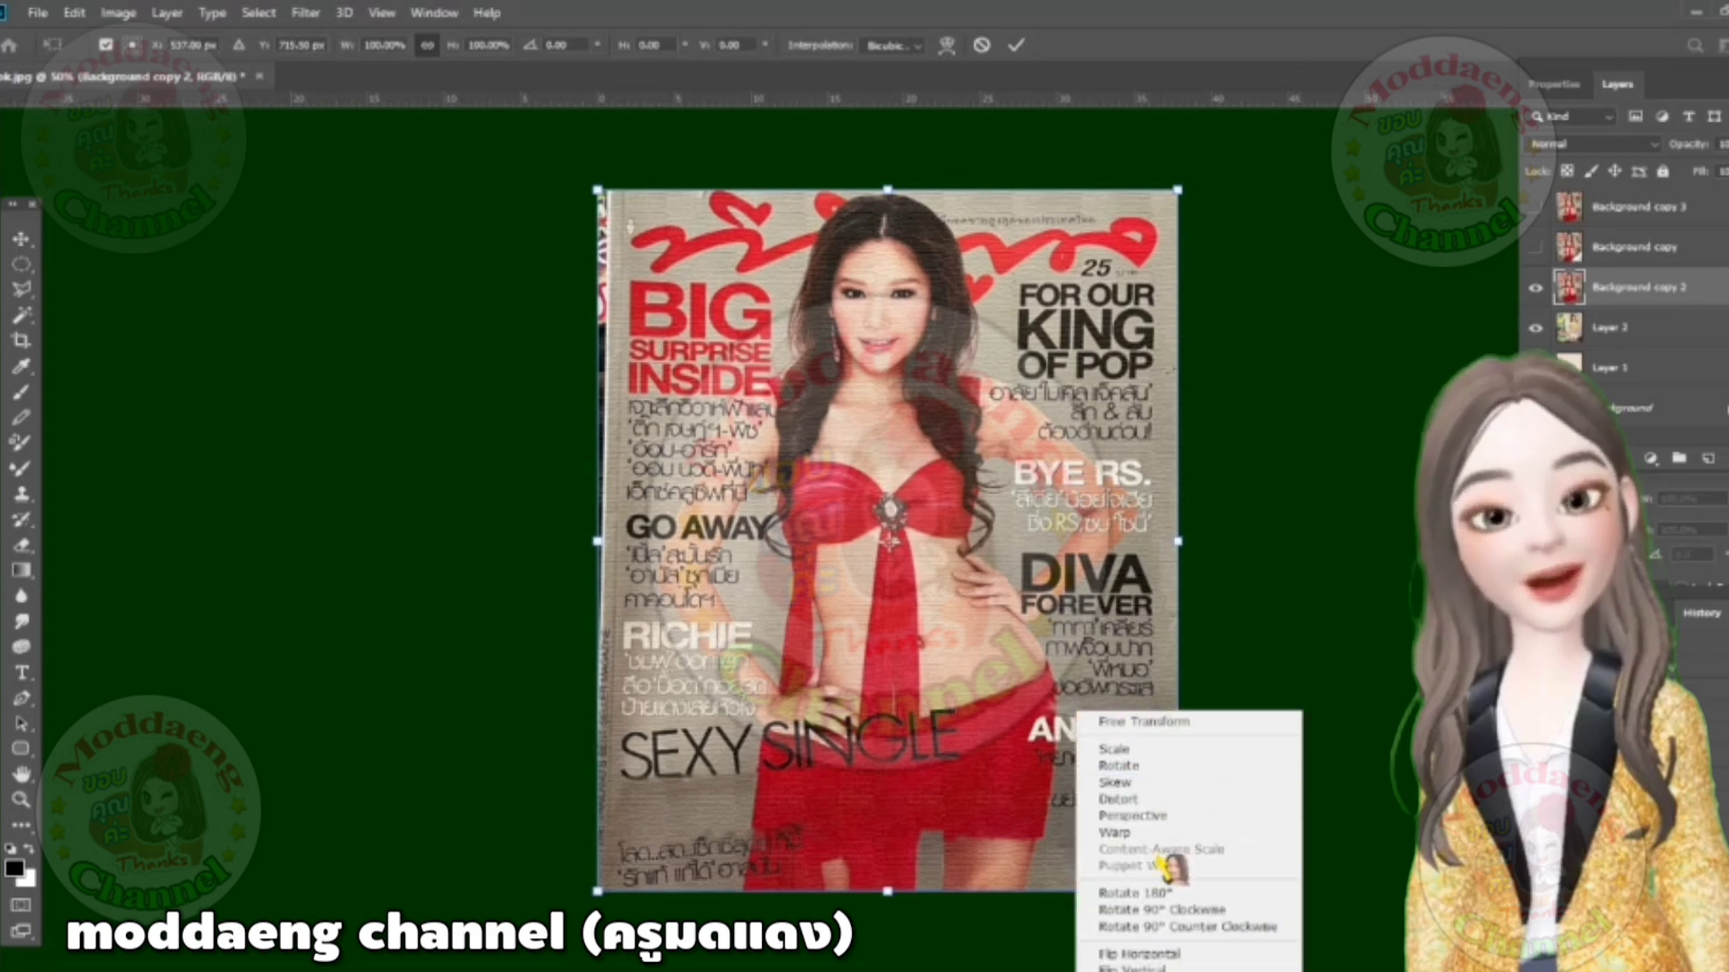
{"action": "left_click", "coordinate": [1138, 833]}
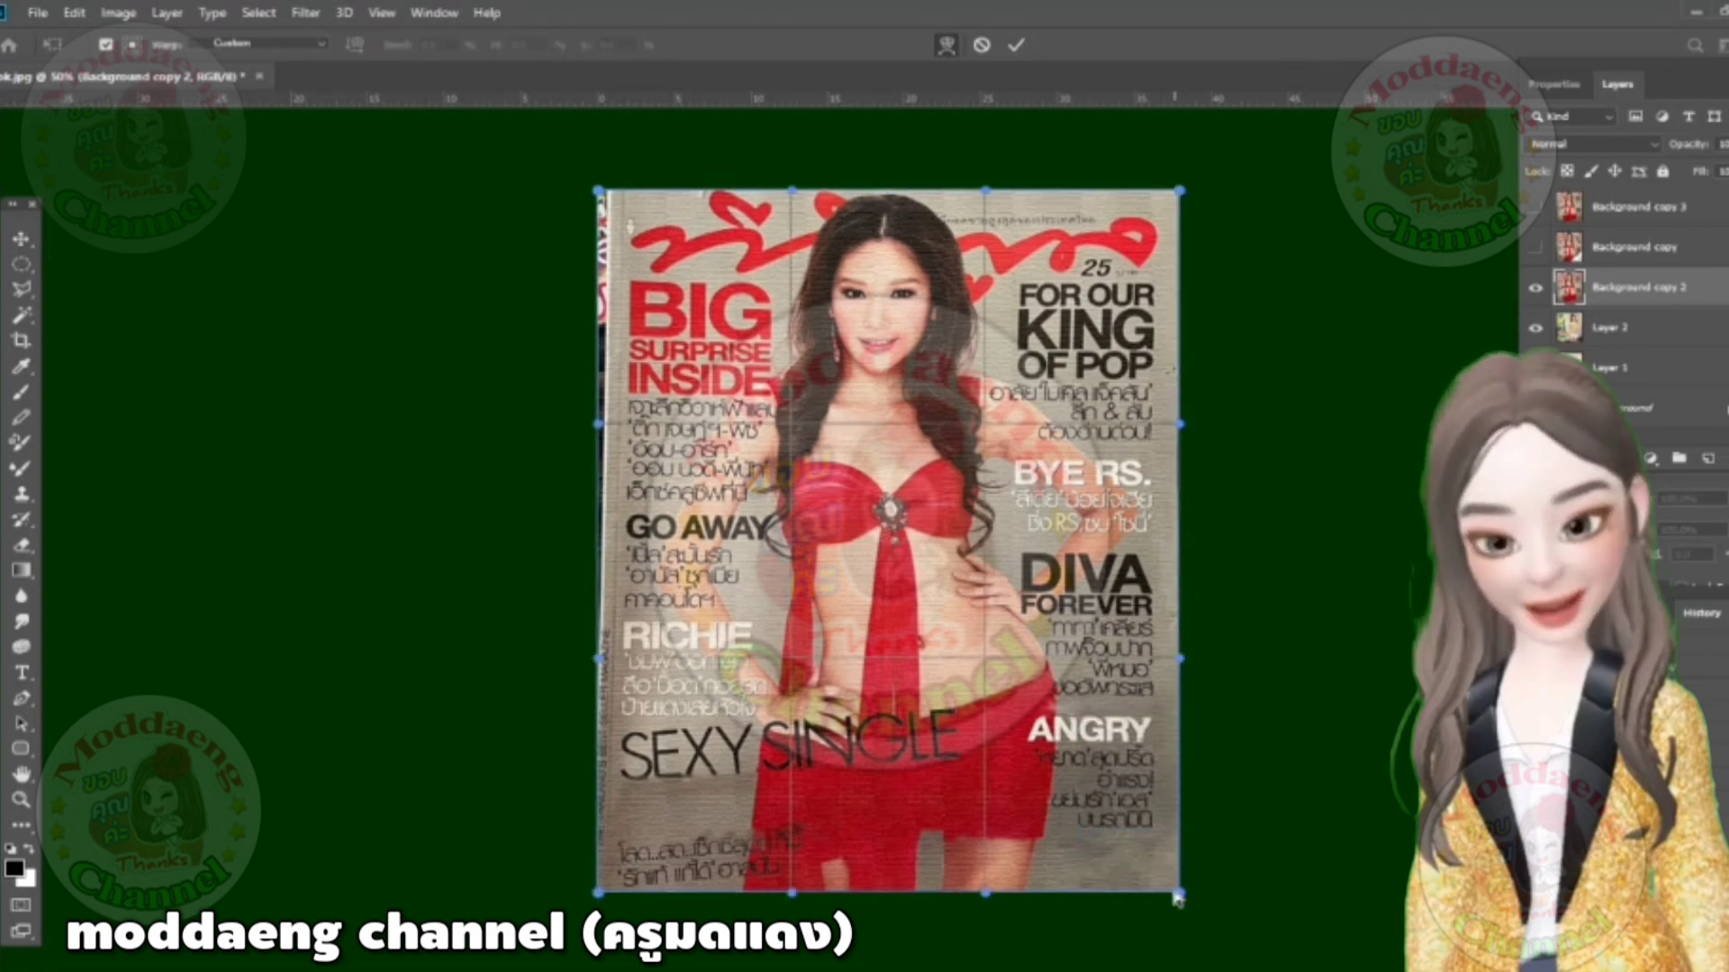
{"action": "mouse_move", "coordinate": [1178, 891]}
{"action": "left_mouse_down"}
{"action": "mouse_move", "coordinate": [821, 486]}
{"action": "mouse_move", "coordinate": [783, 567]}
{"action": "left_mouse_up"}
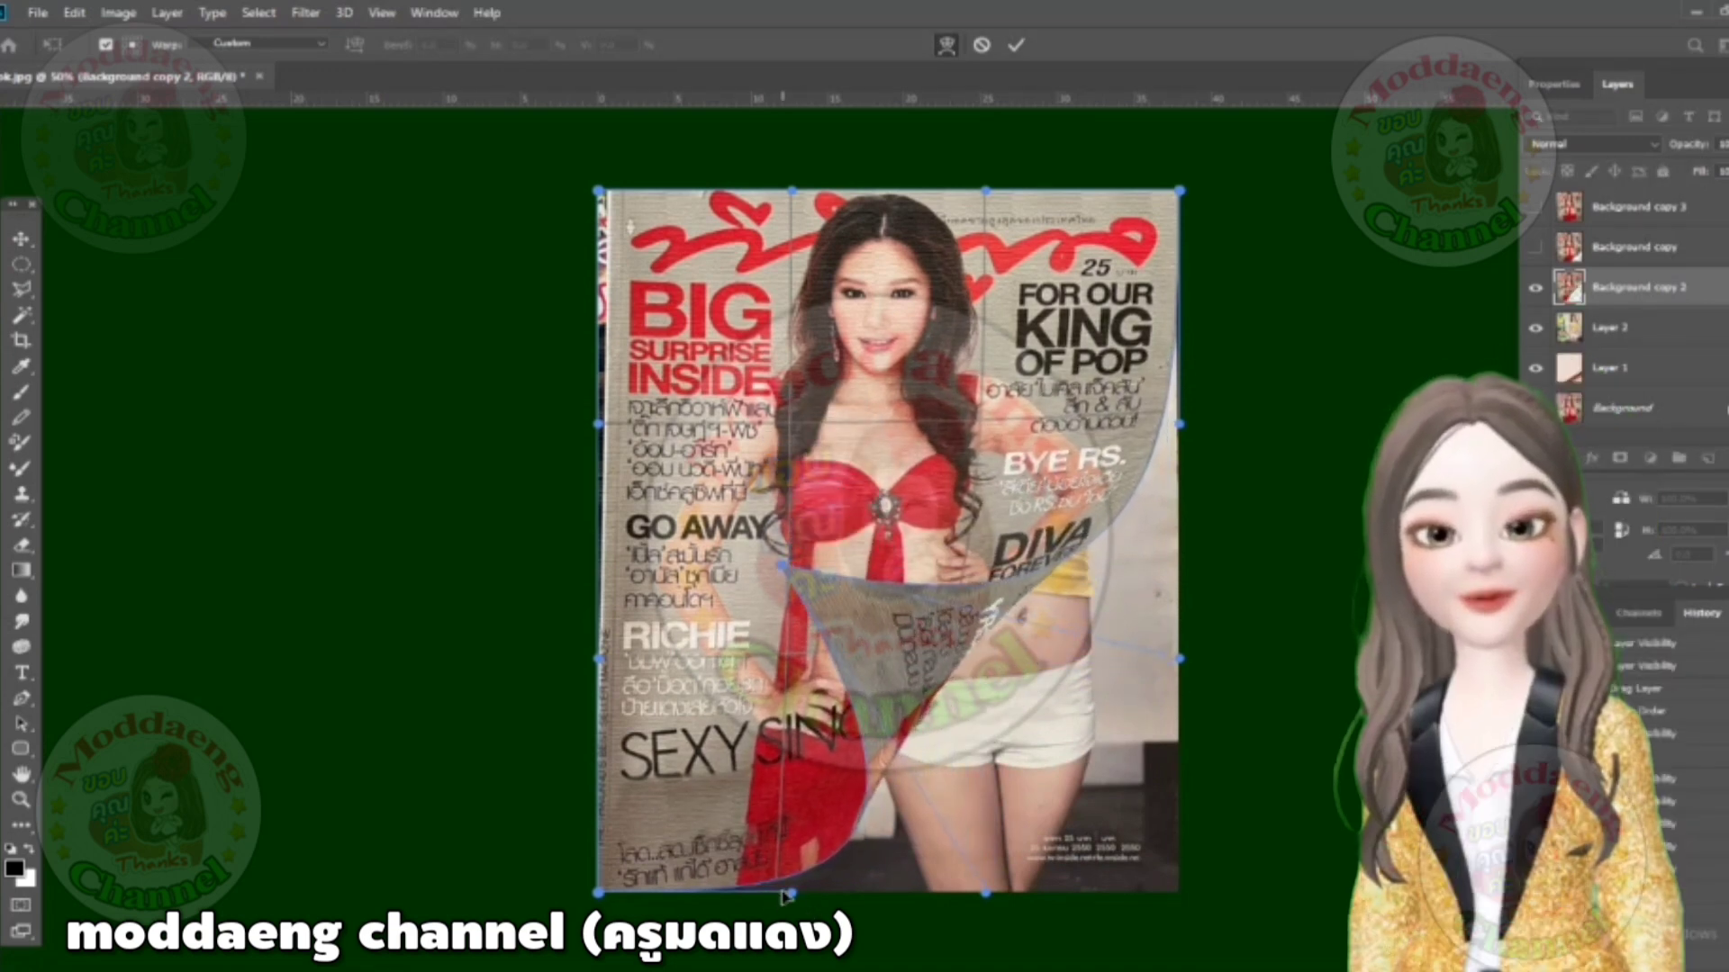
{"action": "left_click_drag", "start_coordinate": [793, 898], "coordinate": [731, 833]}
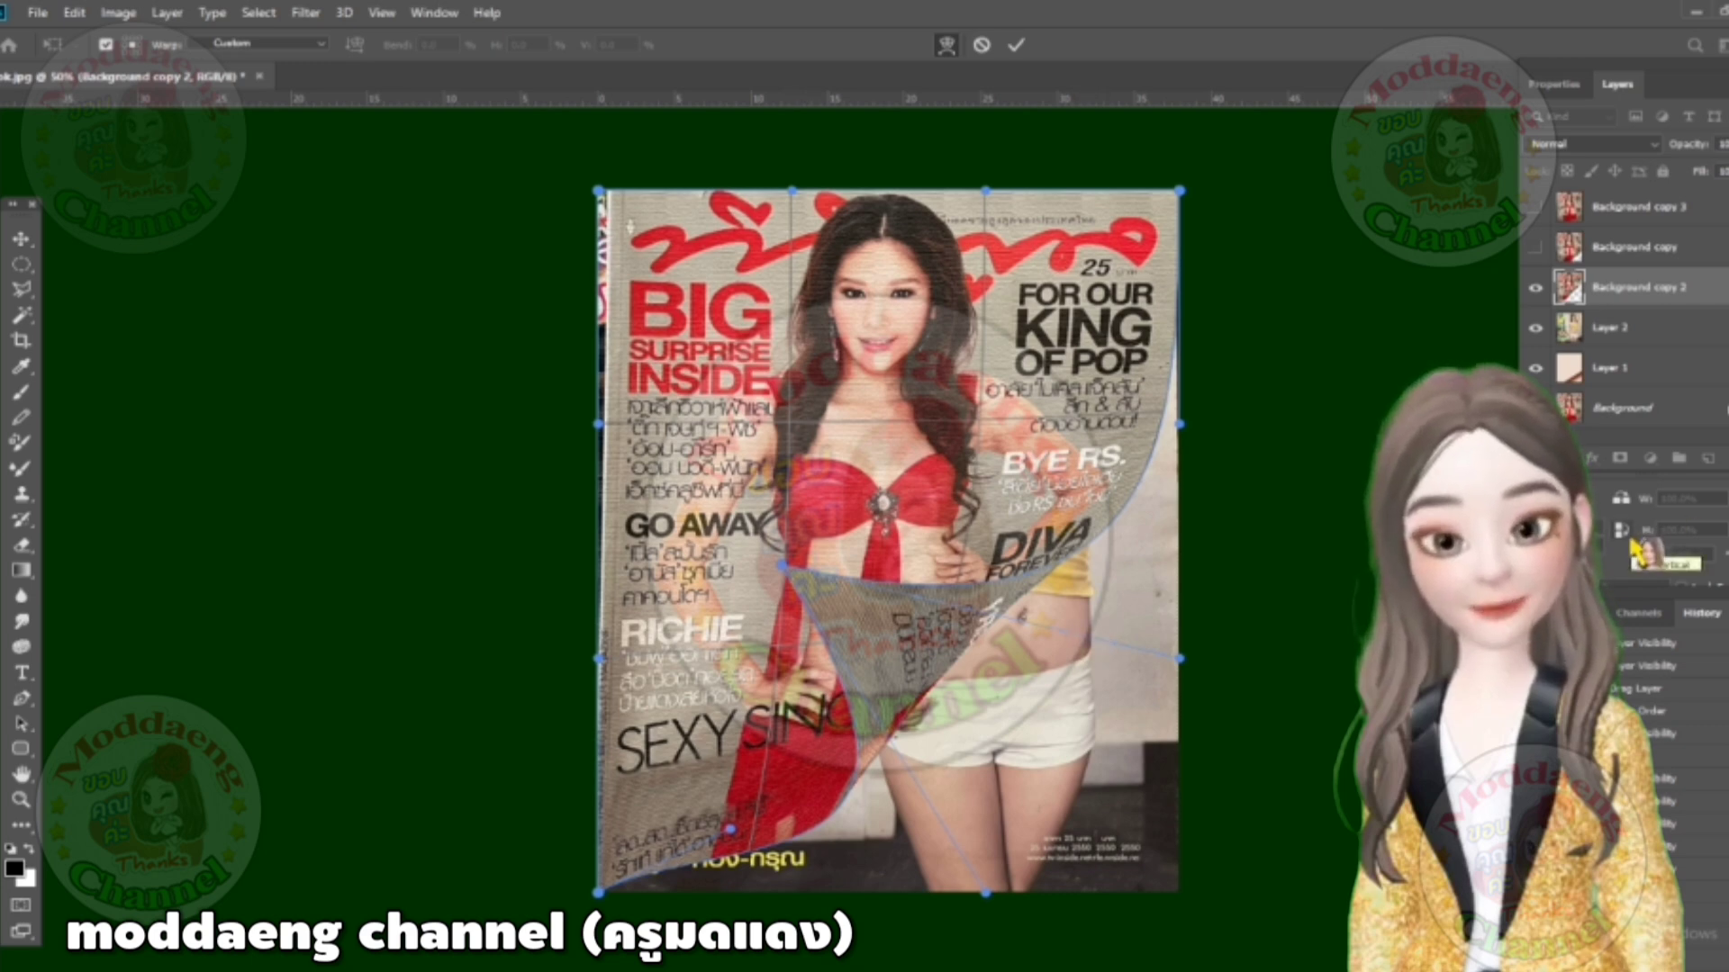
{"action": "left_click_drag", "start_coordinate": [734, 833], "coordinate": [715, 889]}
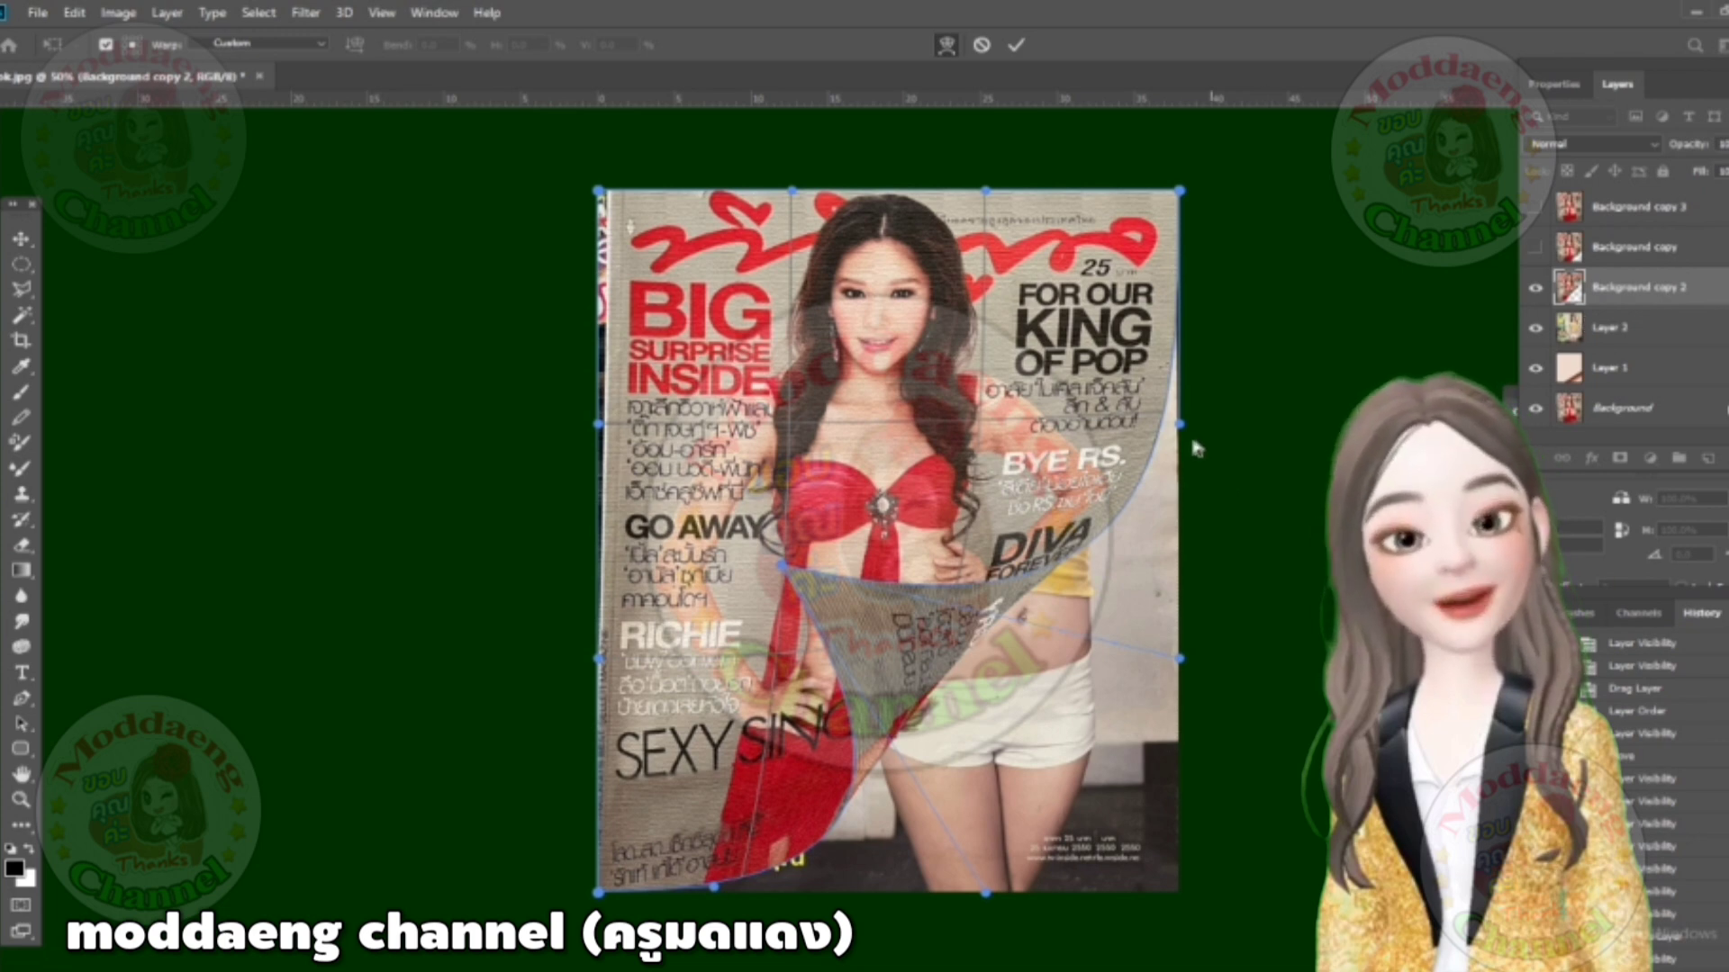
{"action": "left_click_drag", "start_coordinate": [1181, 425], "coordinate": [1195, 425]}
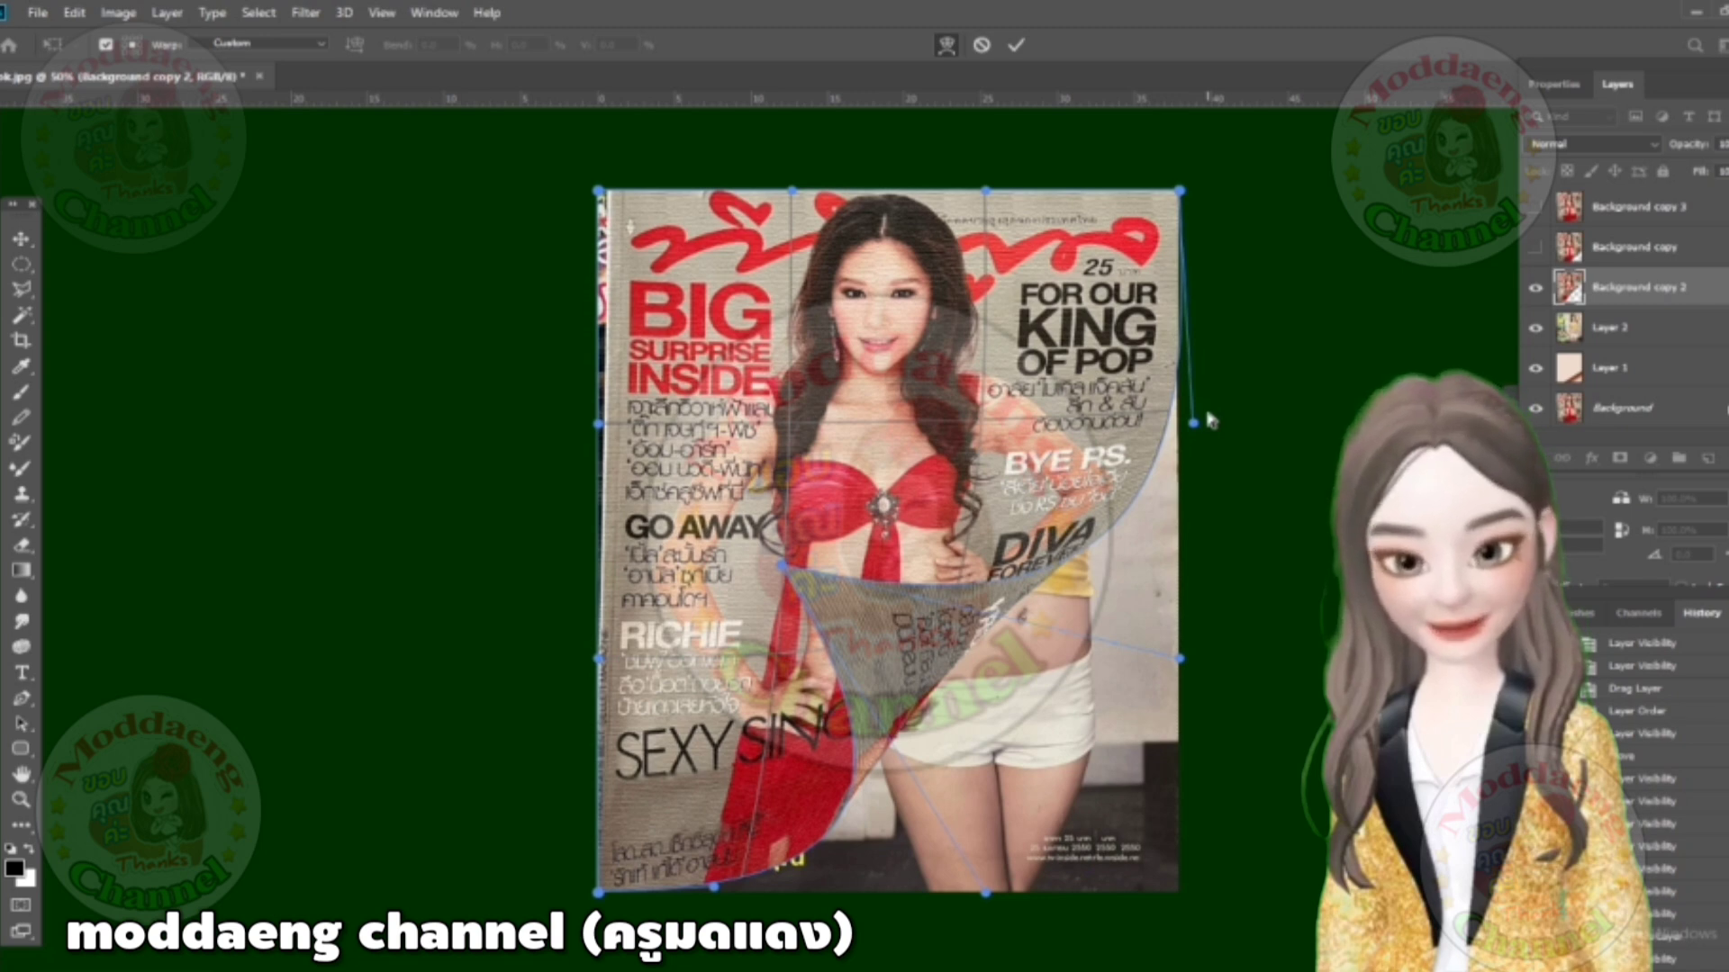
{"action": "key", "text": "Return"}
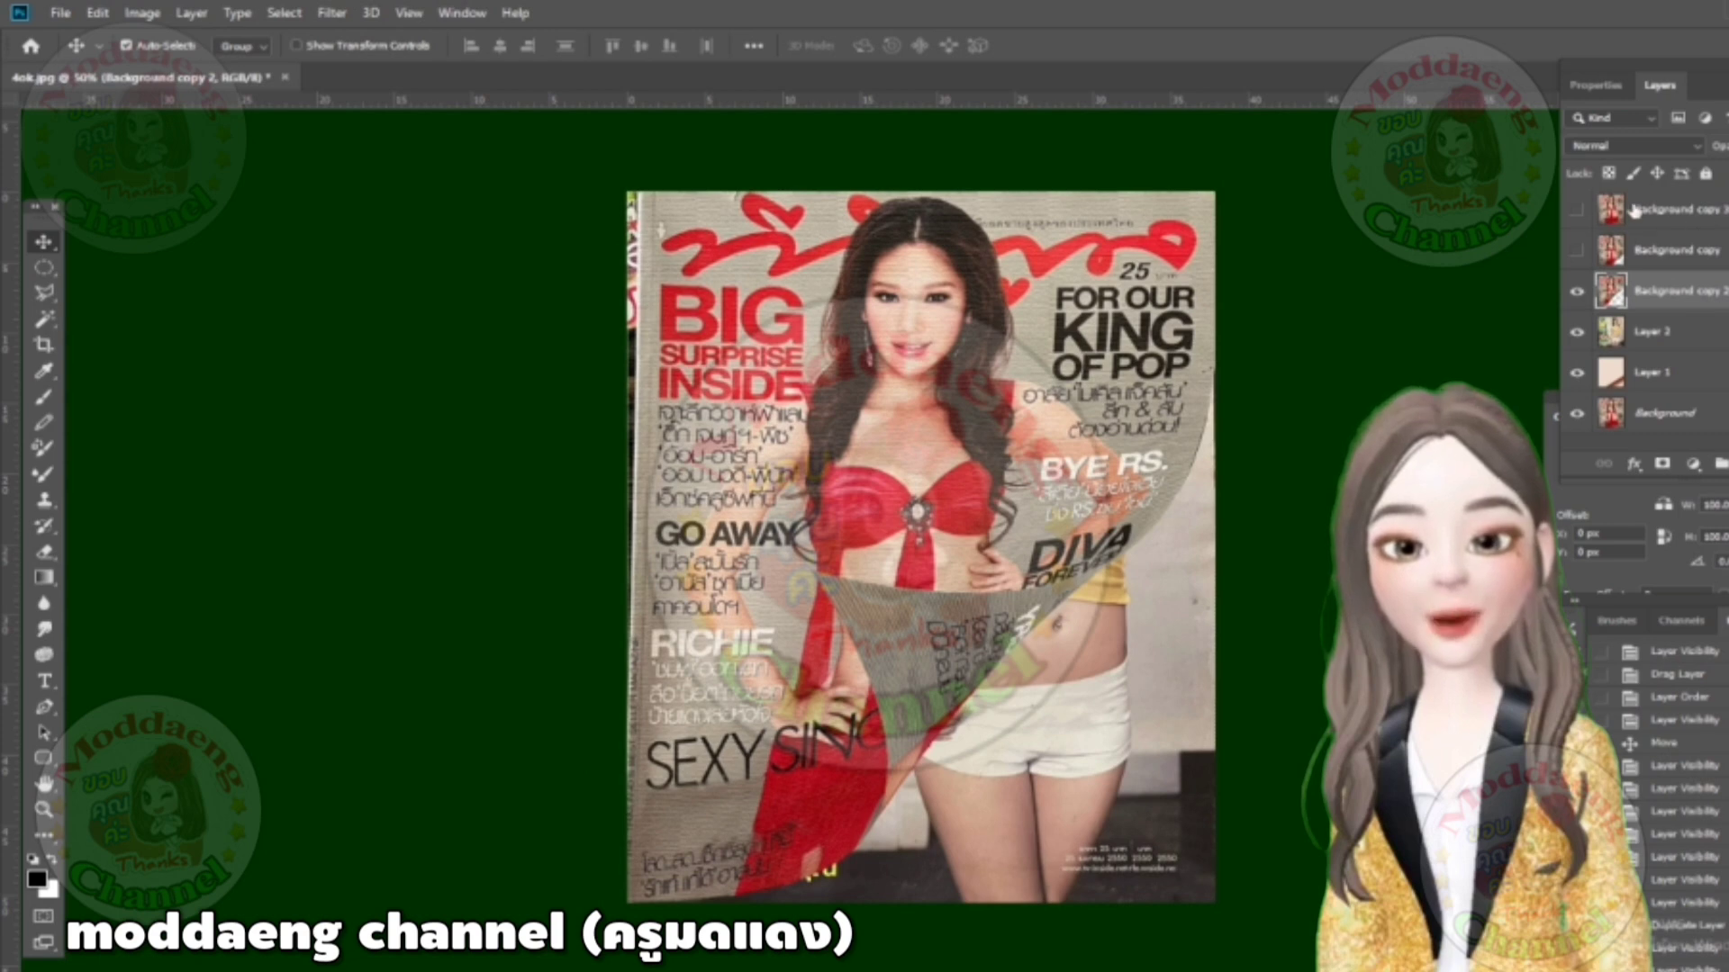
Step: Toggle visibility of Background copy, copy 2 and copy 3 to compare the curl layers
{"action": "left_click", "coordinate": [1577, 210]}
{"action": "left_click", "coordinate": [1577, 251]}
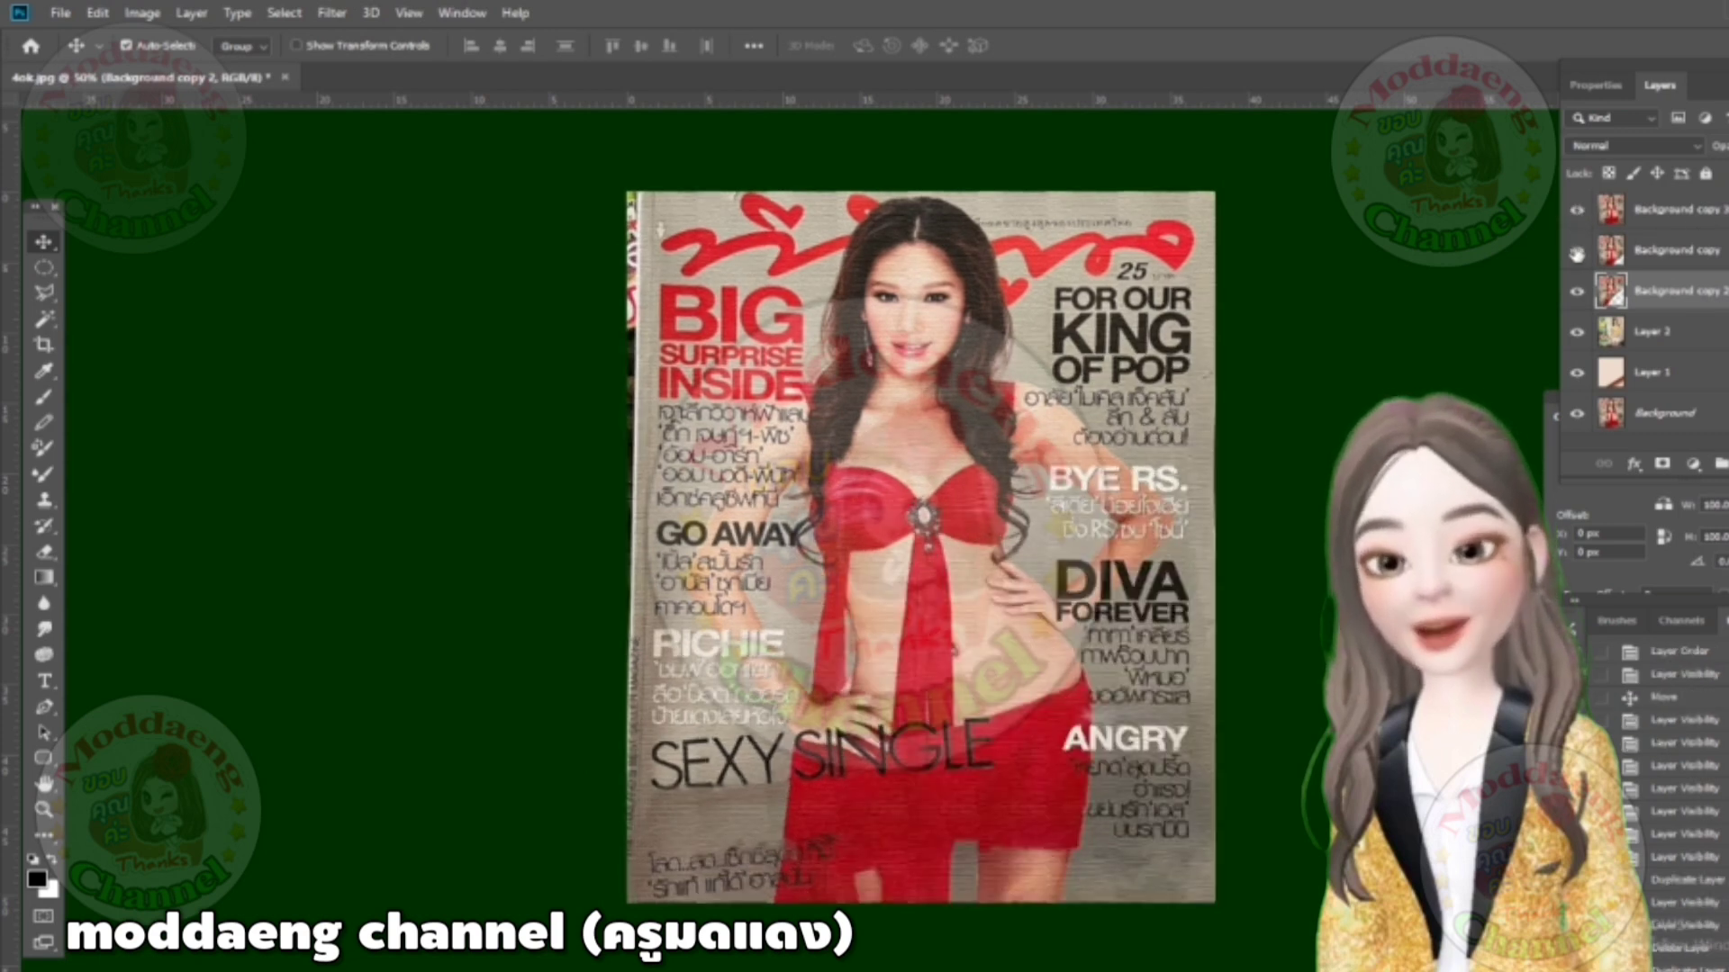
{"action": "left_click", "coordinate": [1577, 212]}
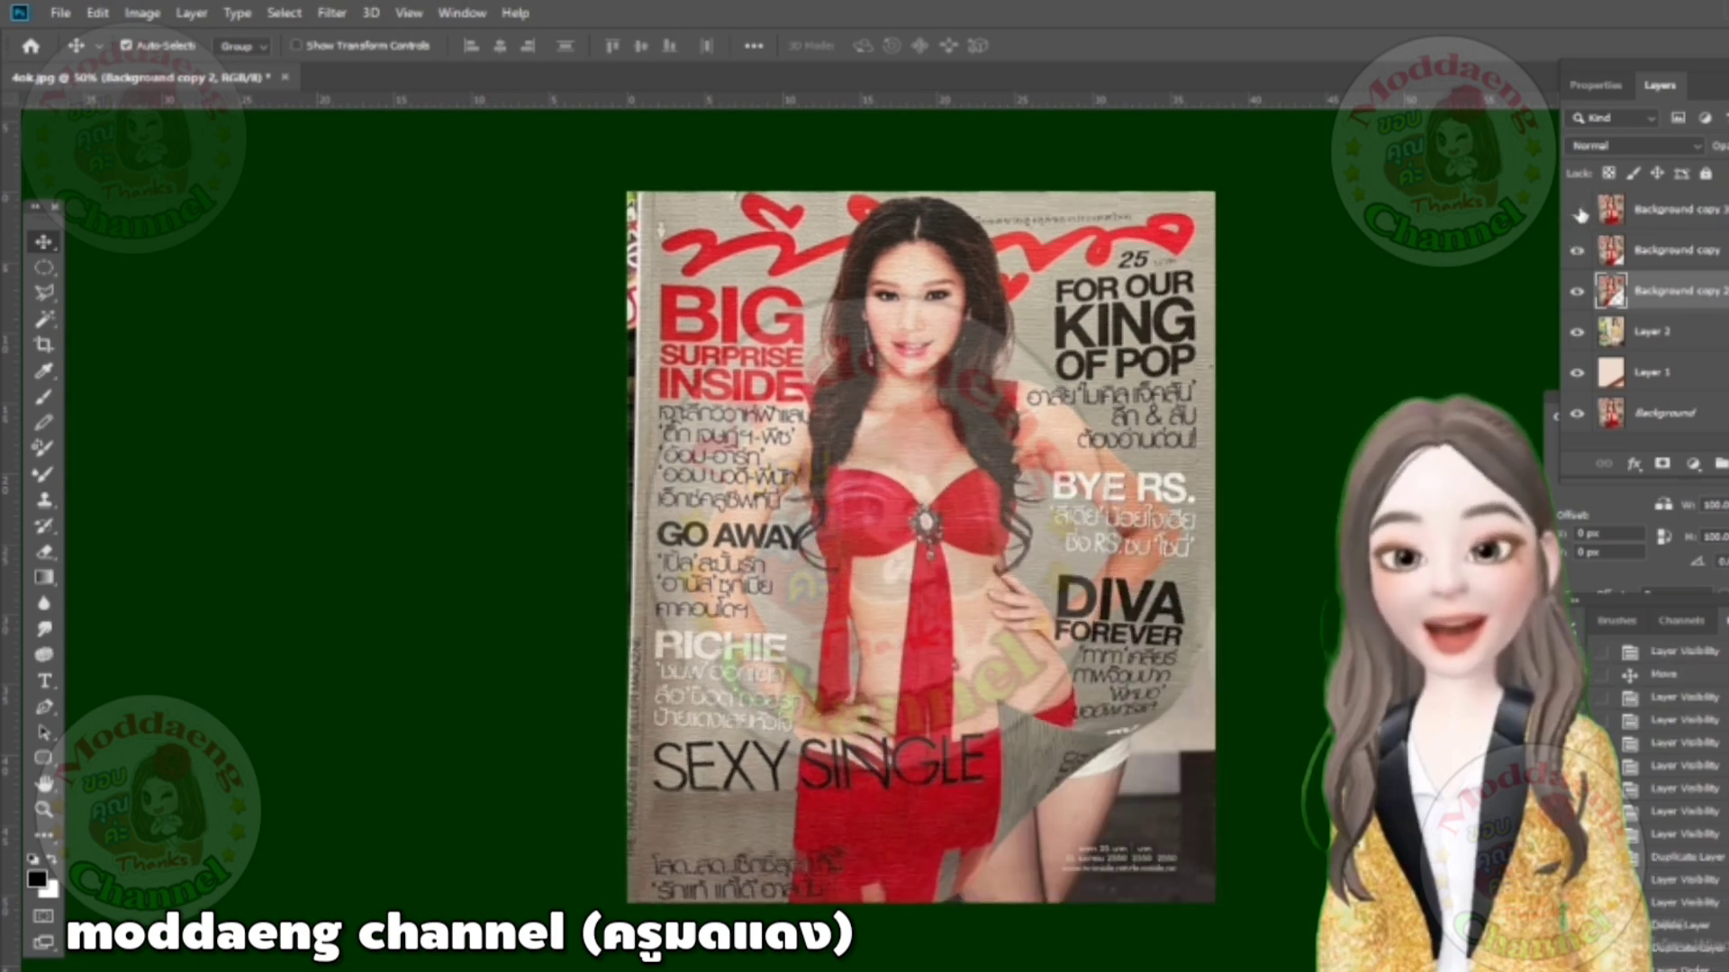
{"action": "left_click", "coordinate": [1577, 256]}
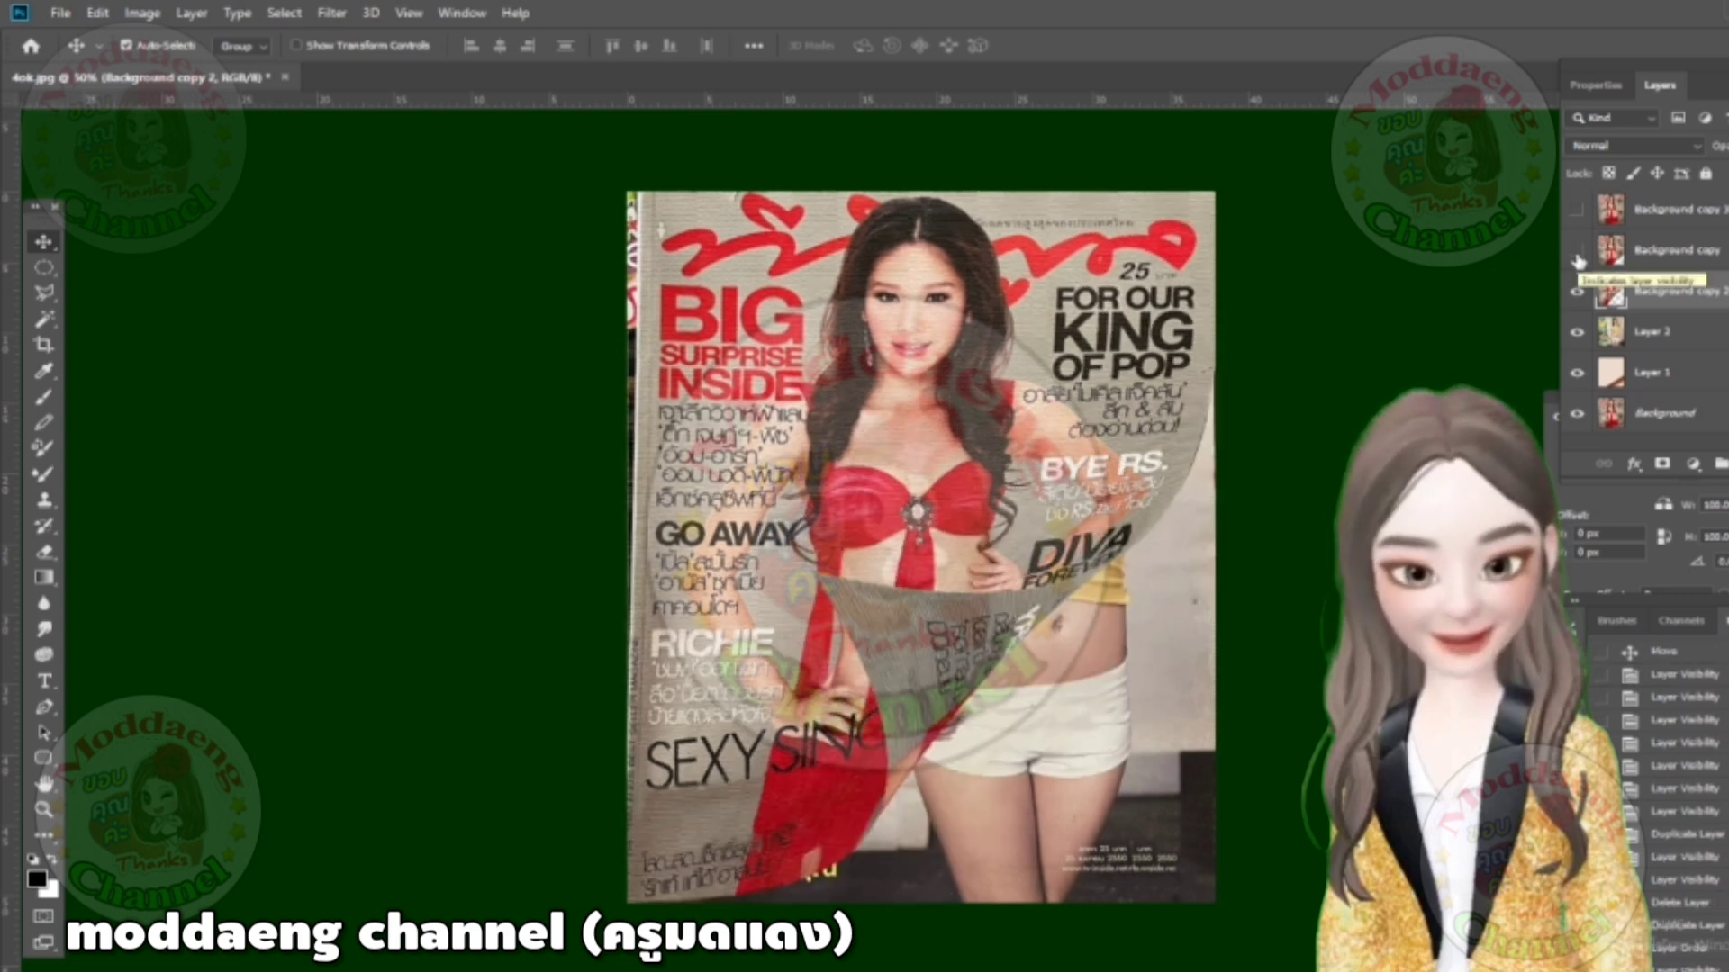
{"action": "left_click", "coordinate": [1575, 293]}
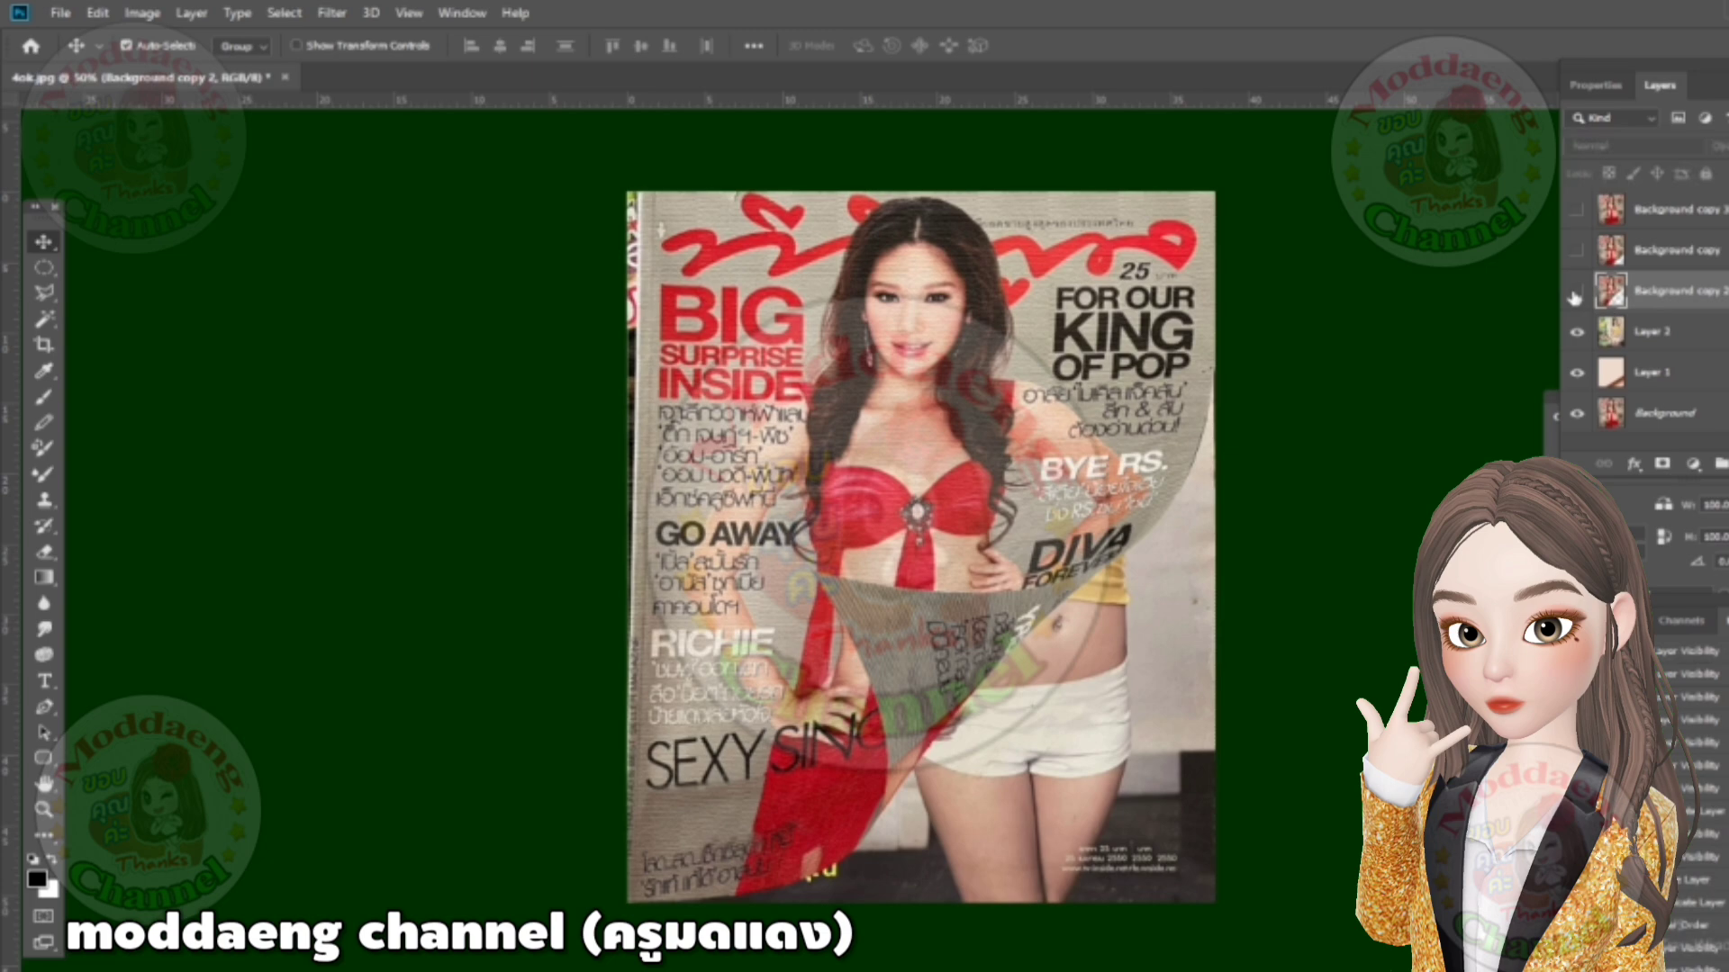
{"action": "left_click", "coordinate": [1575, 292]}
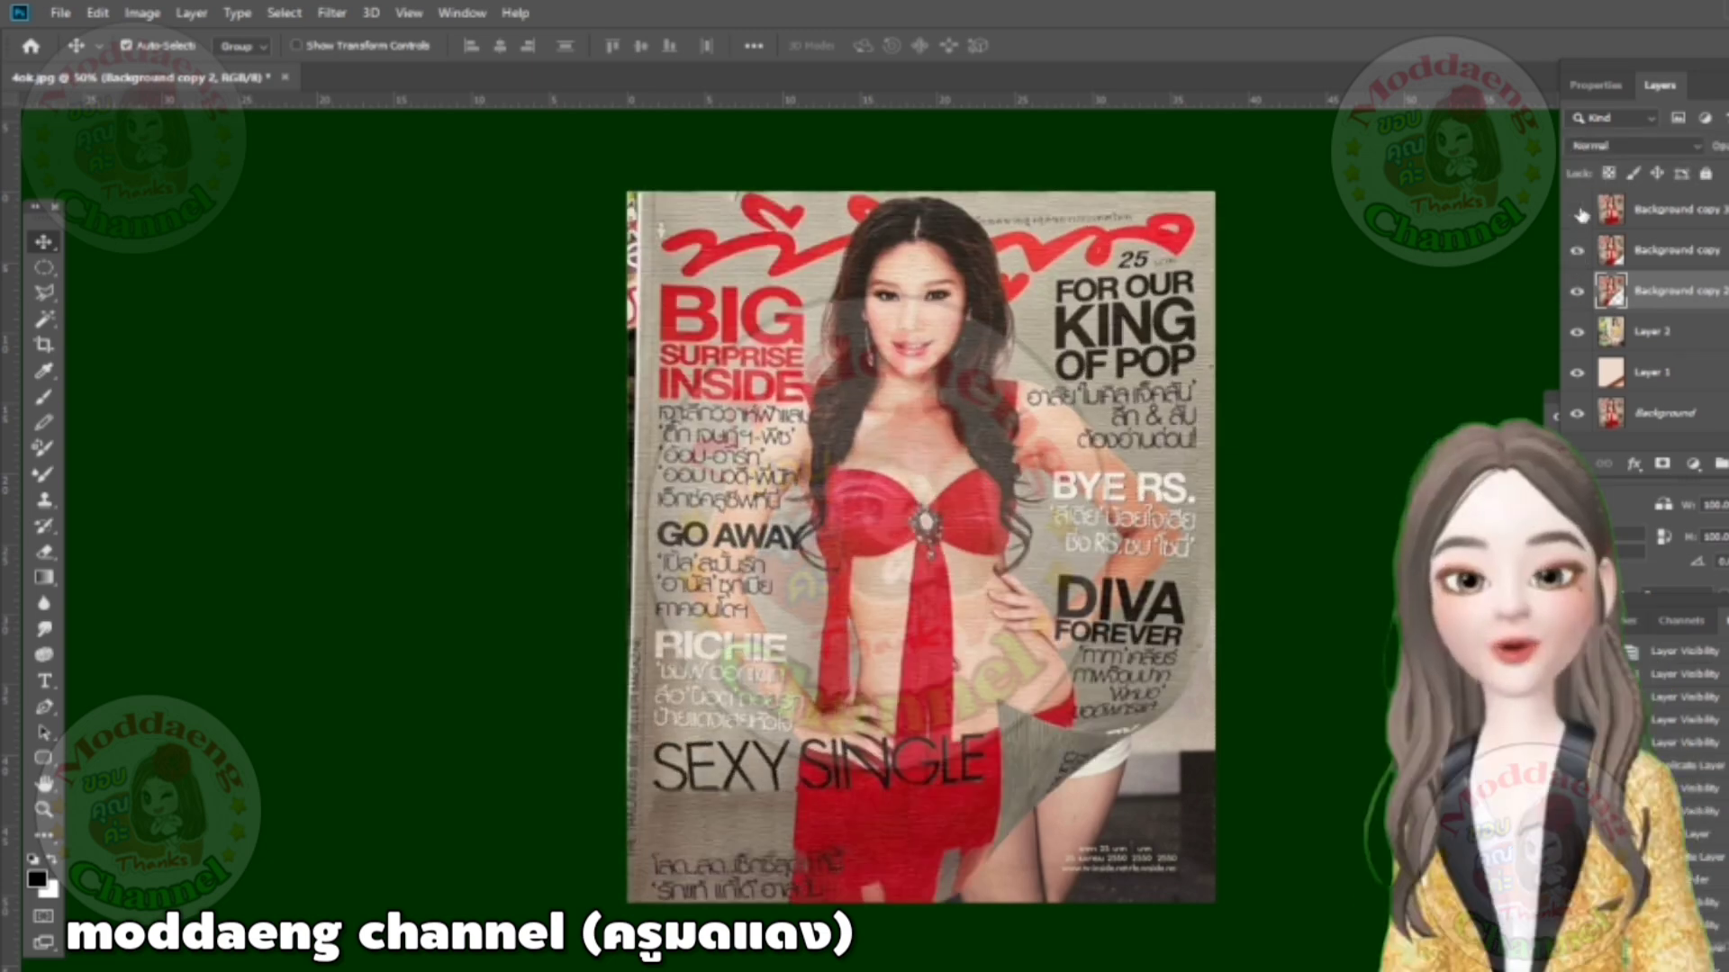
{"action": "left_click", "coordinate": [1578, 213]}
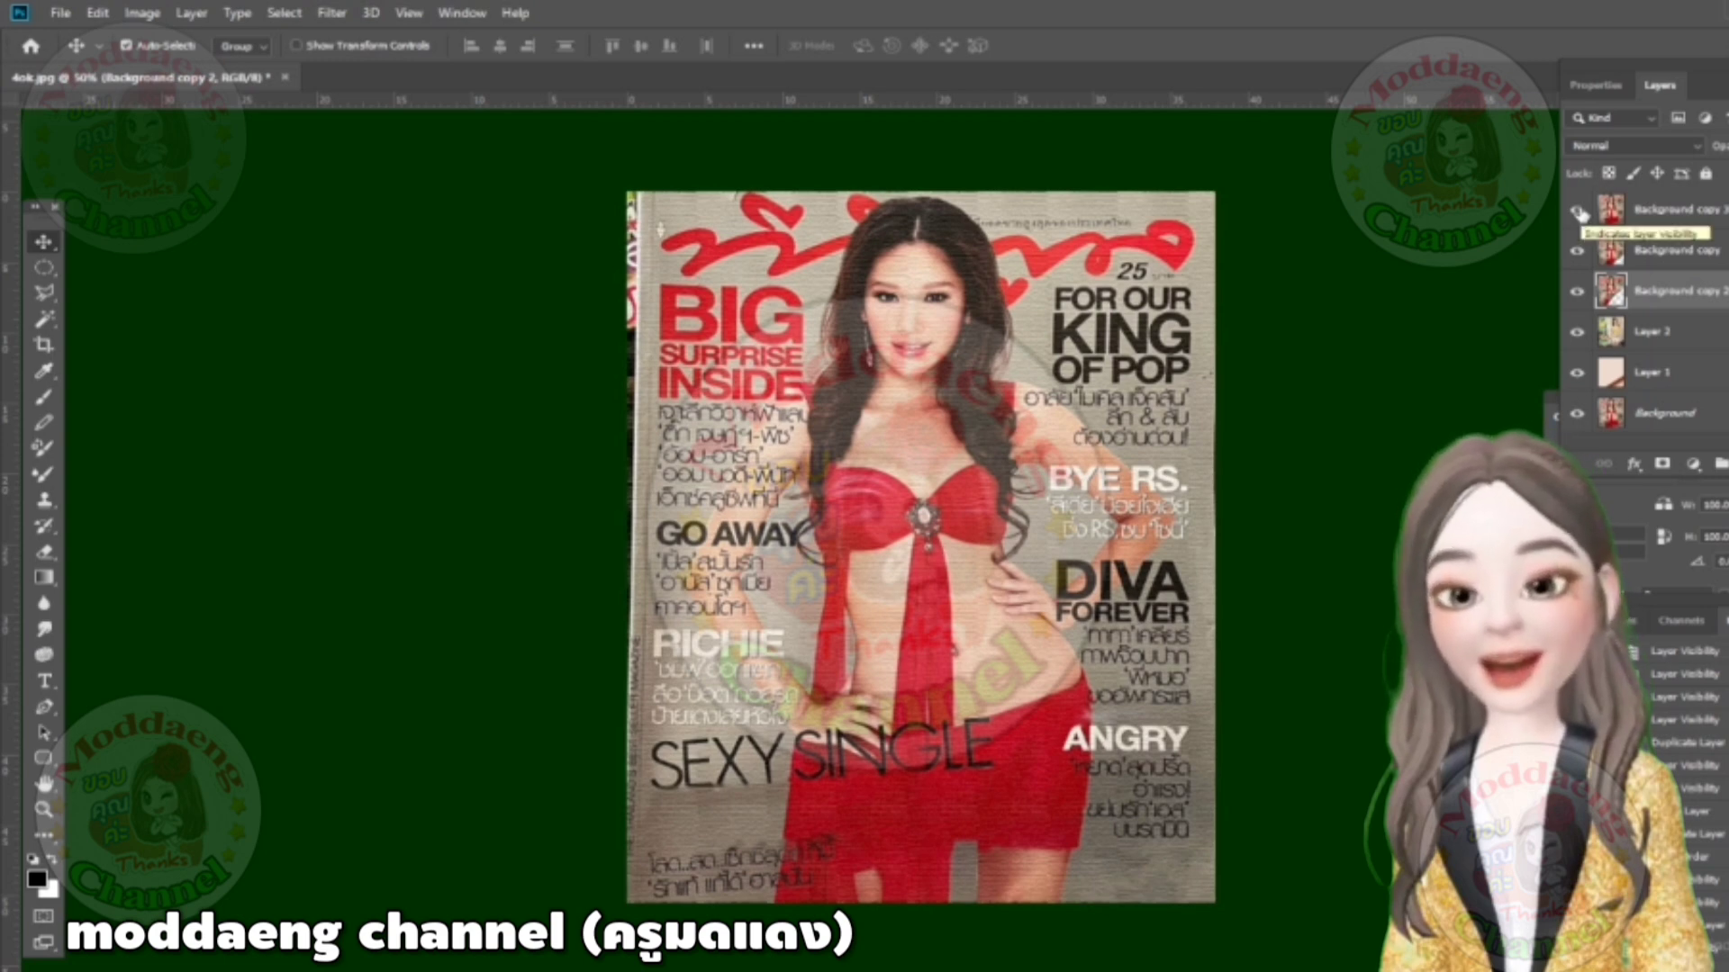
Step: Duplicate Background copy 3 as Background copy 4 below copy 2, hiding the copies above
{"action": "left_click", "coordinate": [1707, 213]}
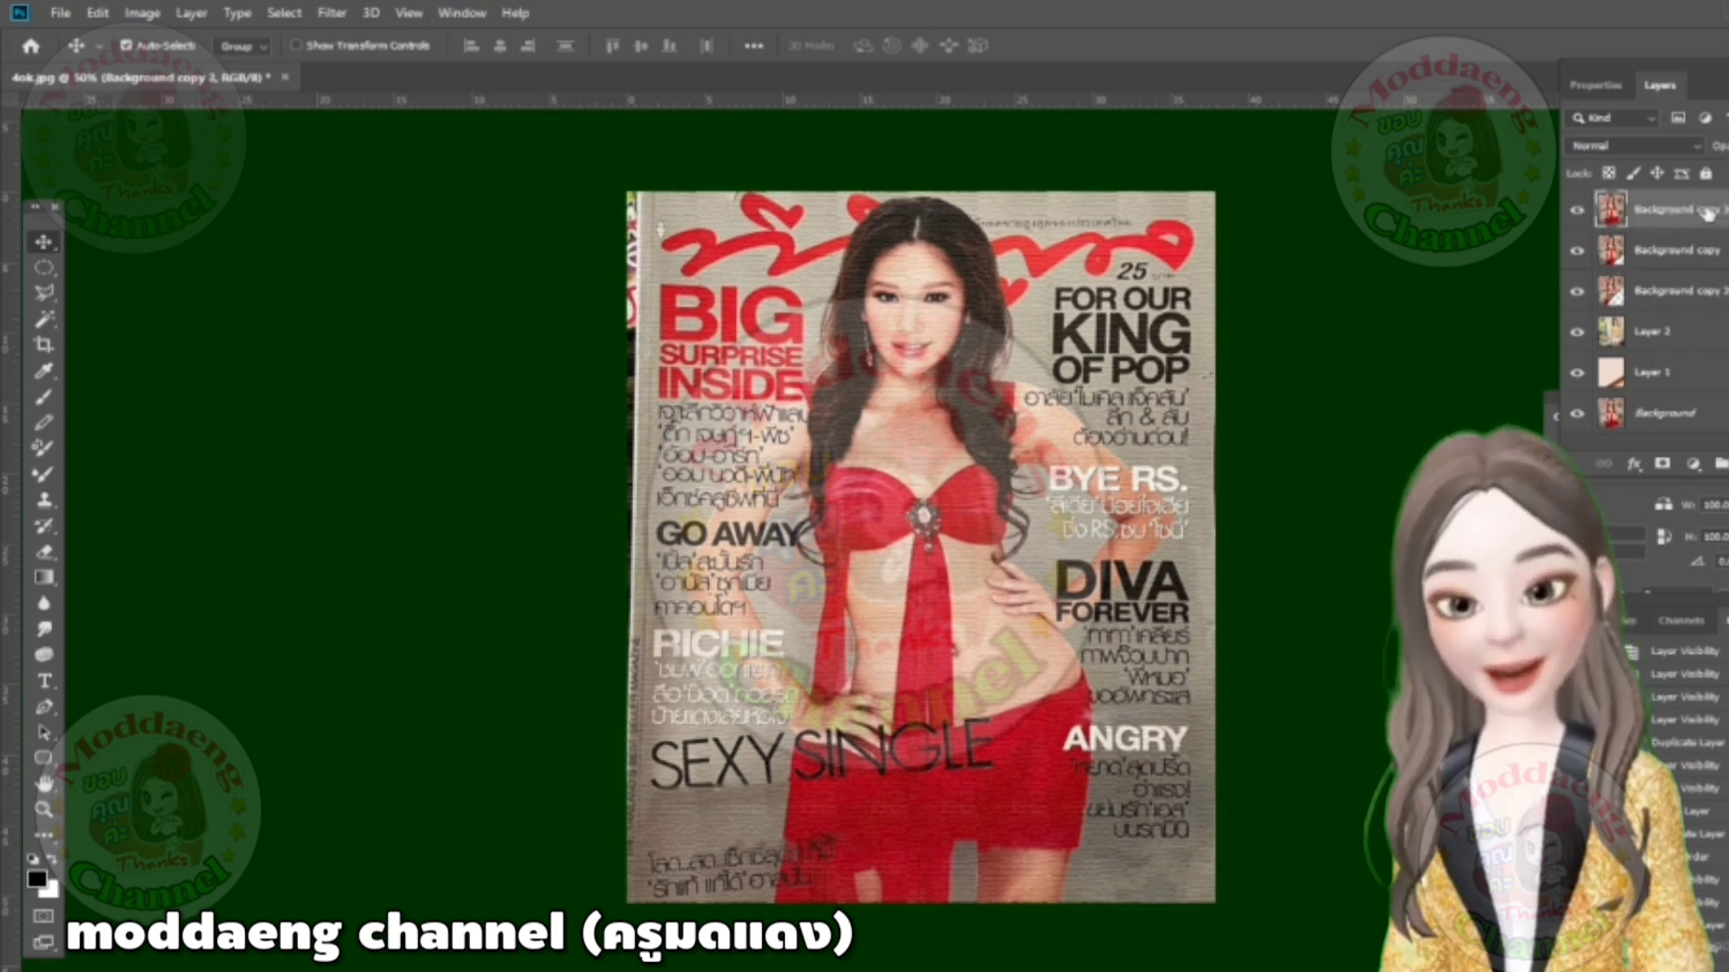
{"action": "left_click_drag", "start_coordinate": [1708, 213], "coordinate": [1693, 463]}
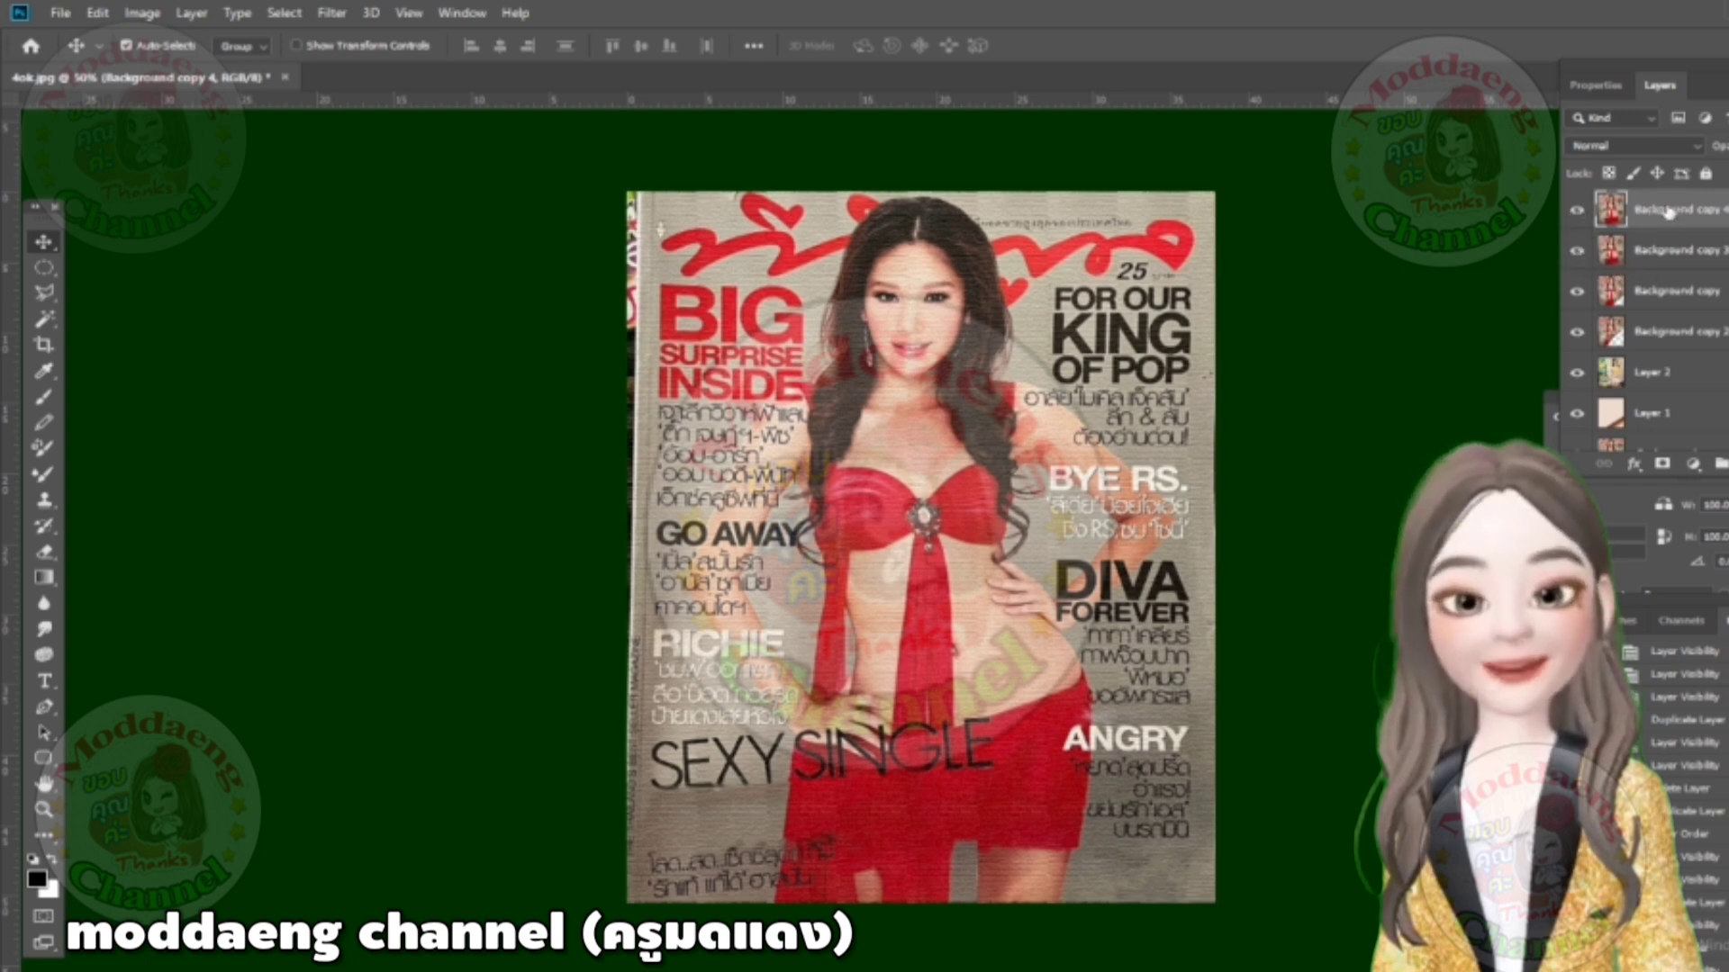
{"action": "left_click_drag", "start_coordinate": [1684, 204], "coordinate": [1708, 358]}
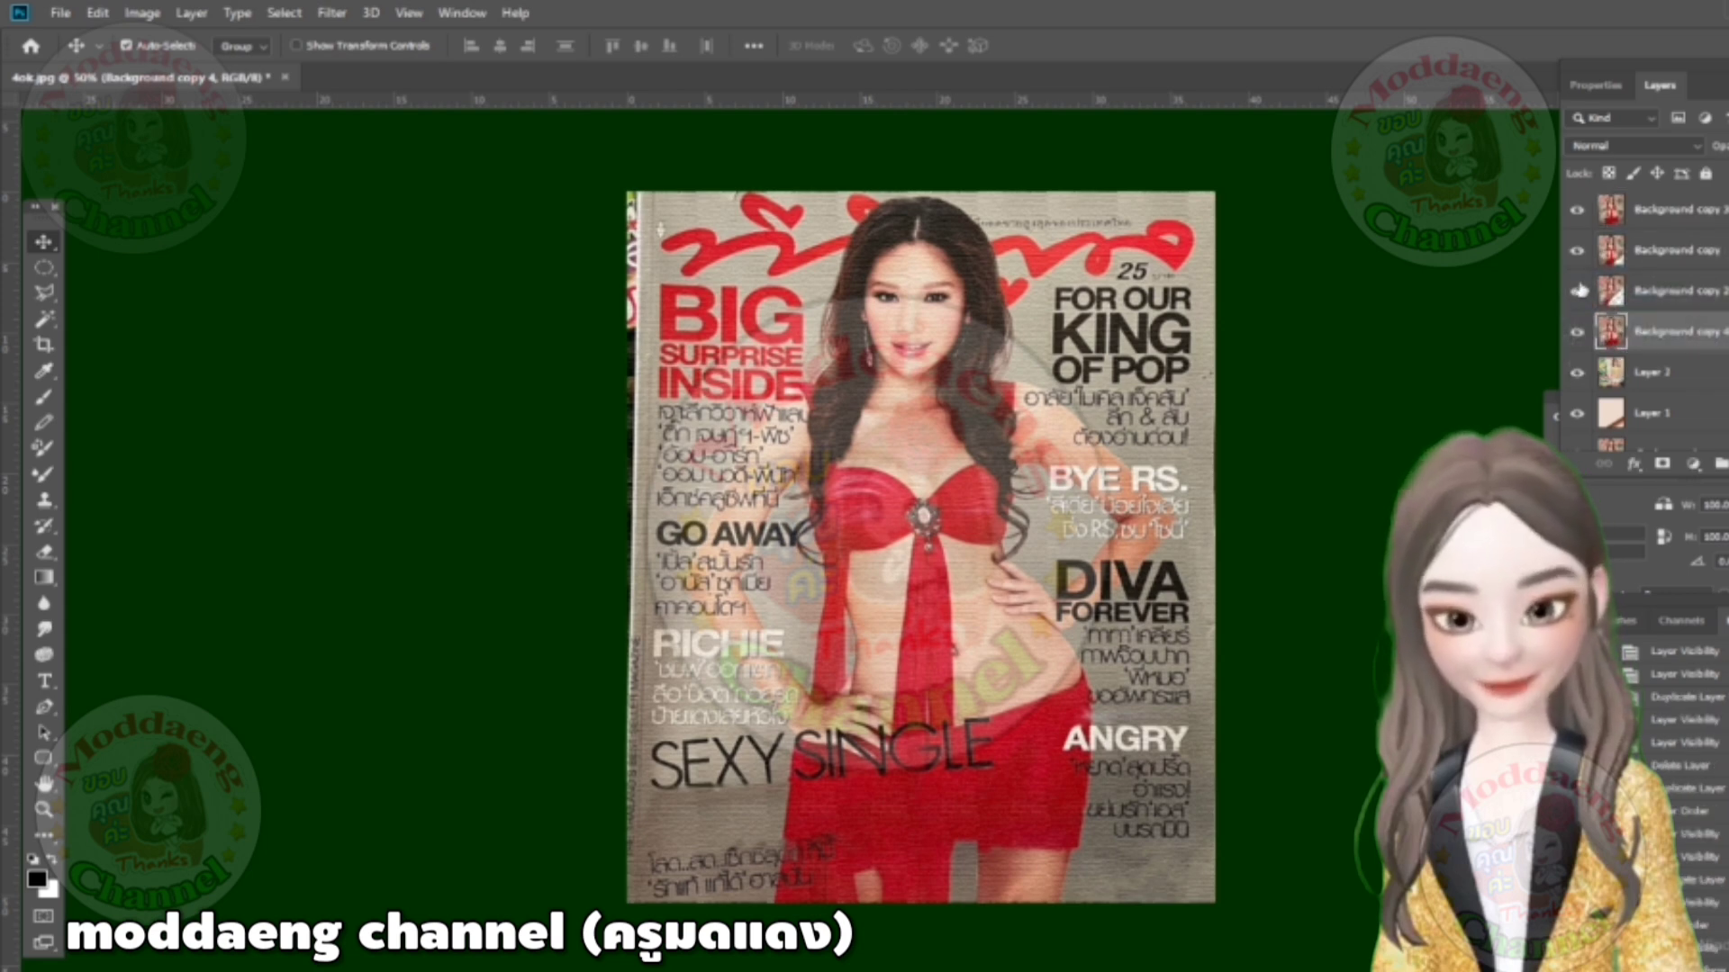
{"action": "left_click", "coordinate": [1577, 210]}
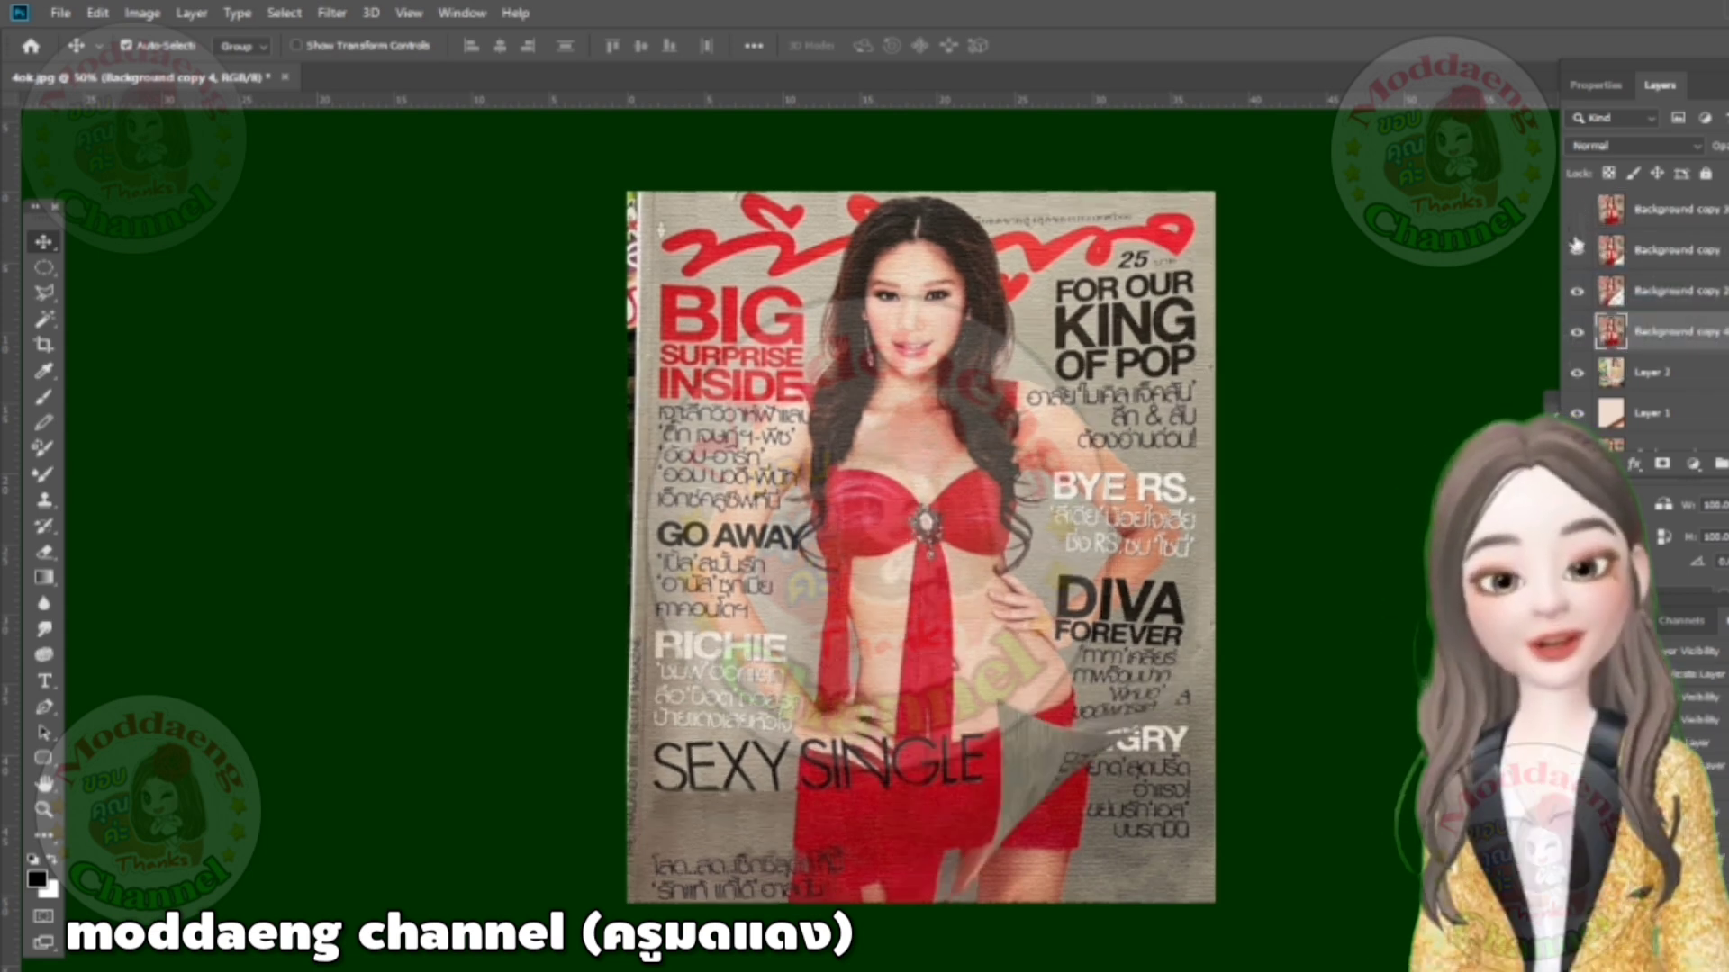
{"action": "left_click", "coordinate": [1576, 253]}
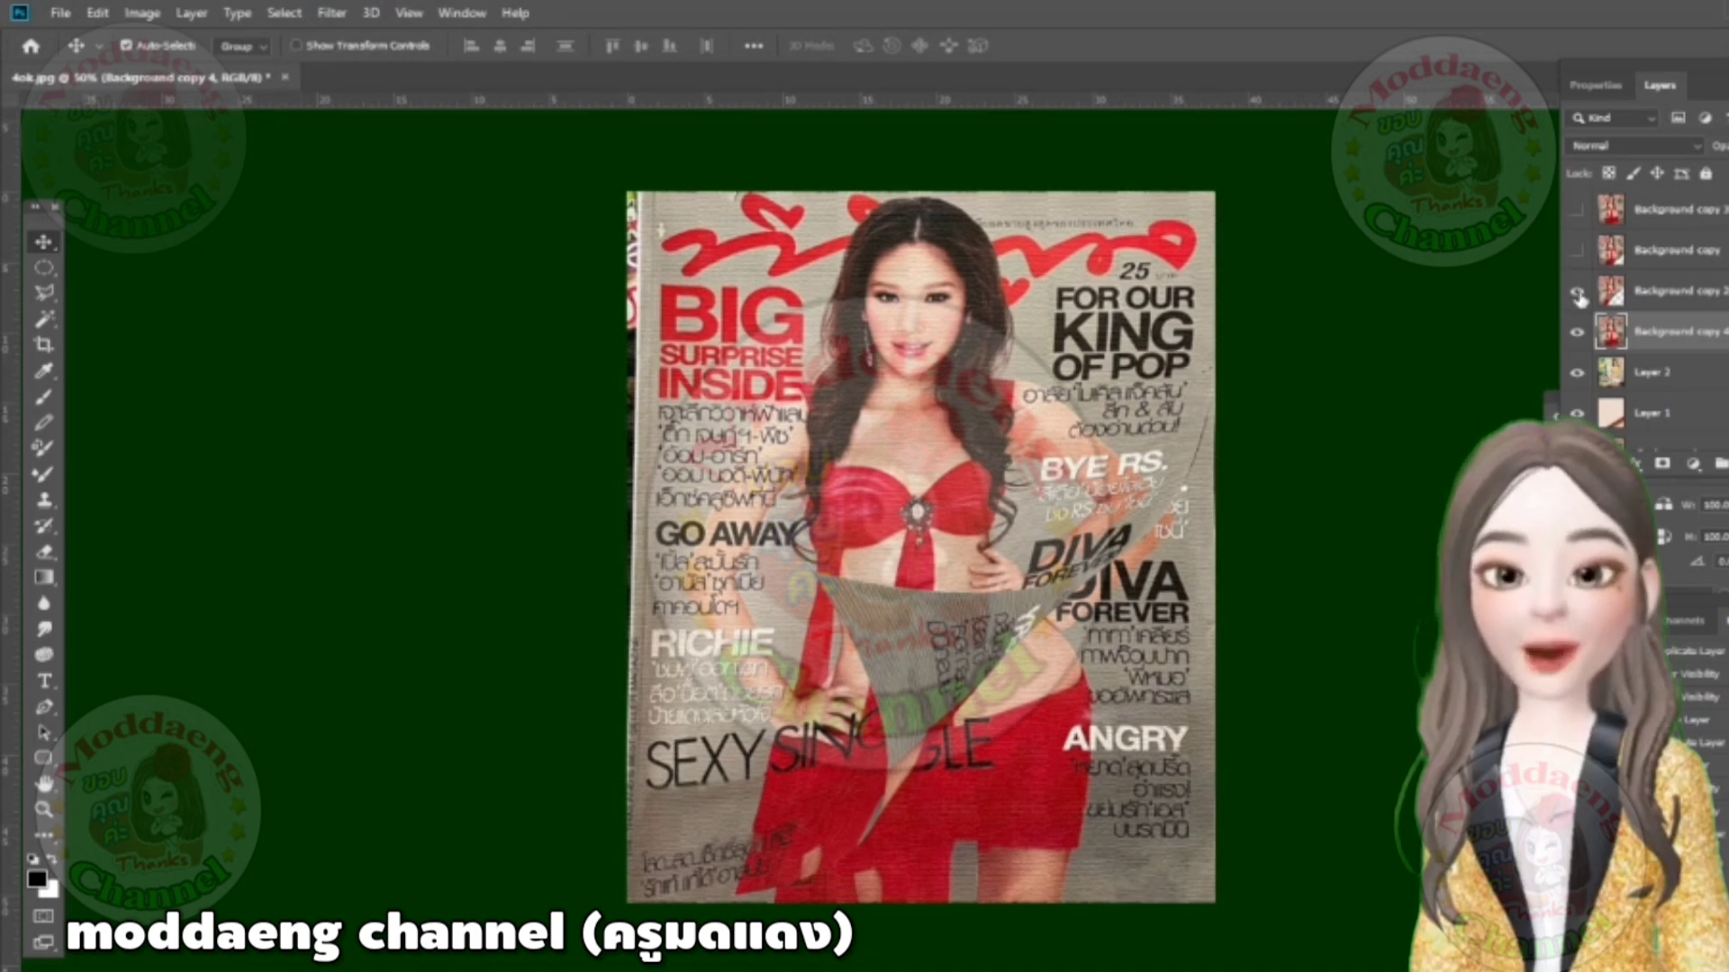
{"action": "left_click", "coordinate": [1577, 293]}
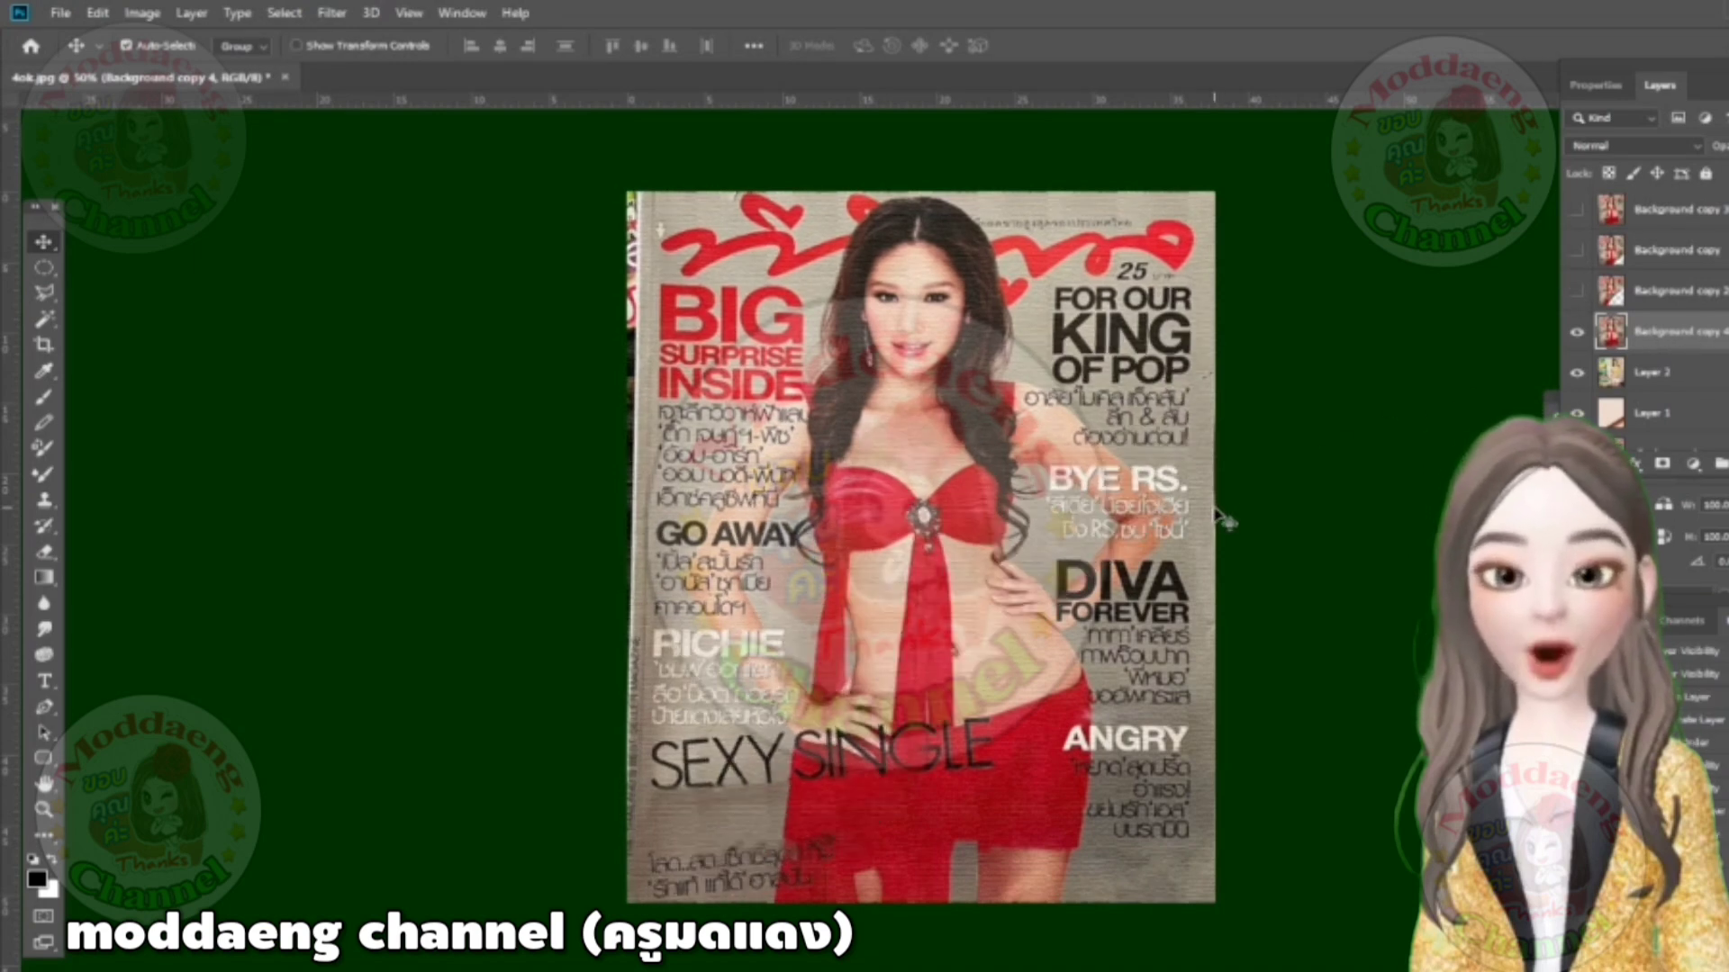
Step: Warp Background copy 4 into a much larger curl from the top-right corner, then unhide the layers above
{"action": "key", "text": "ctrl+t"}
{"action": "right_click", "coordinate": [1092, 664]}
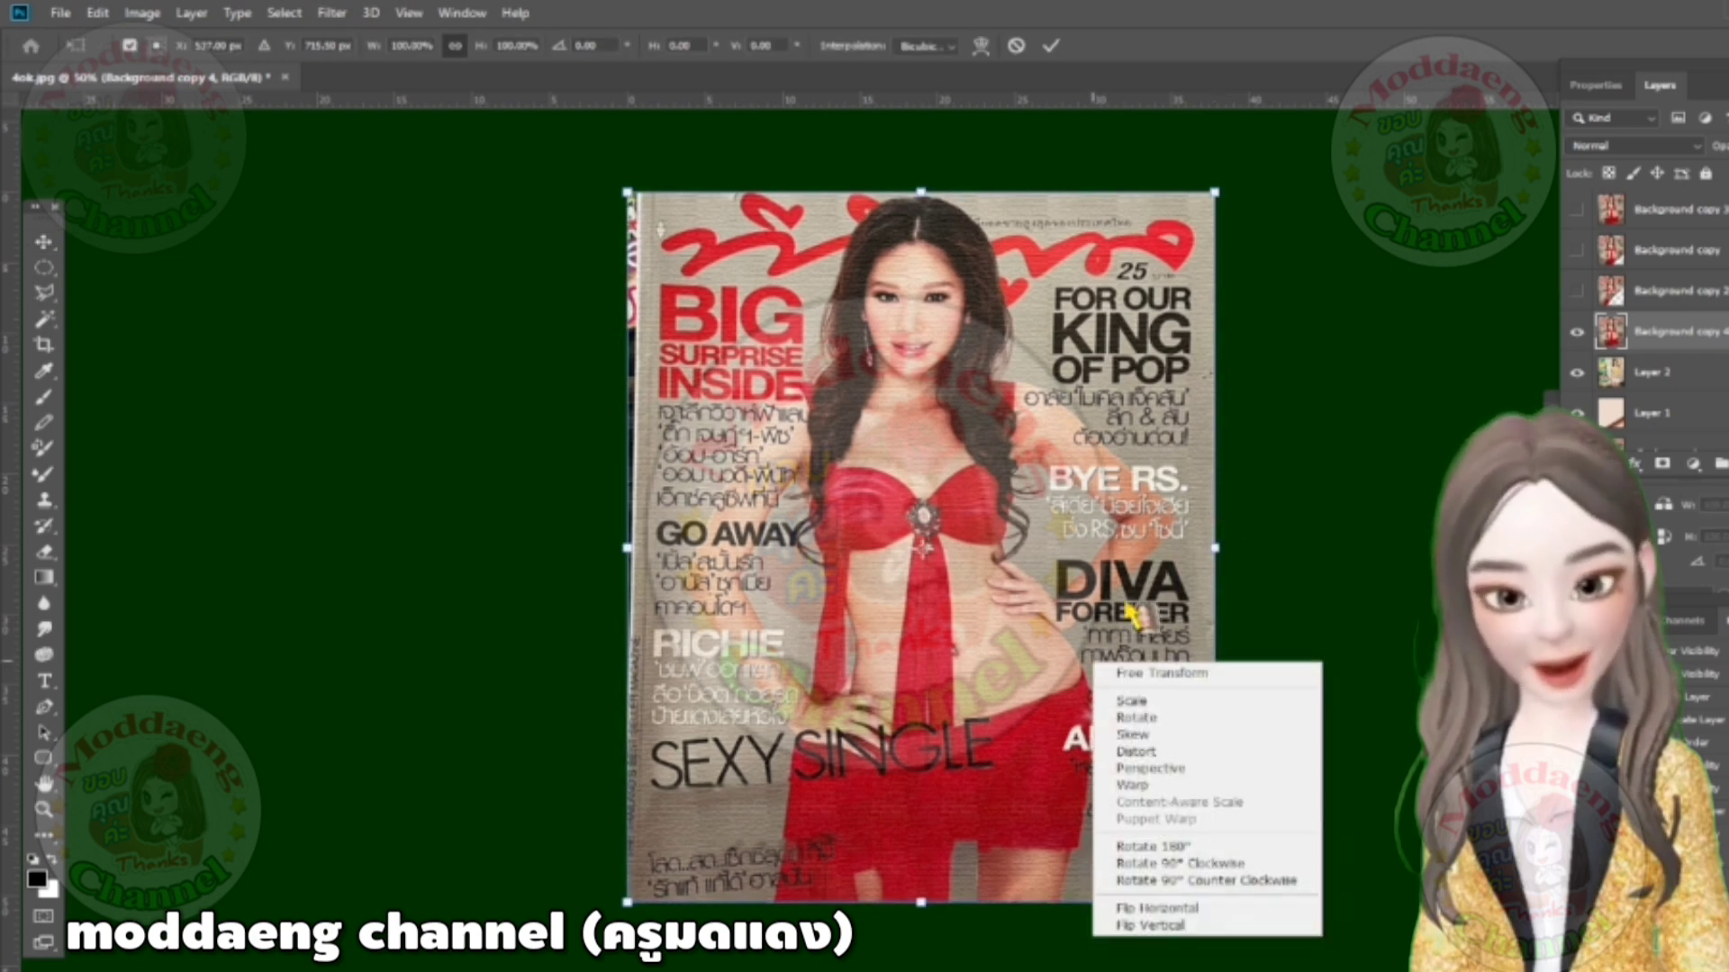
{"action": "left_click", "coordinate": [1161, 787]}
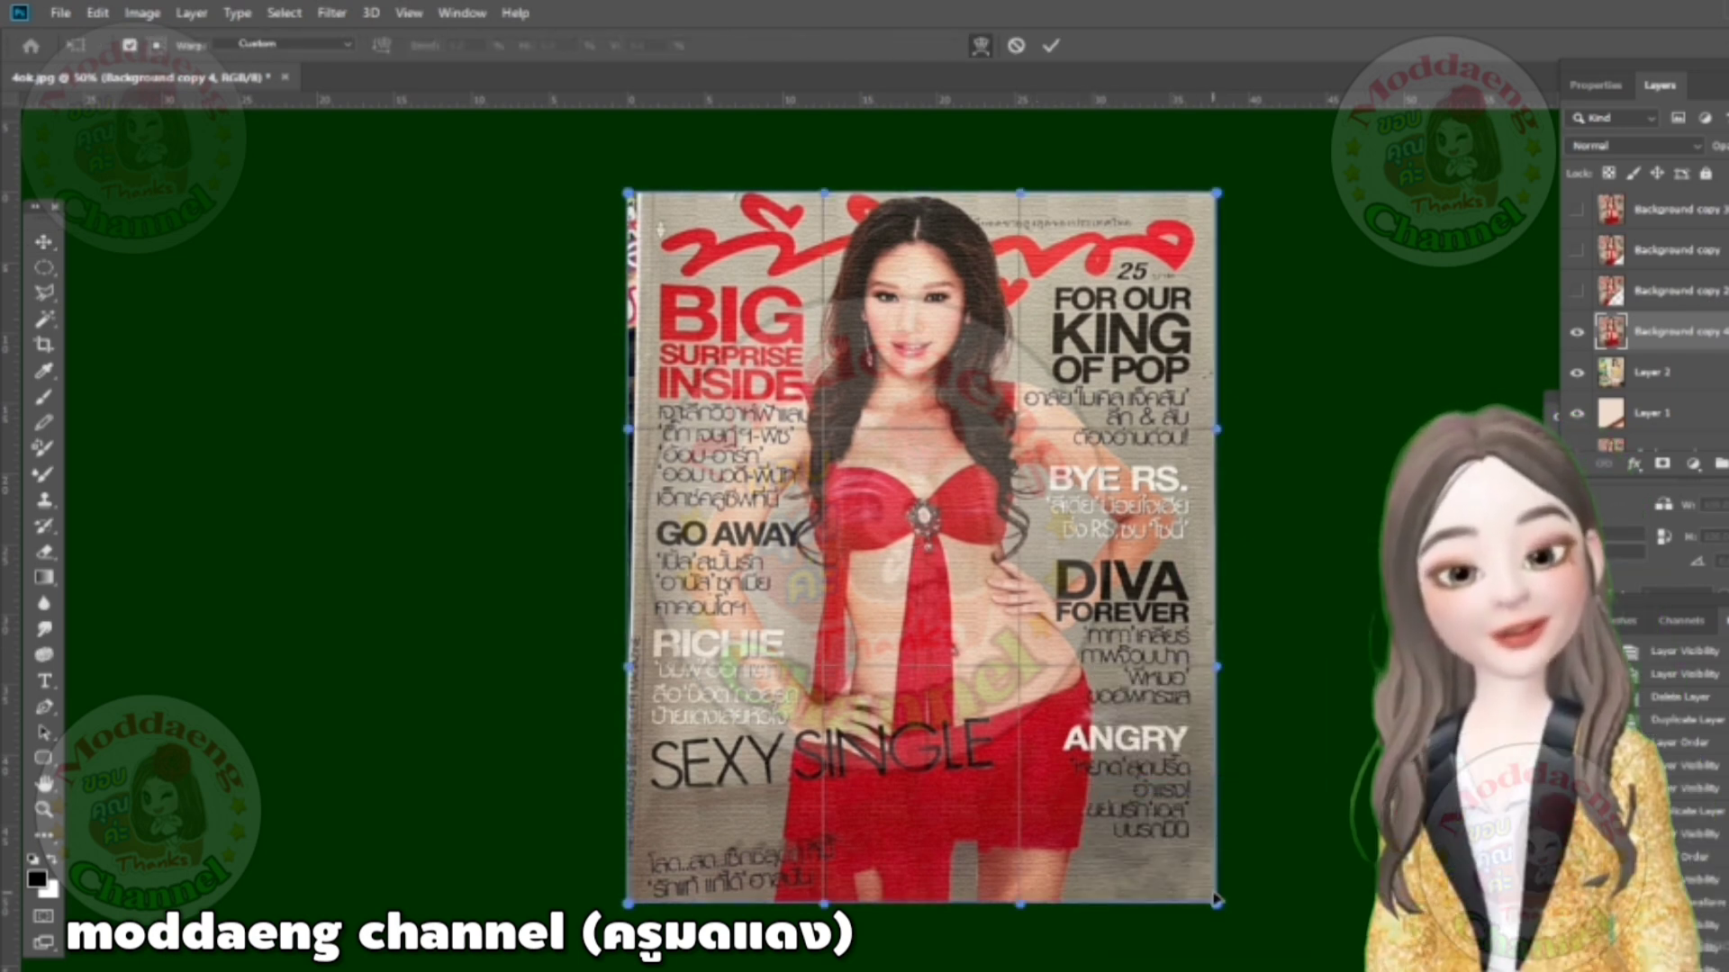
{"action": "left_click_drag", "start_coordinate": [1214, 911], "coordinate": [774, 590]}
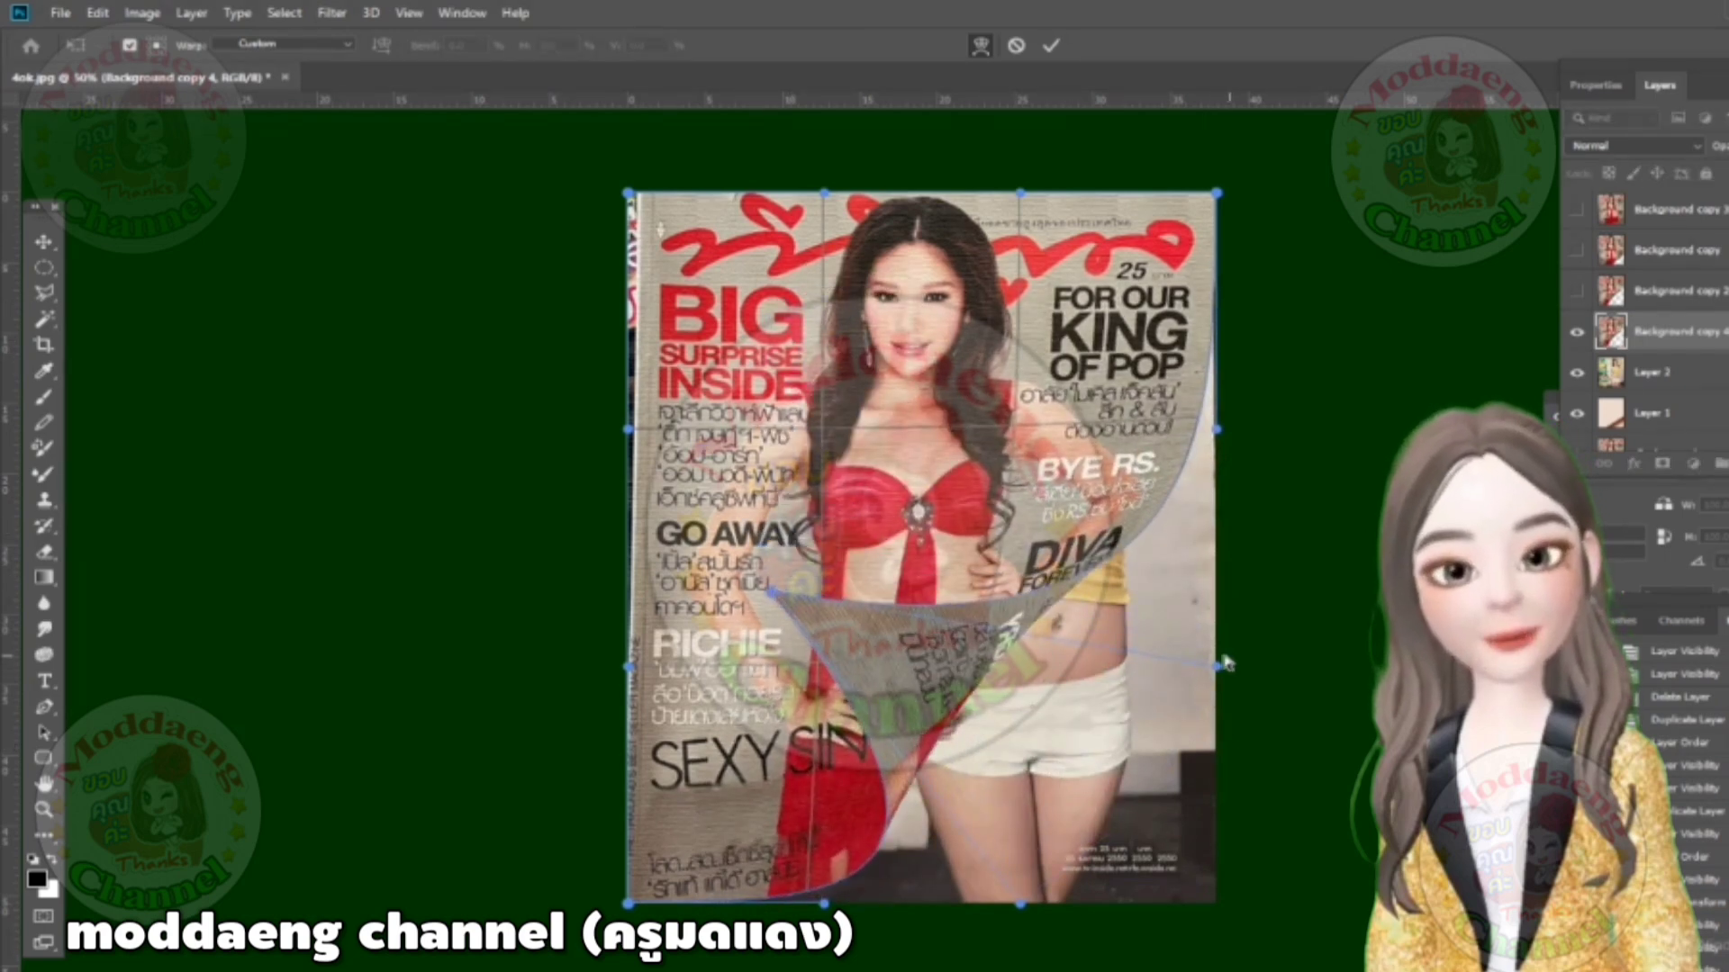
{"action": "left_click_drag", "start_coordinate": [1199, 646], "coordinate": [946, 288]}
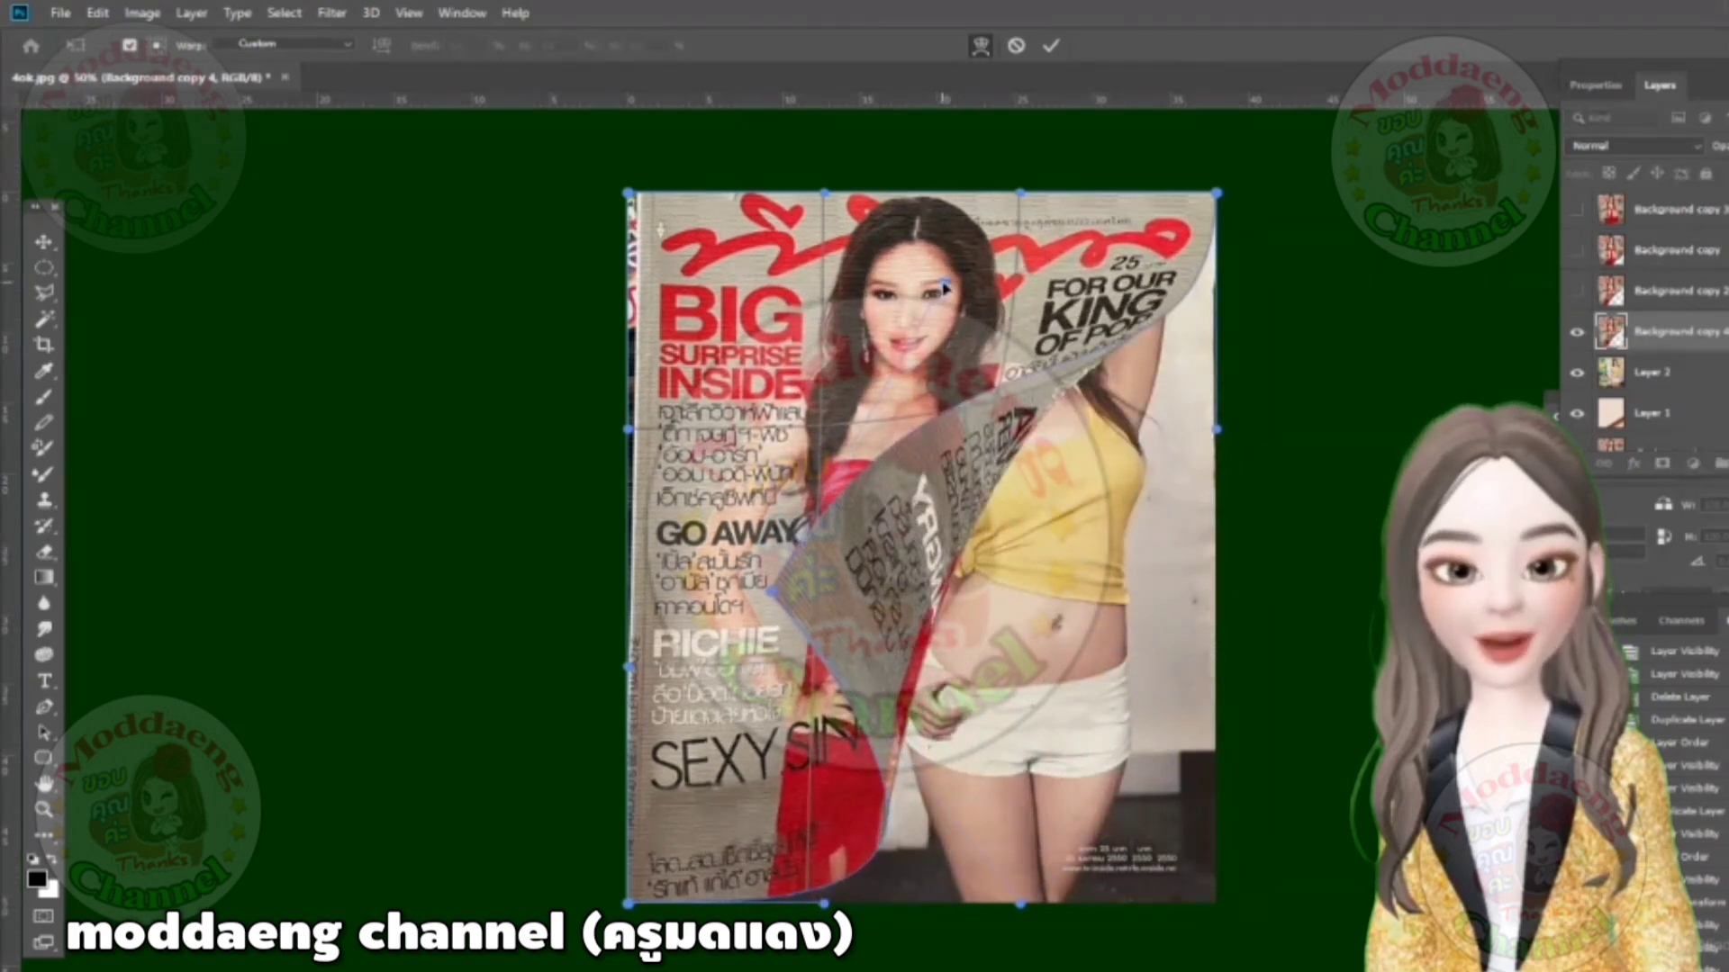
{"action": "left_click_drag", "start_coordinate": [770, 592], "coordinate": [733, 581]}
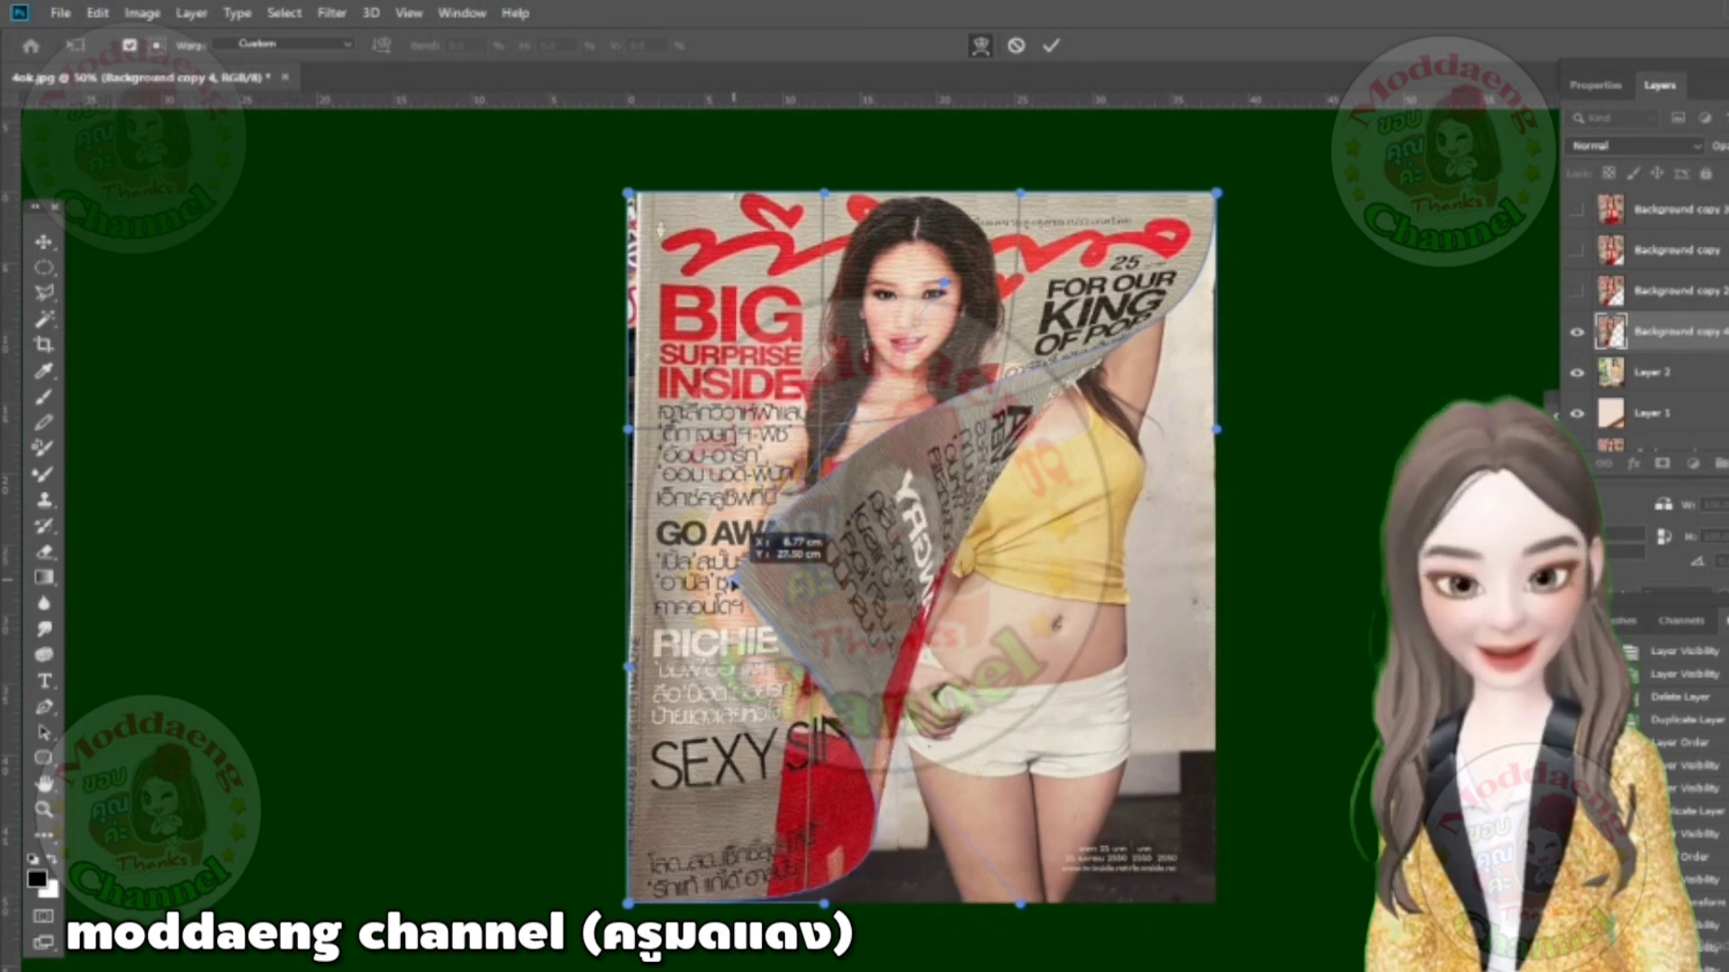
{"action": "left_click_drag", "start_coordinate": [824, 905], "coordinate": [725, 908]}
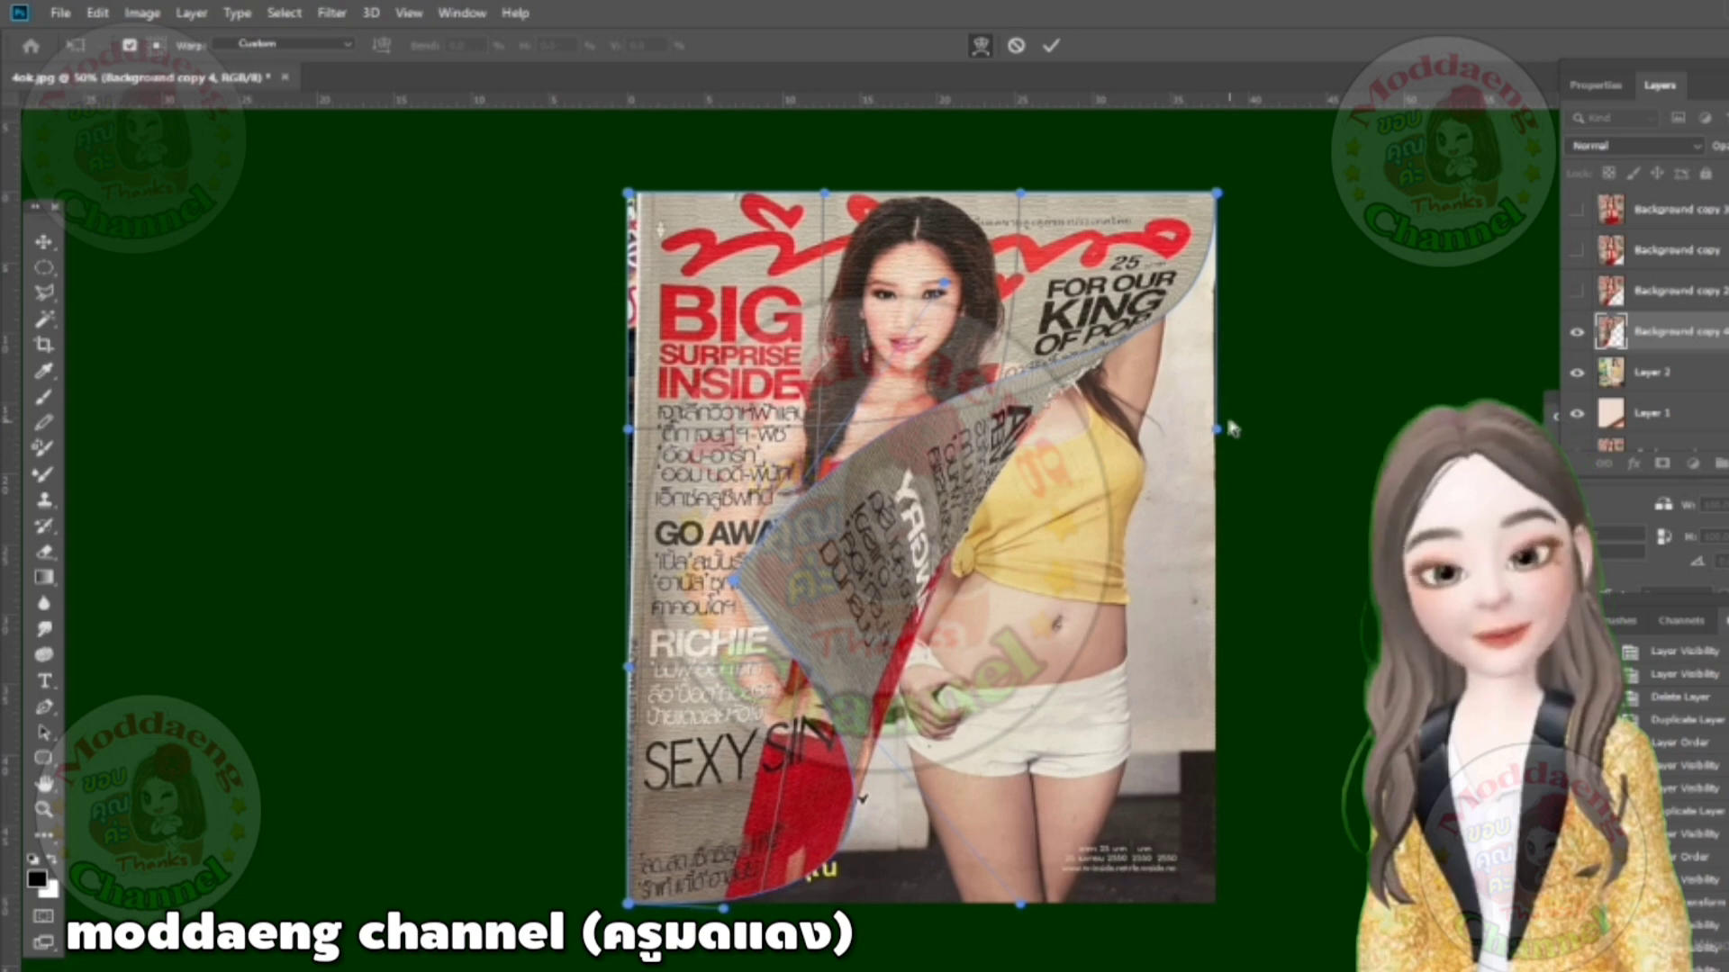
{"action": "left_click_drag", "start_coordinate": [1218, 435], "coordinate": [1116, 347]}
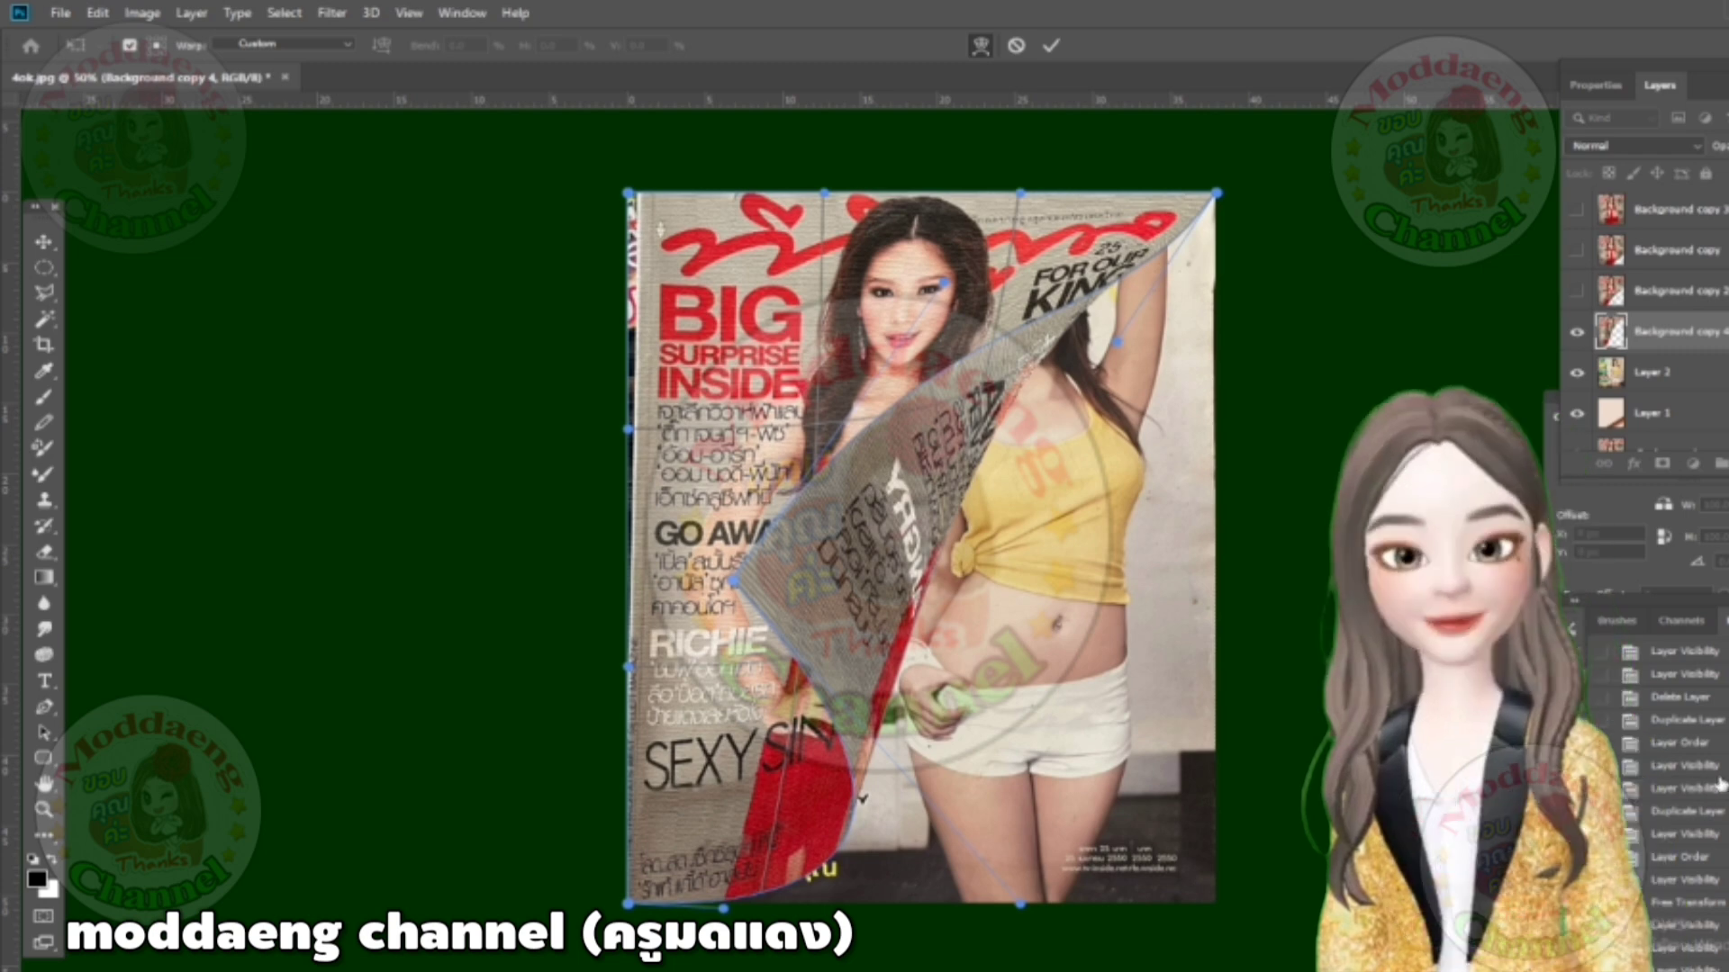
{"action": "key", "text": "Return"}
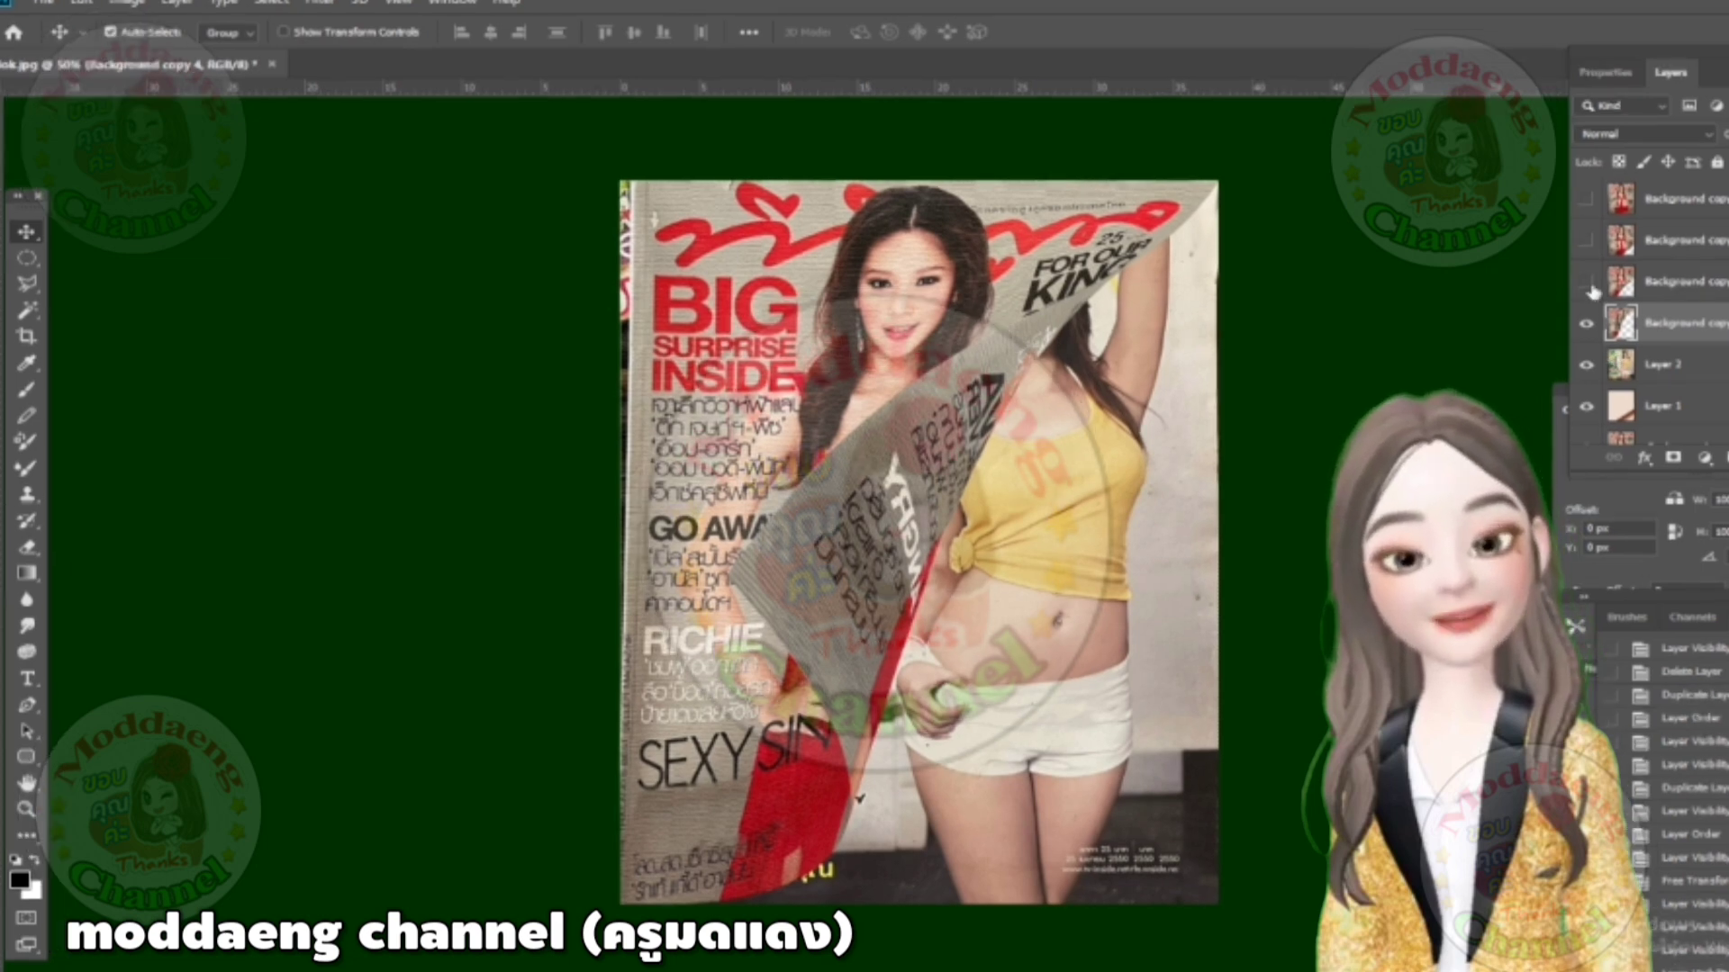
{"action": "left_click", "coordinate": [1587, 284]}
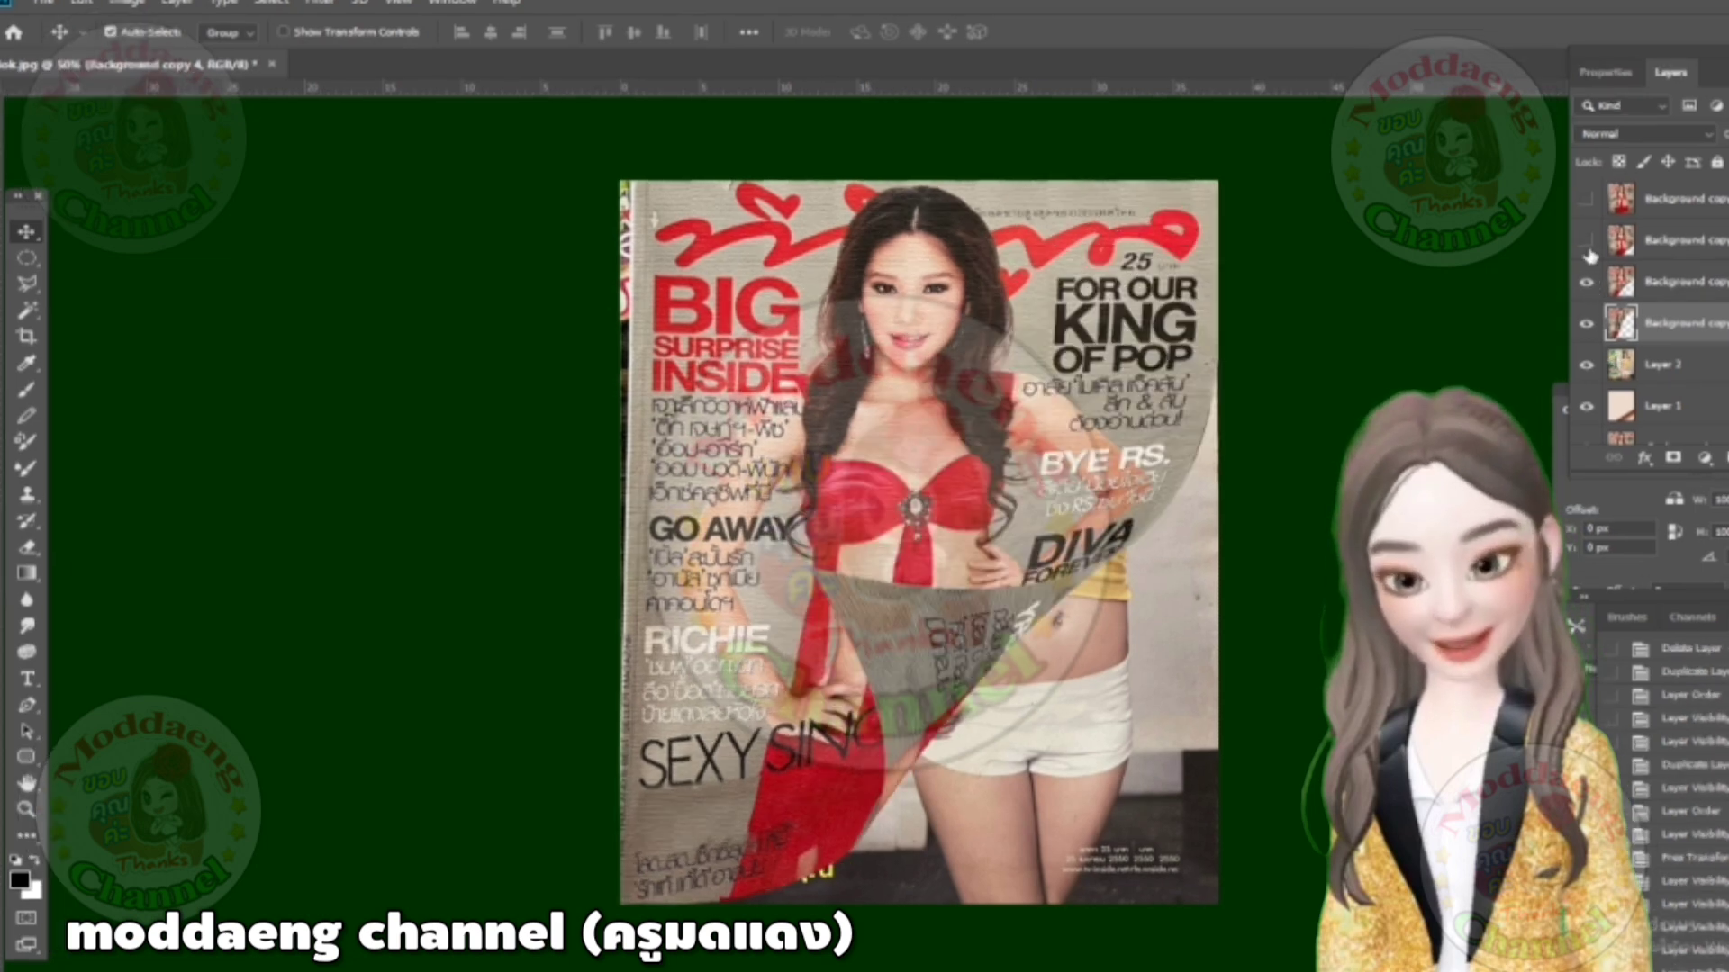
{"action": "left_click", "coordinate": [1589, 241]}
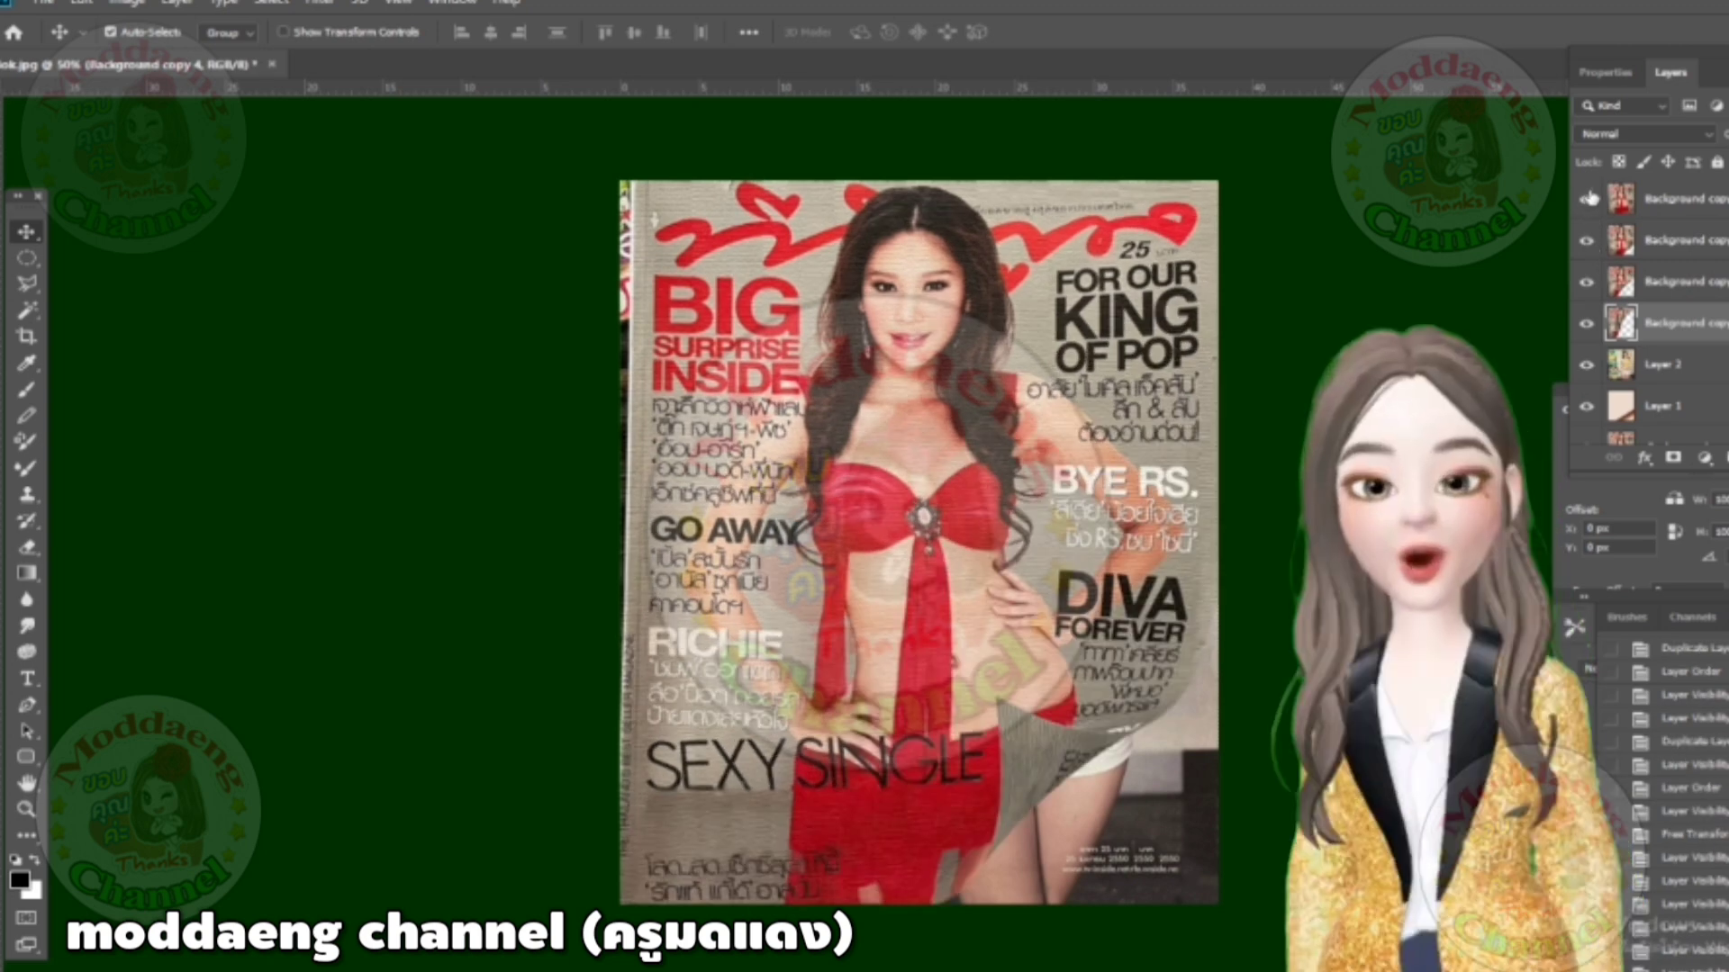
Step: Duplicate the top flat cover layer and move the copy just above Layer 2
{"action": "left_click", "coordinate": [1587, 199]}
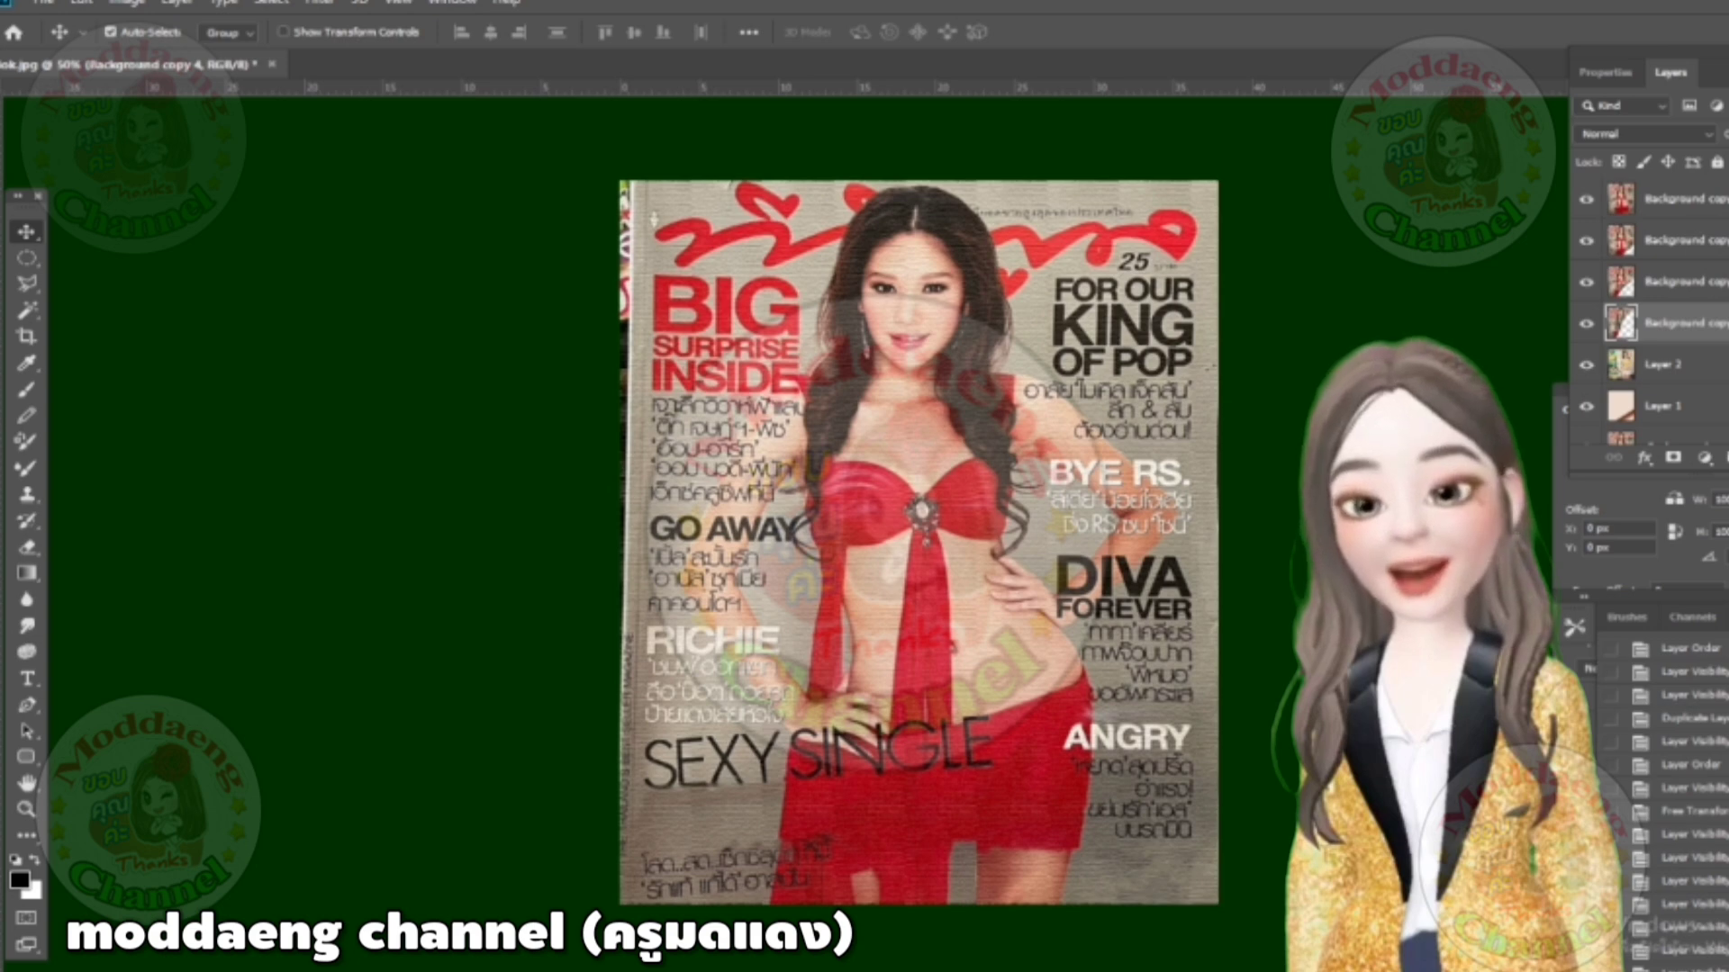
{"action": "key", "text": "alt+period"}
{"action": "scroll", "coordinate": [1648, 324], "scroll_direction": "down", "scroll_amount": 1}
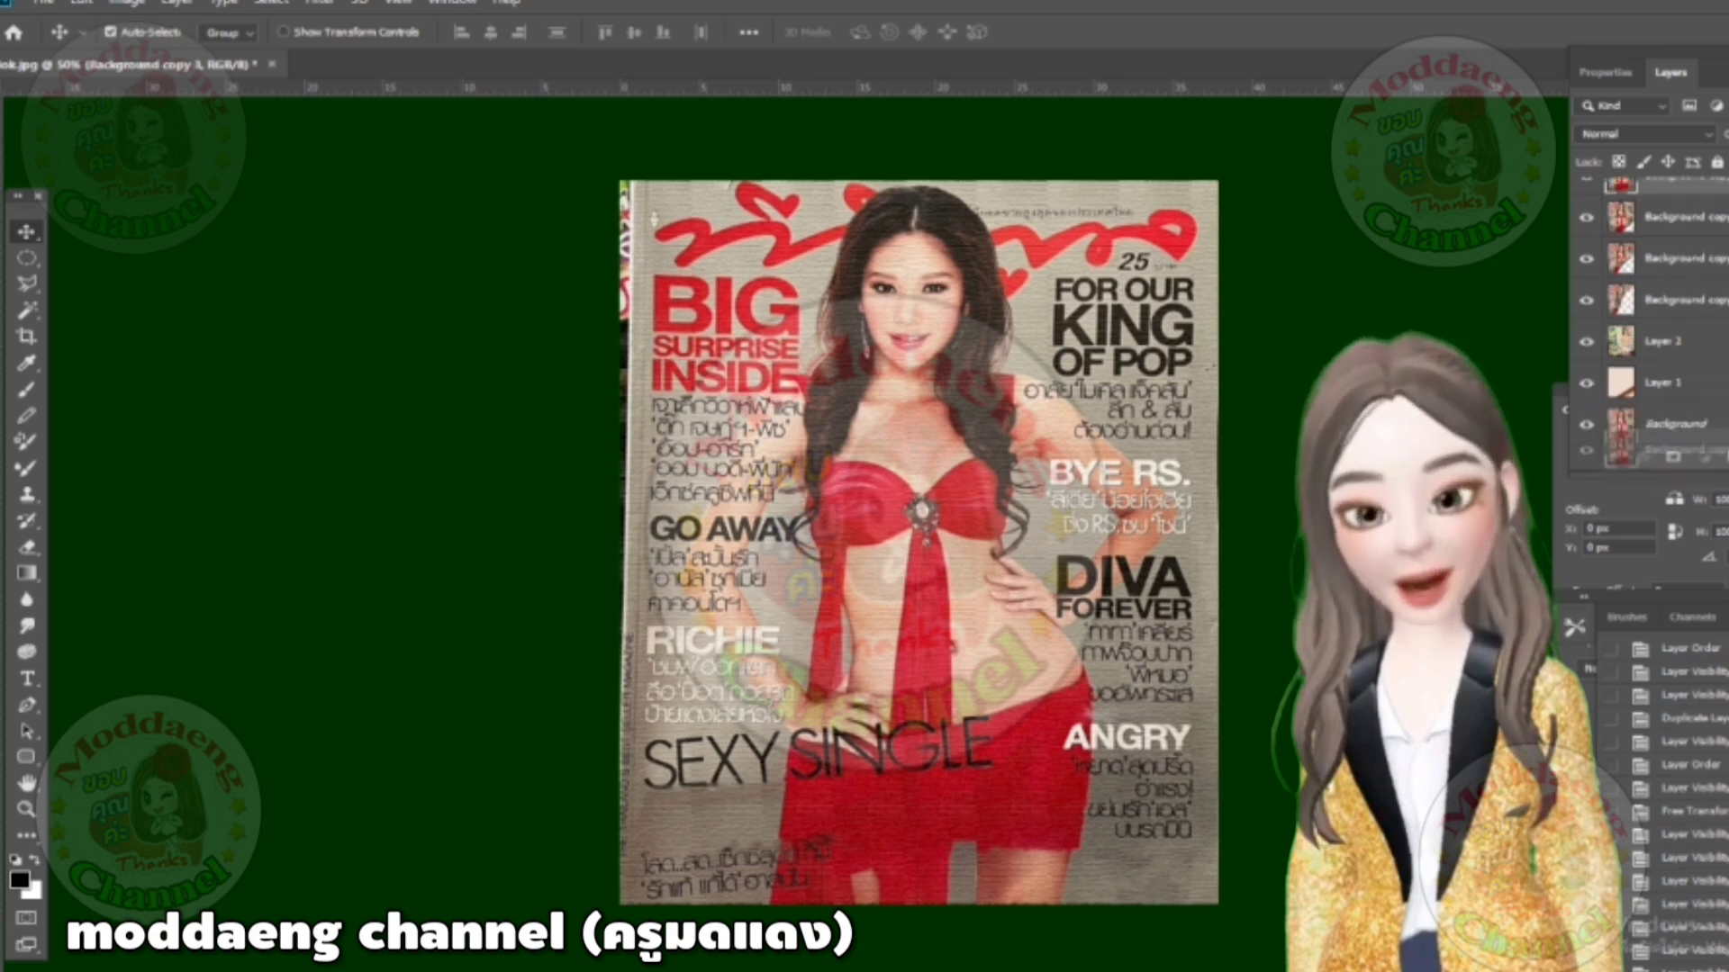
{"action": "key", "text": "ctrl+j"}
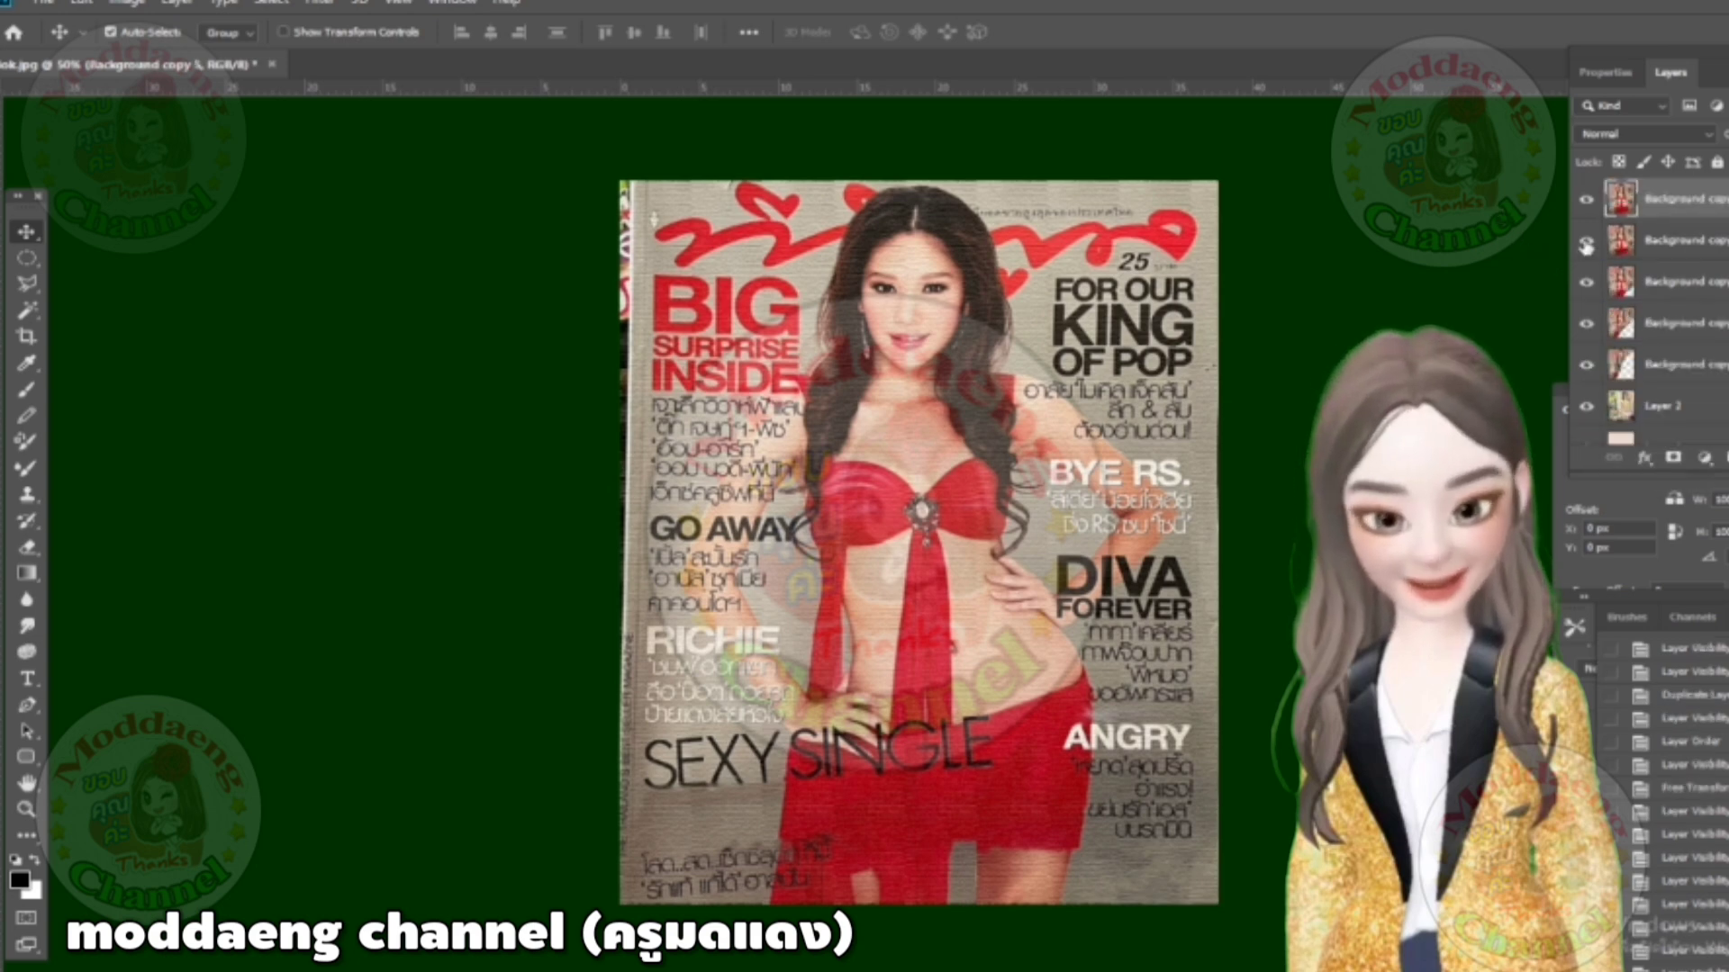
{"action": "left_click_drag", "start_coordinate": [1689, 206], "coordinate": [1674, 385]}
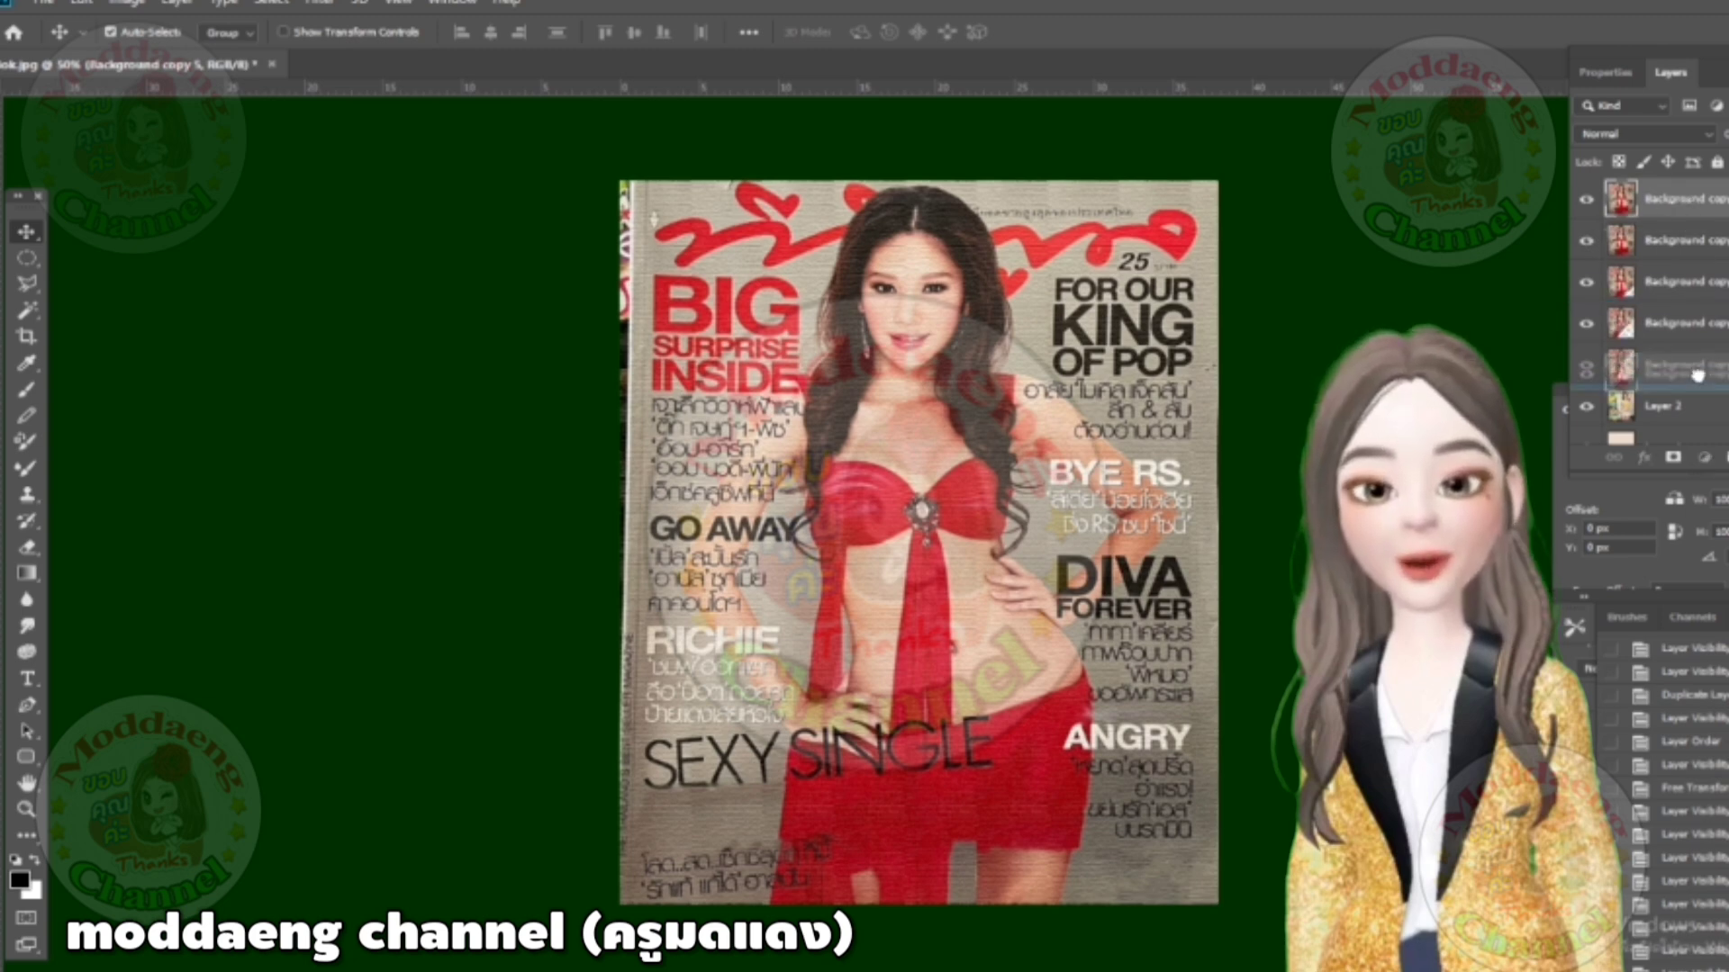
Step: Hide the four curled cover layers above the new copy
{"action": "left_click", "coordinate": [1586, 200]}
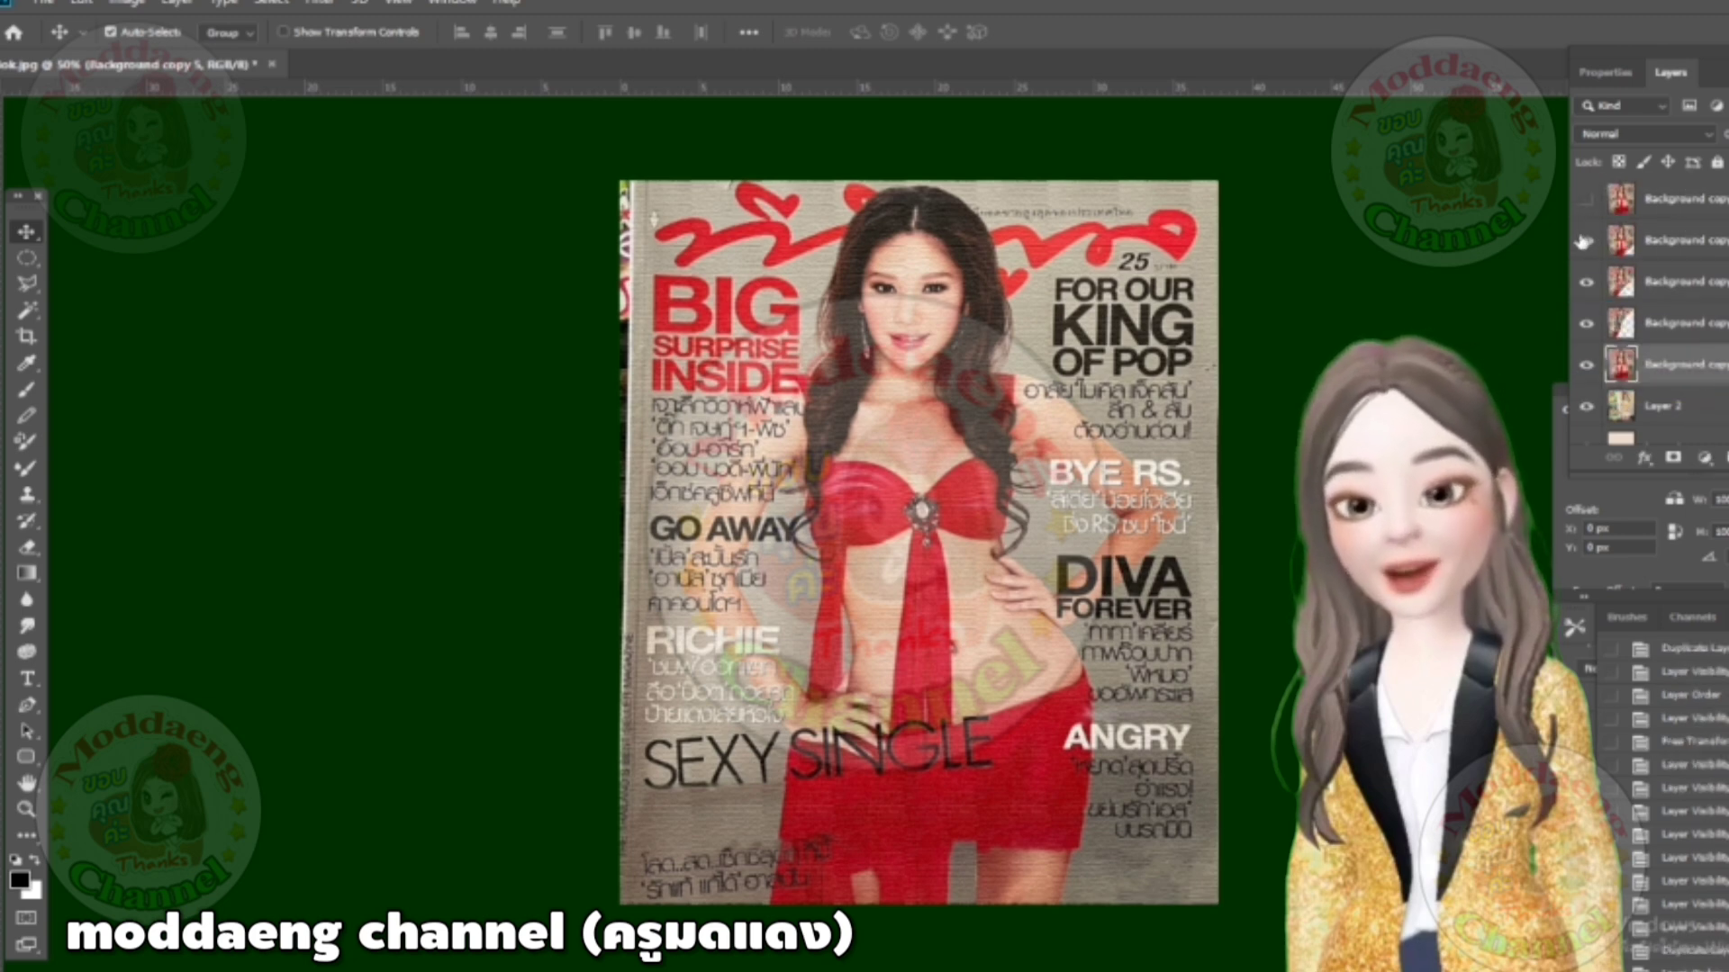
{"action": "left_click", "coordinate": [1587, 241]}
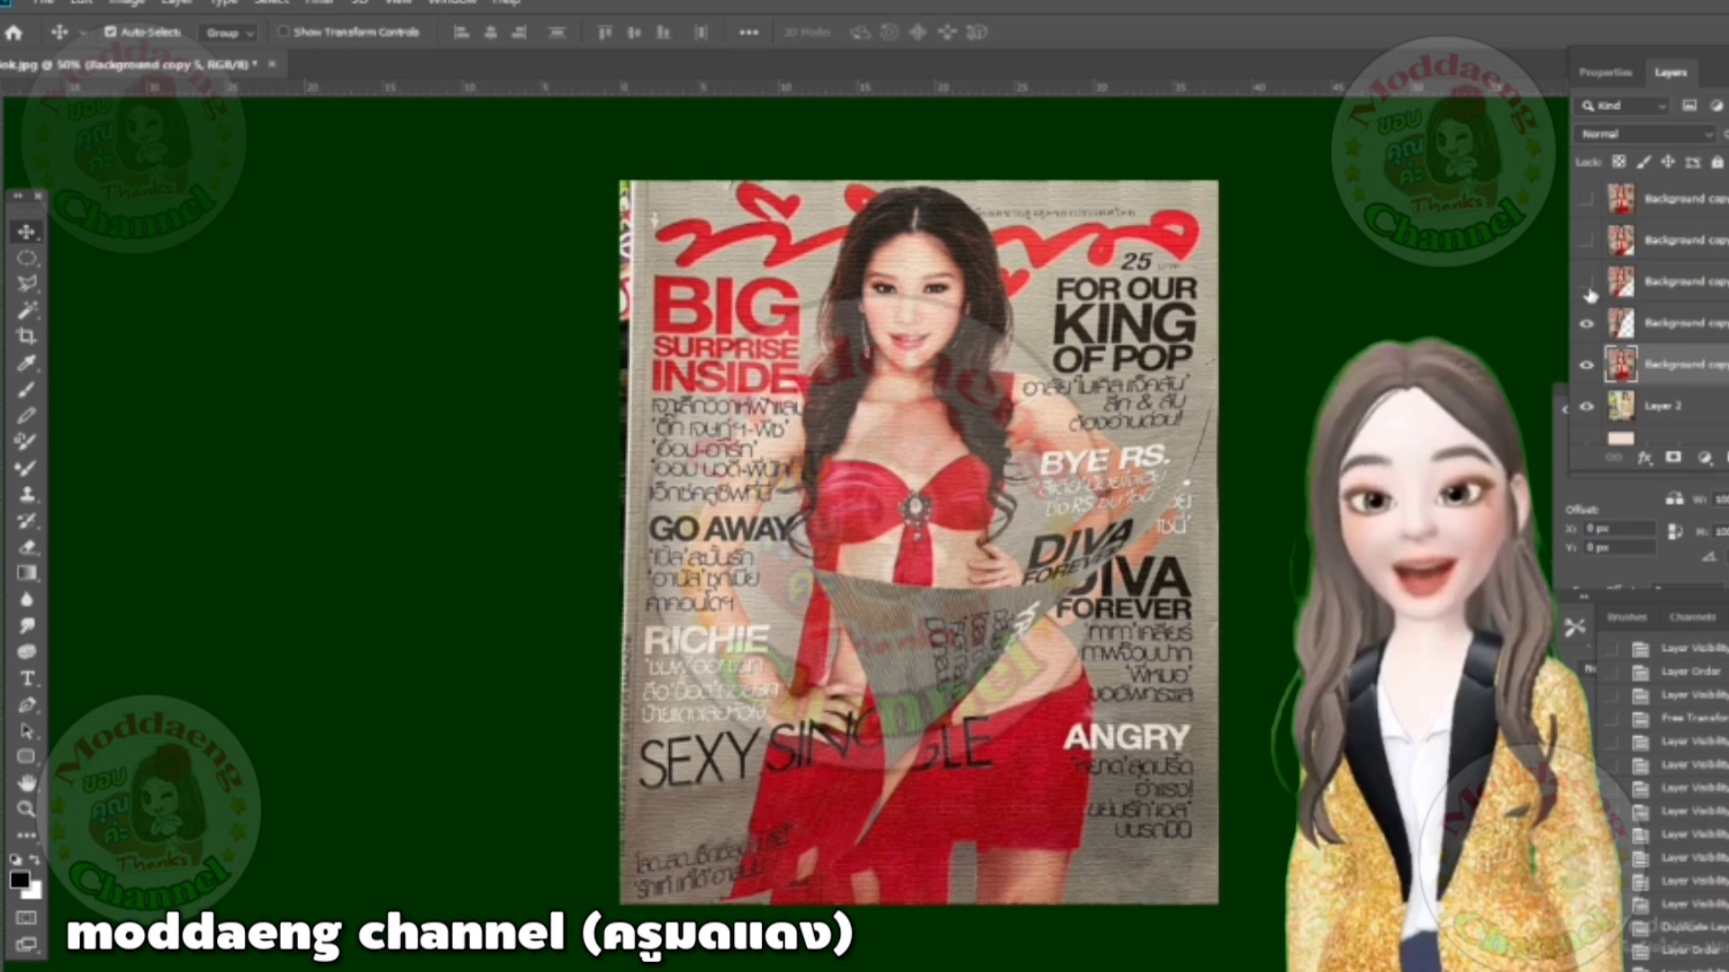
{"action": "left_click", "coordinate": [1586, 283]}
{"action": "left_click", "coordinate": [1585, 324]}
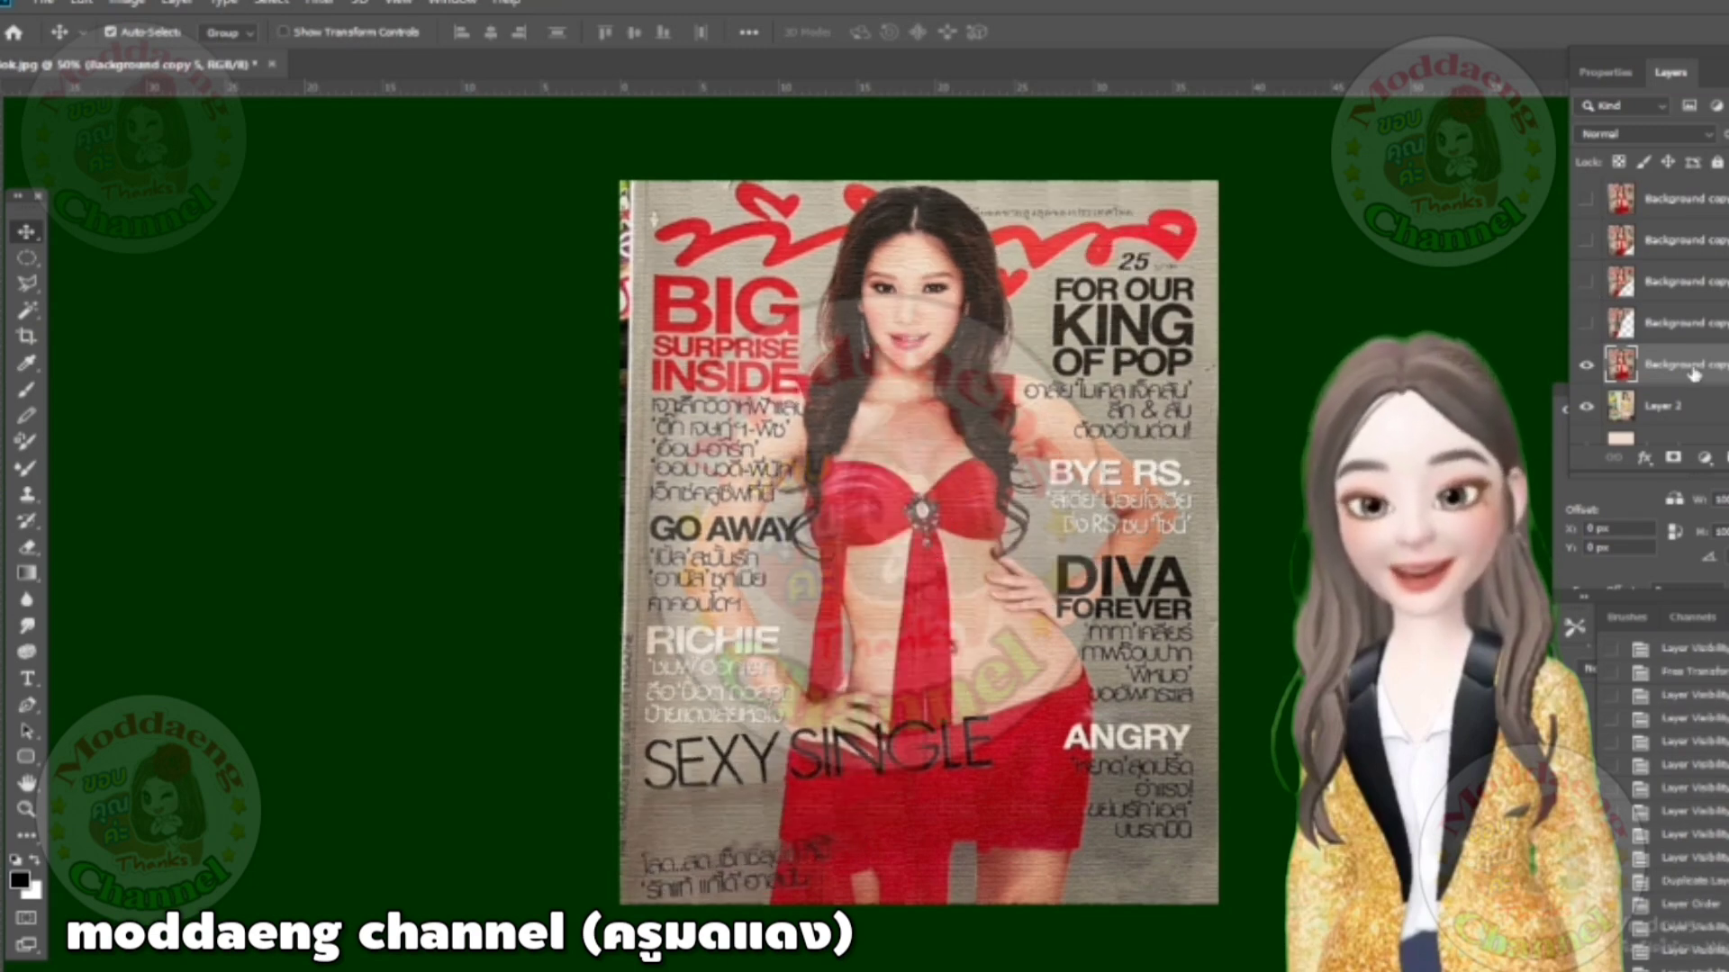
Step: Warp Background copy 5, pulling its bottom-right and top-right corners far left into a large curl
{"action": "key", "text": "ctrl+t"}
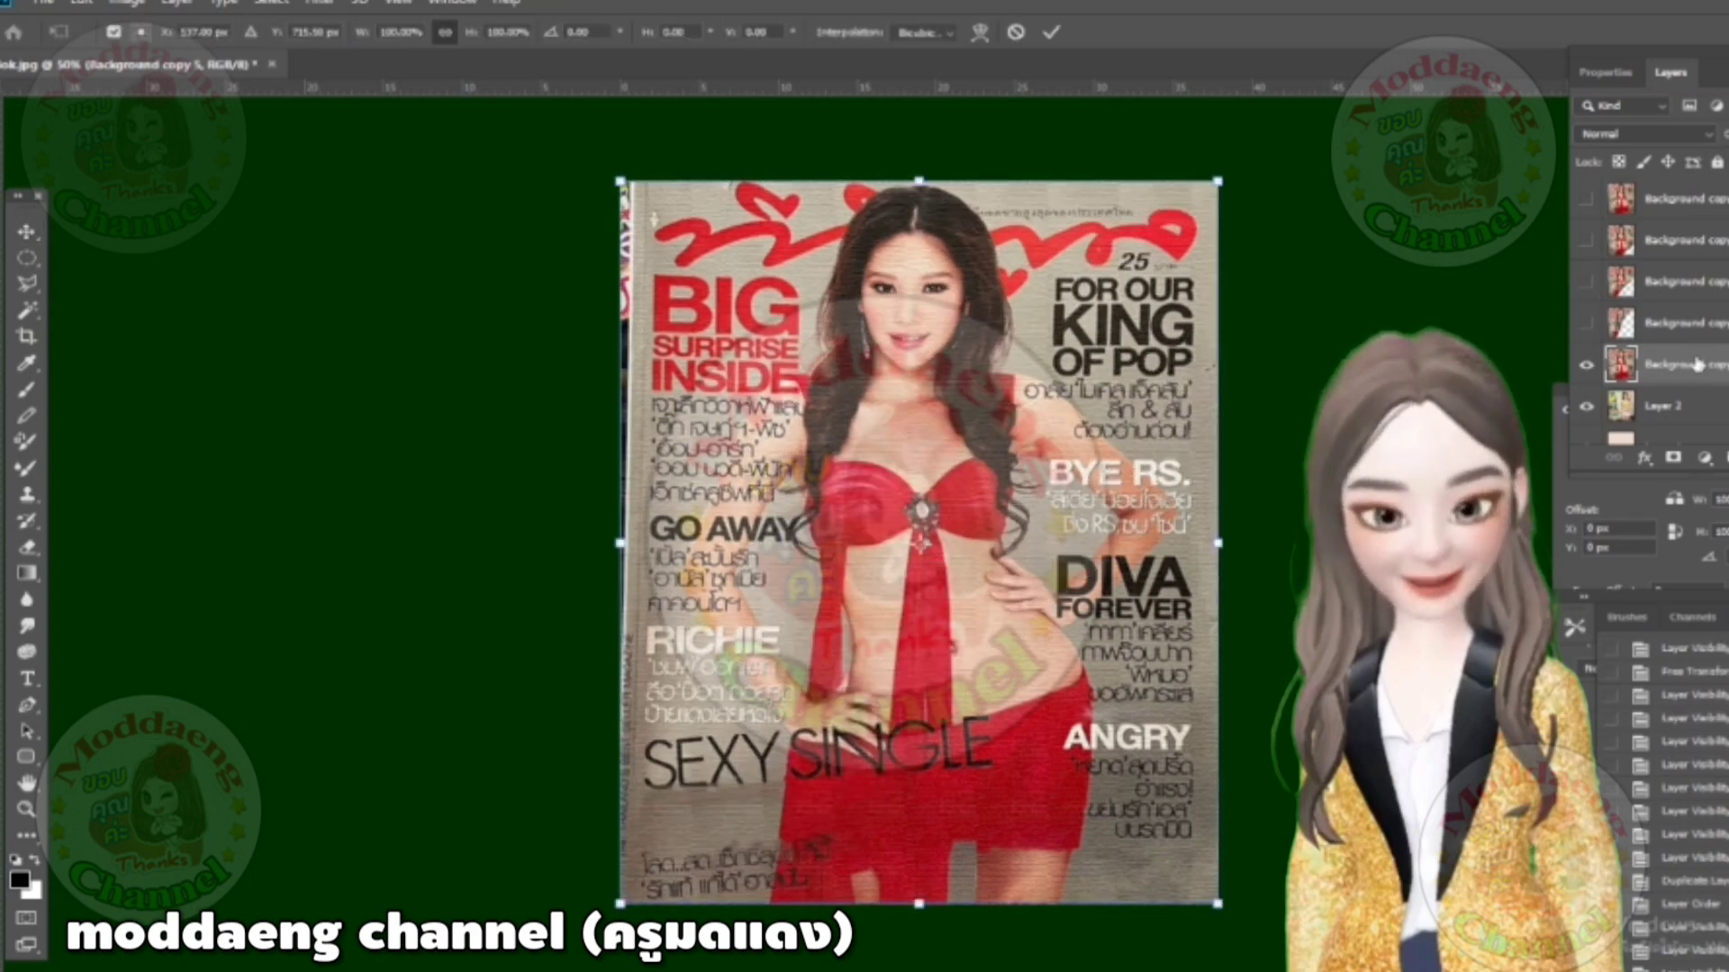
{"action": "right_click", "coordinate": [1001, 637]}
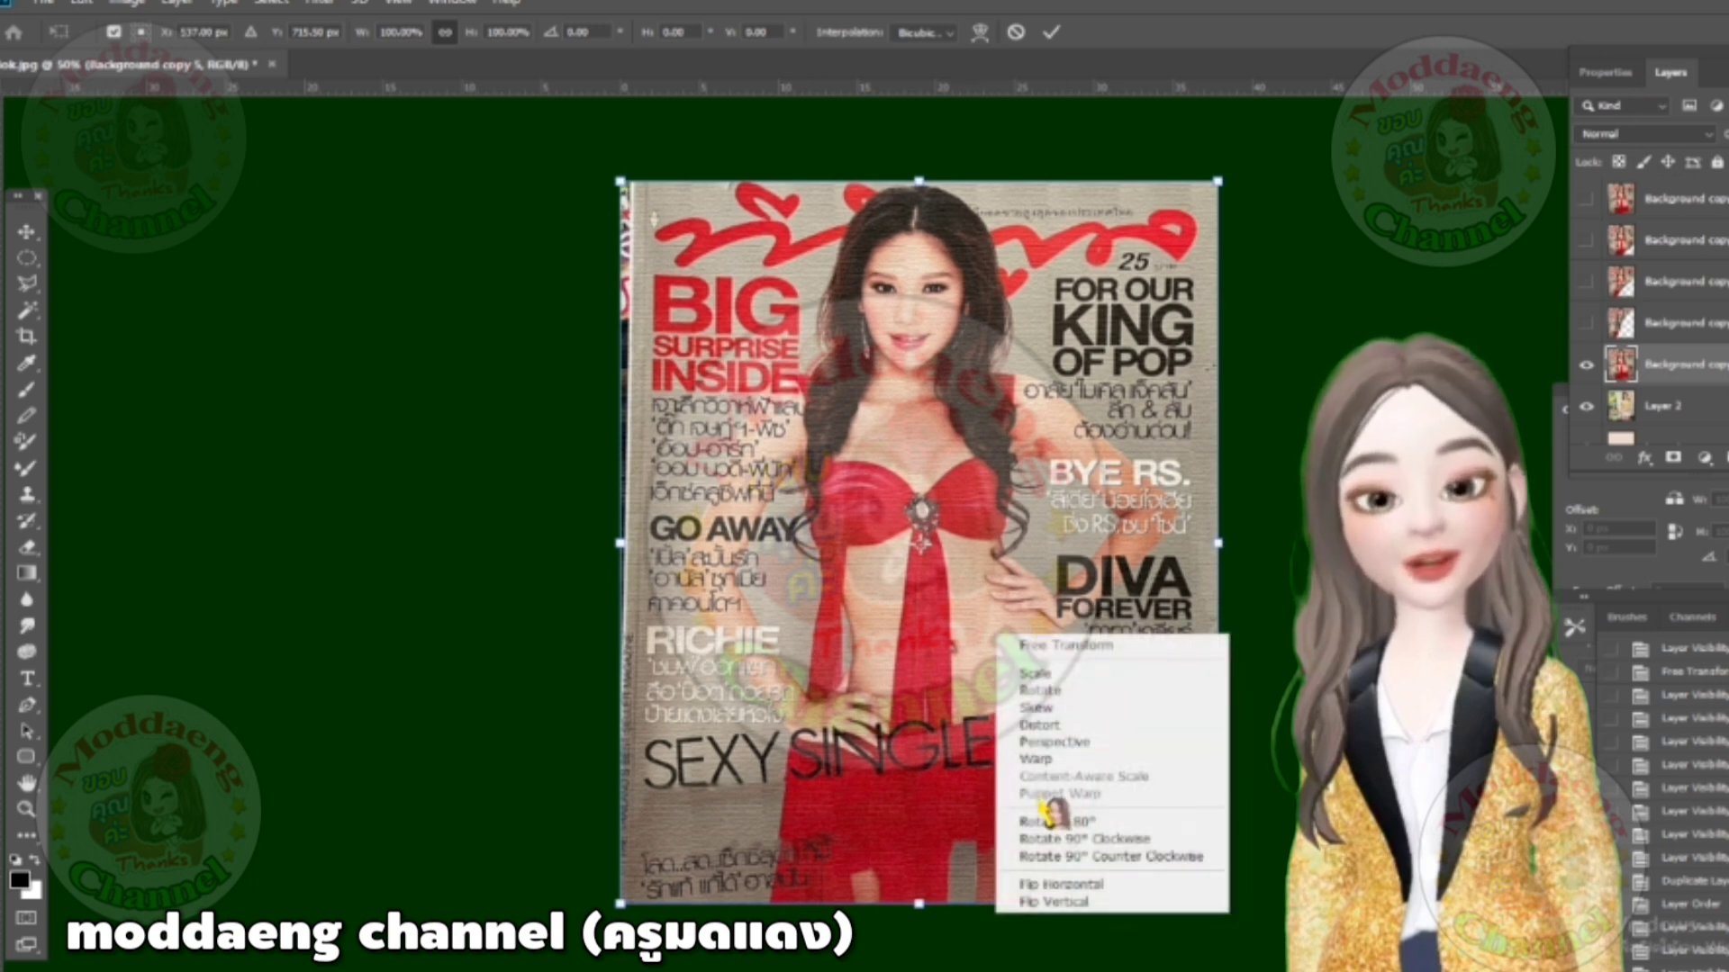
{"action": "left_click", "coordinate": [1022, 759]}
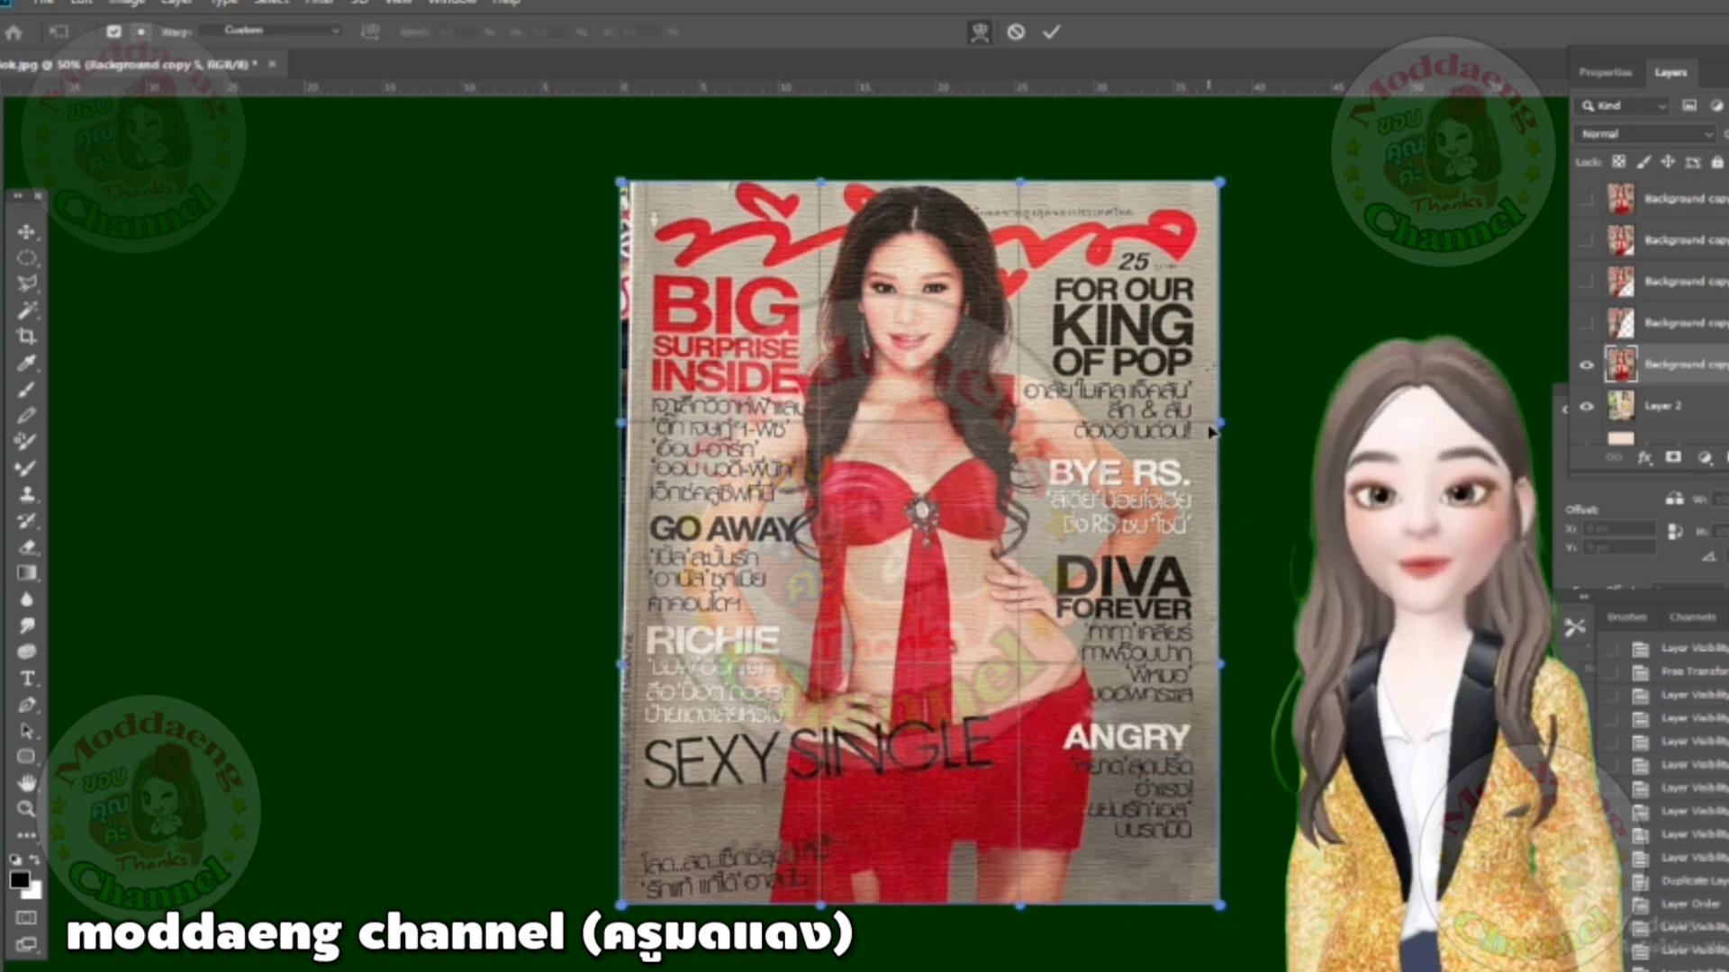
{"action": "left_click_drag", "start_coordinate": [1092, 846], "coordinate": [1080, 726]}
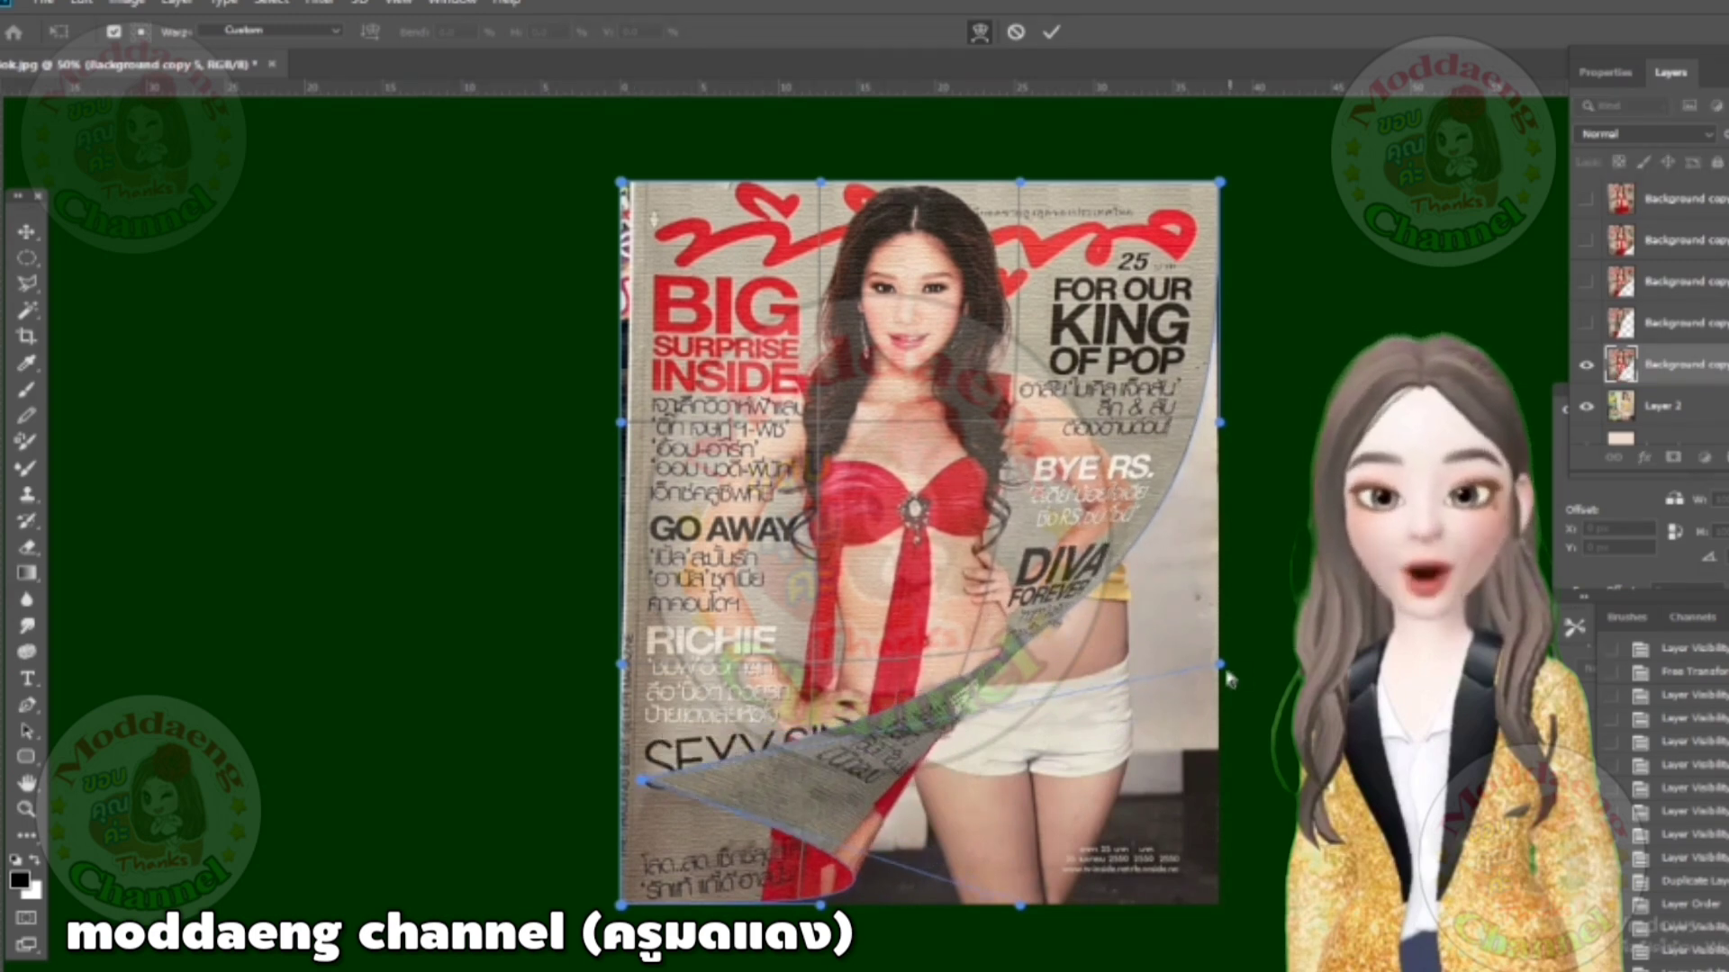
{"action": "mouse_move", "coordinate": [1080, 726]}
{"action": "left_mouse_down"}
{"action": "mouse_move", "coordinate": [859, 510]}
{"action": "mouse_move", "coordinate": [1006, 297]}
{"action": "mouse_move", "coordinate": [971, 293]}
{"action": "left_mouse_up"}
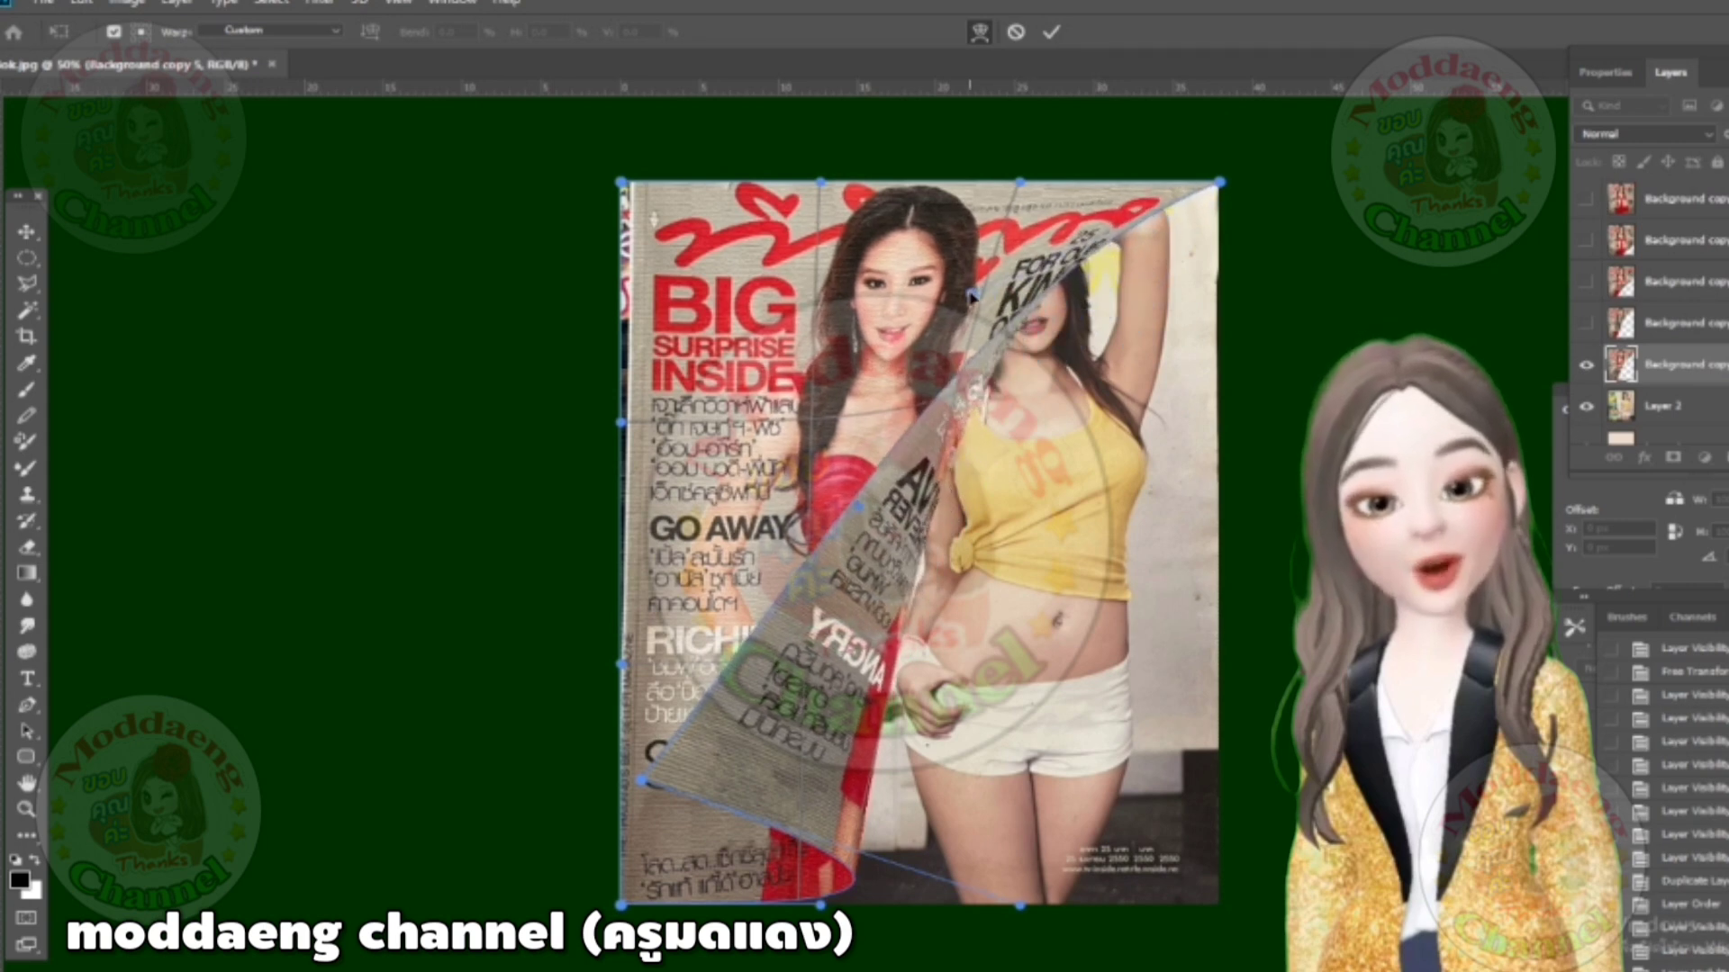
{"action": "left_click_drag", "start_coordinate": [1221, 186], "coordinate": [799, 164]}
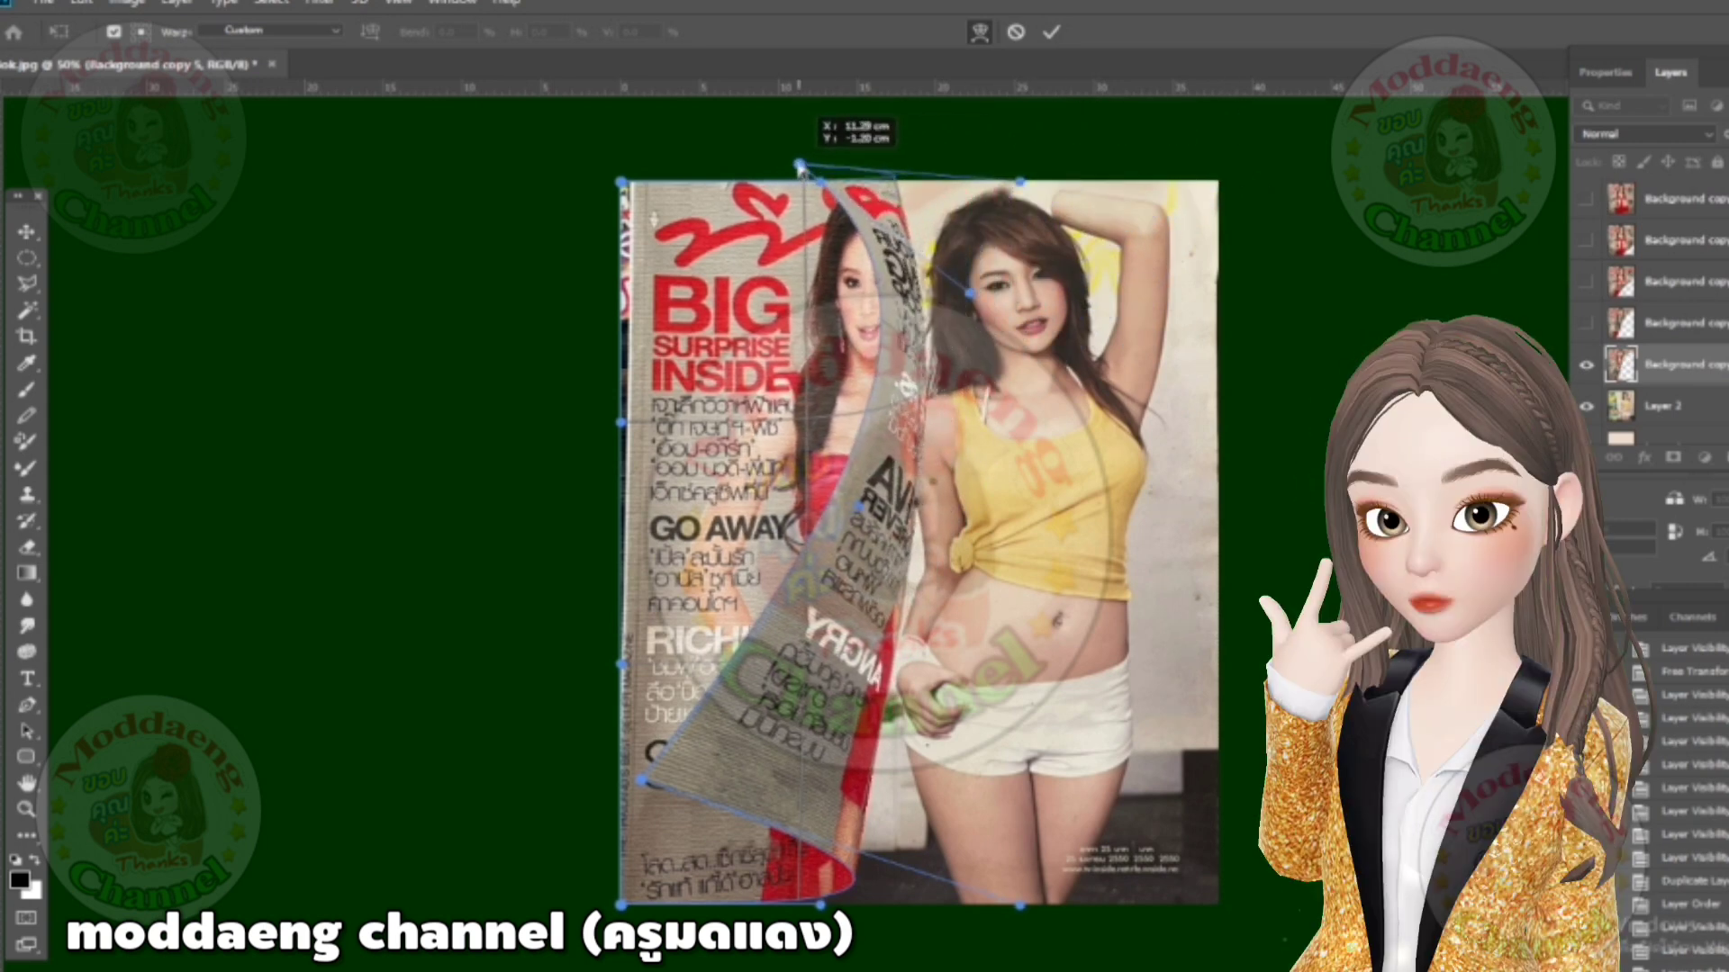
{"action": "left_click_drag", "start_coordinate": [800, 166], "coordinate": [797, 165]}
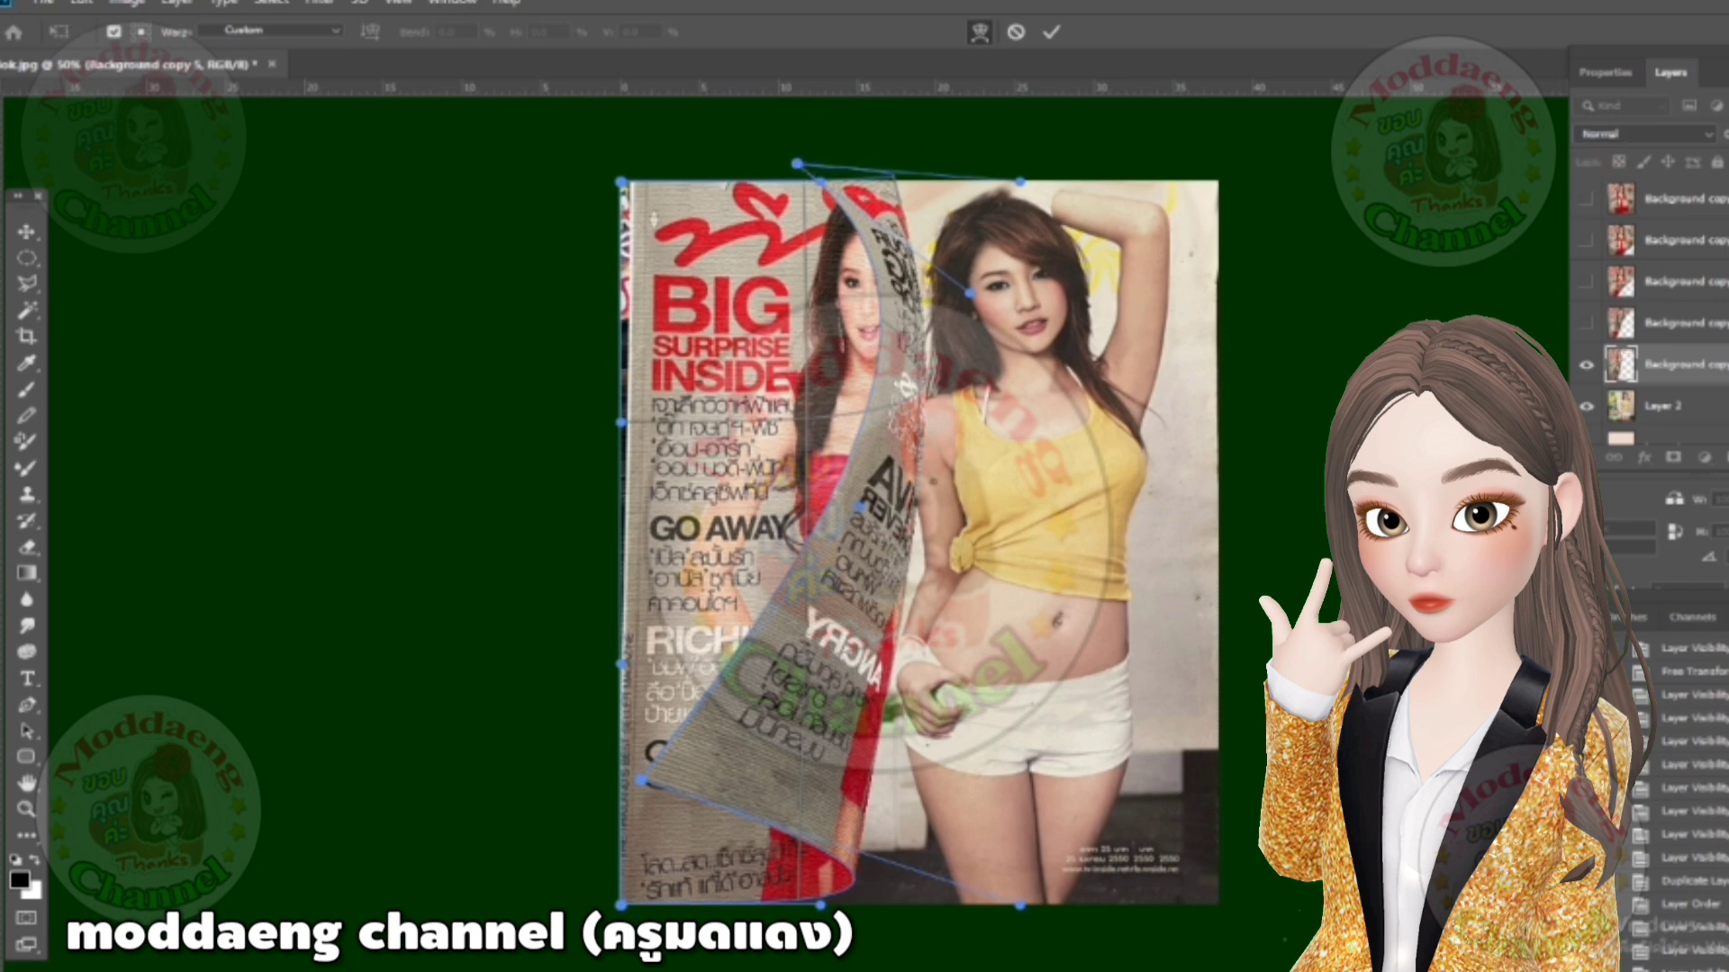
{"action": "key", "text": "Return"}
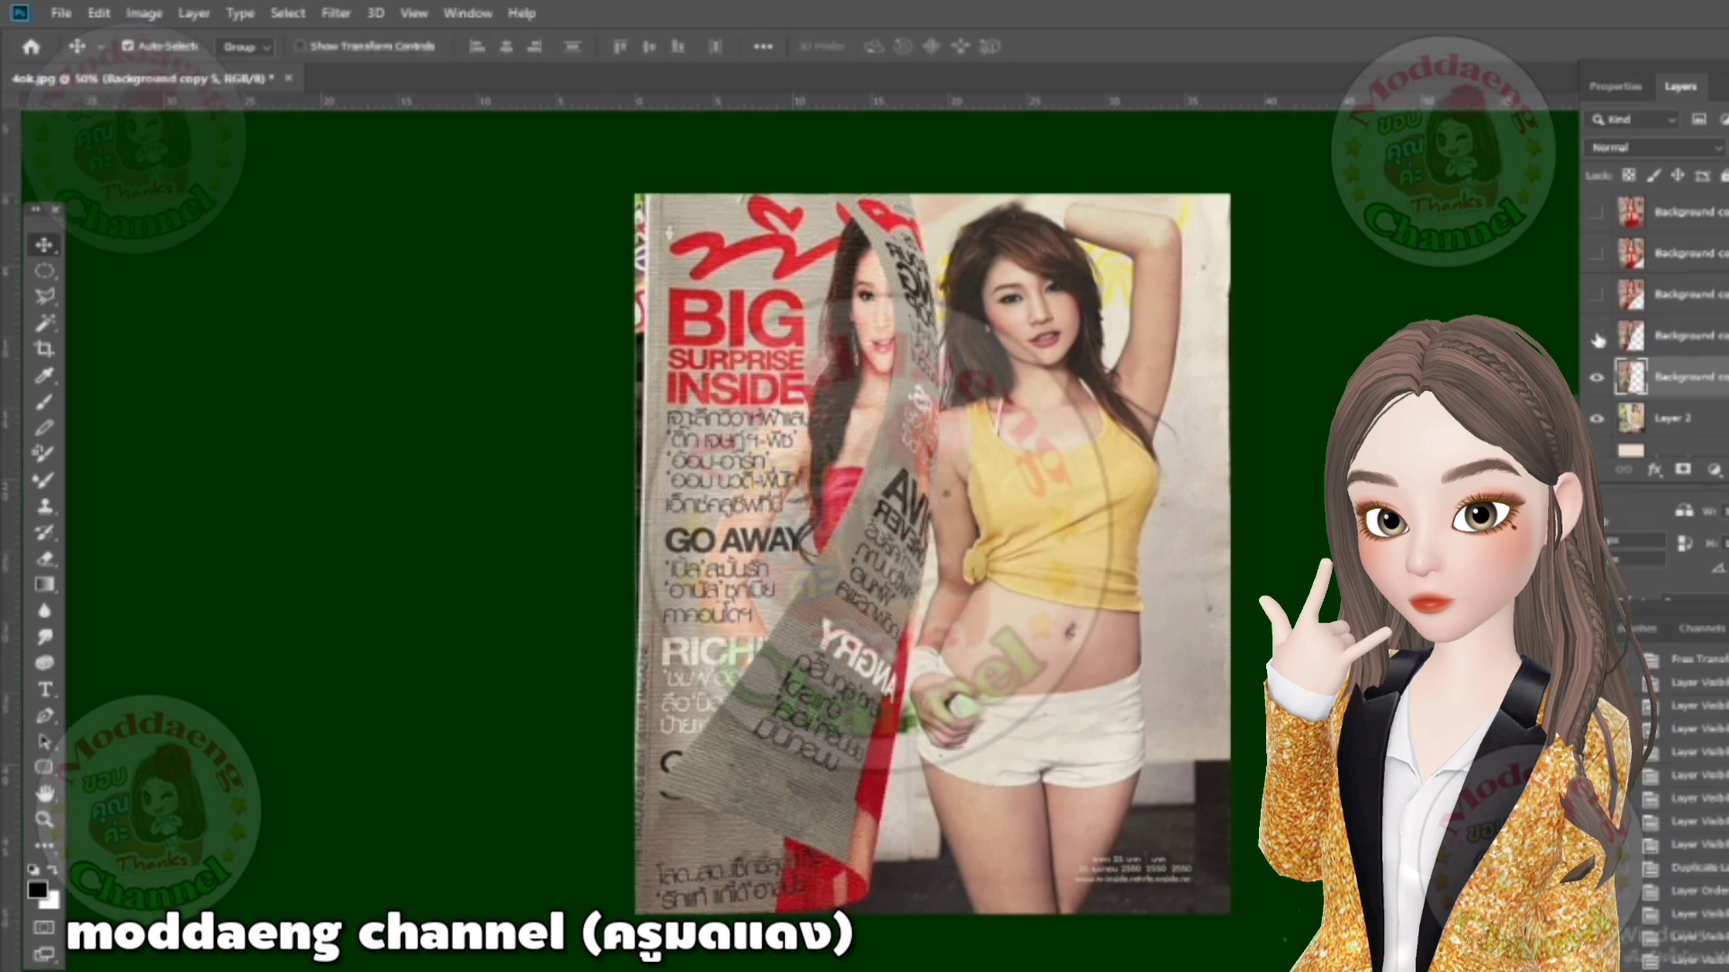
Step: Show the curl layers again, then duplicate the top cover and move the copy to the bottom
{"action": "left_click", "coordinate": [1598, 335]}
{"action": "left_click", "coordinate": [1598, 295]}
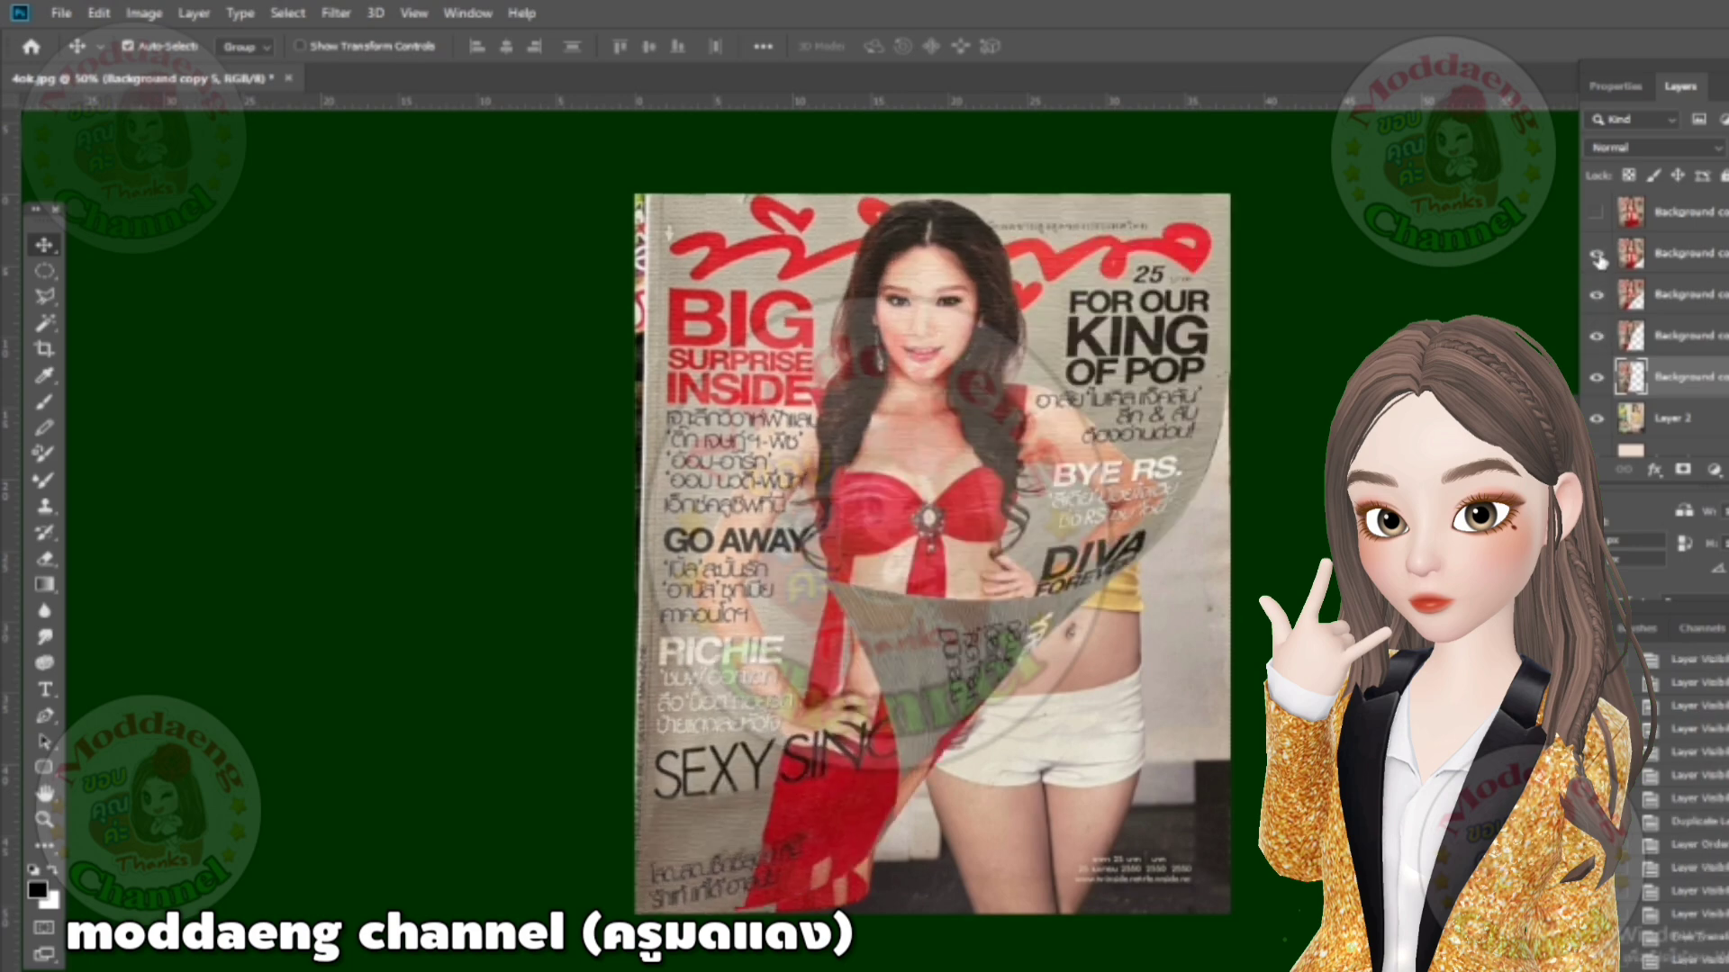
{"action": "left_click", "coordinate": [1598, 211]}
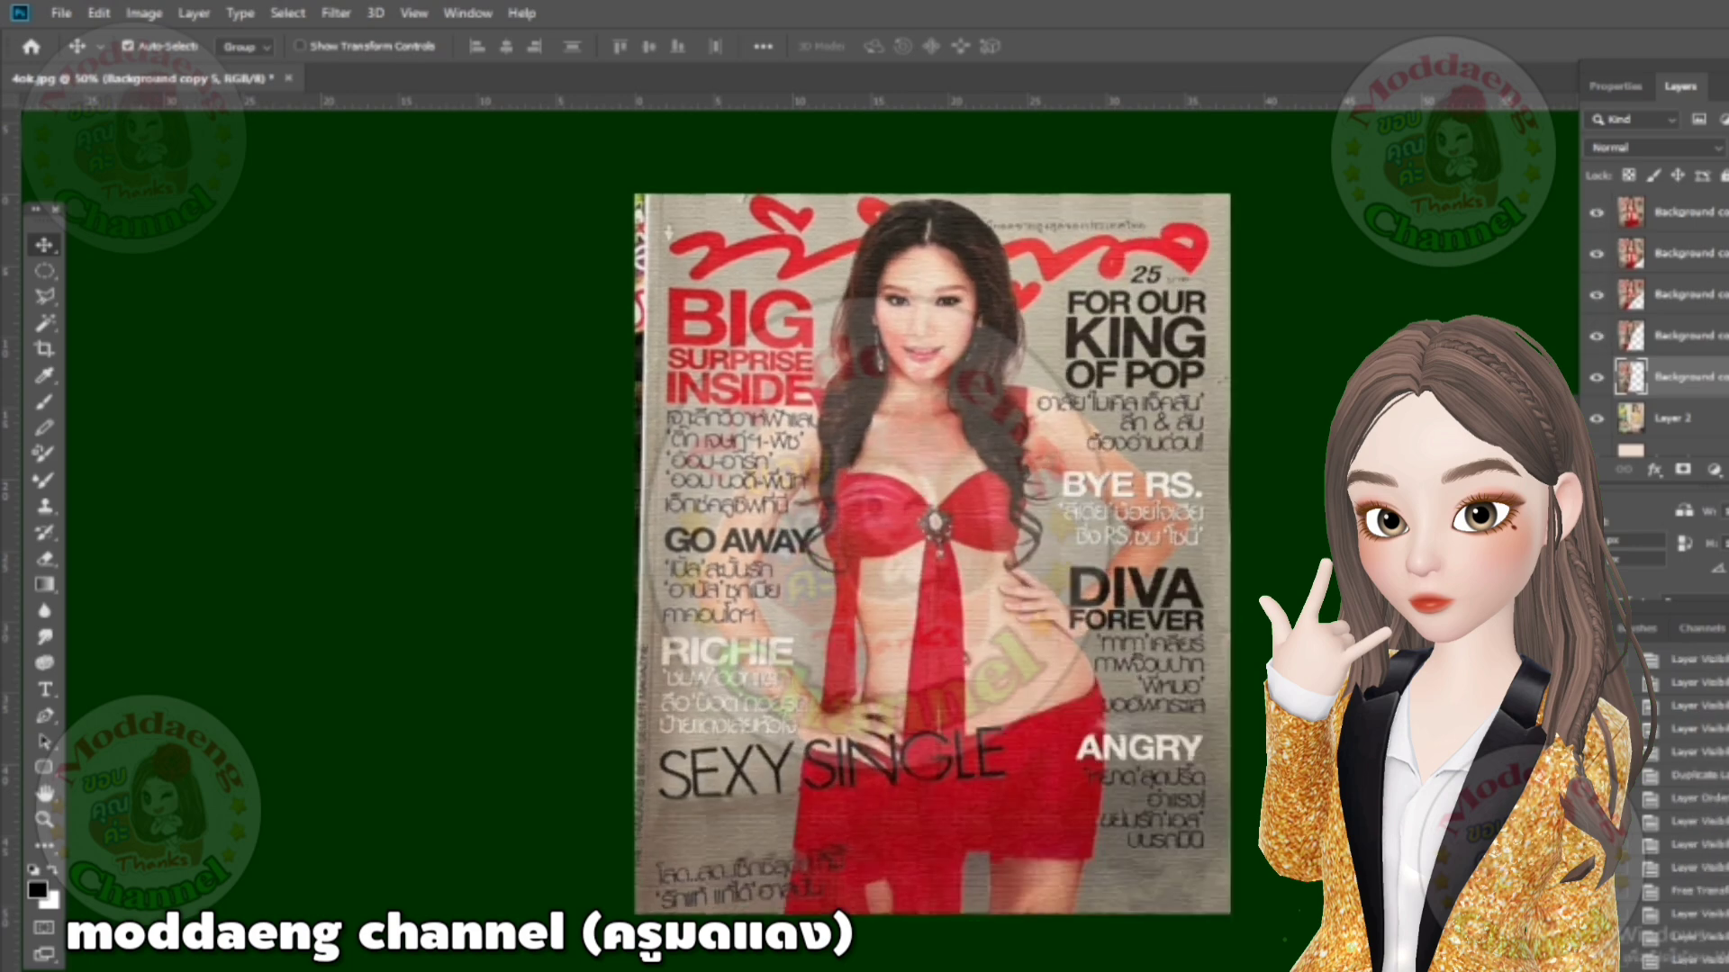
{"action": "left_click", "coordinate": [1684, 212]}
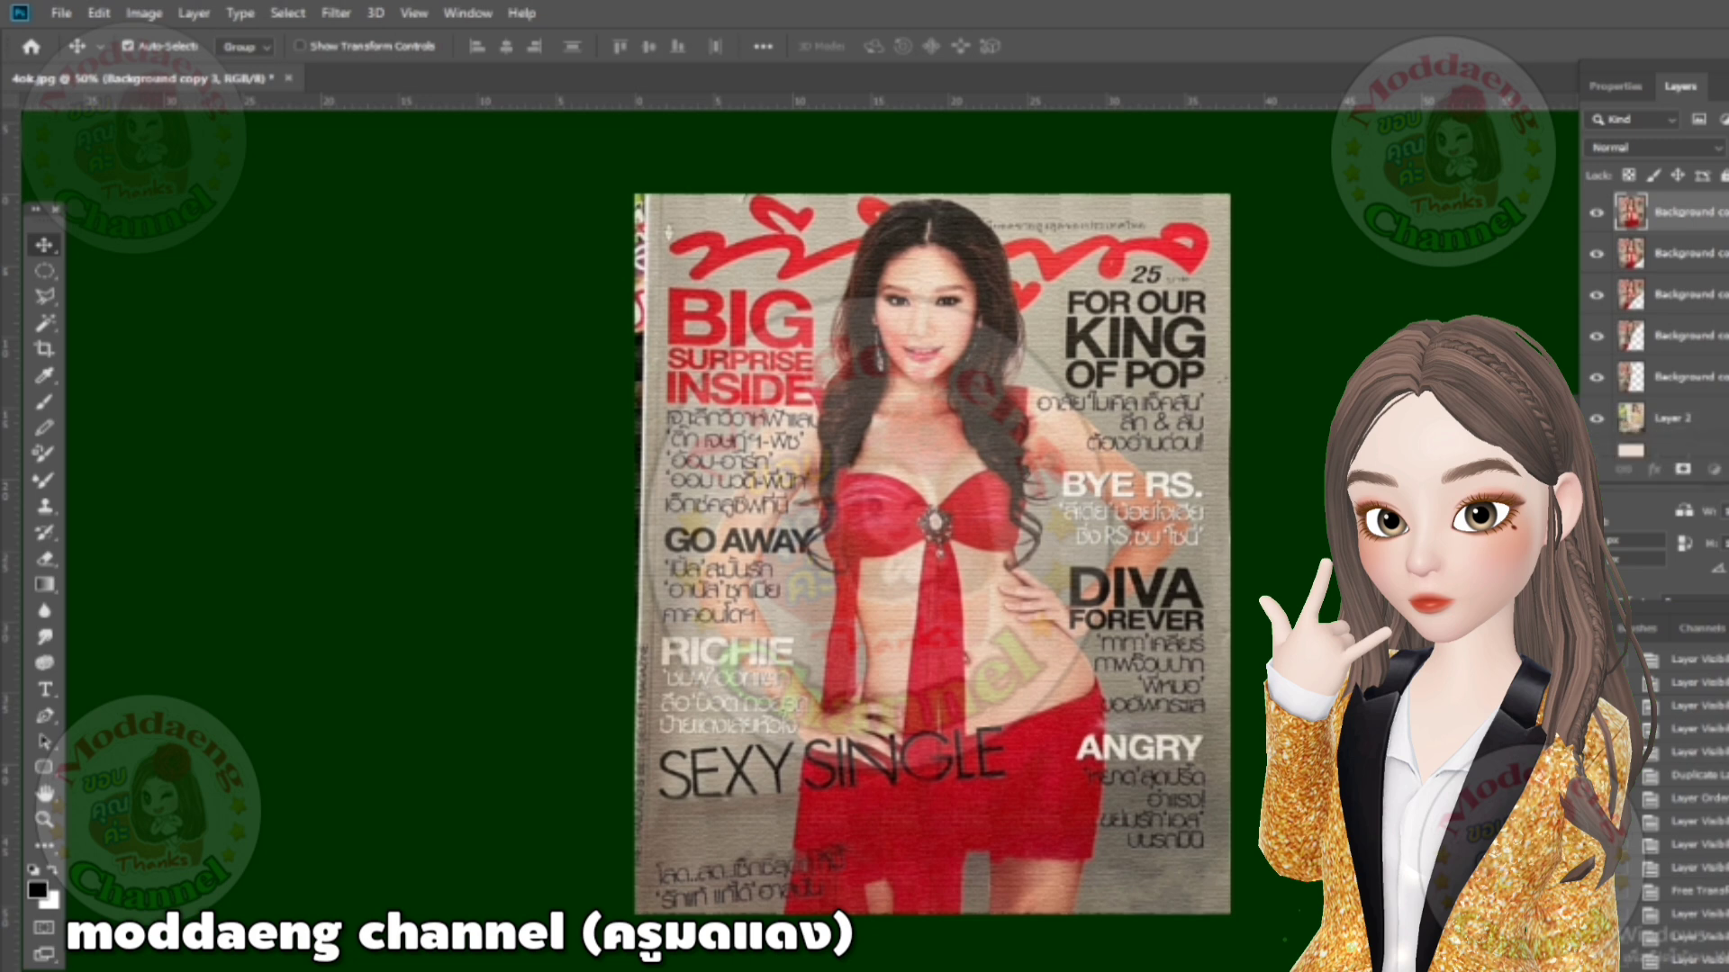
{"action": "key", "text": "ctrl+j"}
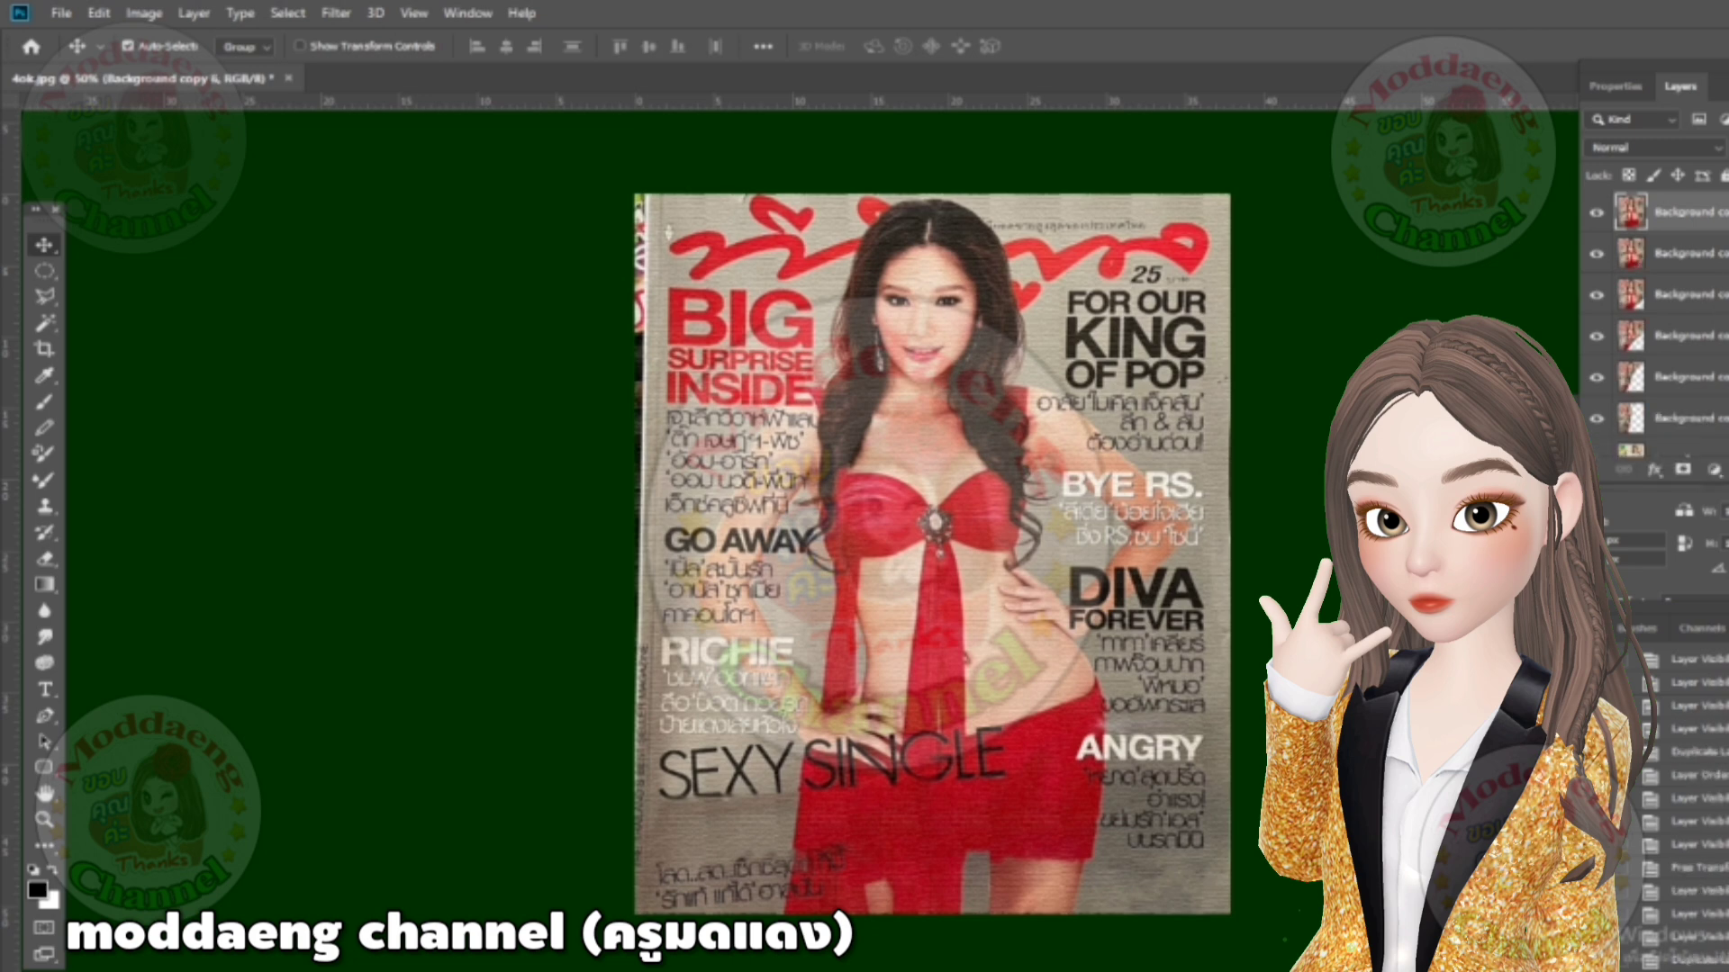
{"action": "left_click_drag", "start_coordinate": [1725, 209], "coordinate": [1684, 437]}
Step: Hide the five layers above, leaving only Background copy 6 visible
{"action": "left_click", "coordinate": [1592, 376]}
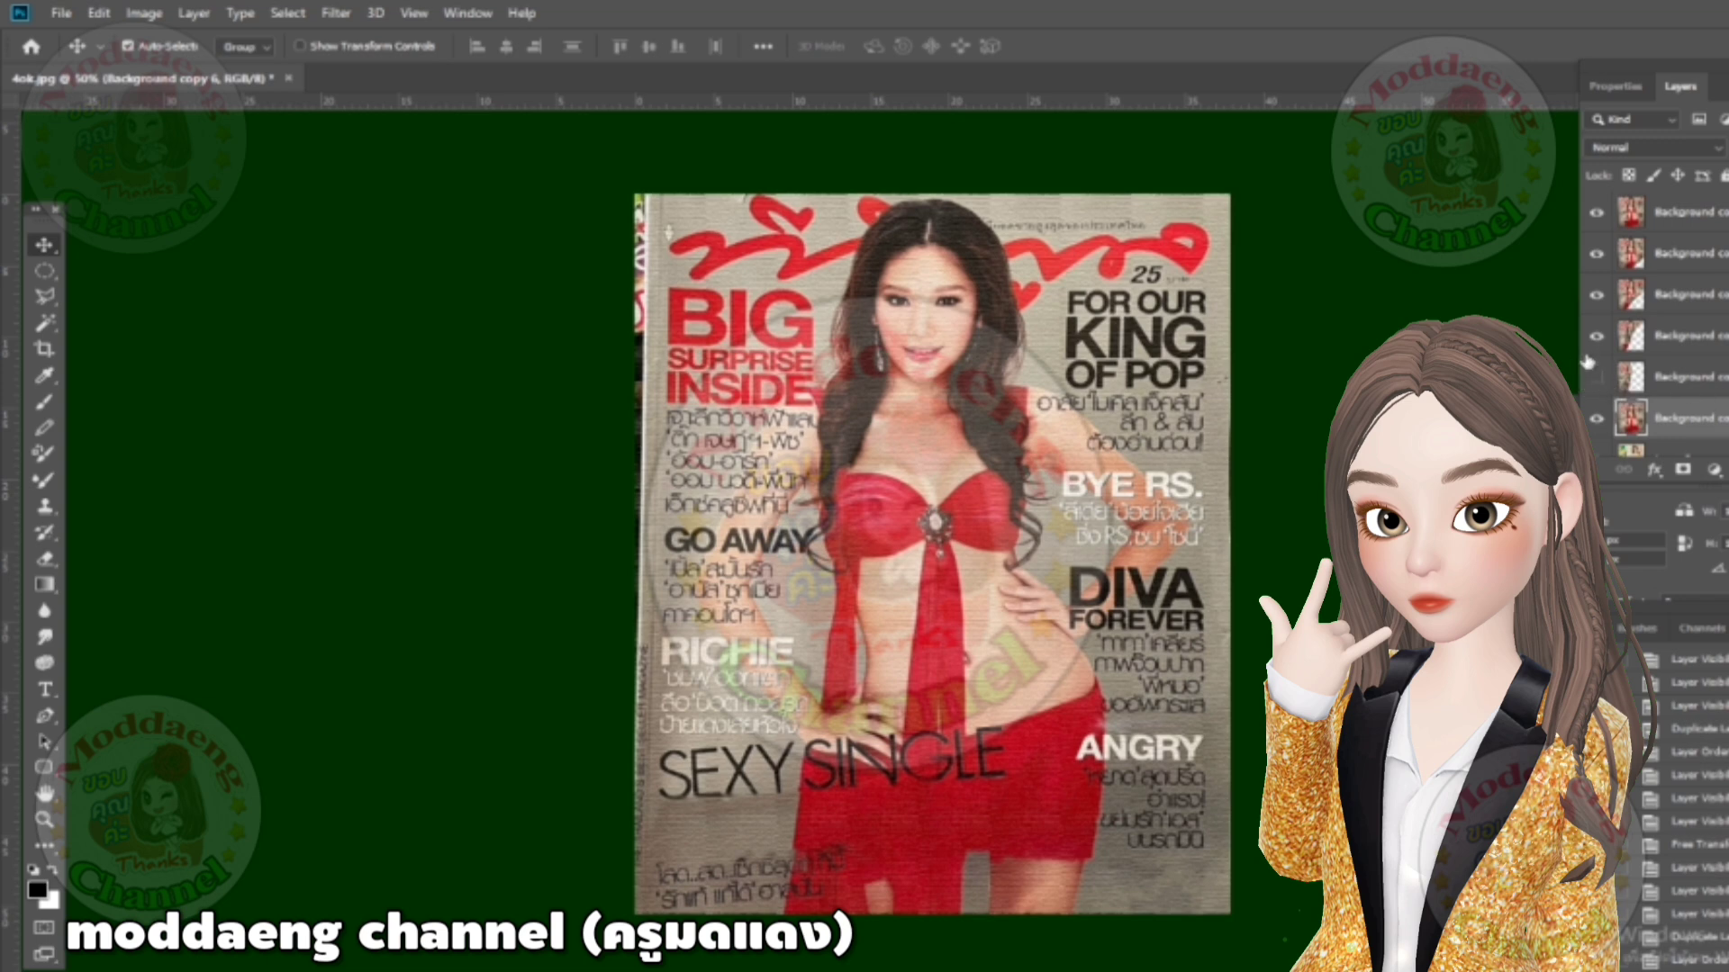
{"action": "left_click", "coordinate": [1596, 336]}
{"action": "left_click", "coordinate": [1596, 294]}
{"action": "left_click", "coordinate": [1596, 252]}
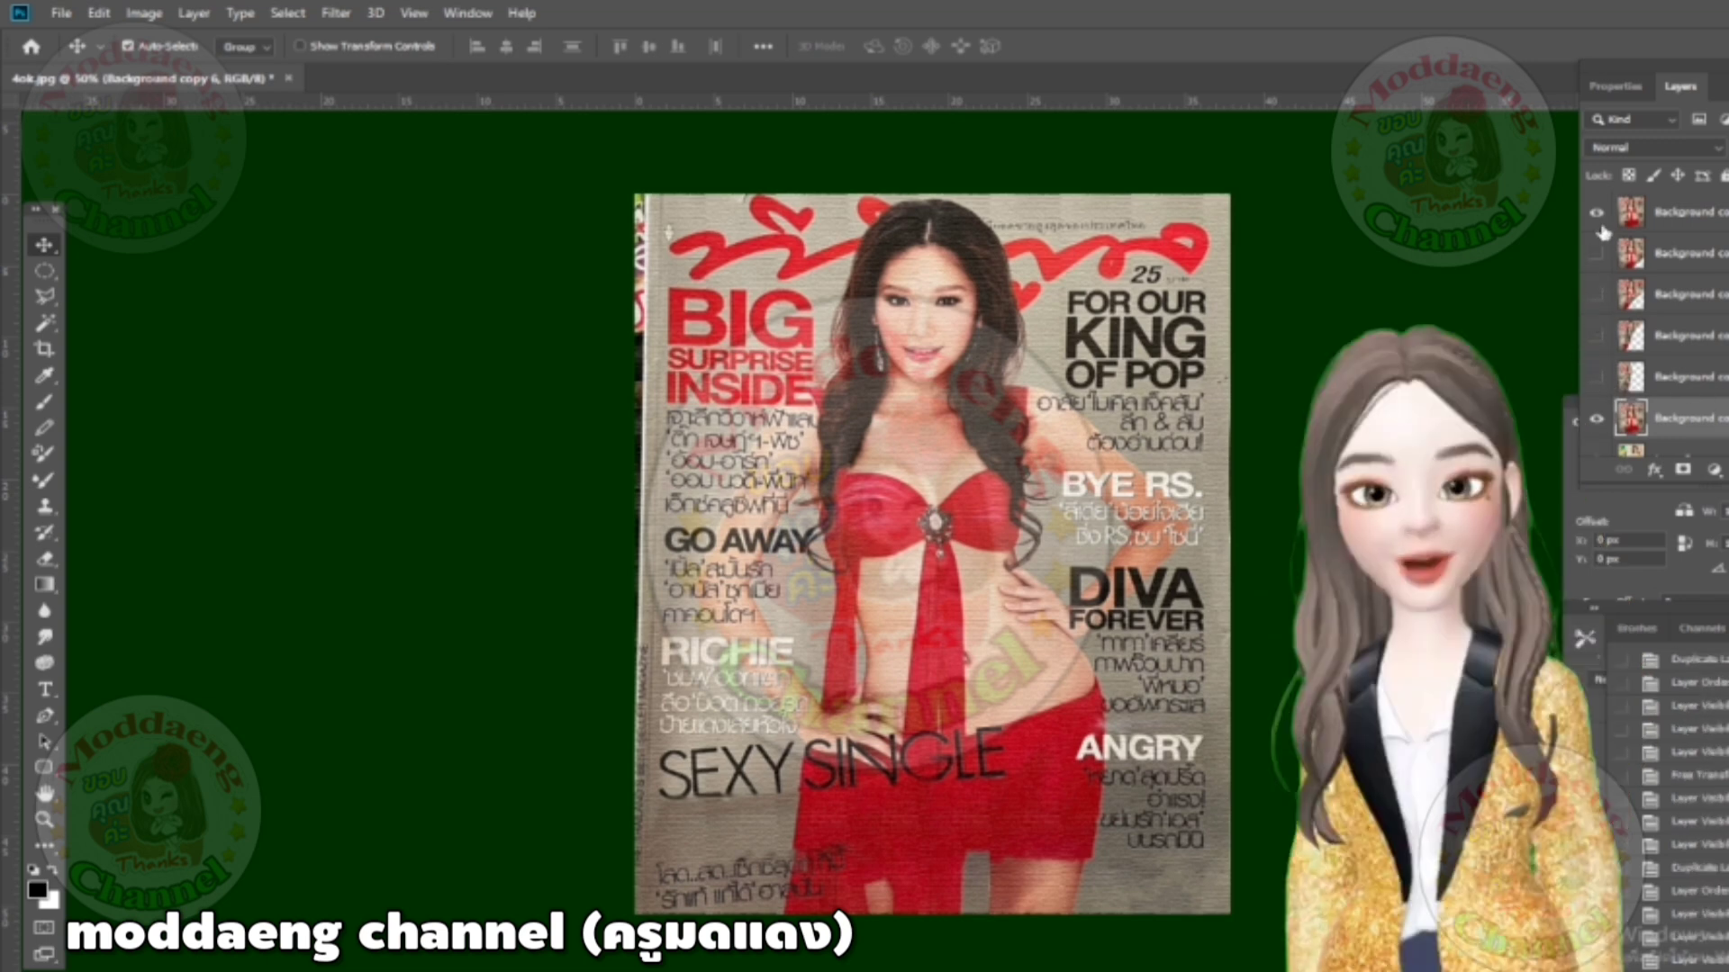
{"action": "left_click", "coordinate": [1597, 212]}
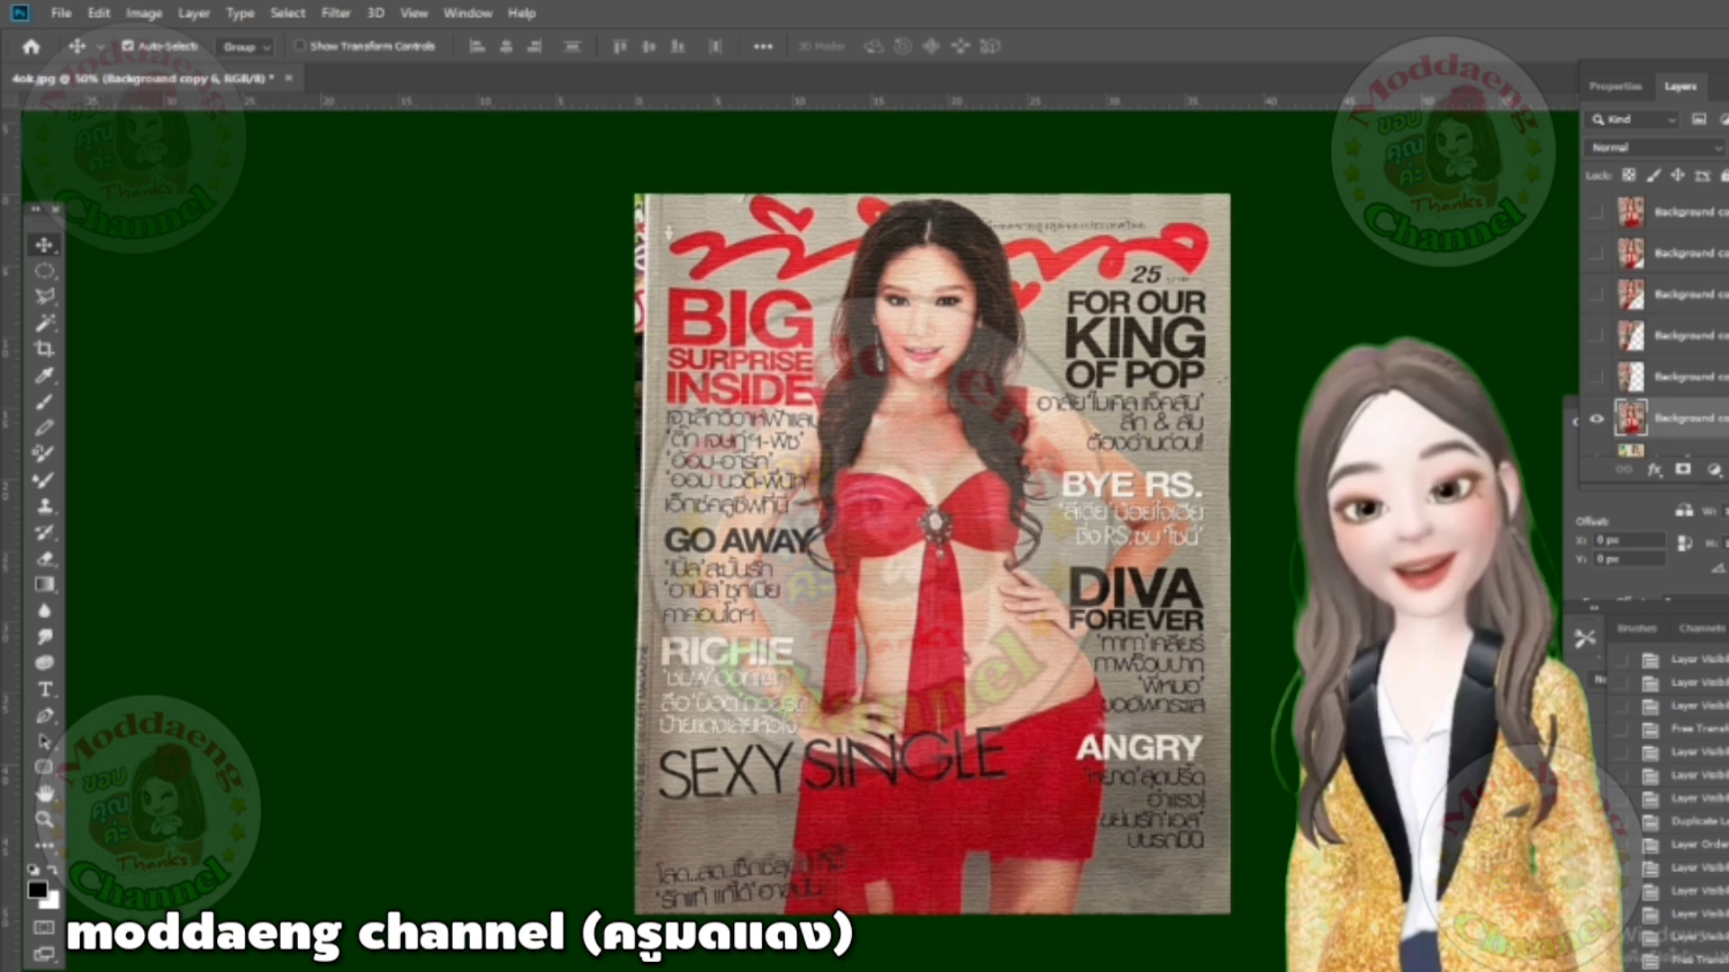
Step: Warp Background copy 6, pulling the bottom-right and top-right corners far left
{"action": "key", "text": "ctrl+t"}
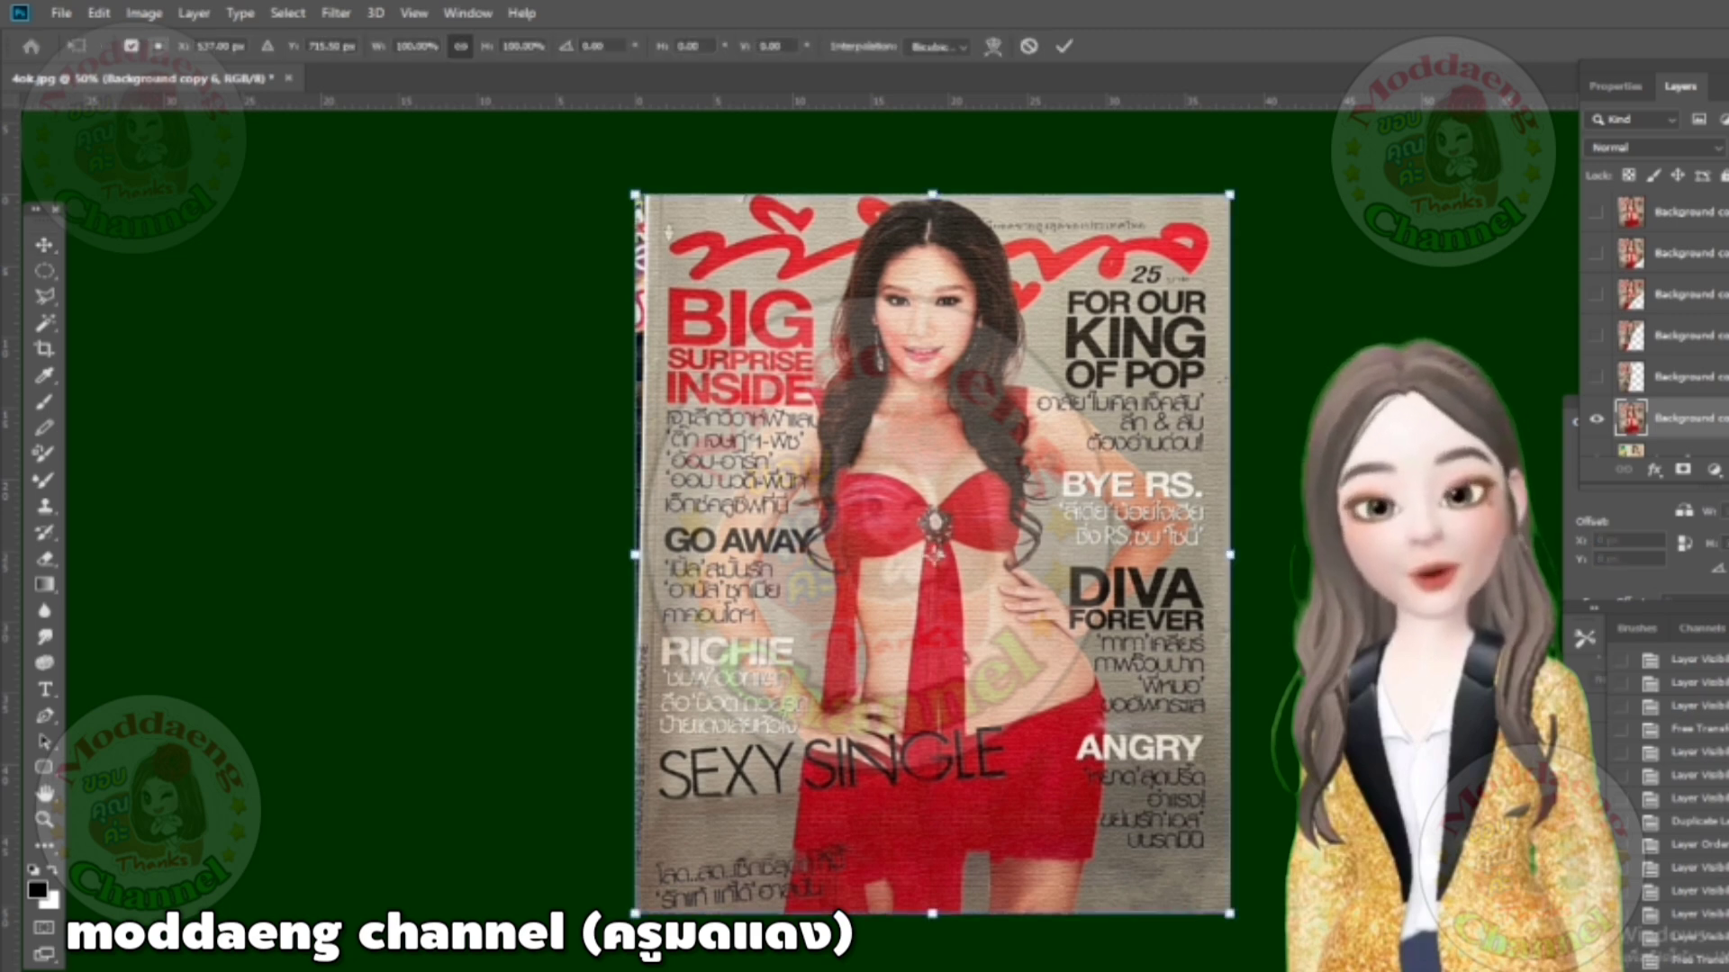
{"action": "right_click", "coordinate": [1064, 498]}
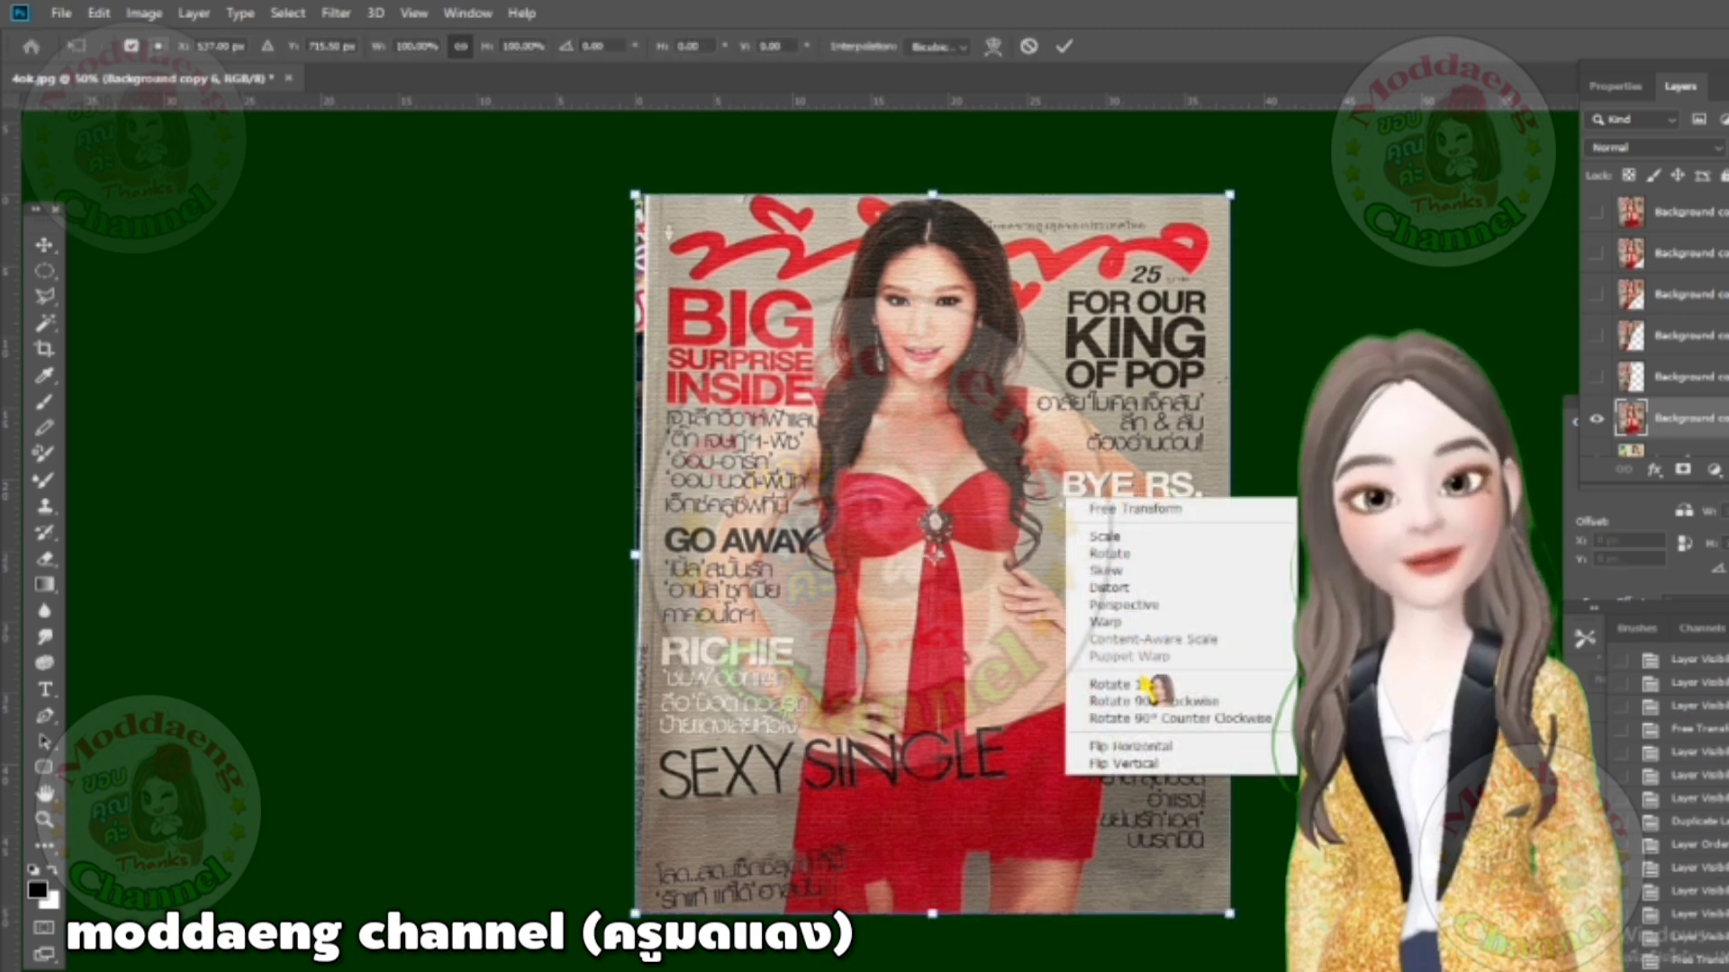
{"action": "left_click", "coordinate": [1105, 621]}
{"action": "left_click_drag", "start_coordinate": [1230, 919], "coordinate": [1197, 418]}
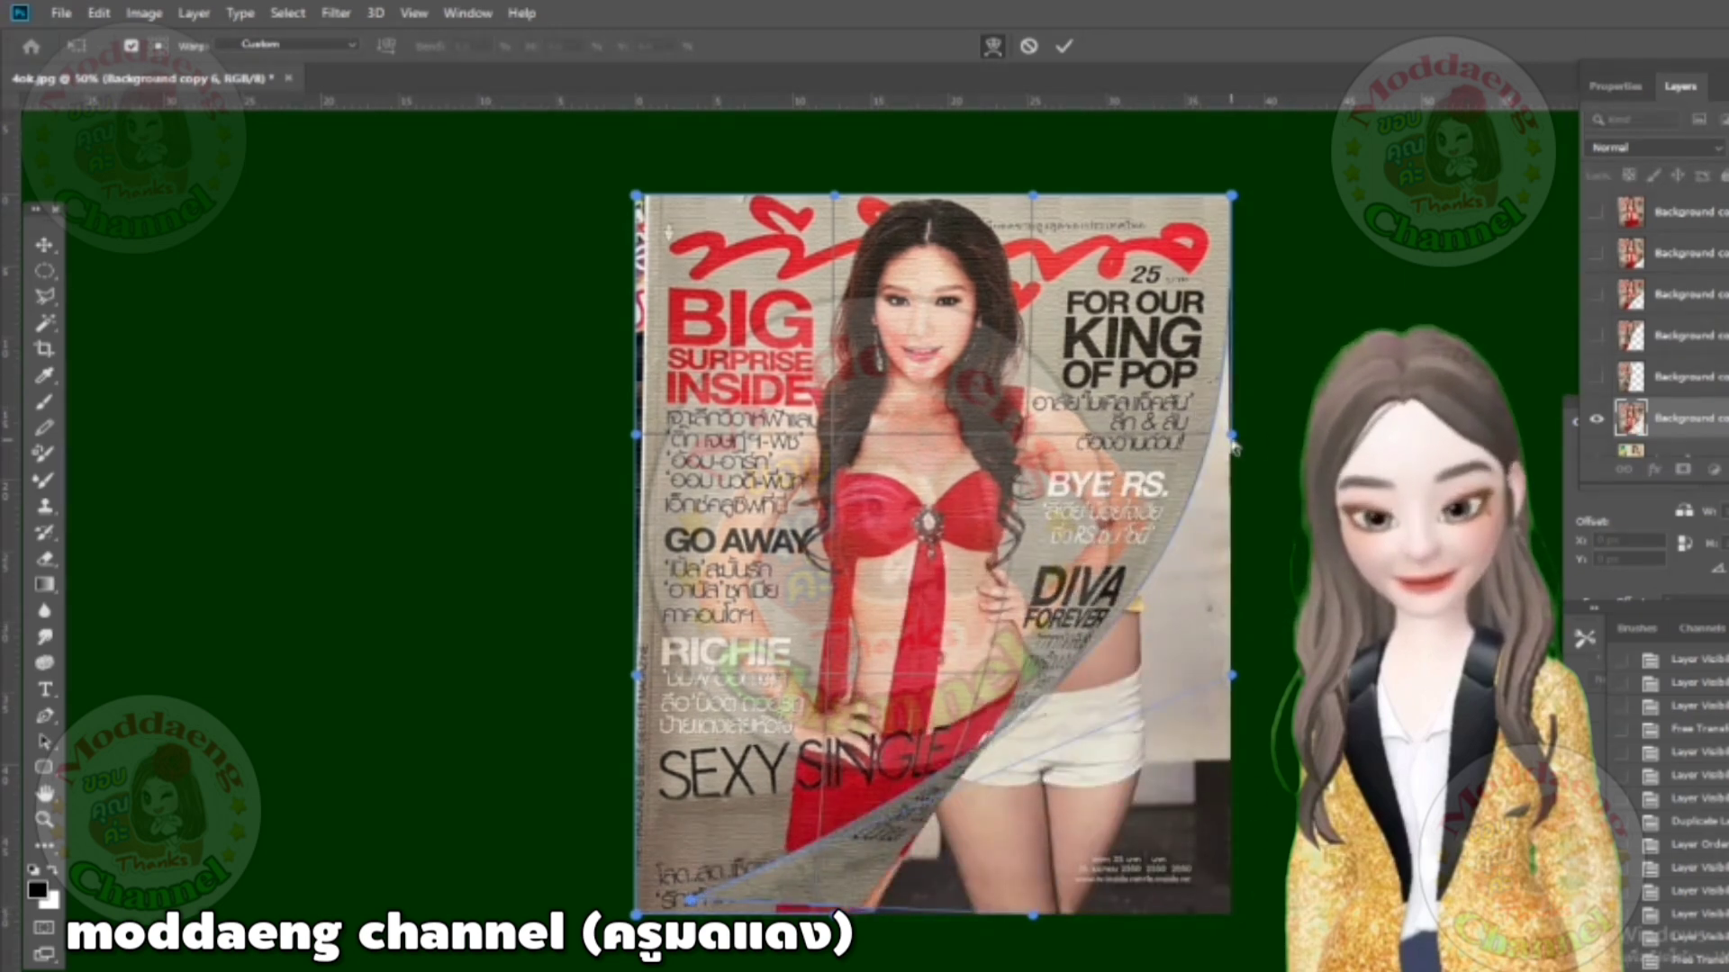
{"action": "left_click_drag", "start_coordinate": [1235, 447], "coordinate": [1108, 225]}
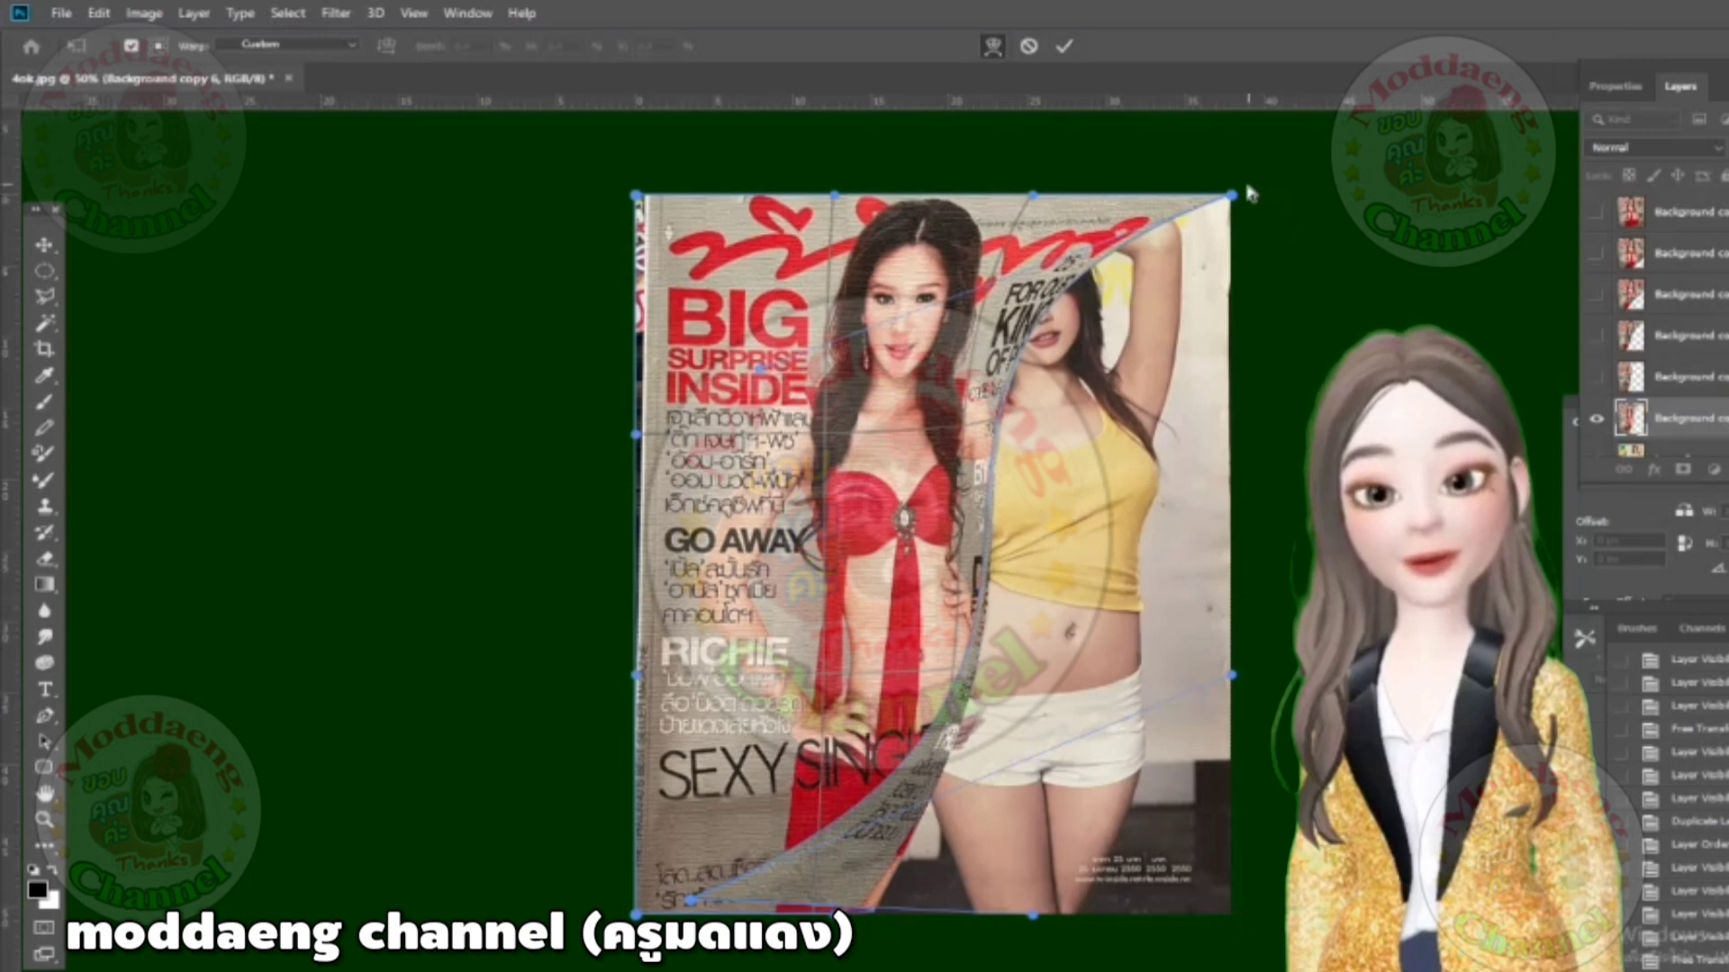
{"action": "left_click_drag", "start_coordinate": [1232, 196], "coordinate": [698, 187]}
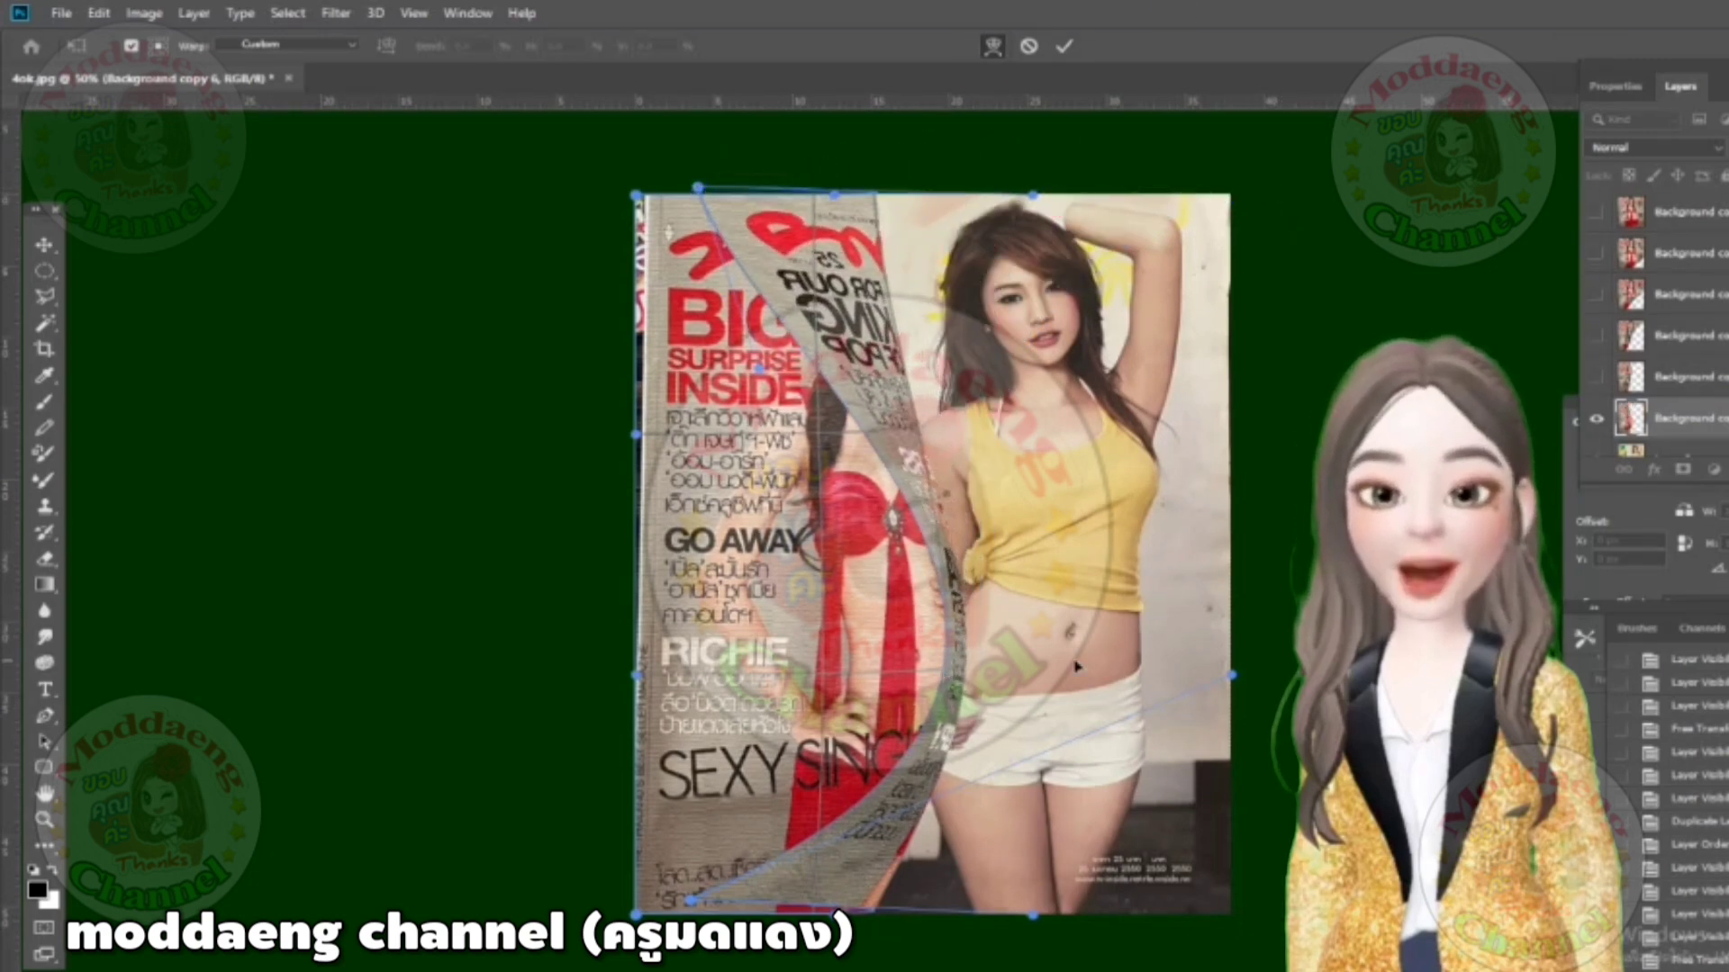
Step: Refine the curl into a narrow vertical strip along the left edge and commit the warp
{"action": "mouse_move", "coordinate": [1178, 684]}
{"action": "left_mouse_down"}
{"action": "mouse_move", "coordinate": [705, 689]}
{"action": "mouse_move", "coordinate": [483, 648]}
{"action": "mouse_move", "coordinate": [850, 686]}
{"action": "left_mouse_up"}
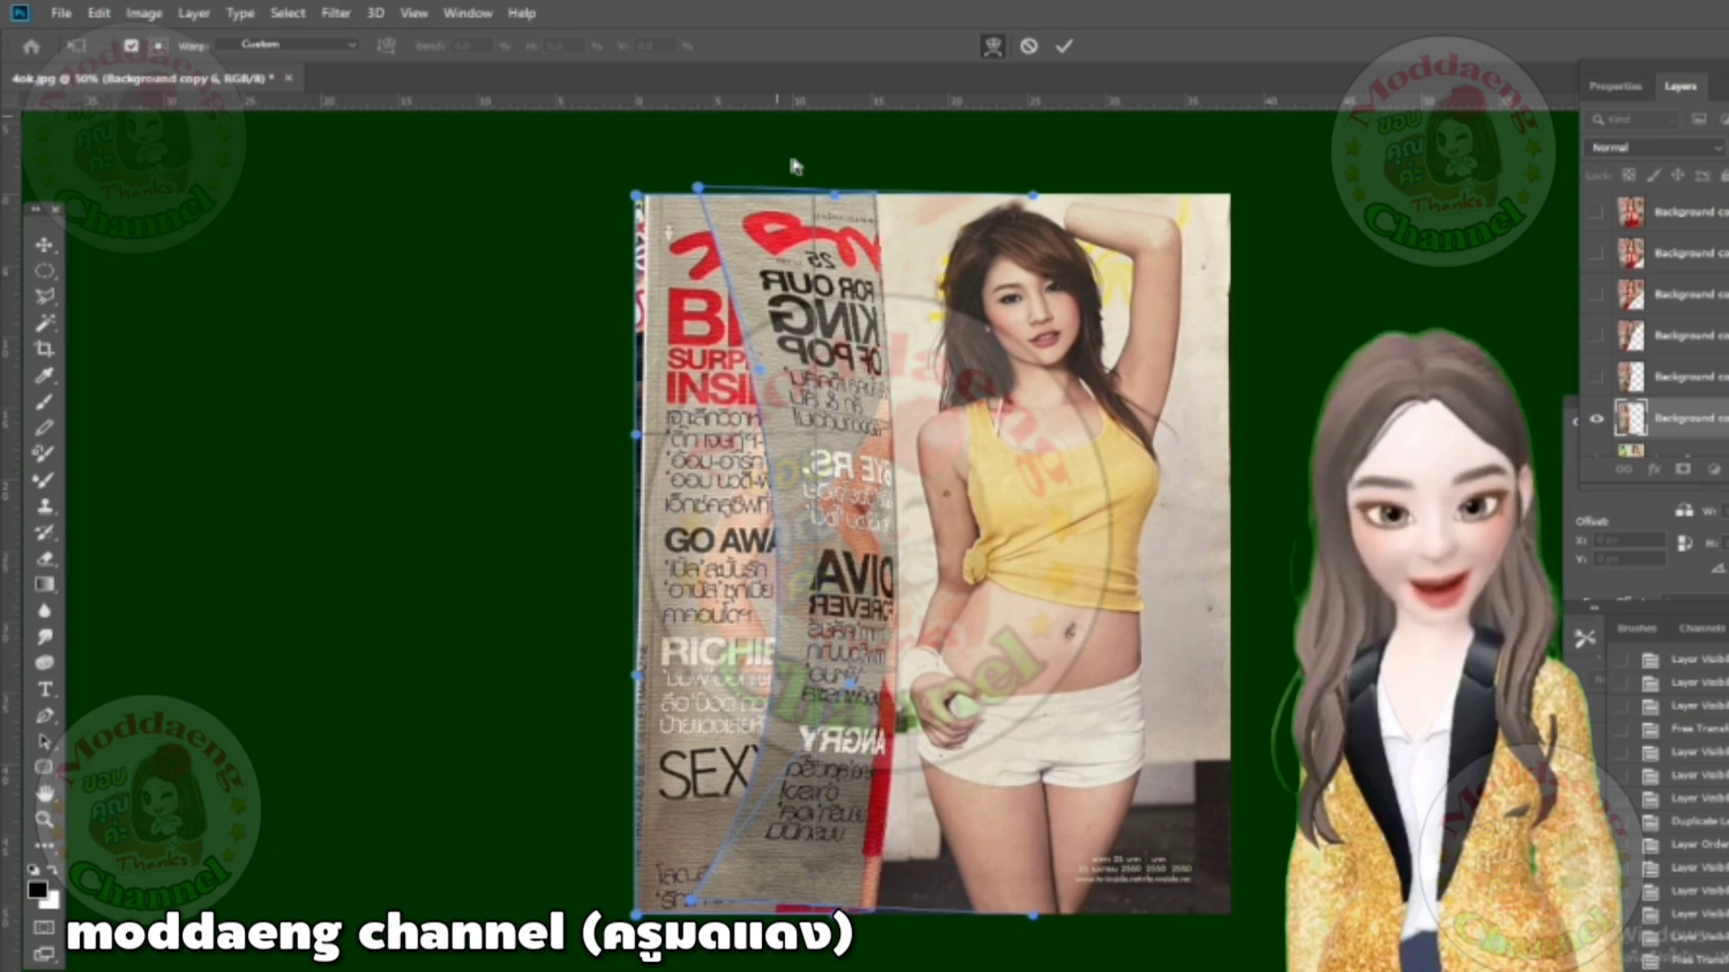
{"action": "mouse_move", "coordinate": [699, 188]}
{"action": "left_mouse_down"}
{"action": "mouse_move", "coordinate": [773, 168]}
{"action": "mouse_move", "coordinate": [844, 175]}
{"action": "mouse_move", "coordinate": [795, 169]}
{"action": "left_mouse_up"}
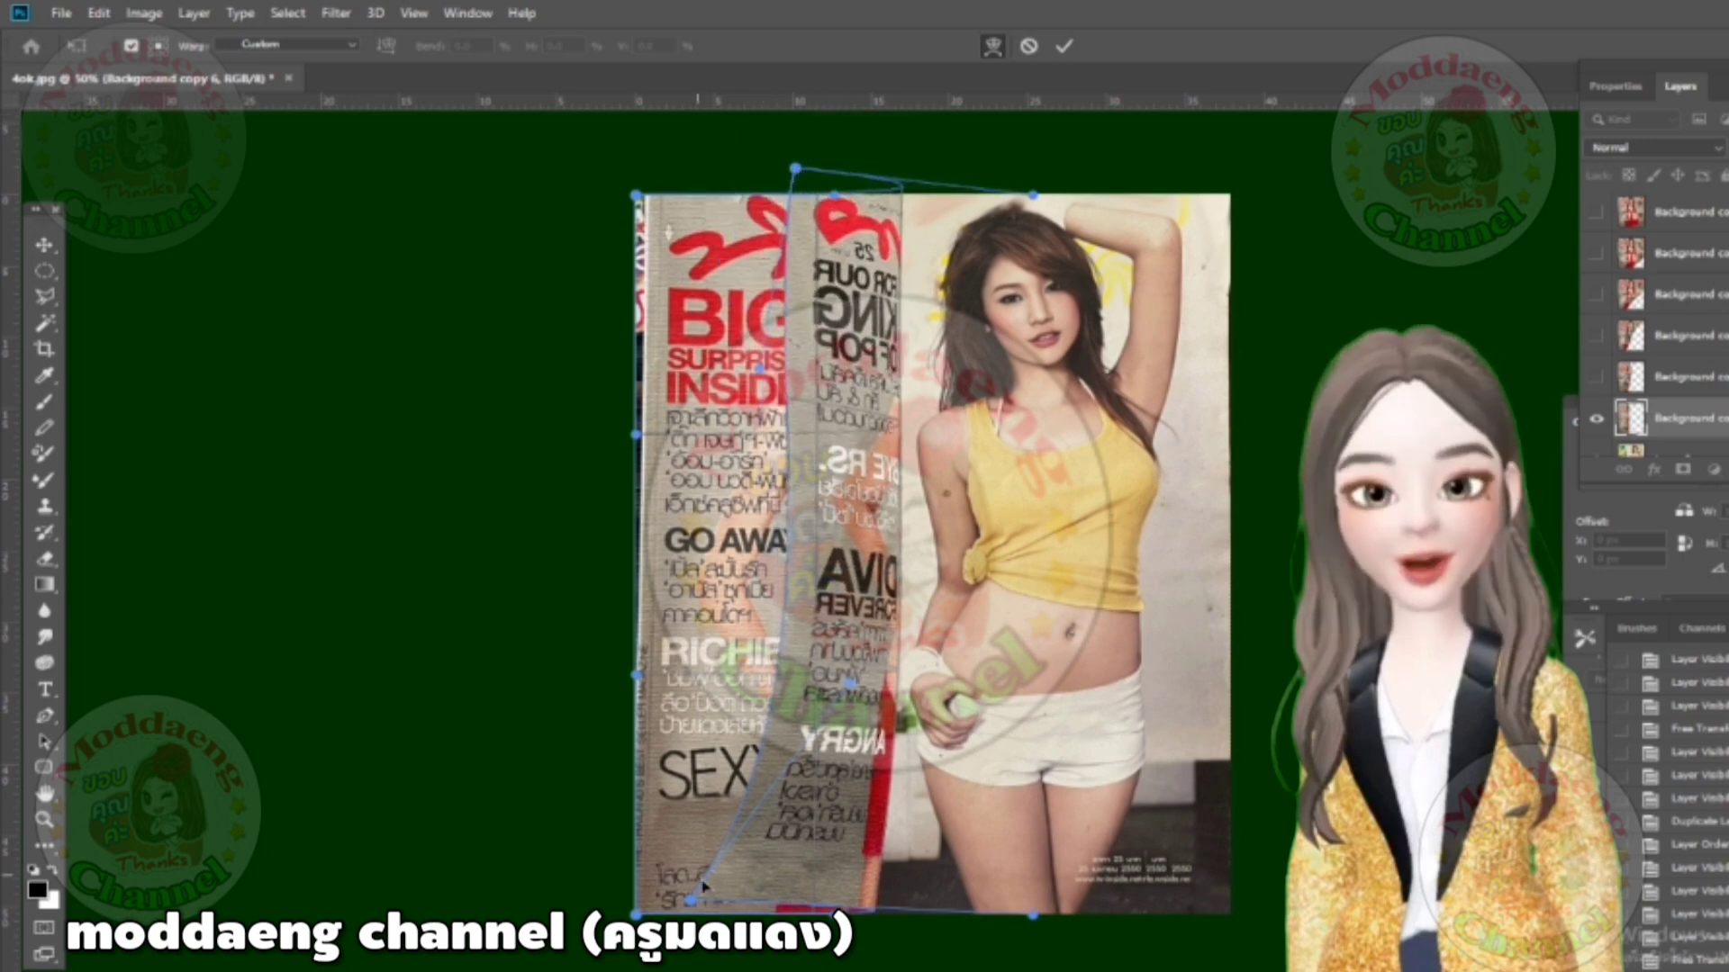
{"action": "mouse_move", "coordinate": [691, 900]}
{"action": "left_mouse_down"}
{"action": "mouse_move", "coordinate": [360, 911]}
{"action": "mouse_move", "coordinate": [653, 915]}
{"action": "left_mouse_up"}
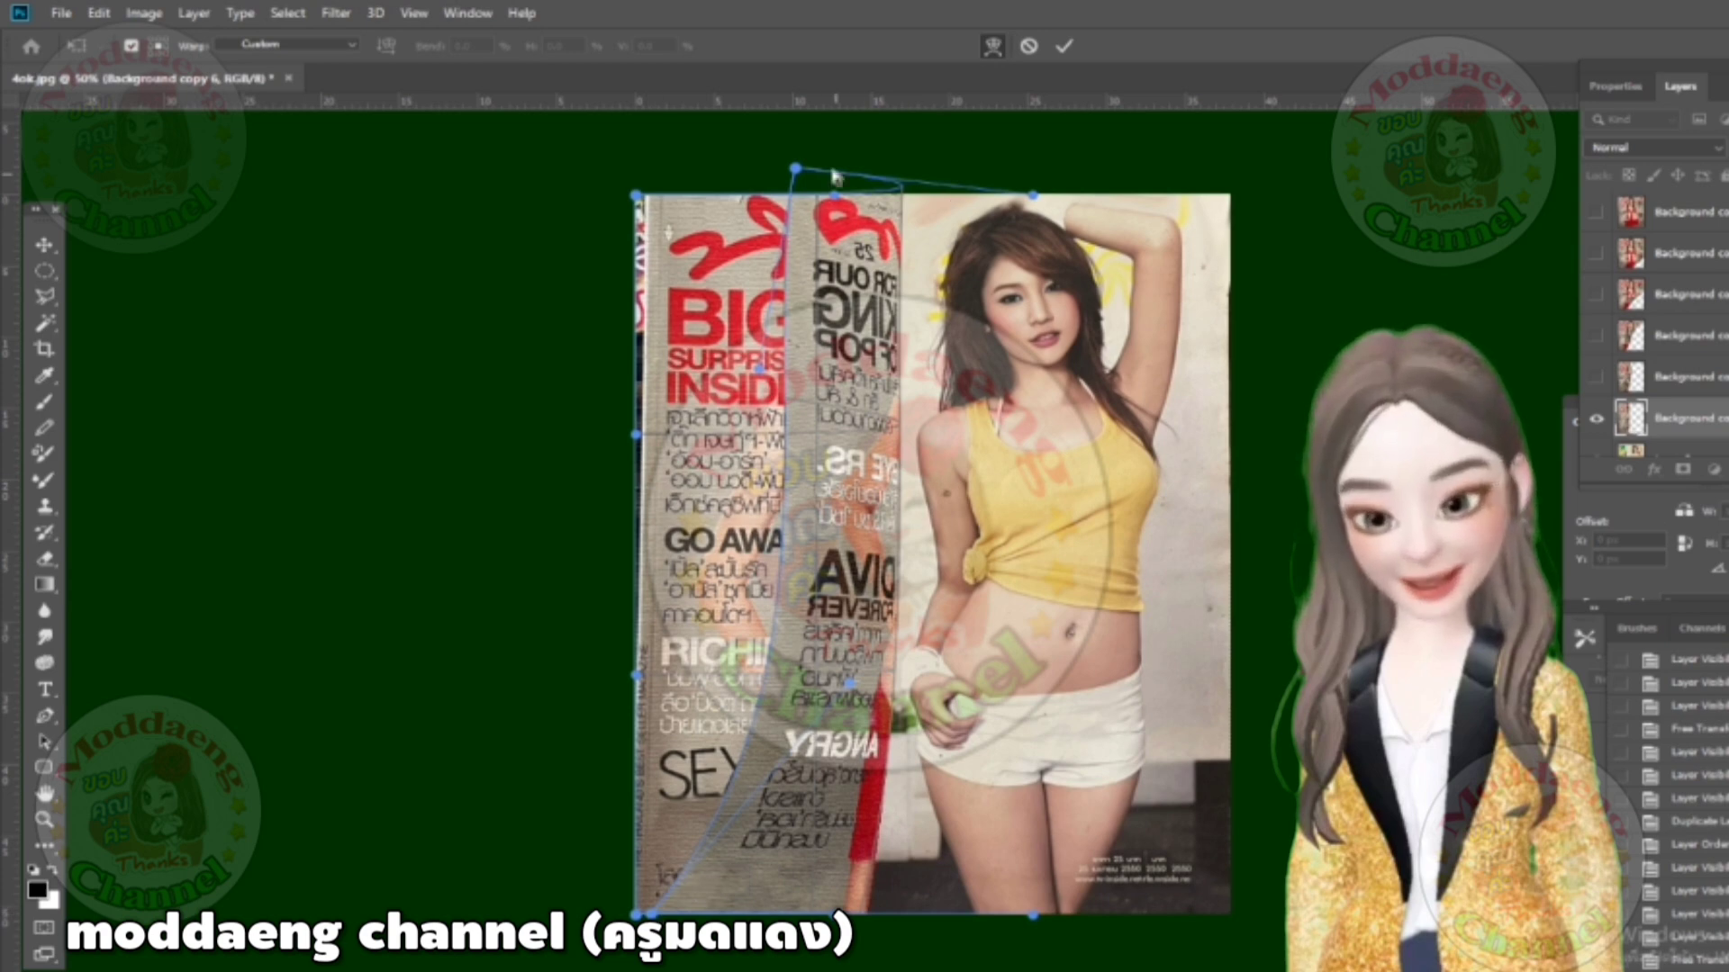
{"action": "mouse_move", "coordinate": [803, 176]}
{"action": "left_mouse_down"}
{"action": "mouse_move", "coordinate": [856, 229]}
{"action": "mouse_move", "coordinate": [734, 199]}
{"action": "mouse_move", "coordinate": [624, 204]}
{"action": "mouse_move", "coordinate": [589, 166]}
{"action": "mouse_move", "coordinate": [734, 243]}
{"action": "mouse_move", "coordinate": [663, 345]}
{"action": "left_mouse_up"}
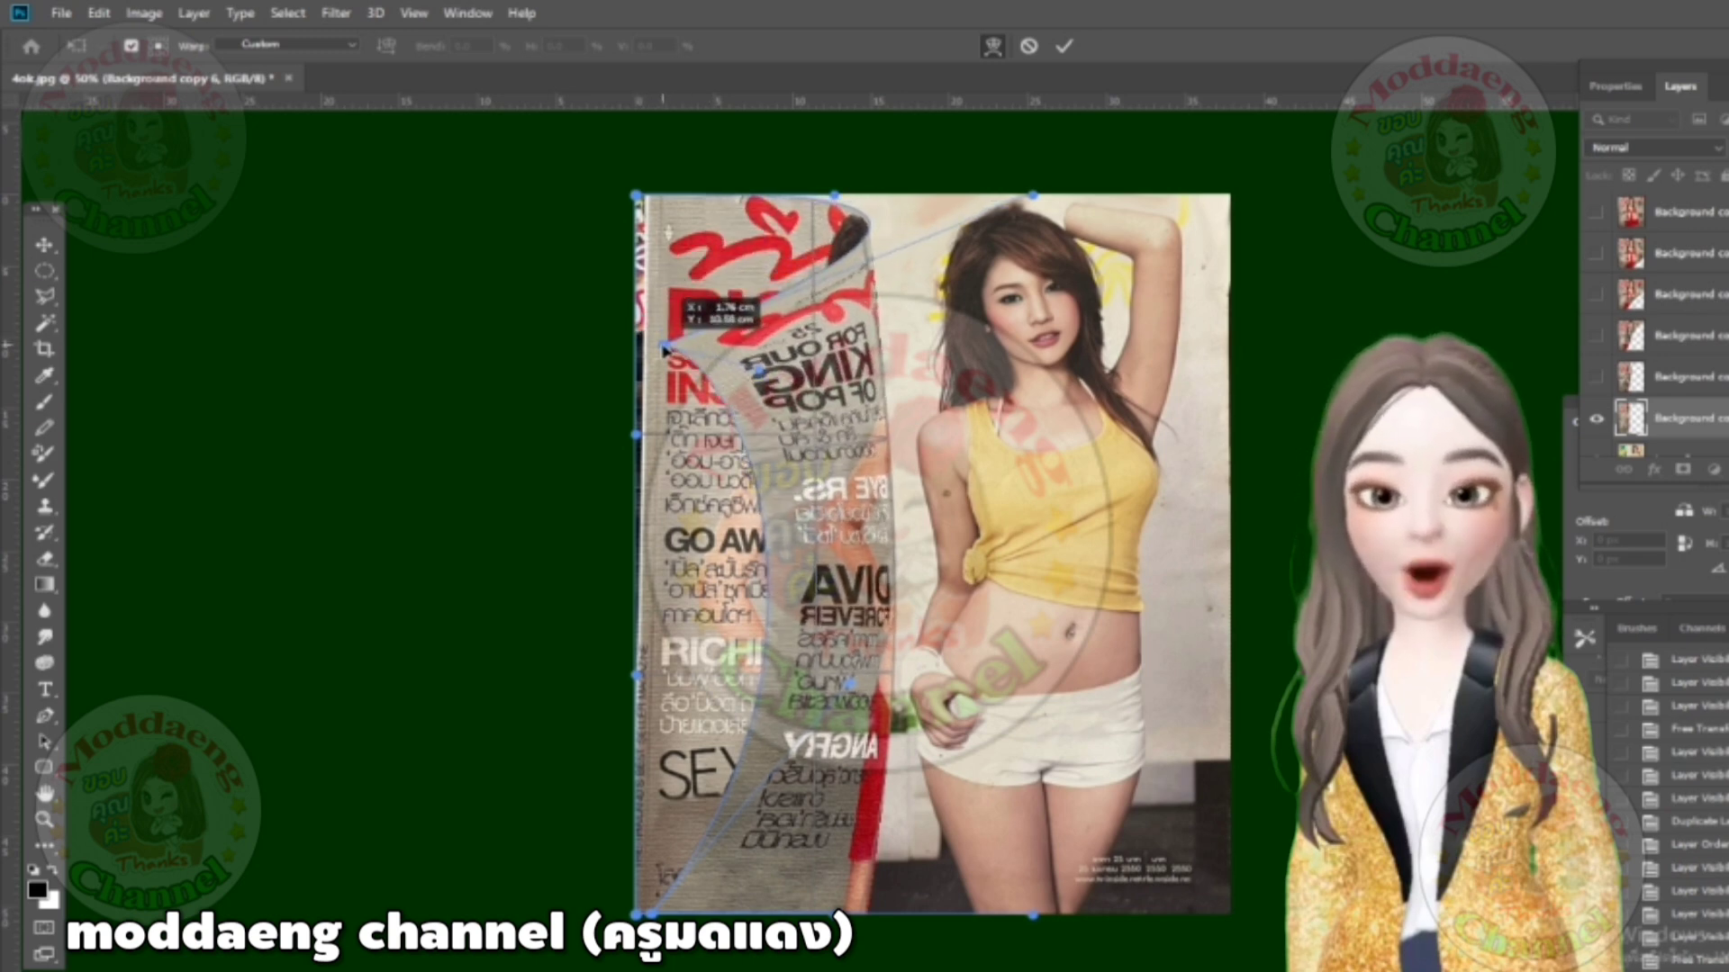
{"action": "mouse_move", "coordinate": [848, 685]}
{"action": "left_mouse_down"}
{"action": "mouse_move", "coordinate": [556, 725]}
{"action": "mouse_move", "coordinate": [825, 720]}
{"action": "left_mouse_up"}
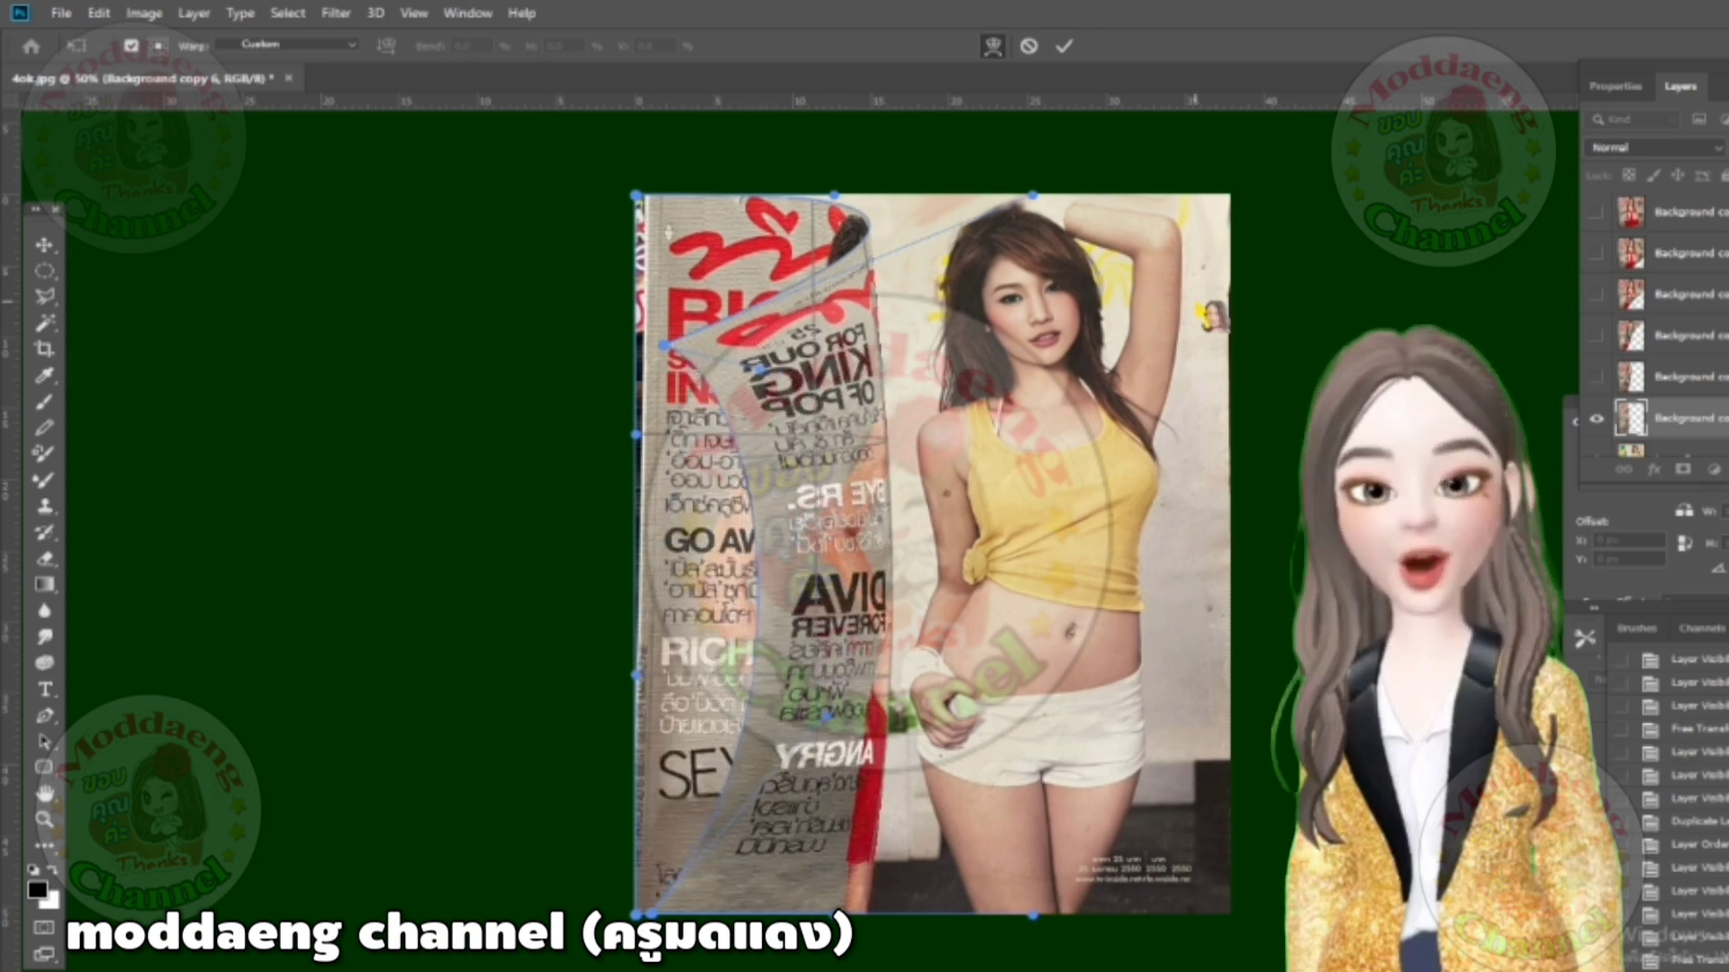
{"action": "key", "text": "Return"}
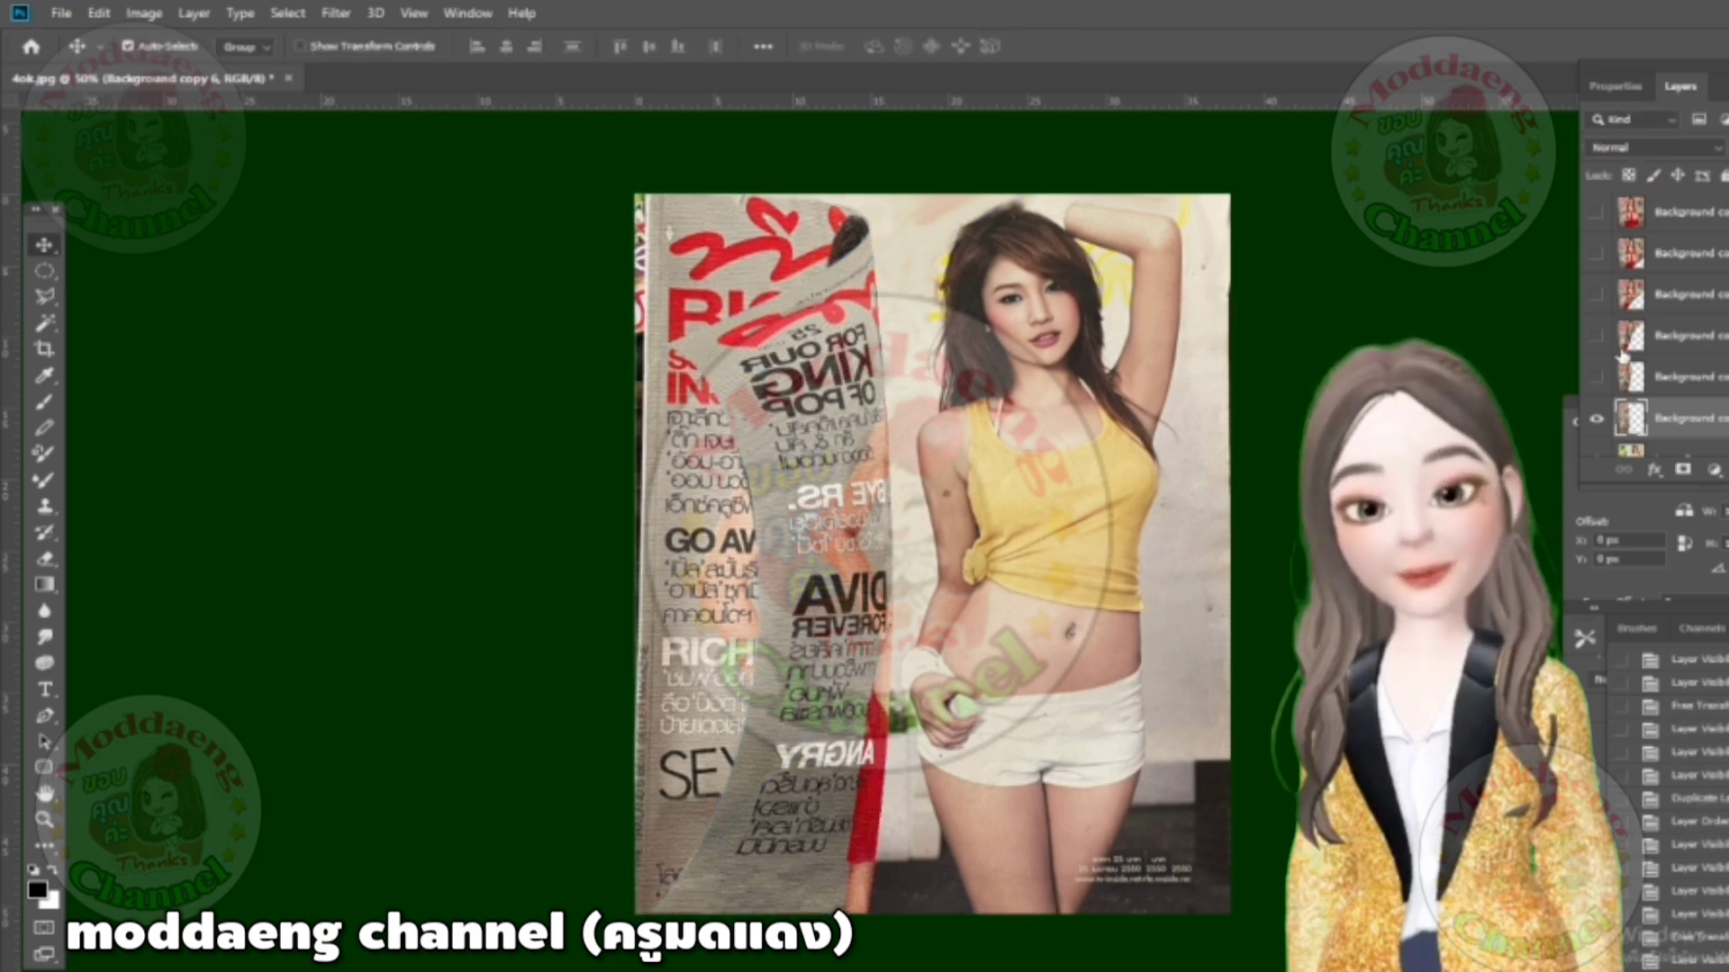
Step: Make all five cover layers visible again
{"action": "left_click", "coordinate": [1596, 380]}
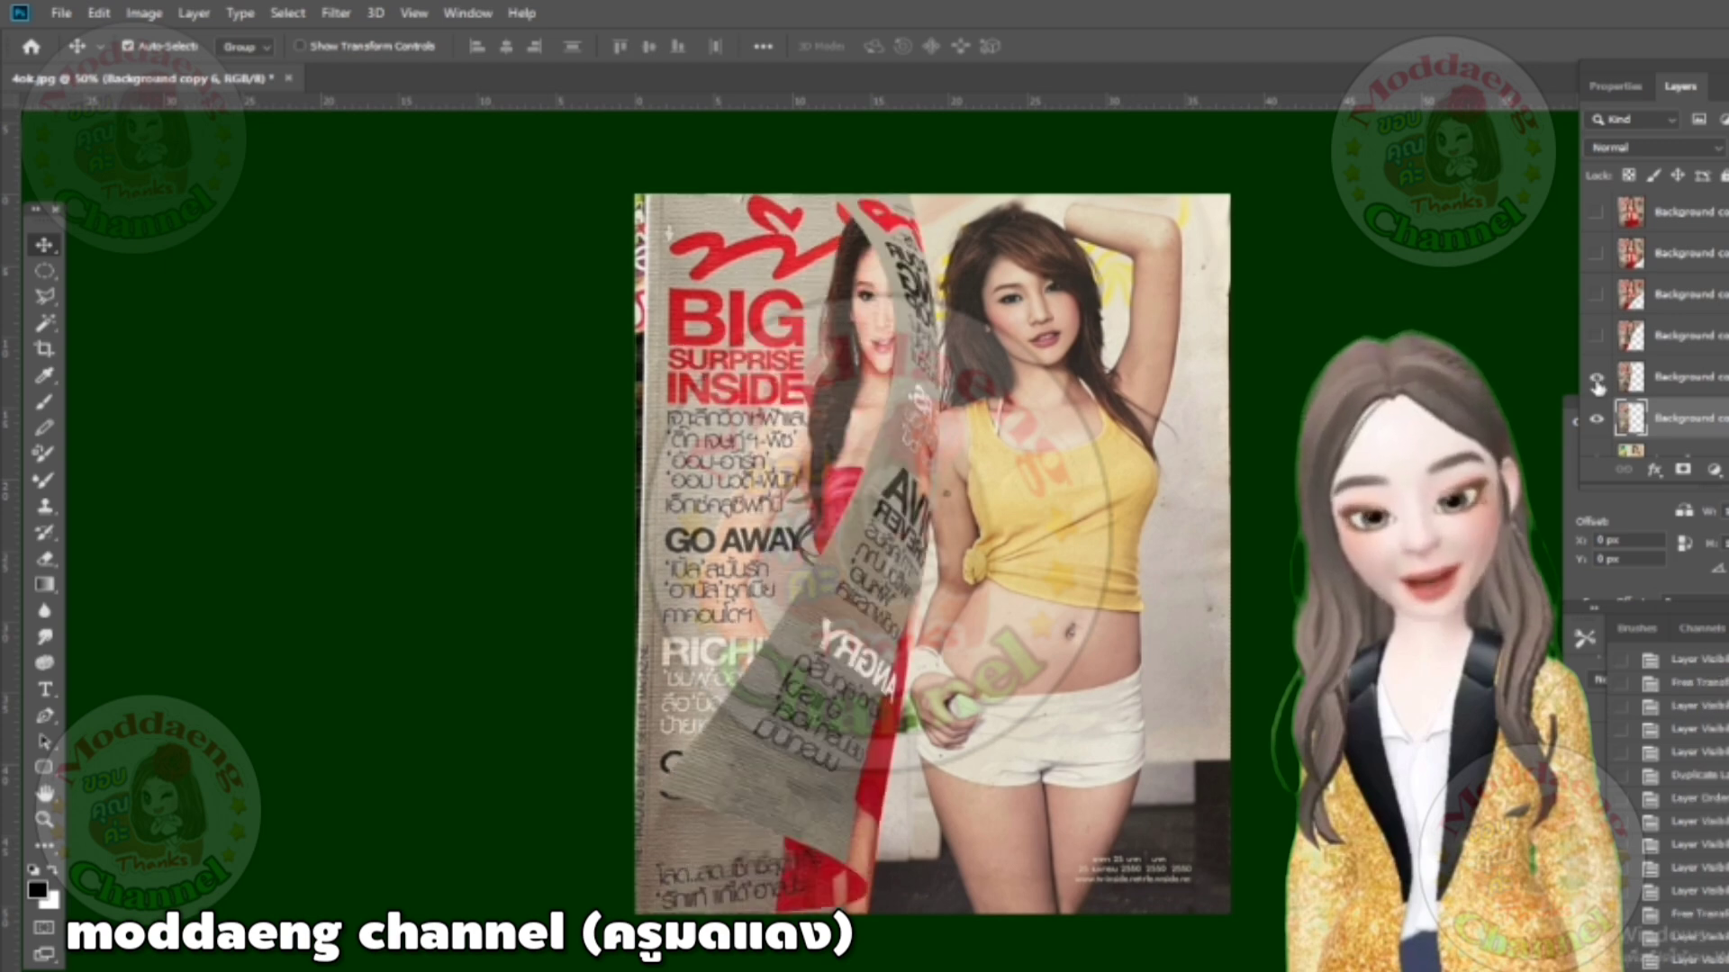
{"action": "left_click", "coordinate": [1598, 336]}
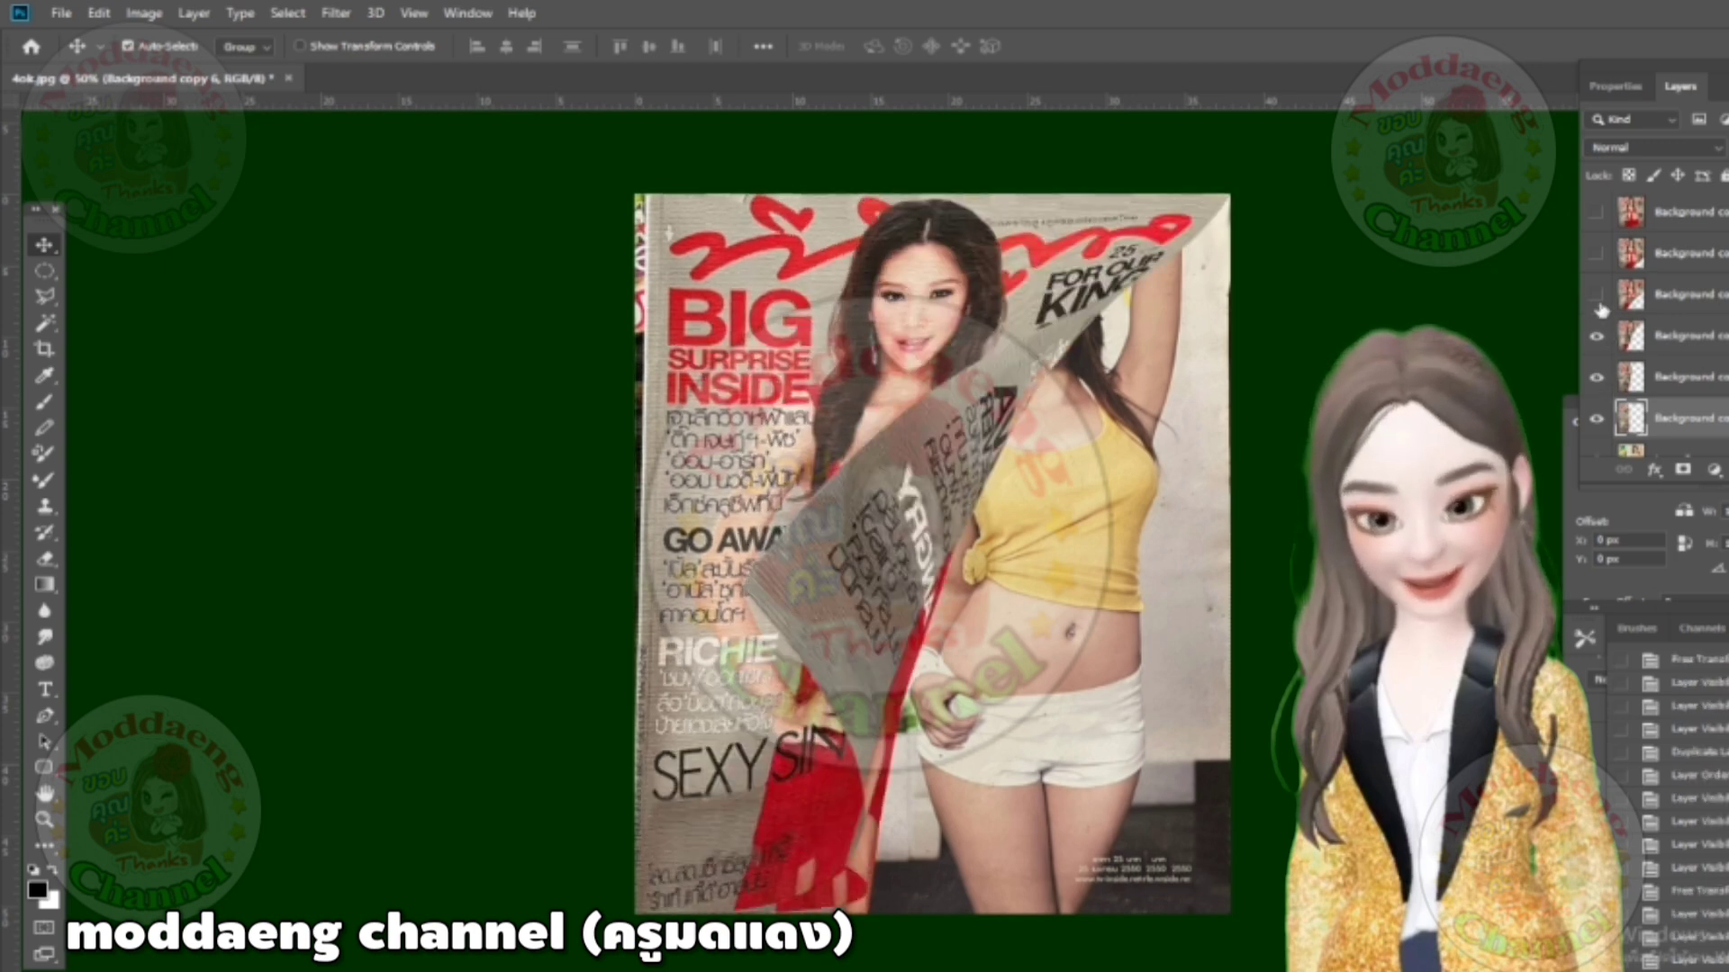
{"action": "left_click", "coordinate": [1598, 294]}
{"action": "left_click", "coordinate": [1596, 253]}
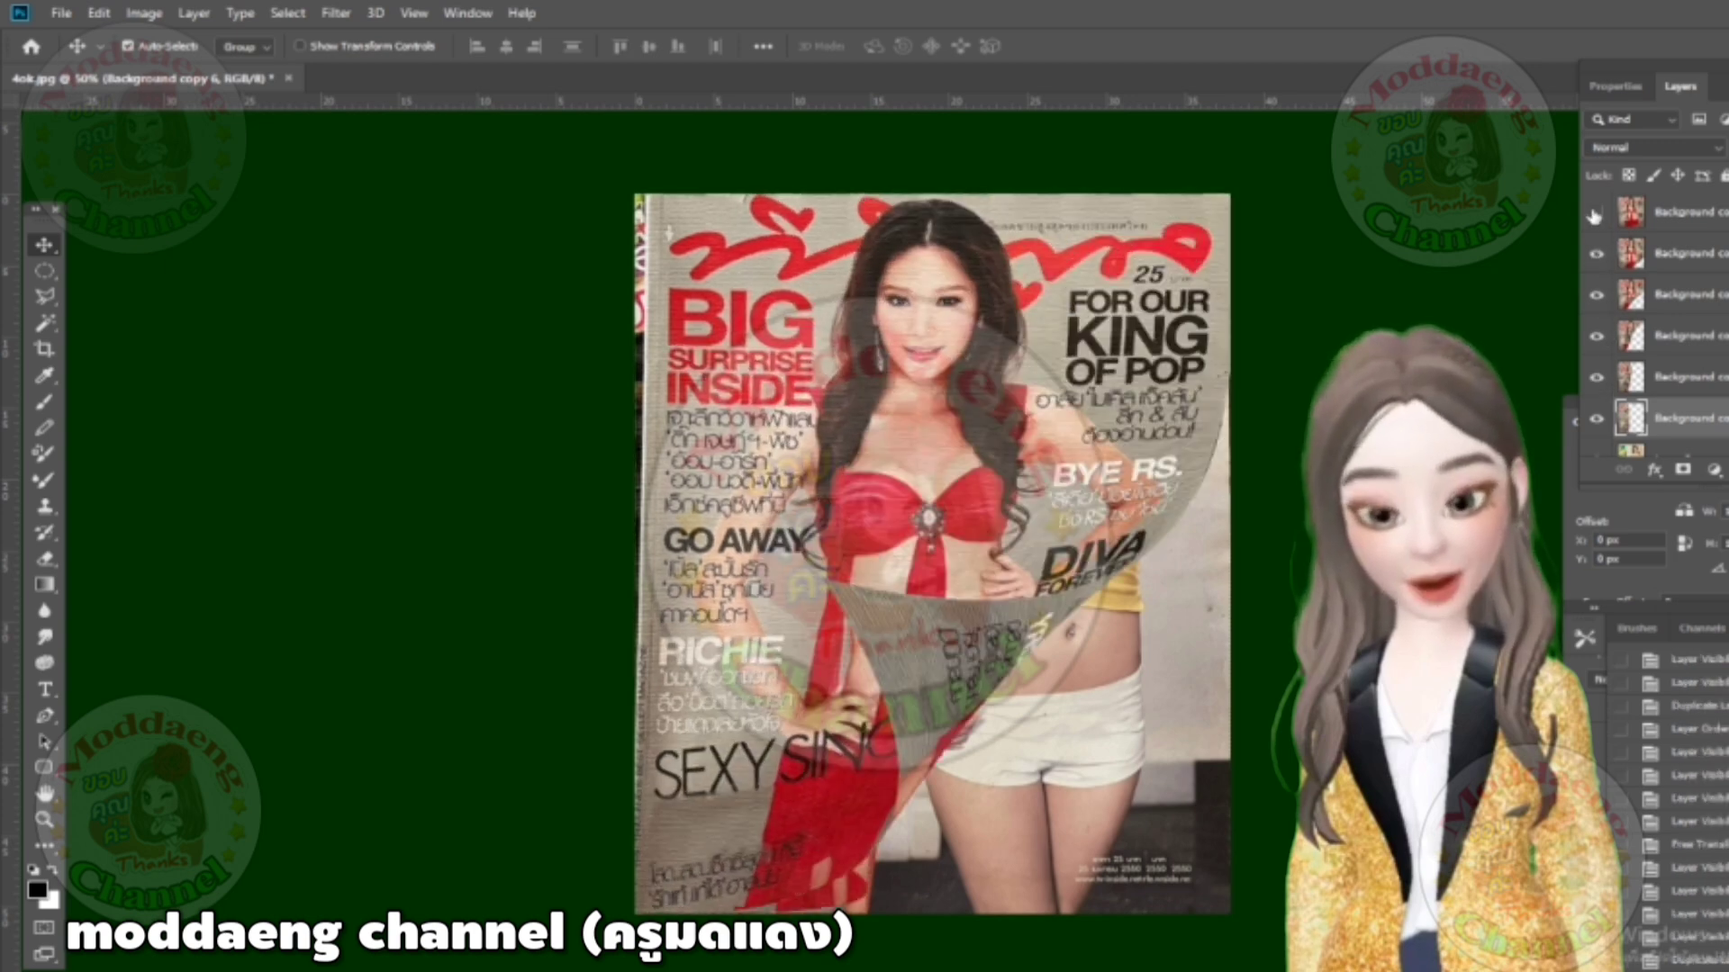
{"action": "left_click", "coordinate": [1593, 212]}
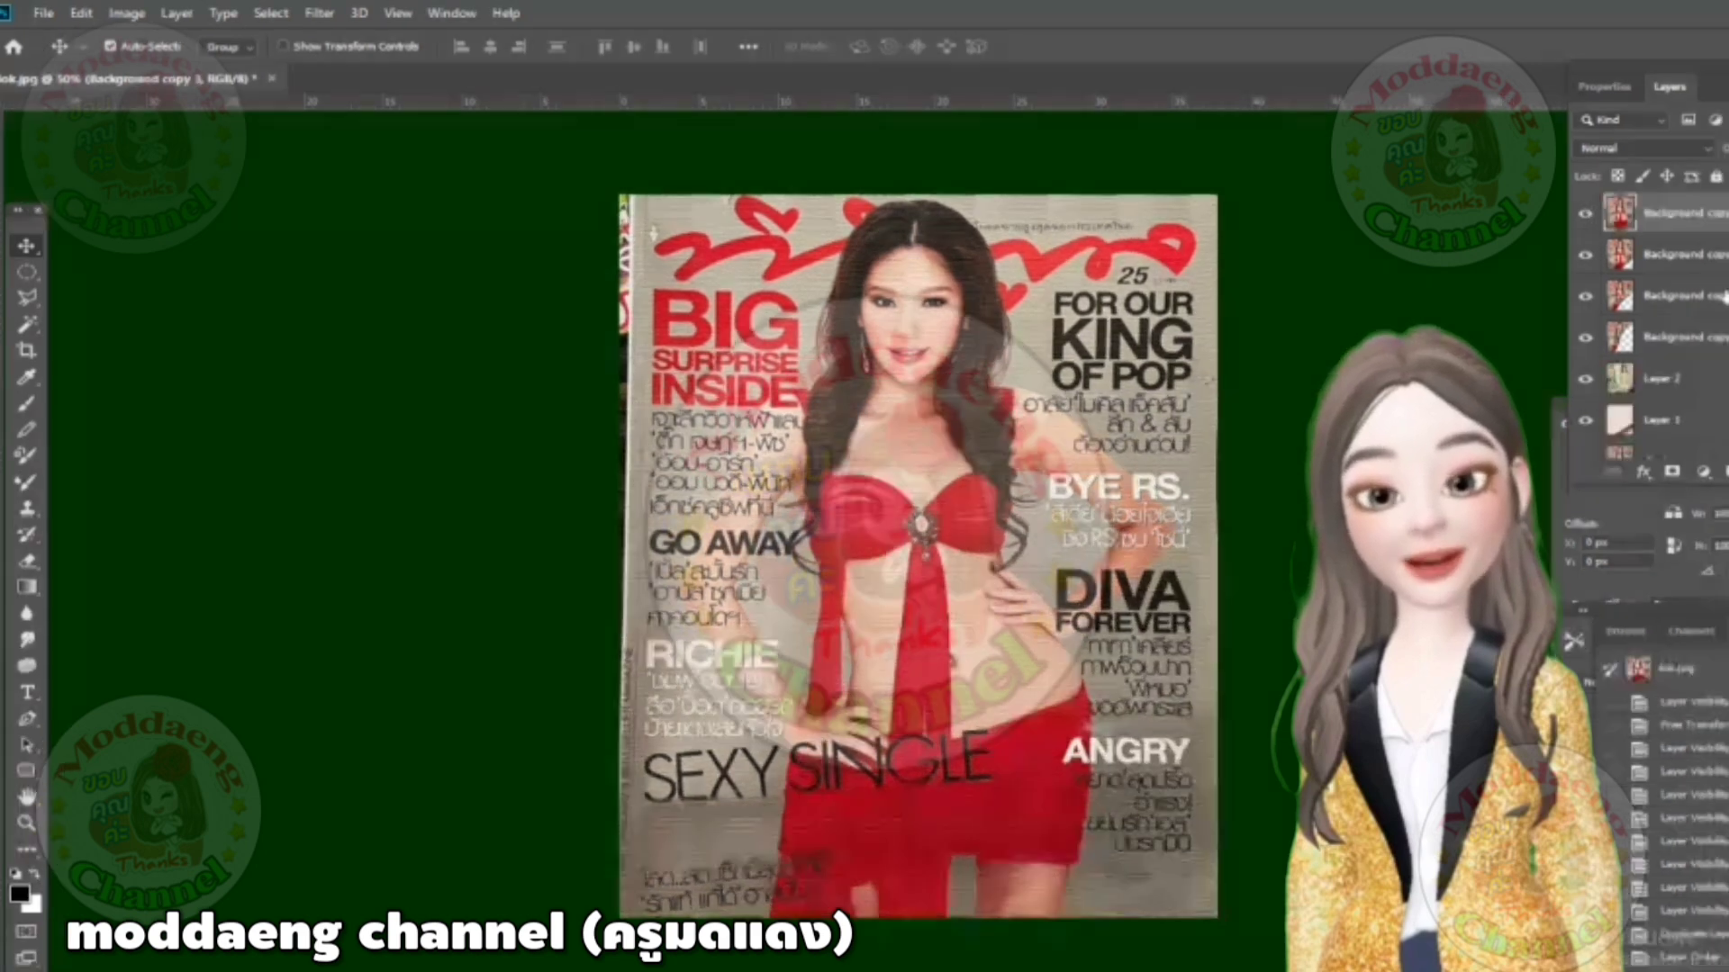
Step: Rename the cover layers numerically, 1 to 5 from the top of the stack down
{"action": "double_click", "coordinate": [1677, 214]}
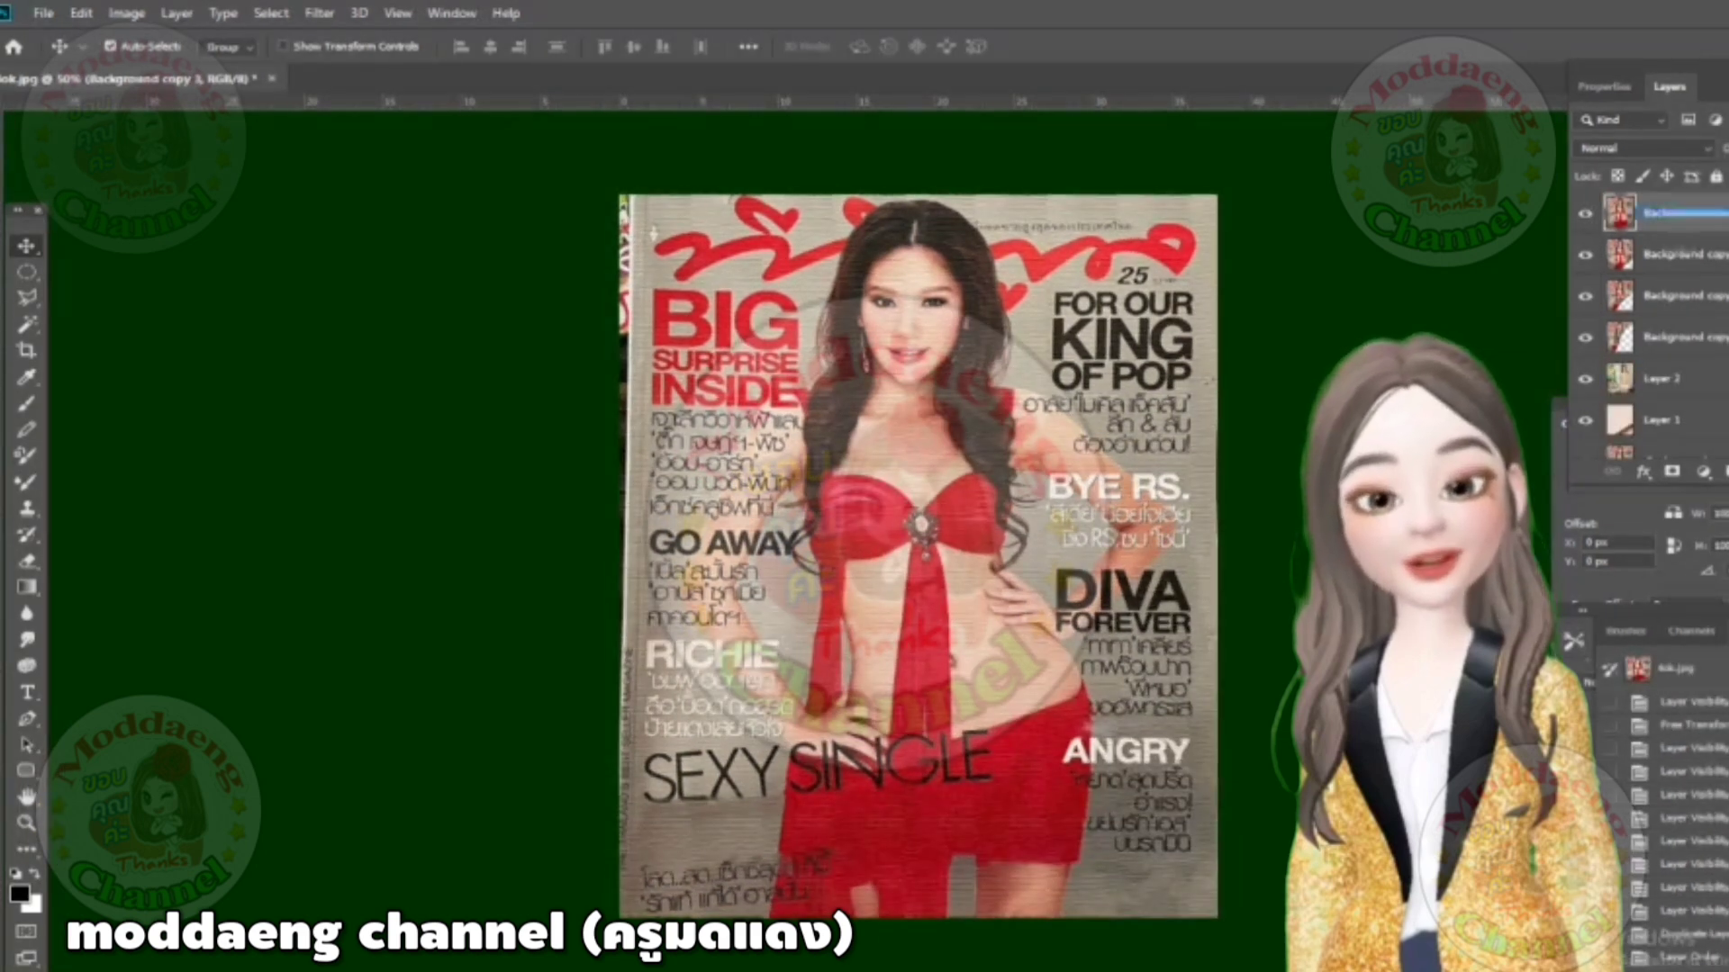
{"action": "key", "text": "BackSpace"}
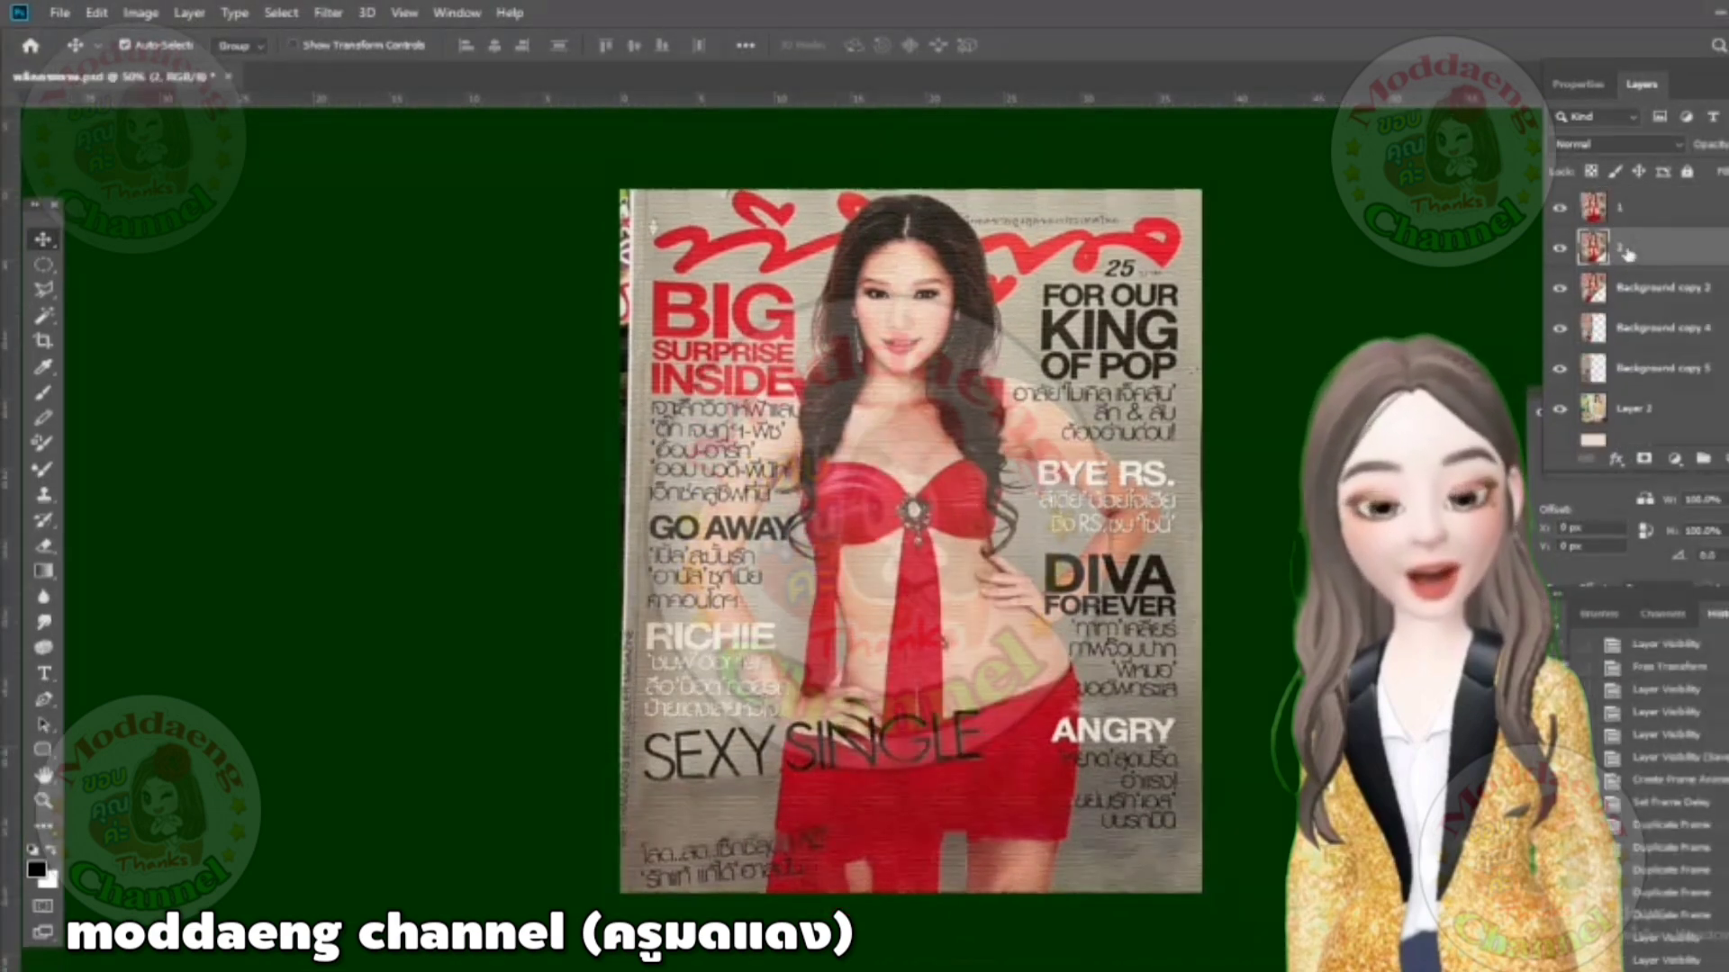
{"action": "double_click", "coordinate": [1670, 288]}
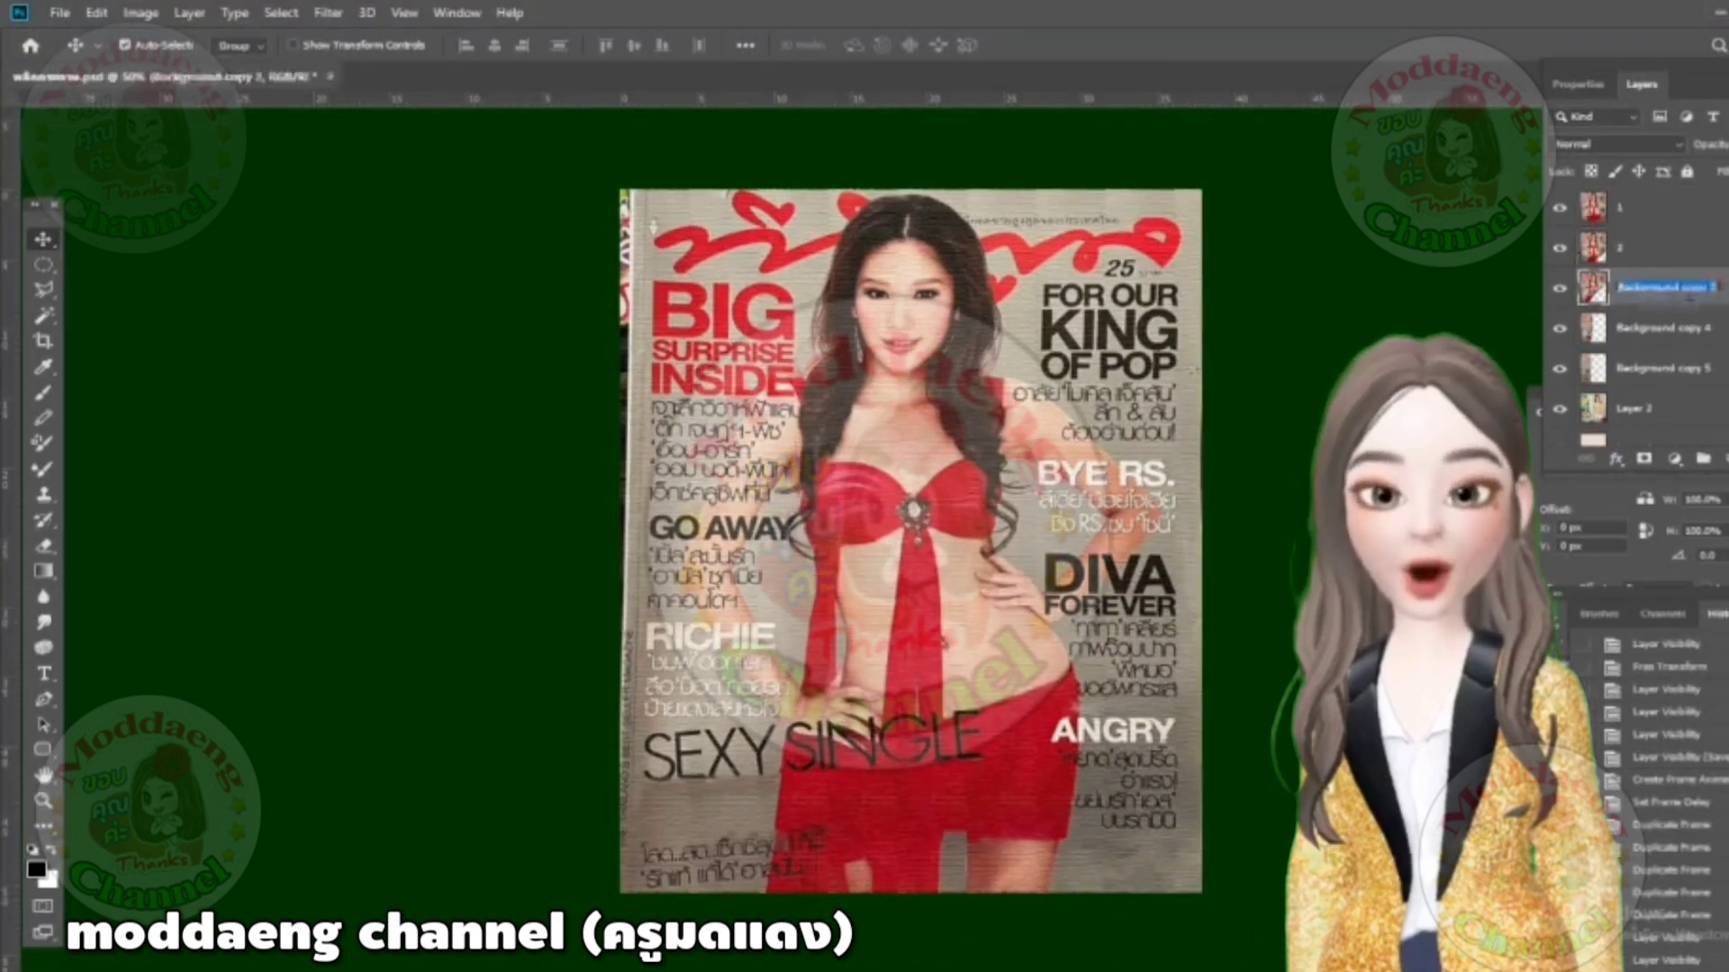
{"action": "type", "text": "3"}
{"action": "key", "text": "Return"}
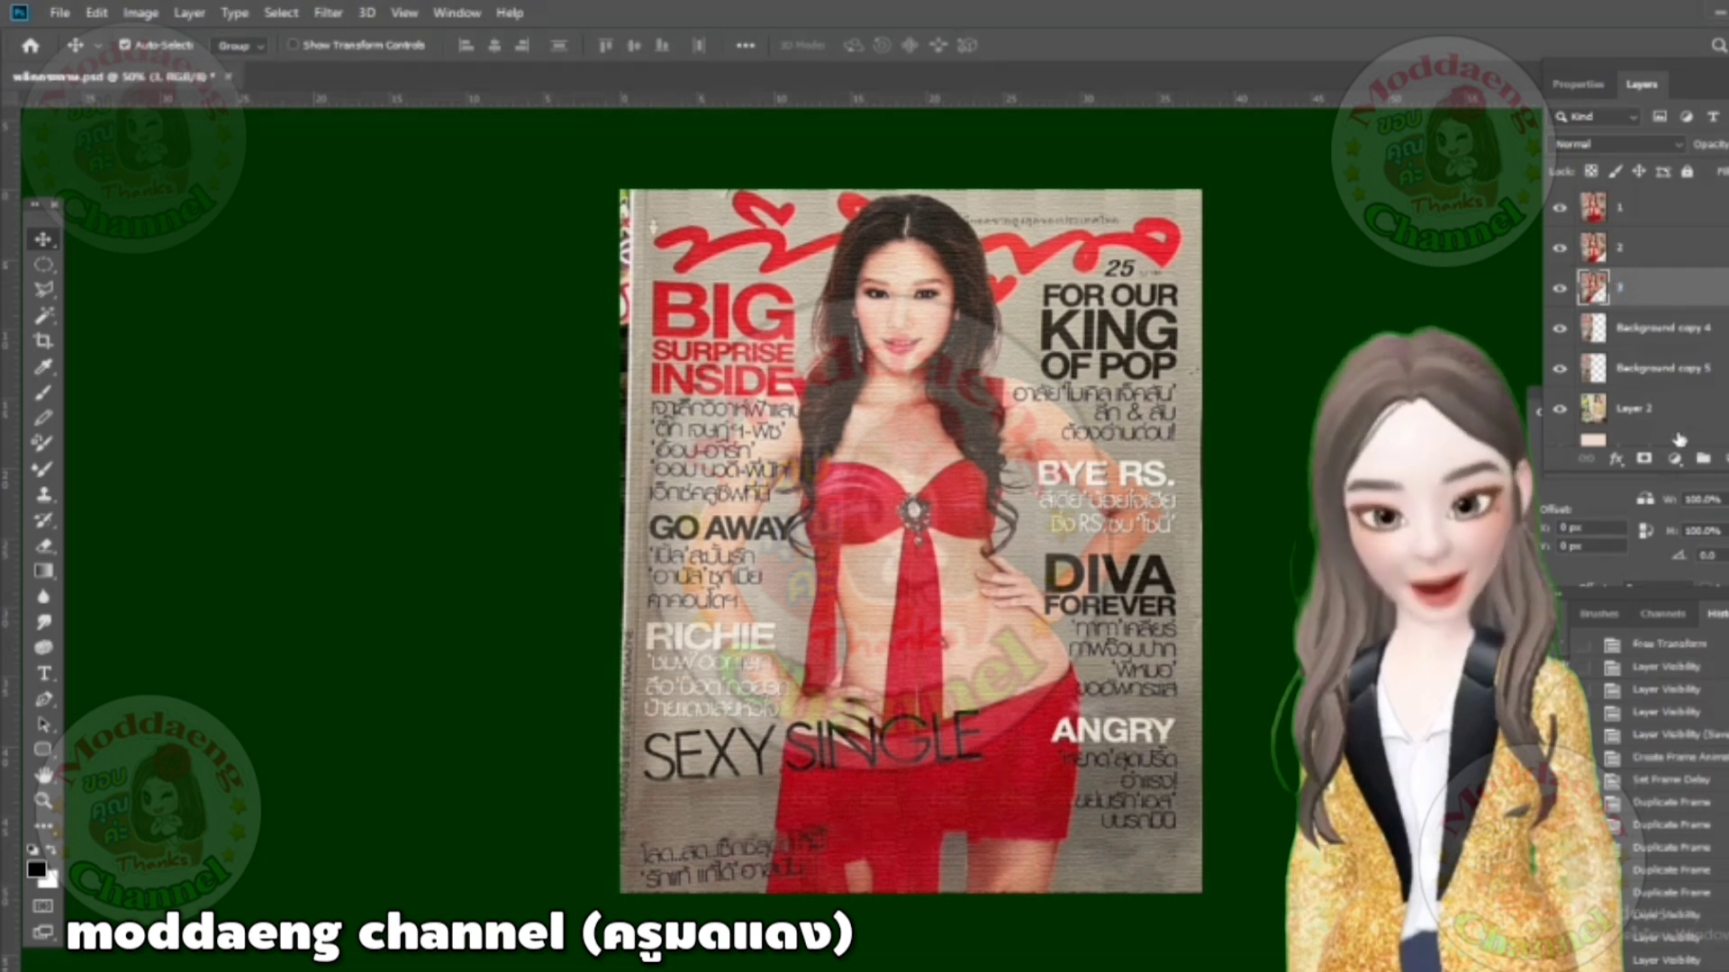
{"action": "double_click", "coordinate": [1689, 329]}
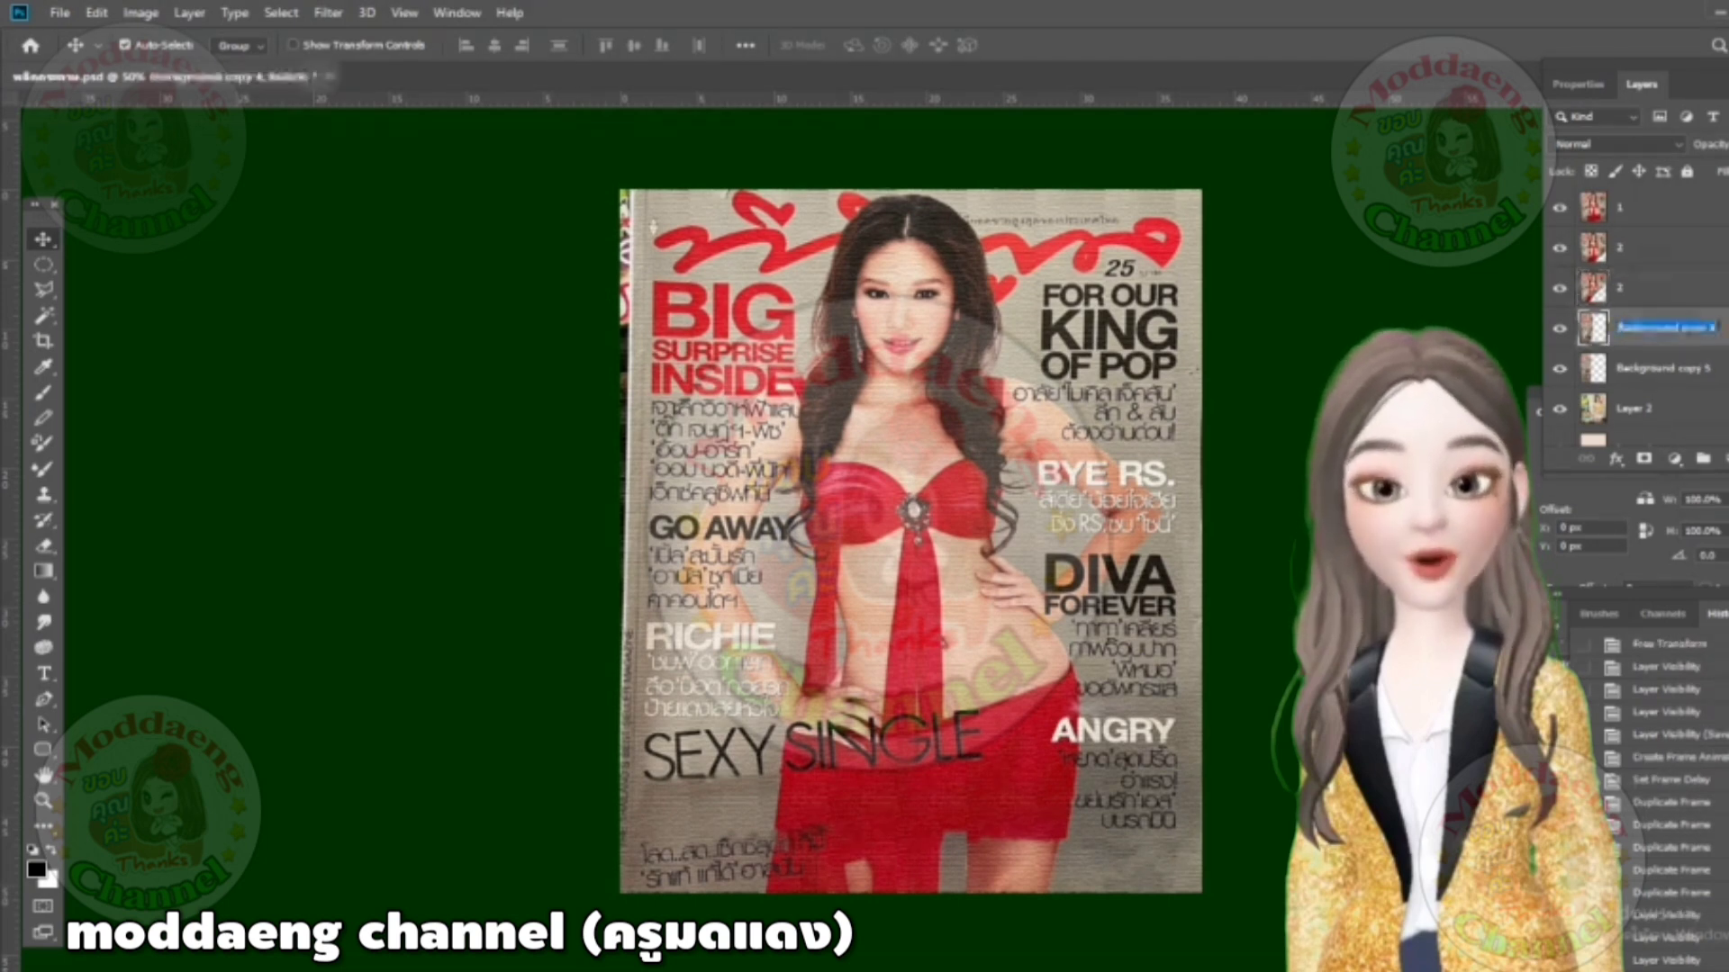
{"action": "type", "text": "4"}
{"action": "key", "text": "Return"}
{"action": "key", "text": "Return"}
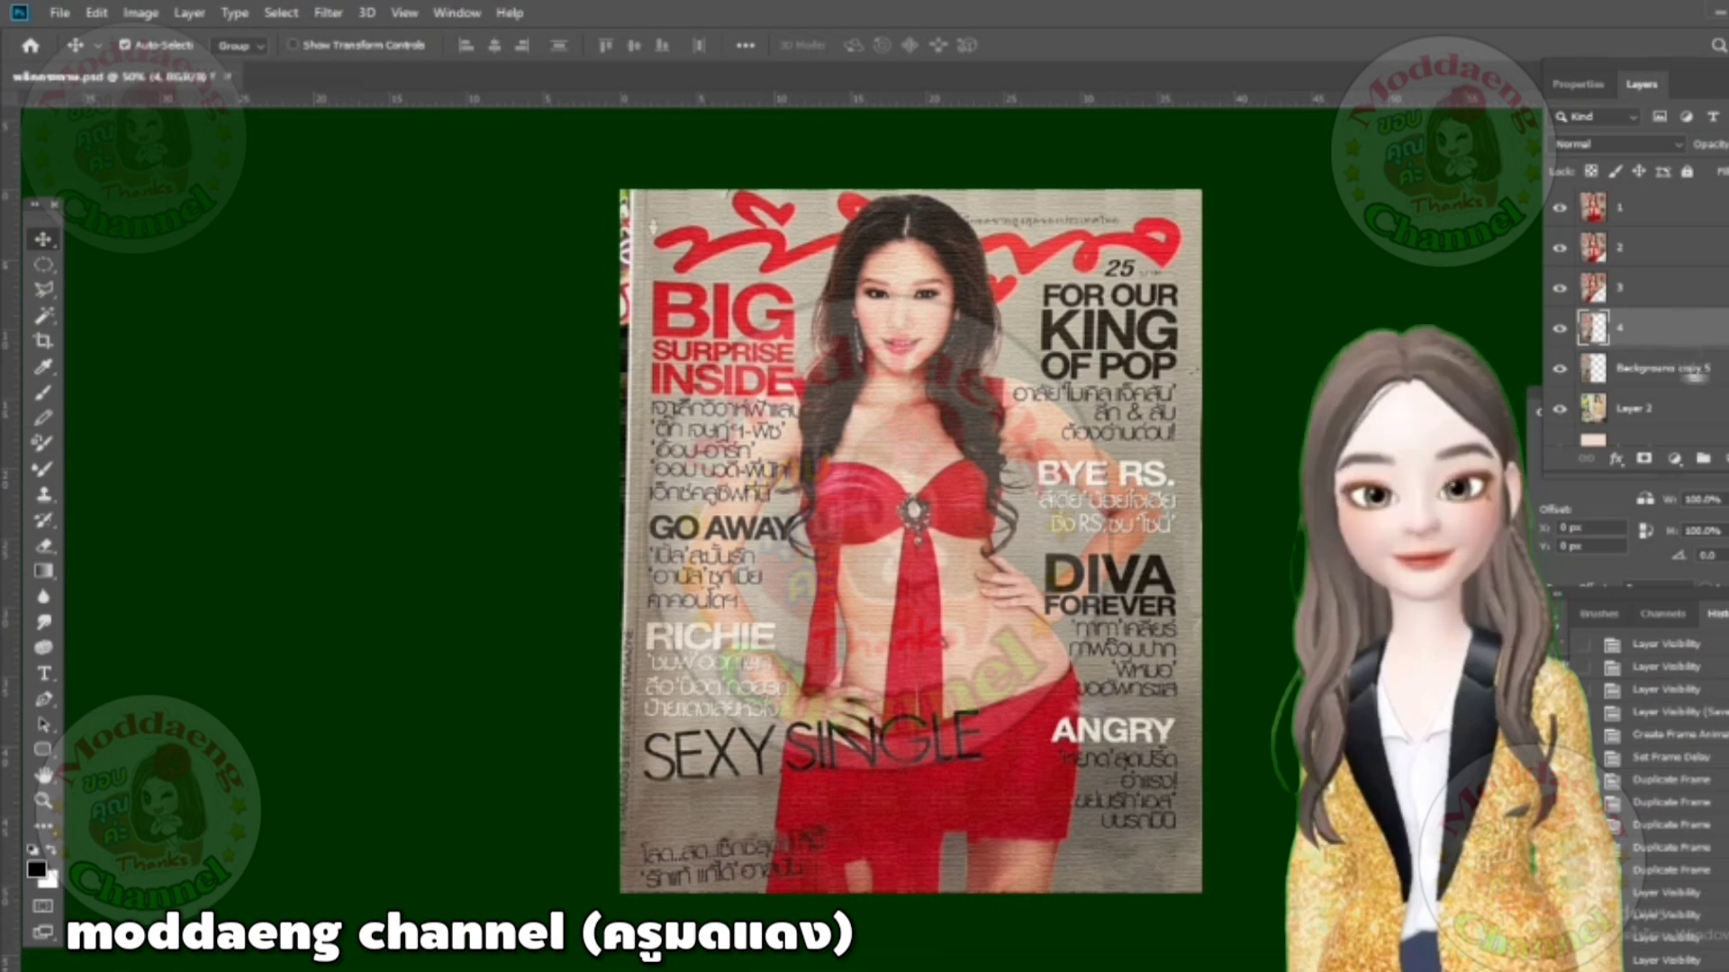
{"action": "double_click", "coordinate": [1695, 371]}
{"action": "type", "text": "5"}
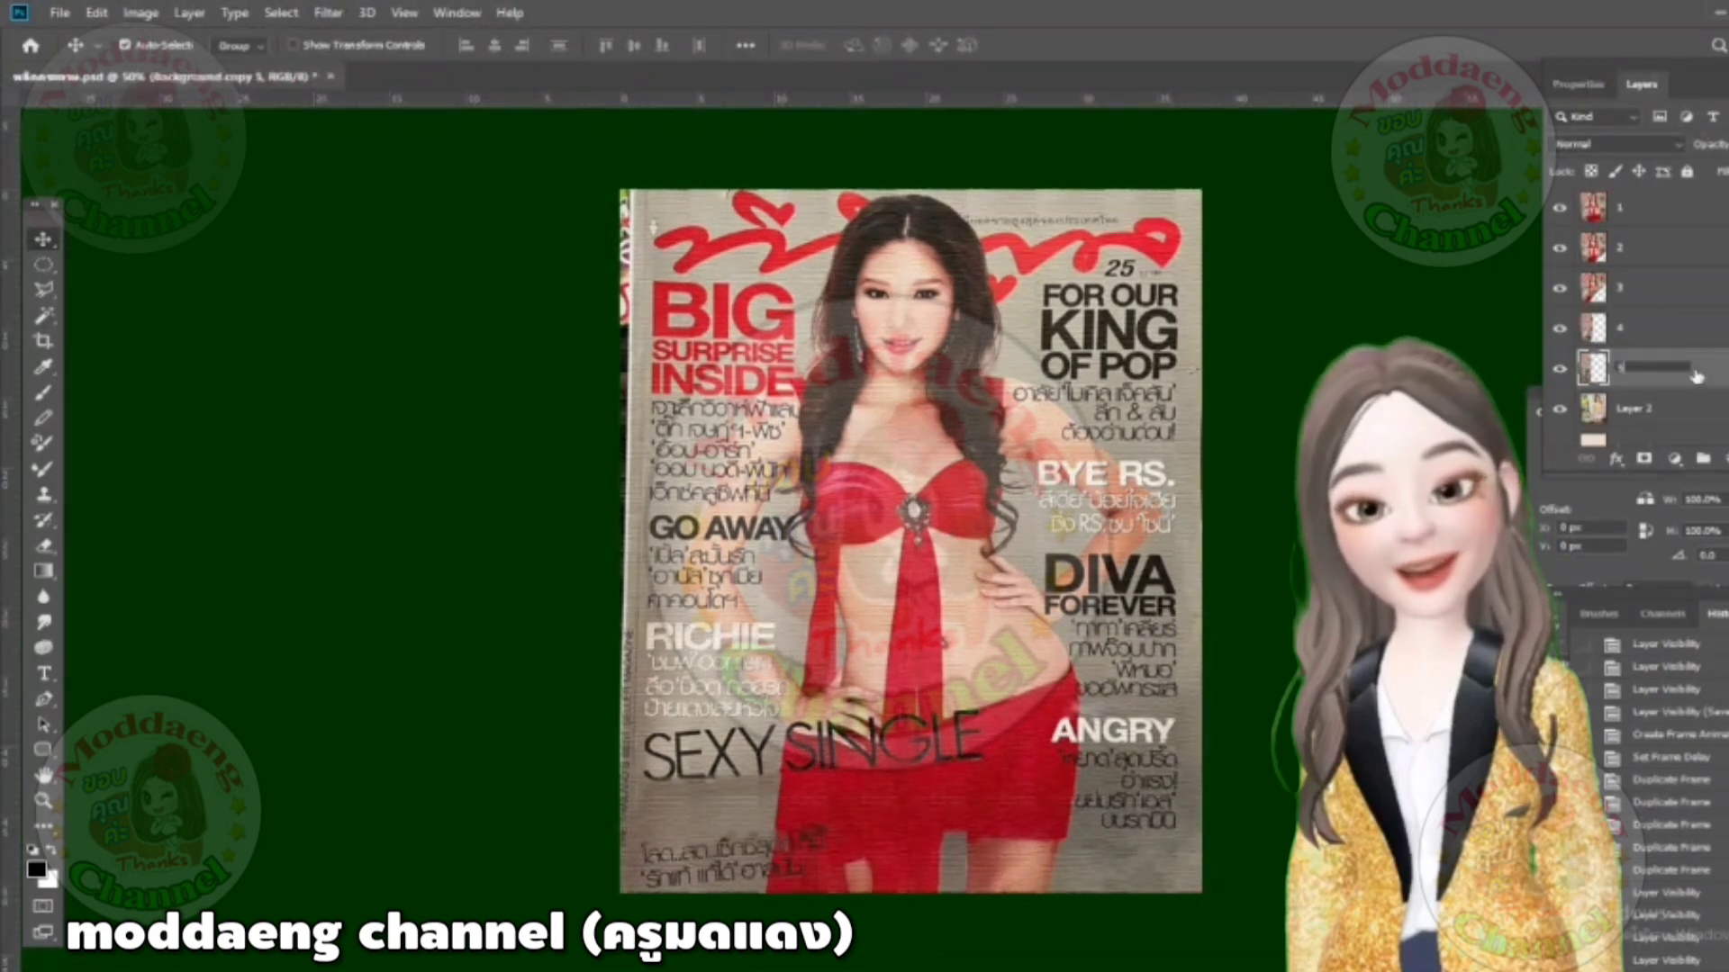
{"action": "key", "text": "Return"}
{"action": "left_click", "coordinate": [1676, 410]}
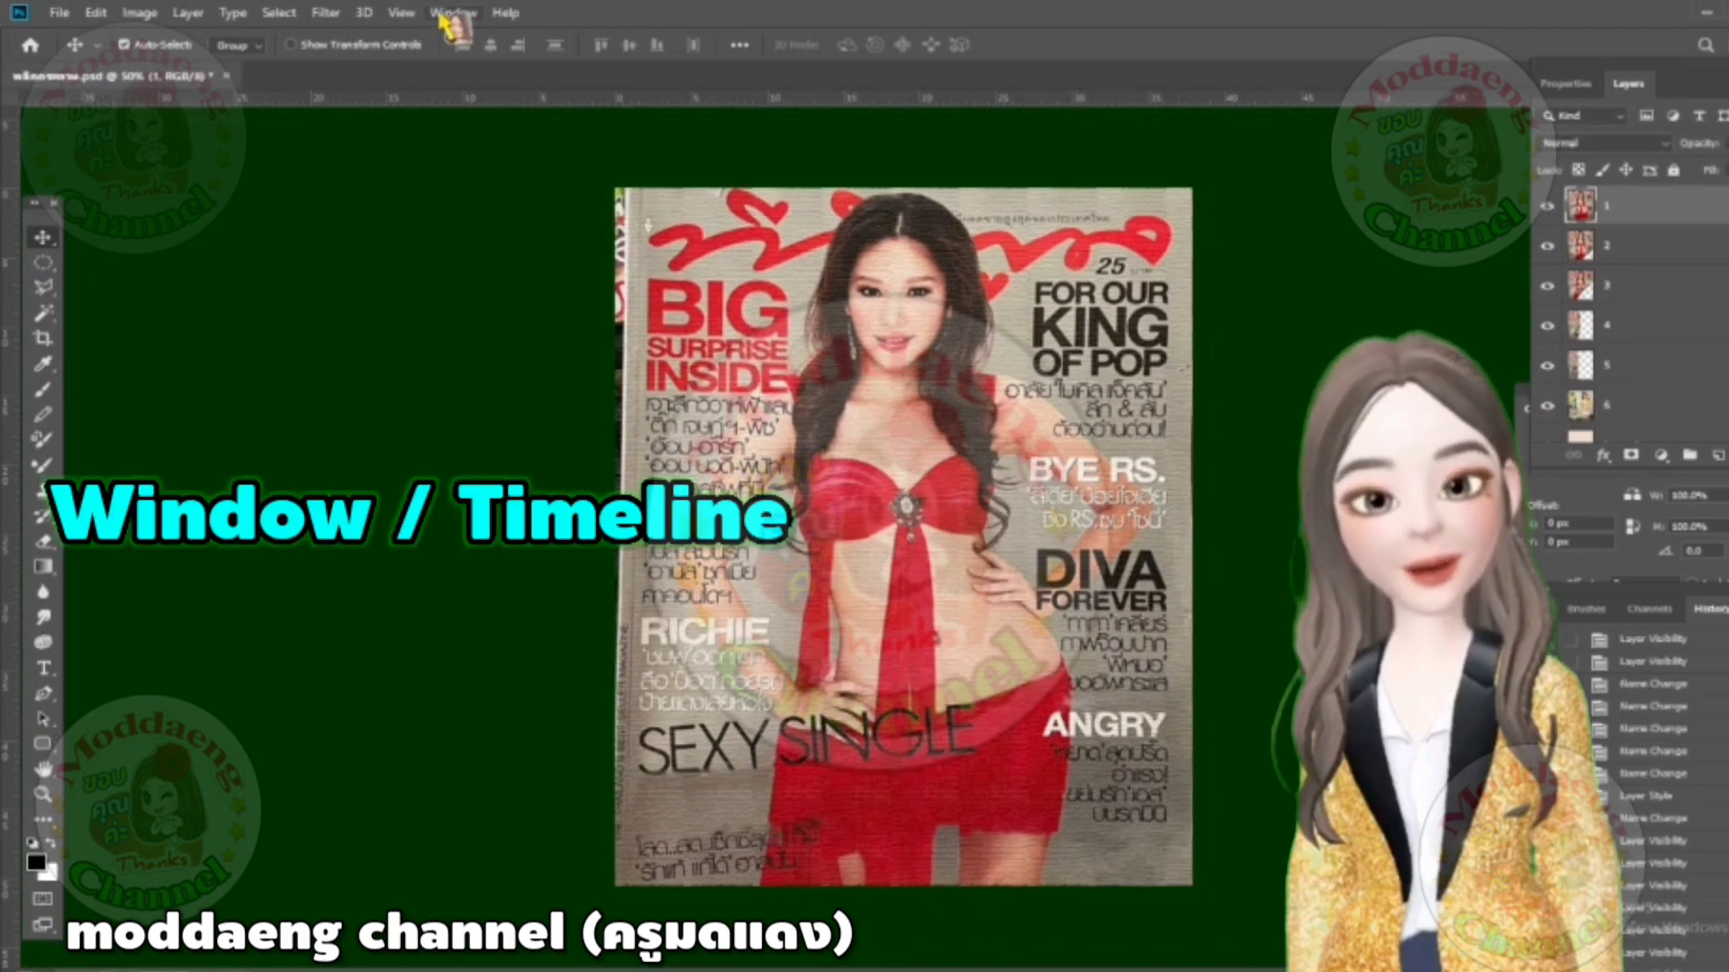
Step: Show the Timeline panel and duplicate the first frame into six 0.5 s frames
{"action": "left_click", "coordinate": [427, 13]}
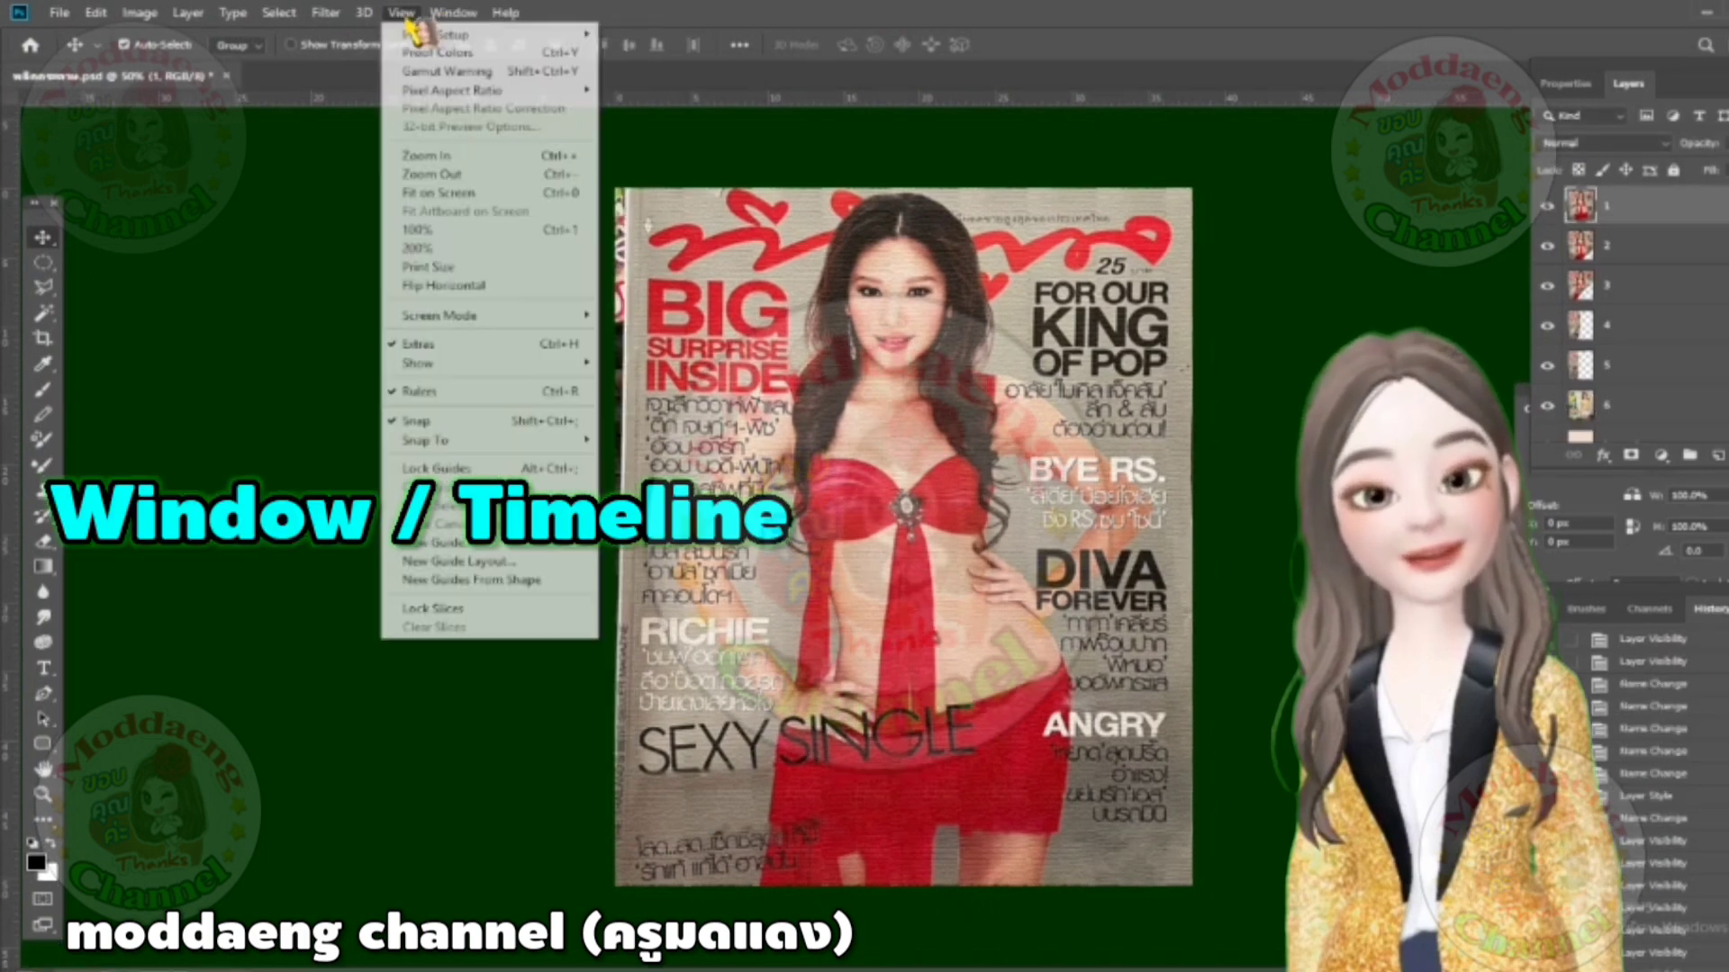
{"action": "left_click", "coordinate": [443, 12]}
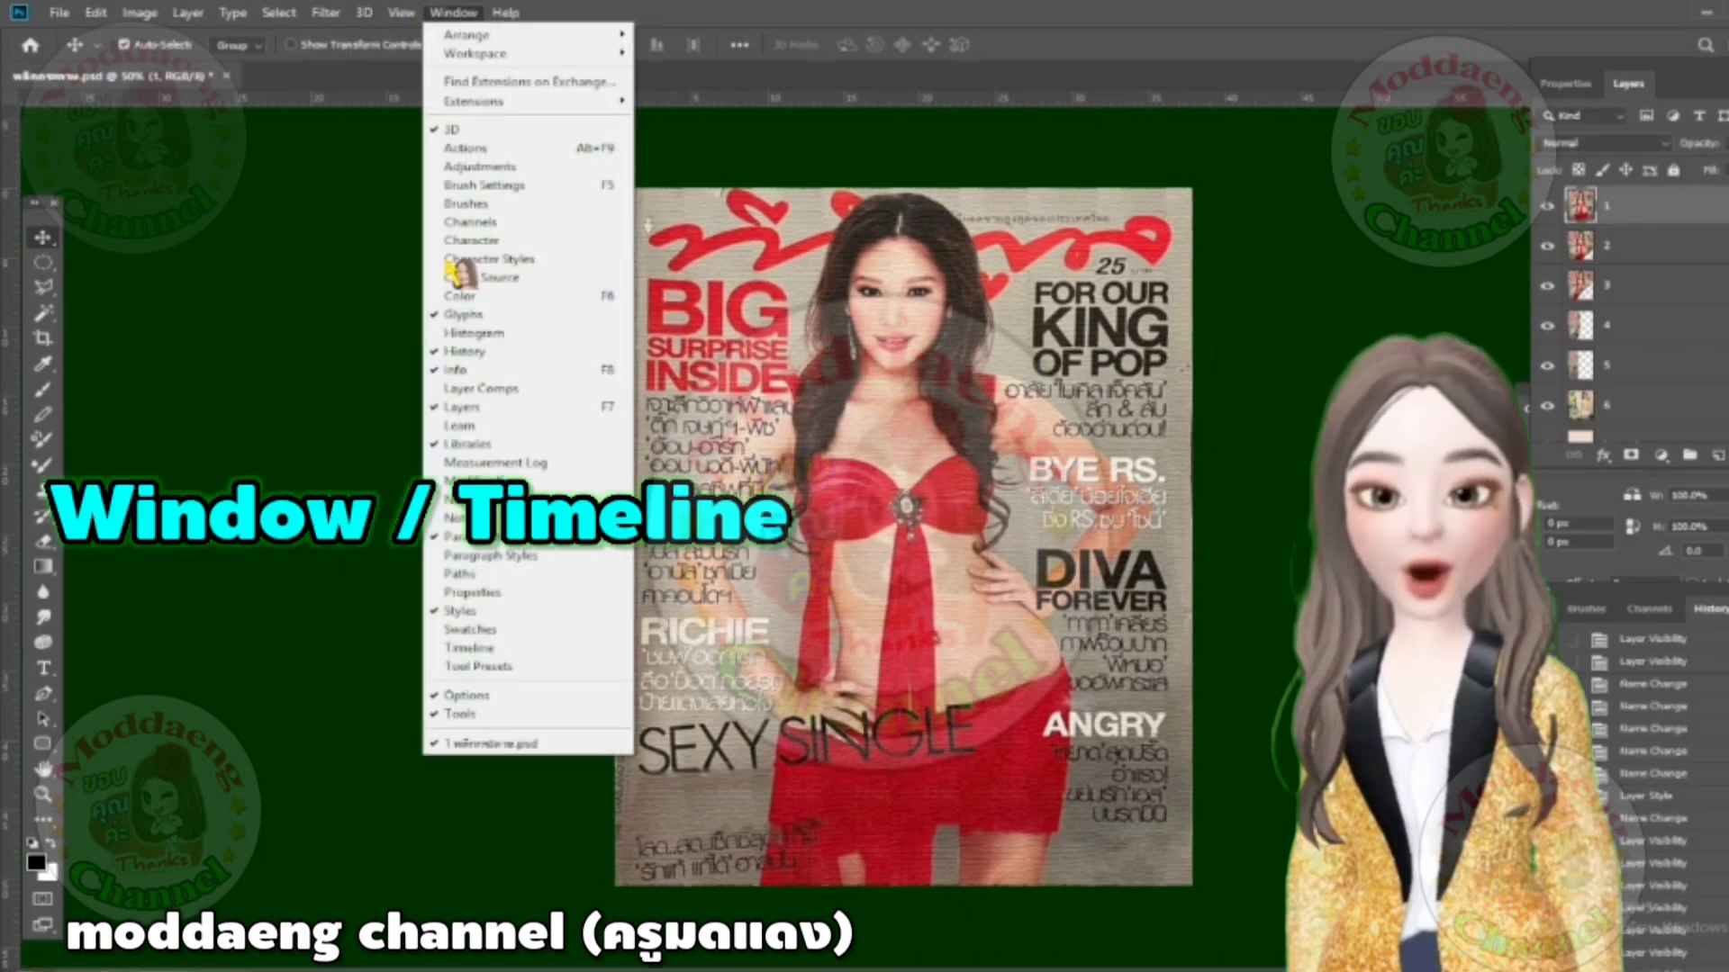
{"action": "left_click", "coordinate": [532, 650]}
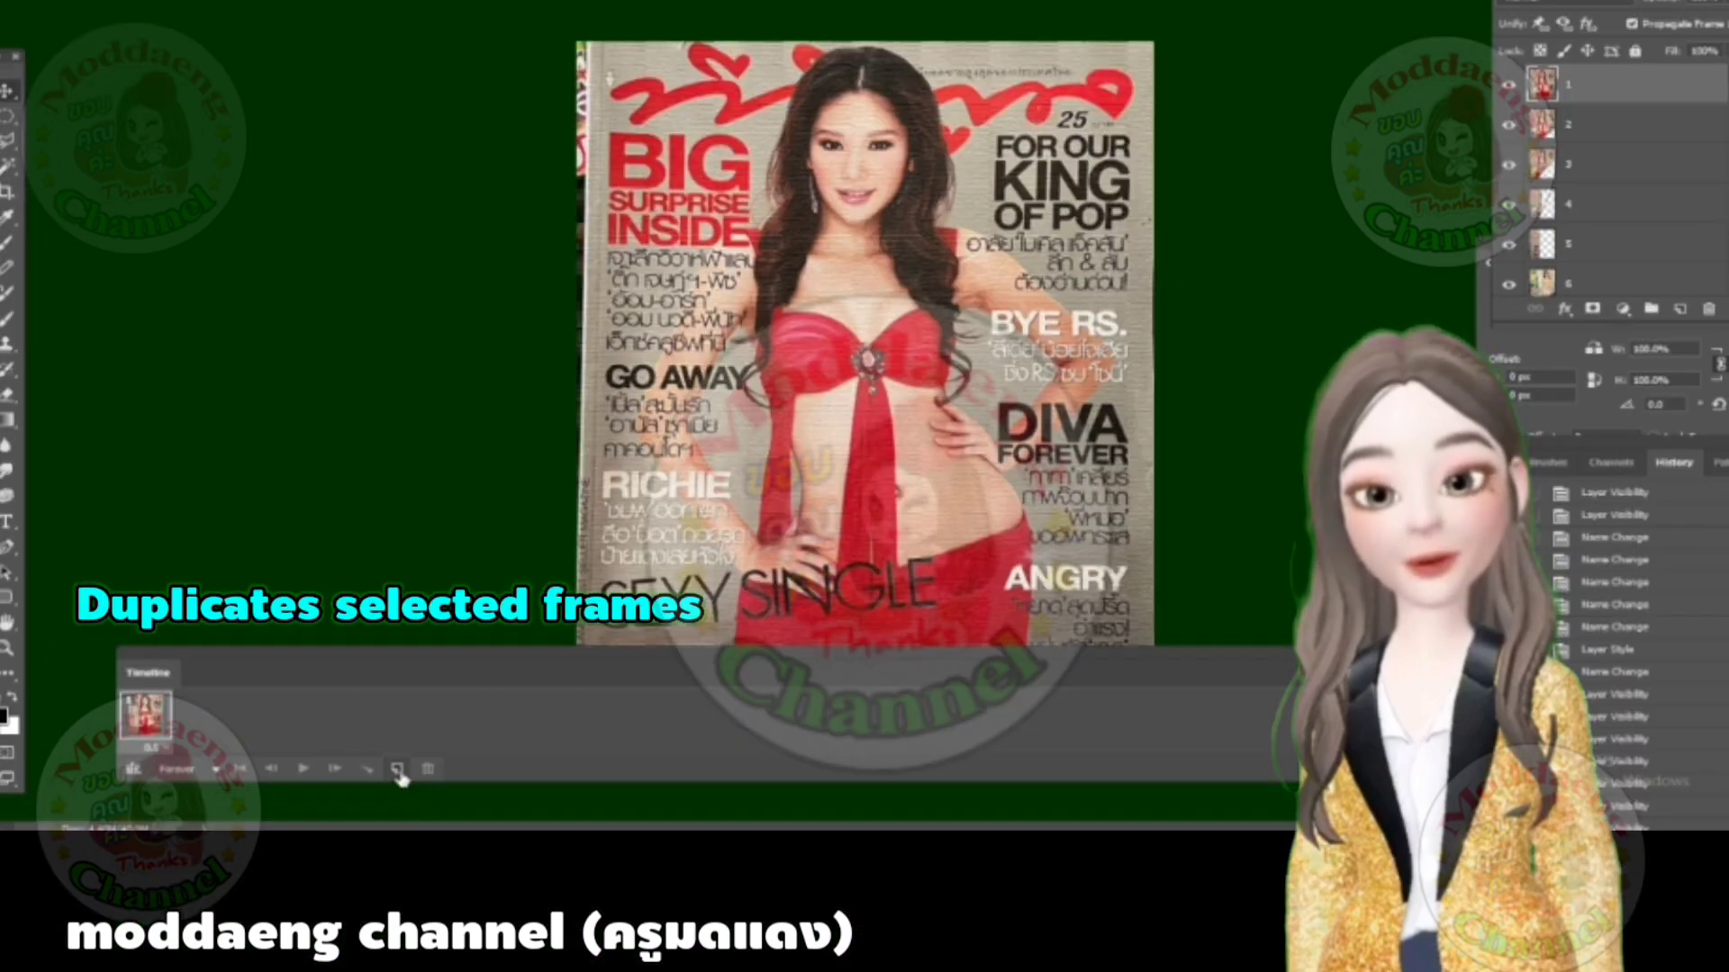
{"action": "left_click", "coordinate": [397, 770]}
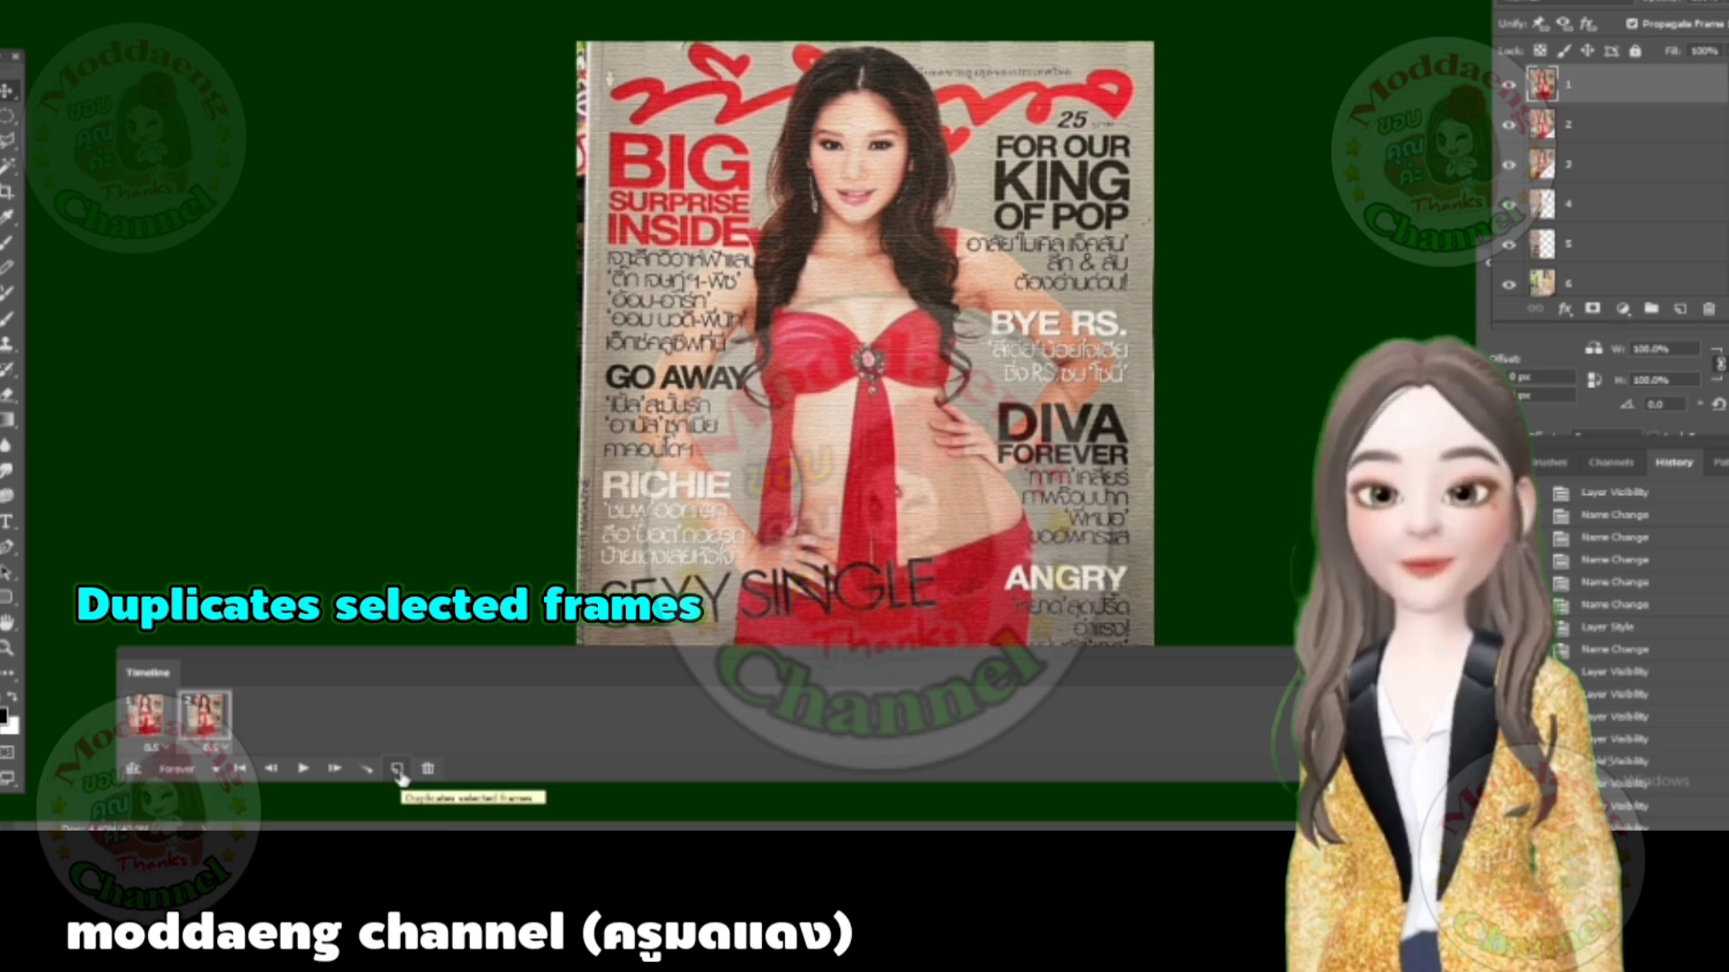
{"action": "left_click", "coordinate": [397, 770]}
{"action": "left_click", "coordinate": [397, 770]}
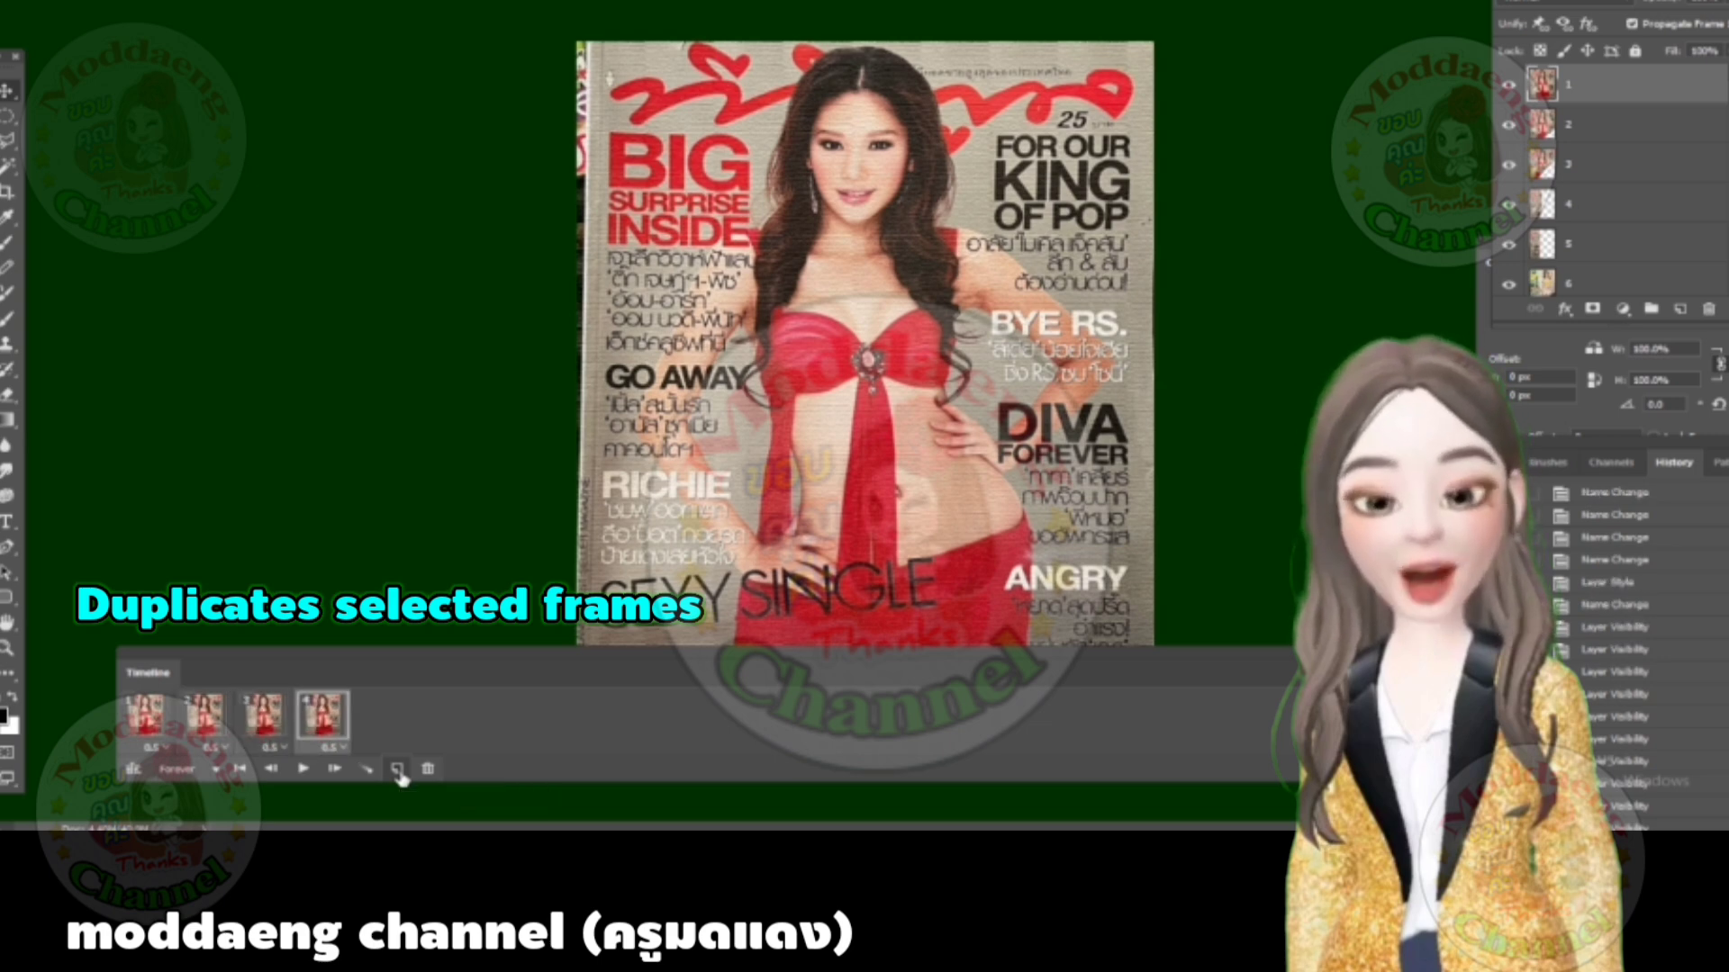
{"action": "left_click", "coordinate": [397, 769]}
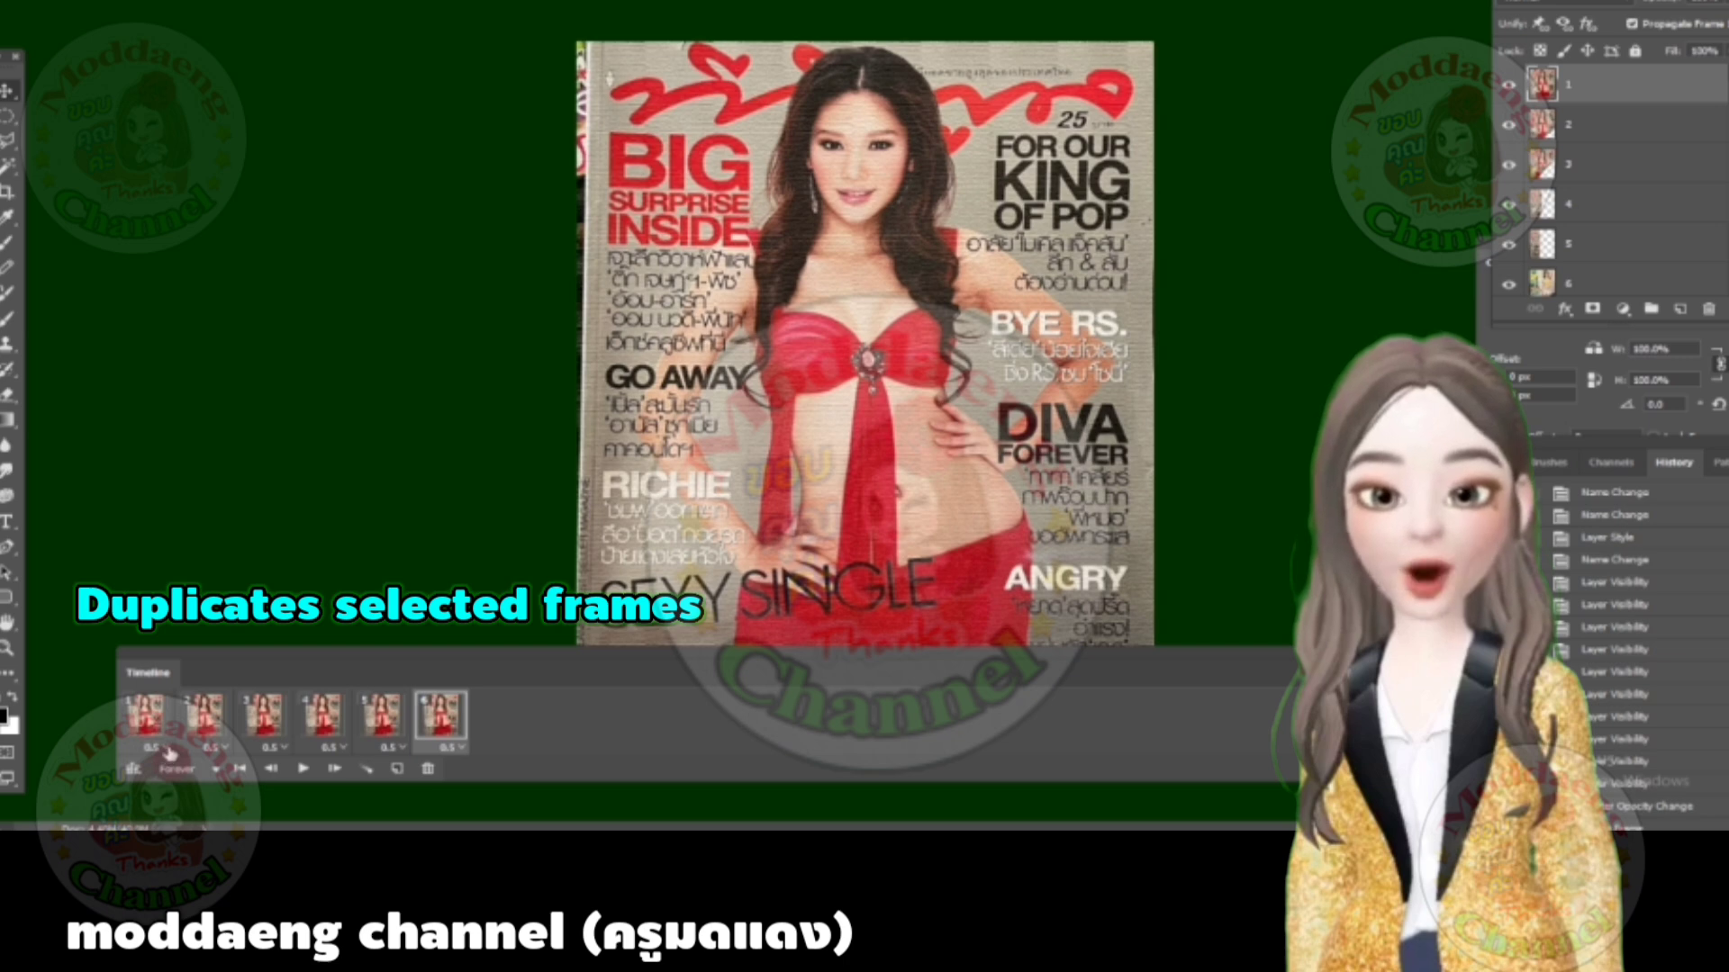
Step: Hide layers 2, 3, 4 and 5 in frame 1
{"action": "left_click", "coordinate": [151, 714]}
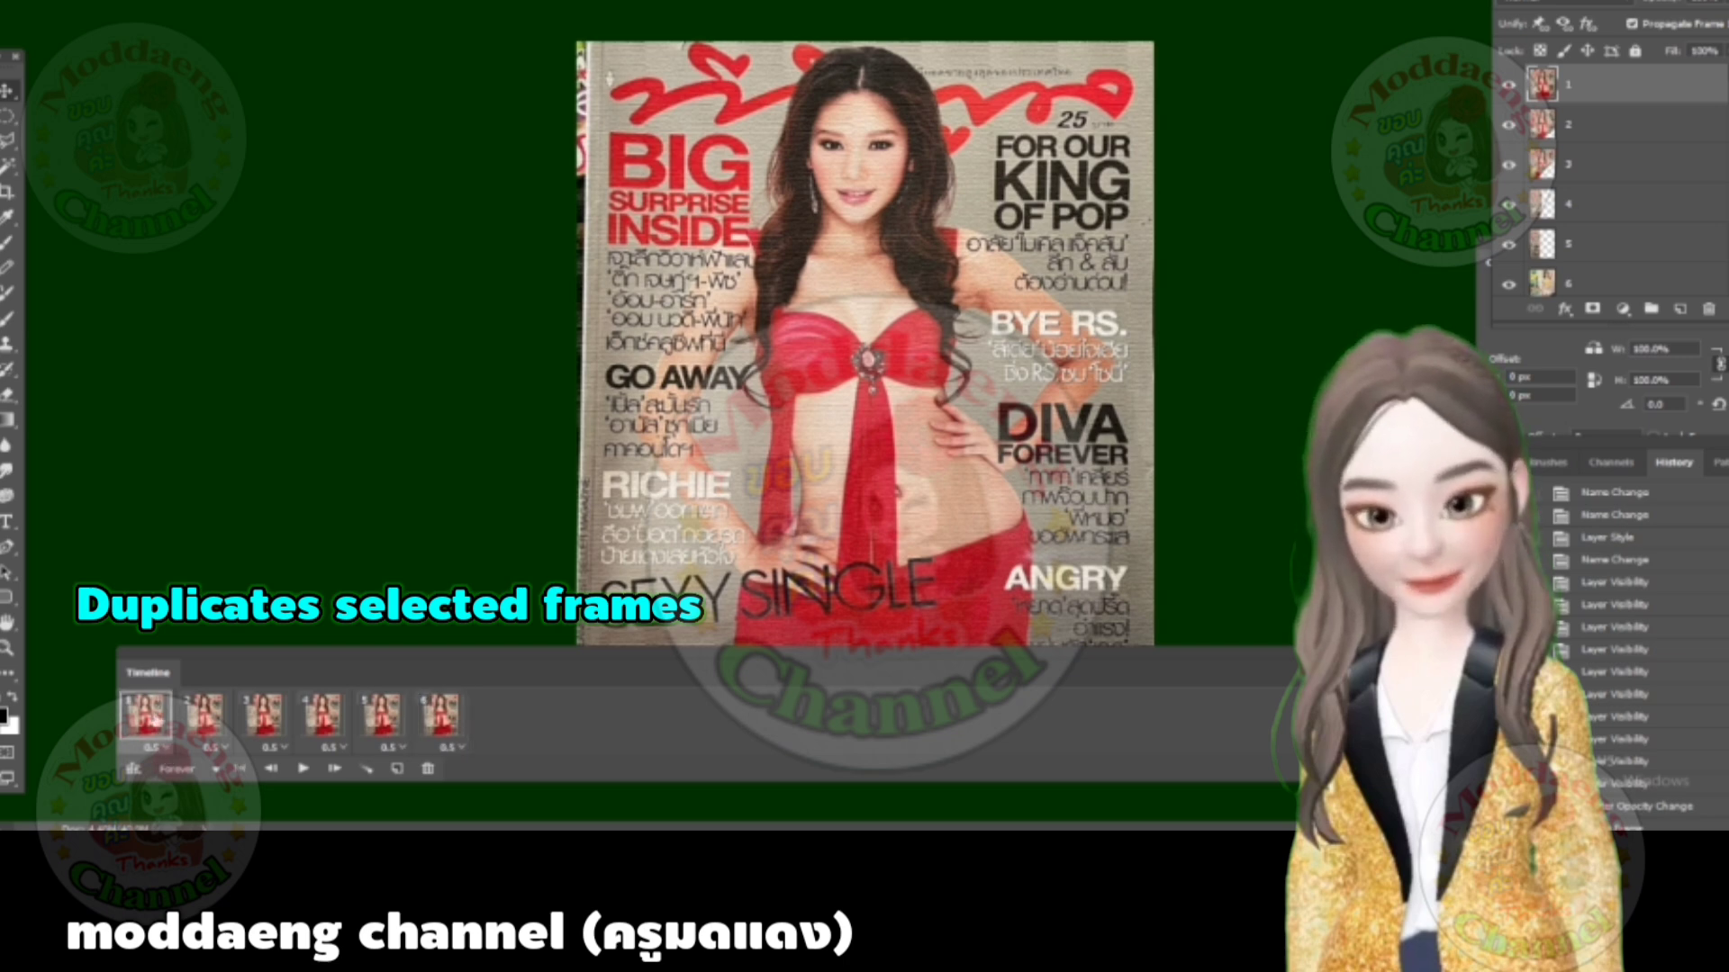
{"action": "left_click", "coordinate": [1509, 124]}
{"action": "left_click", "coordinate": [1508, 164]}
{"action": "left_click", "coordinate": [1509, 205]}
{"action": "left_click", "coordinate": [1509, 244]}
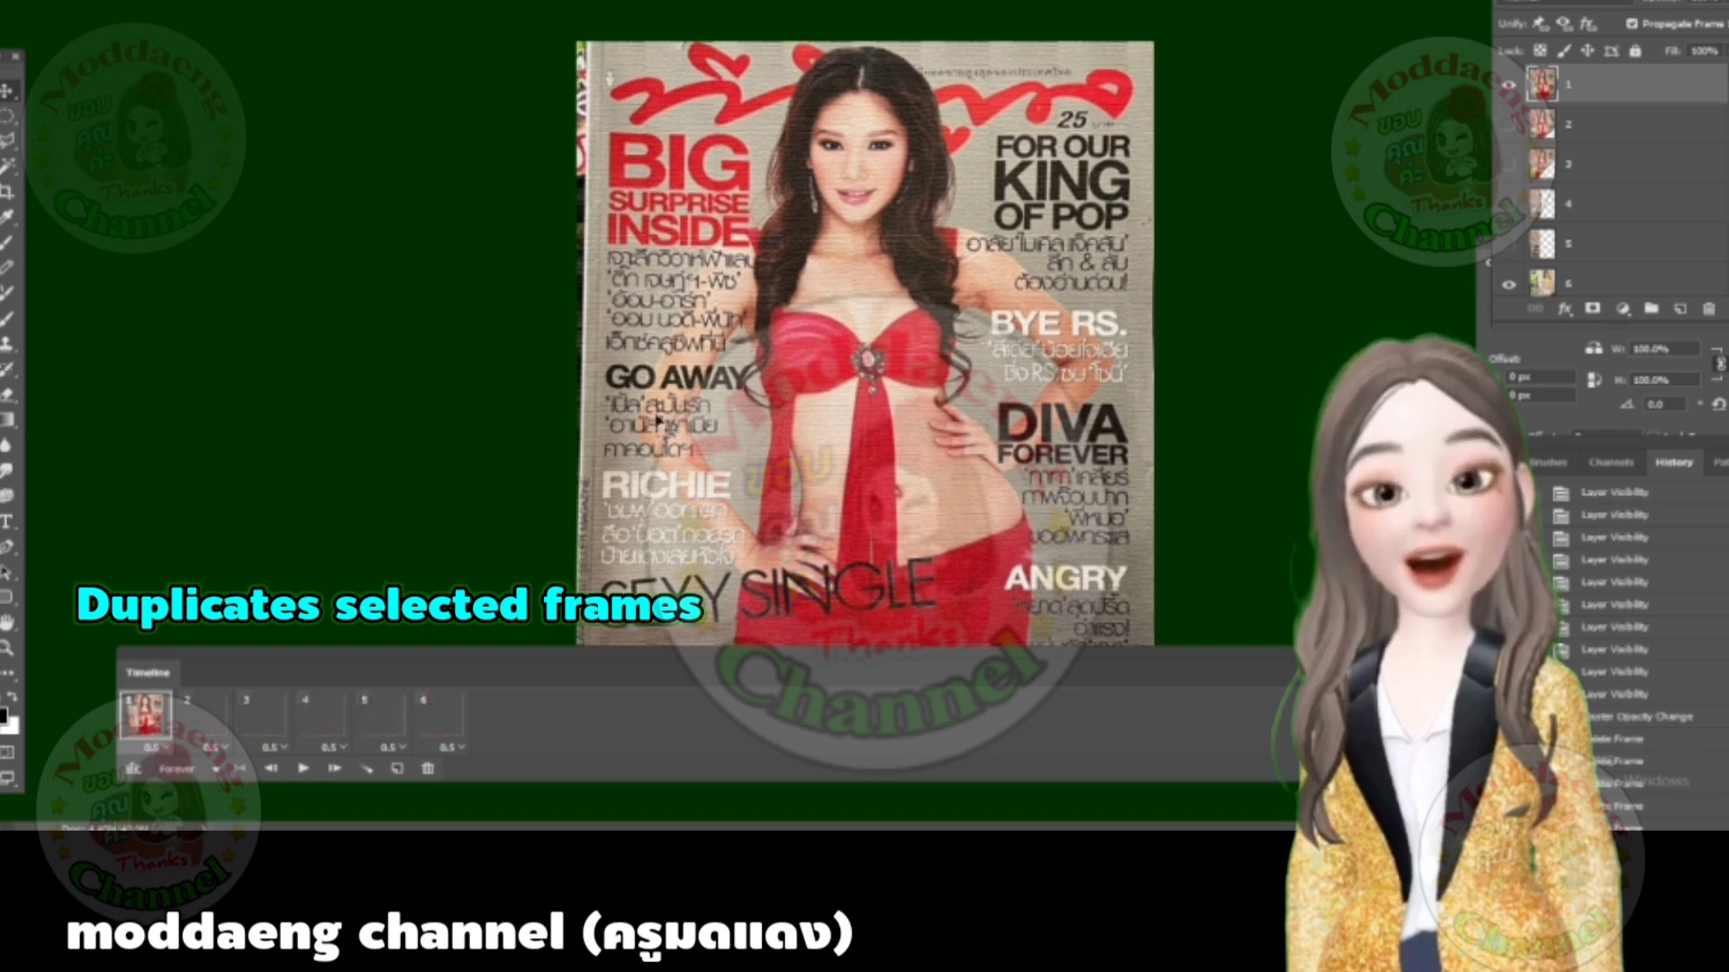
Step: Set layer visibility for frames 2–4 to show successive curl stages and the yellow-top cover
{"action": "left_click", "coordinate": [205, 714]}
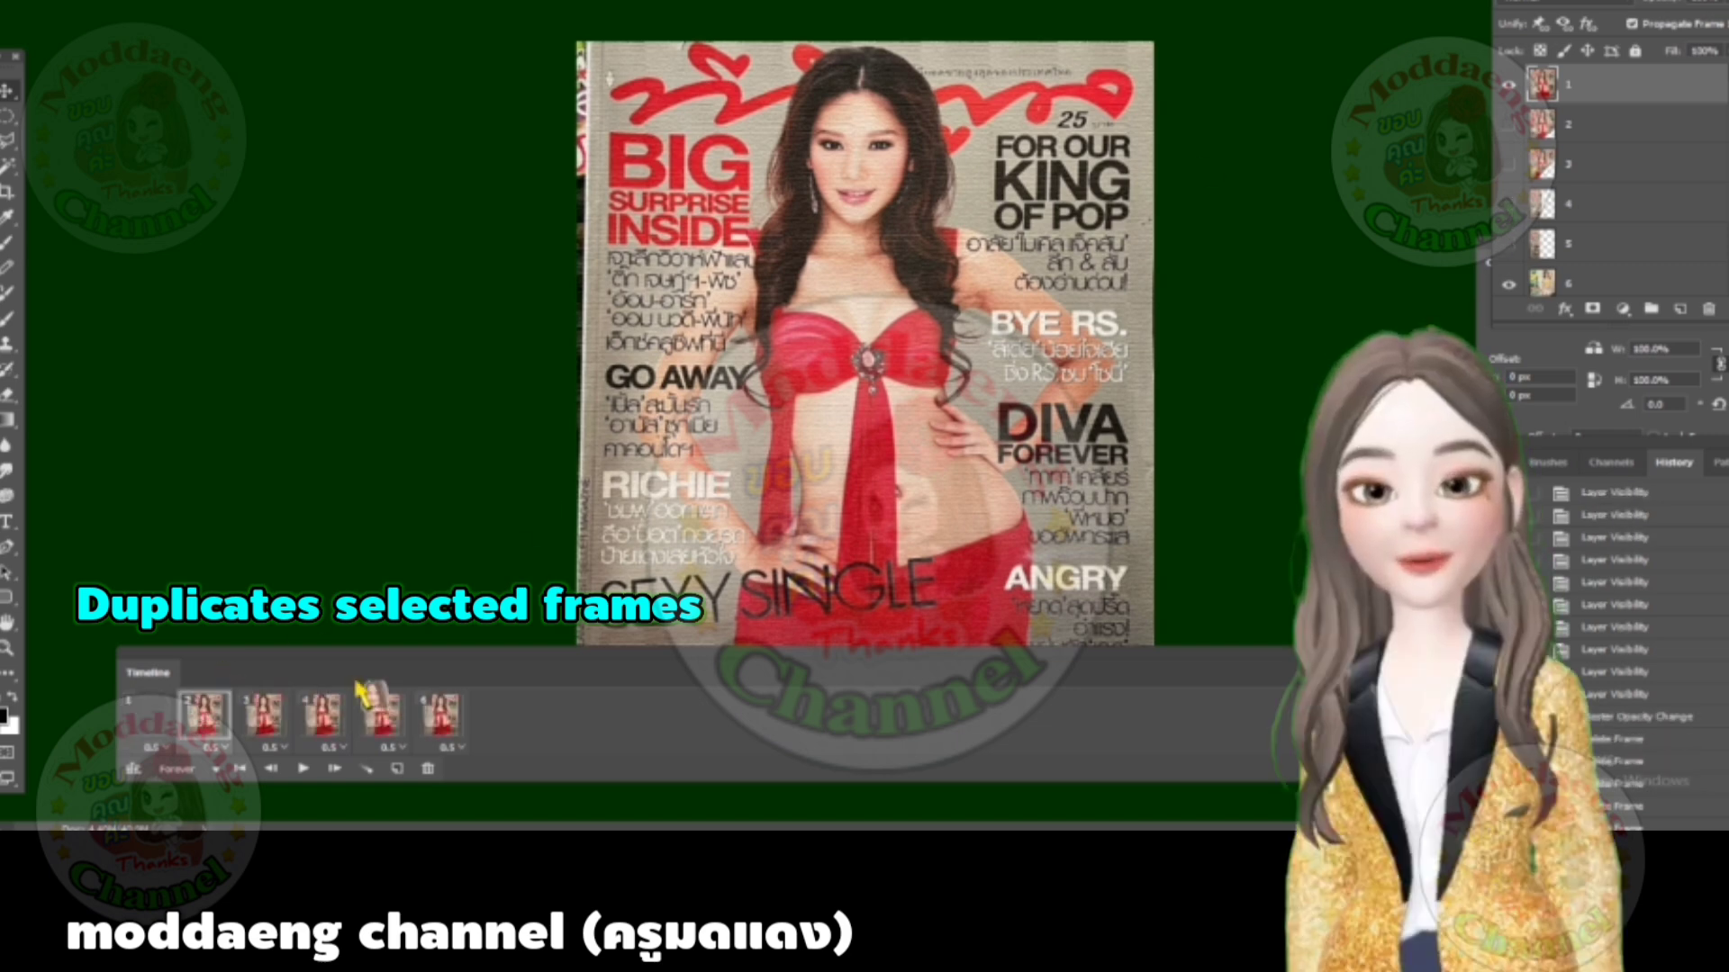
{"action": "left_click", "coordinate": [1509, 84]}
{"action": "left_click", "coordinate": [1508, 125]}
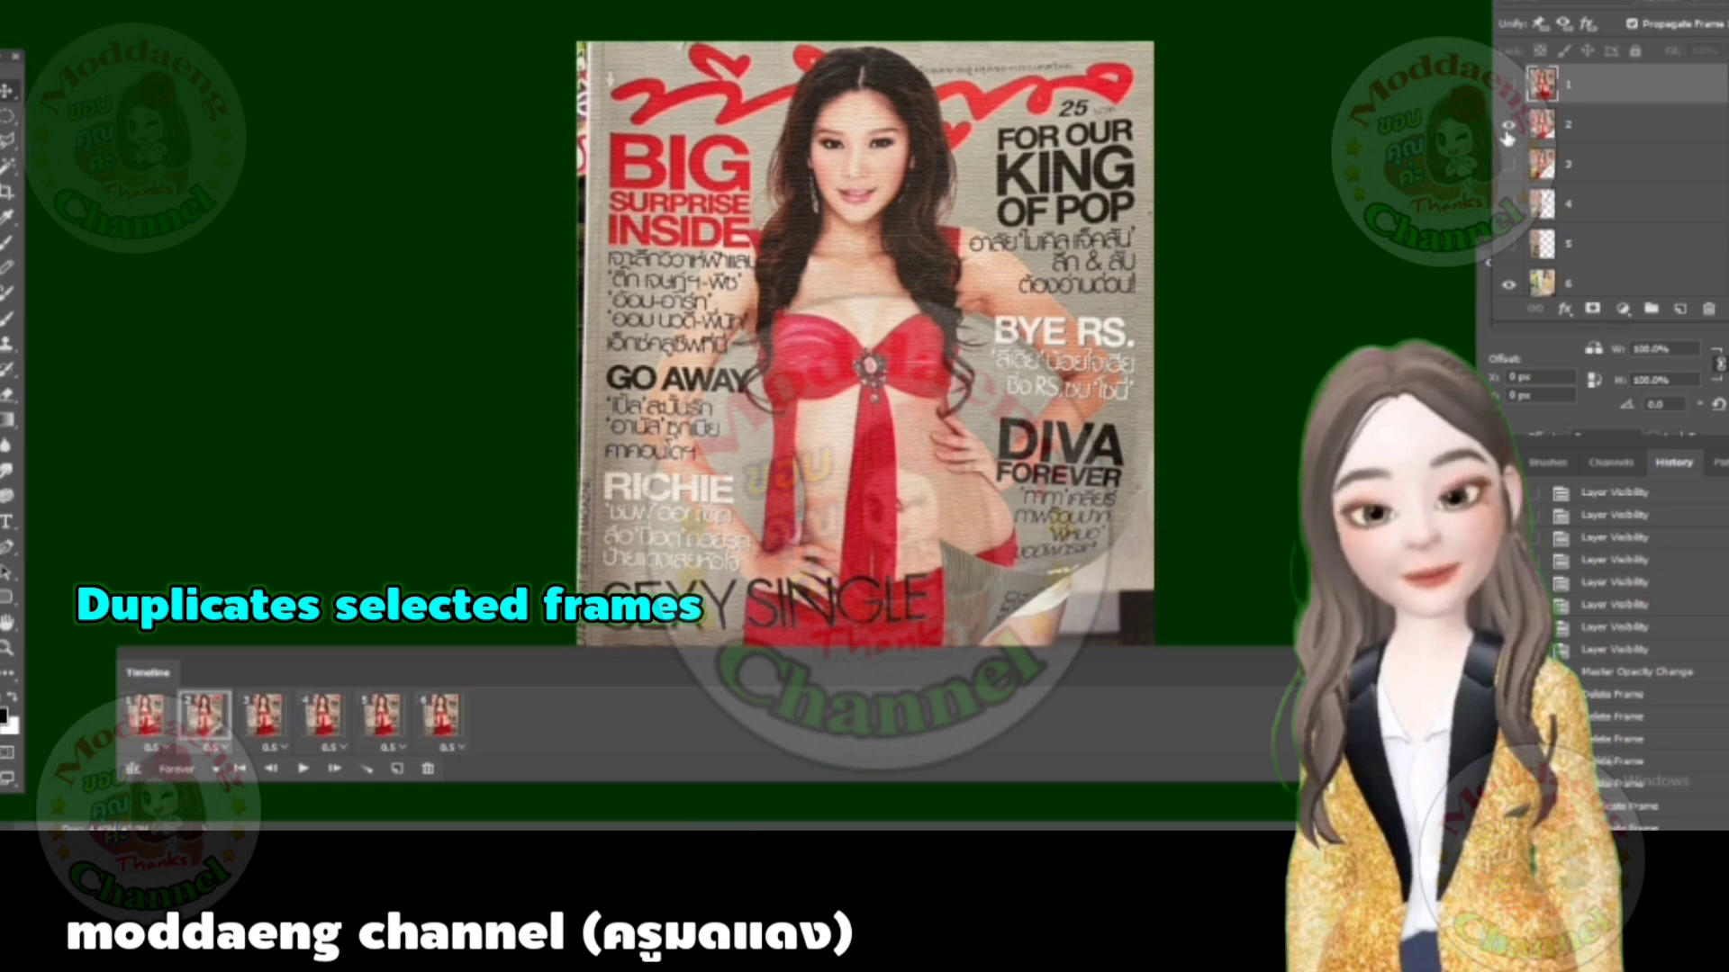
{"action": "left_click", "coordinate": [263, 716]}
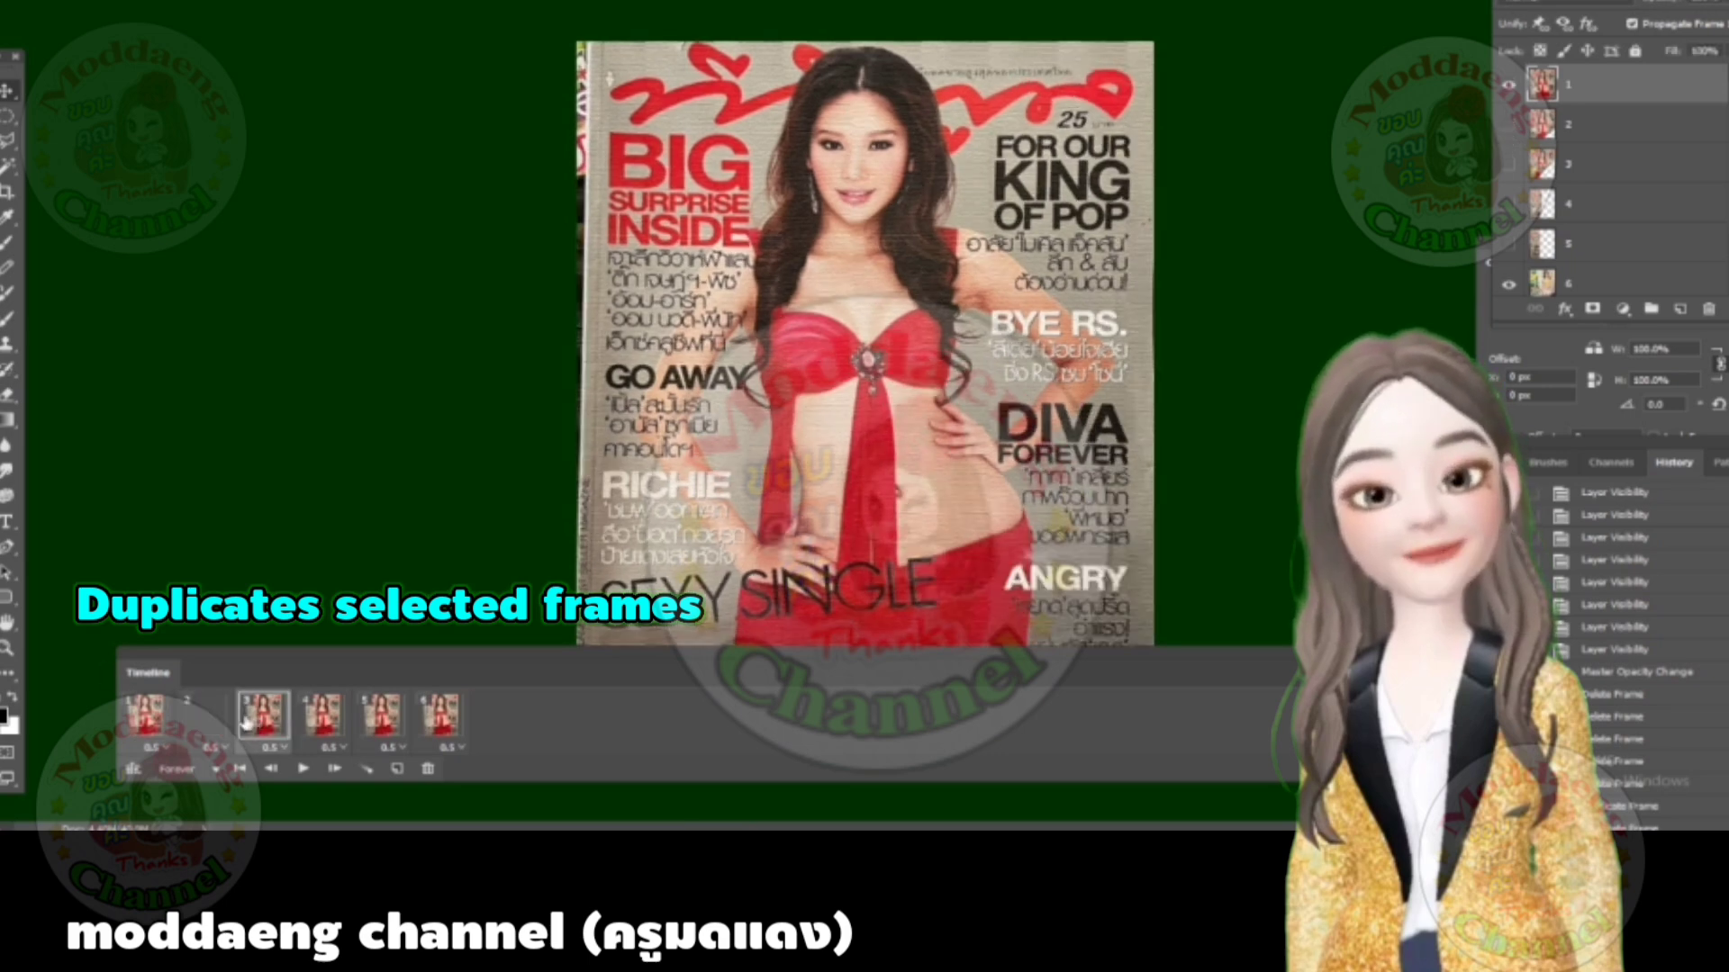
{"action": "left_click", "coordinate": [1509, 165]}
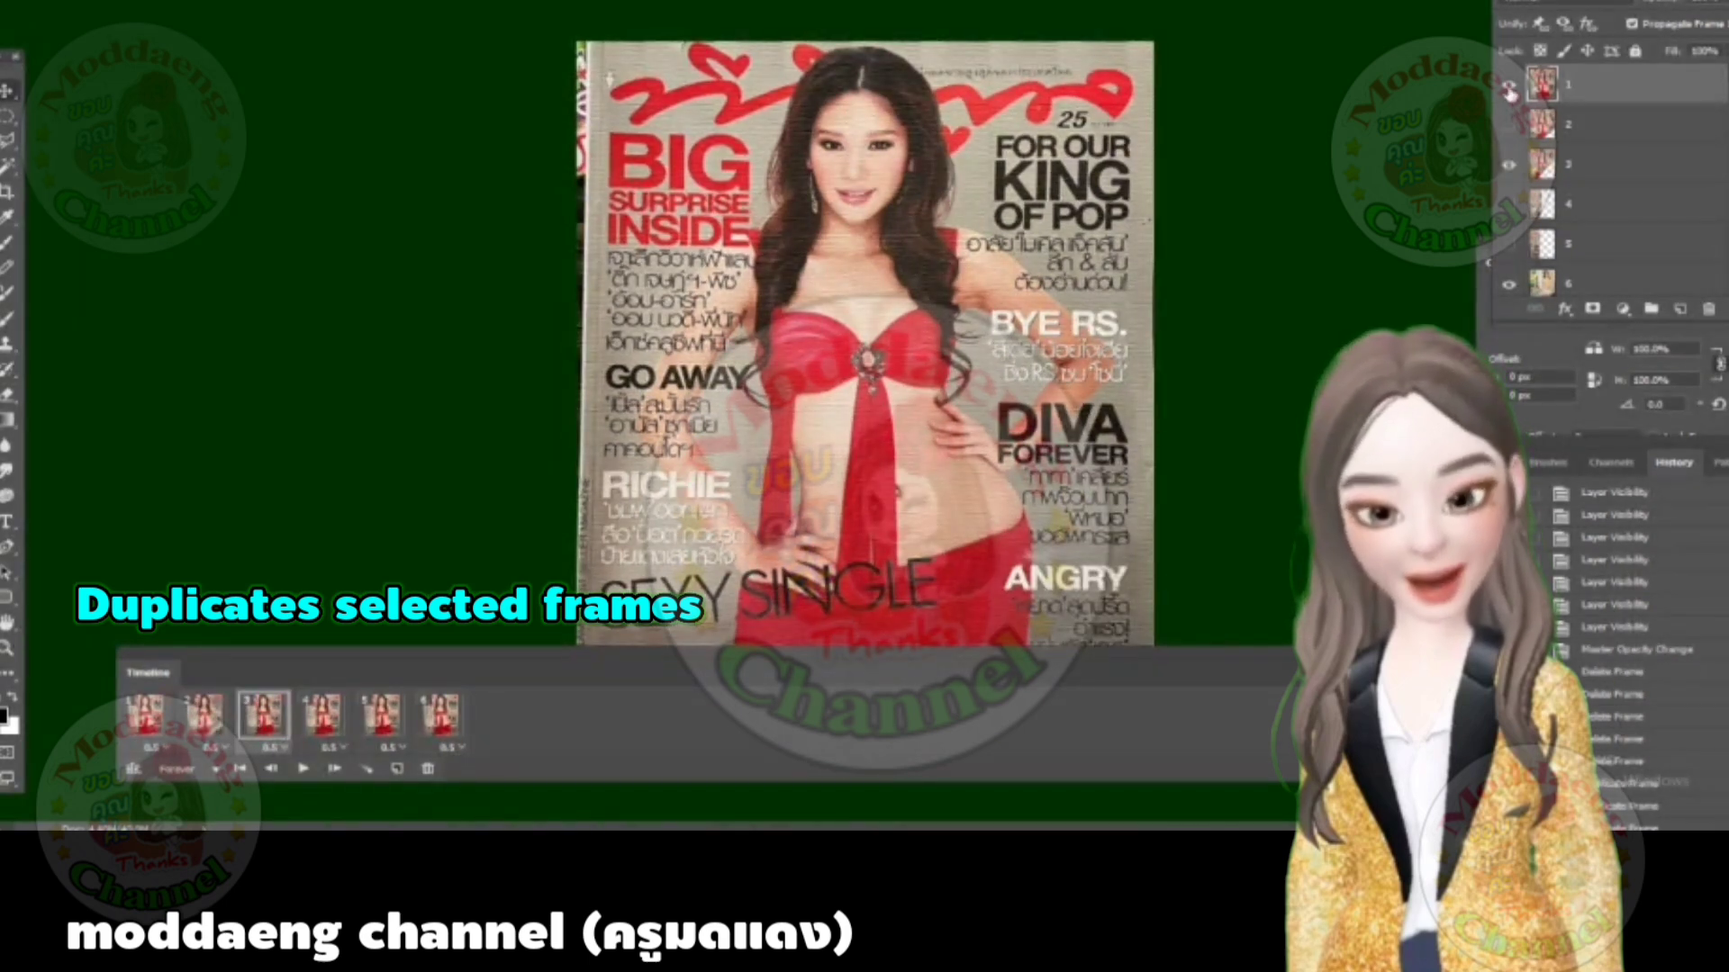
{"action": "left_click", "coordinate": [1509, 85]}
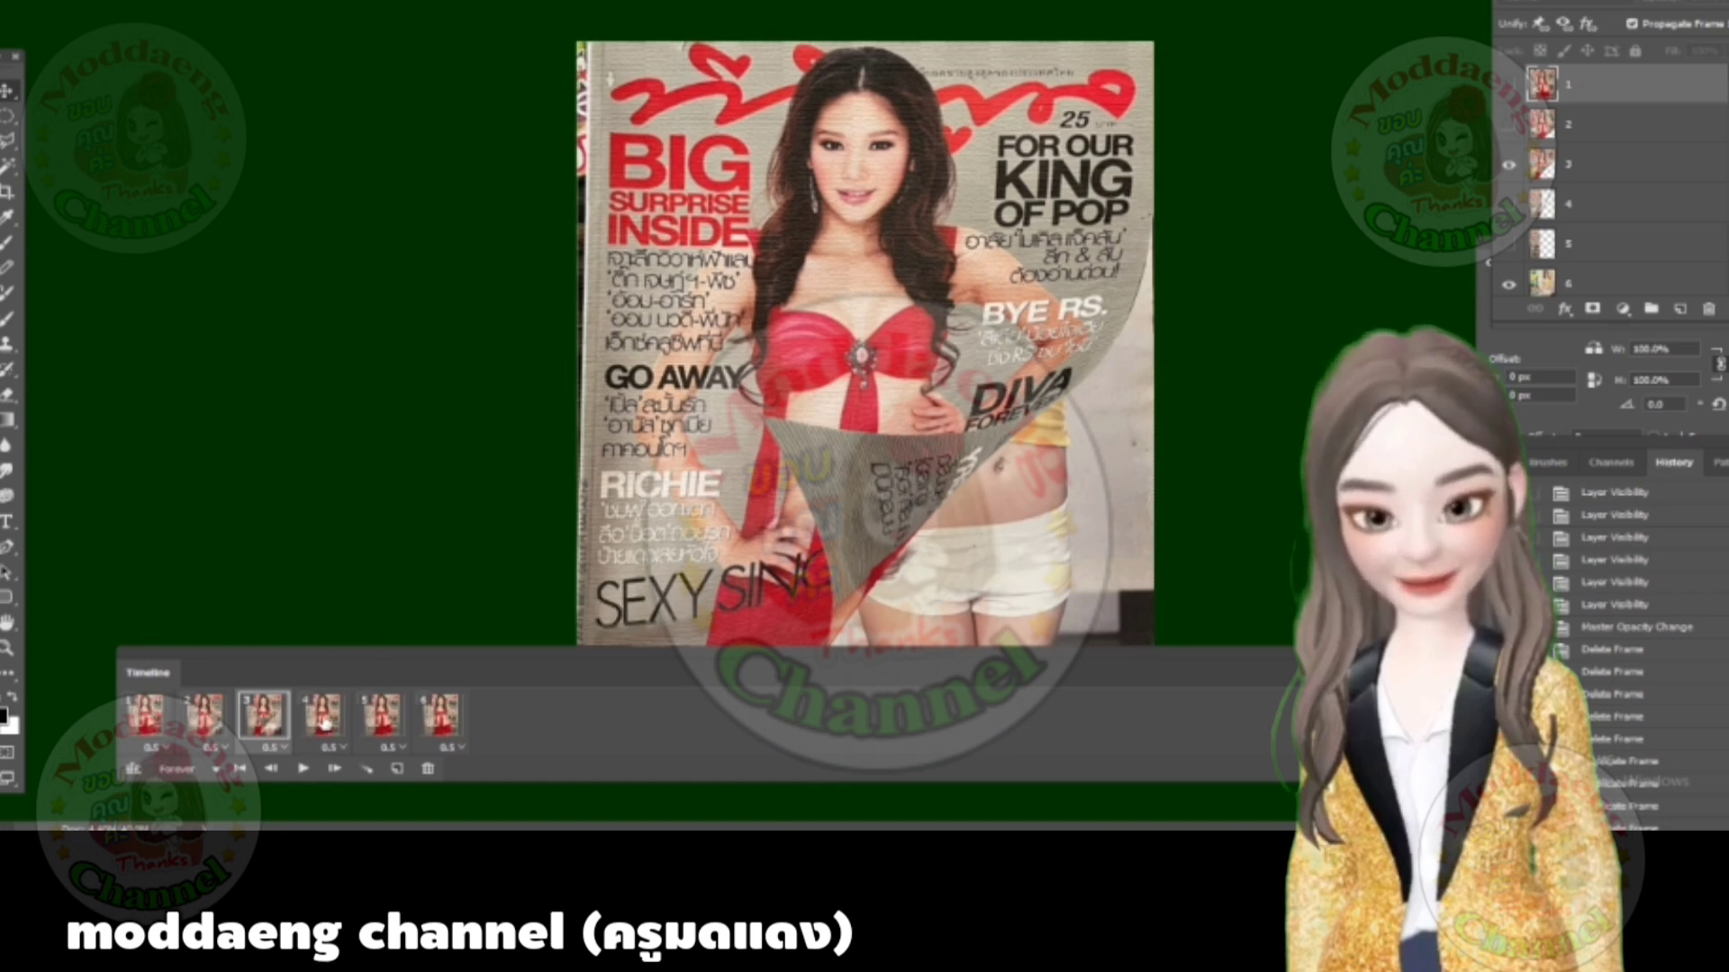
{"action": "left_click", "coordinate": [324, 715]}
{"action": "left_click", "coordinate": [1509, 204]}
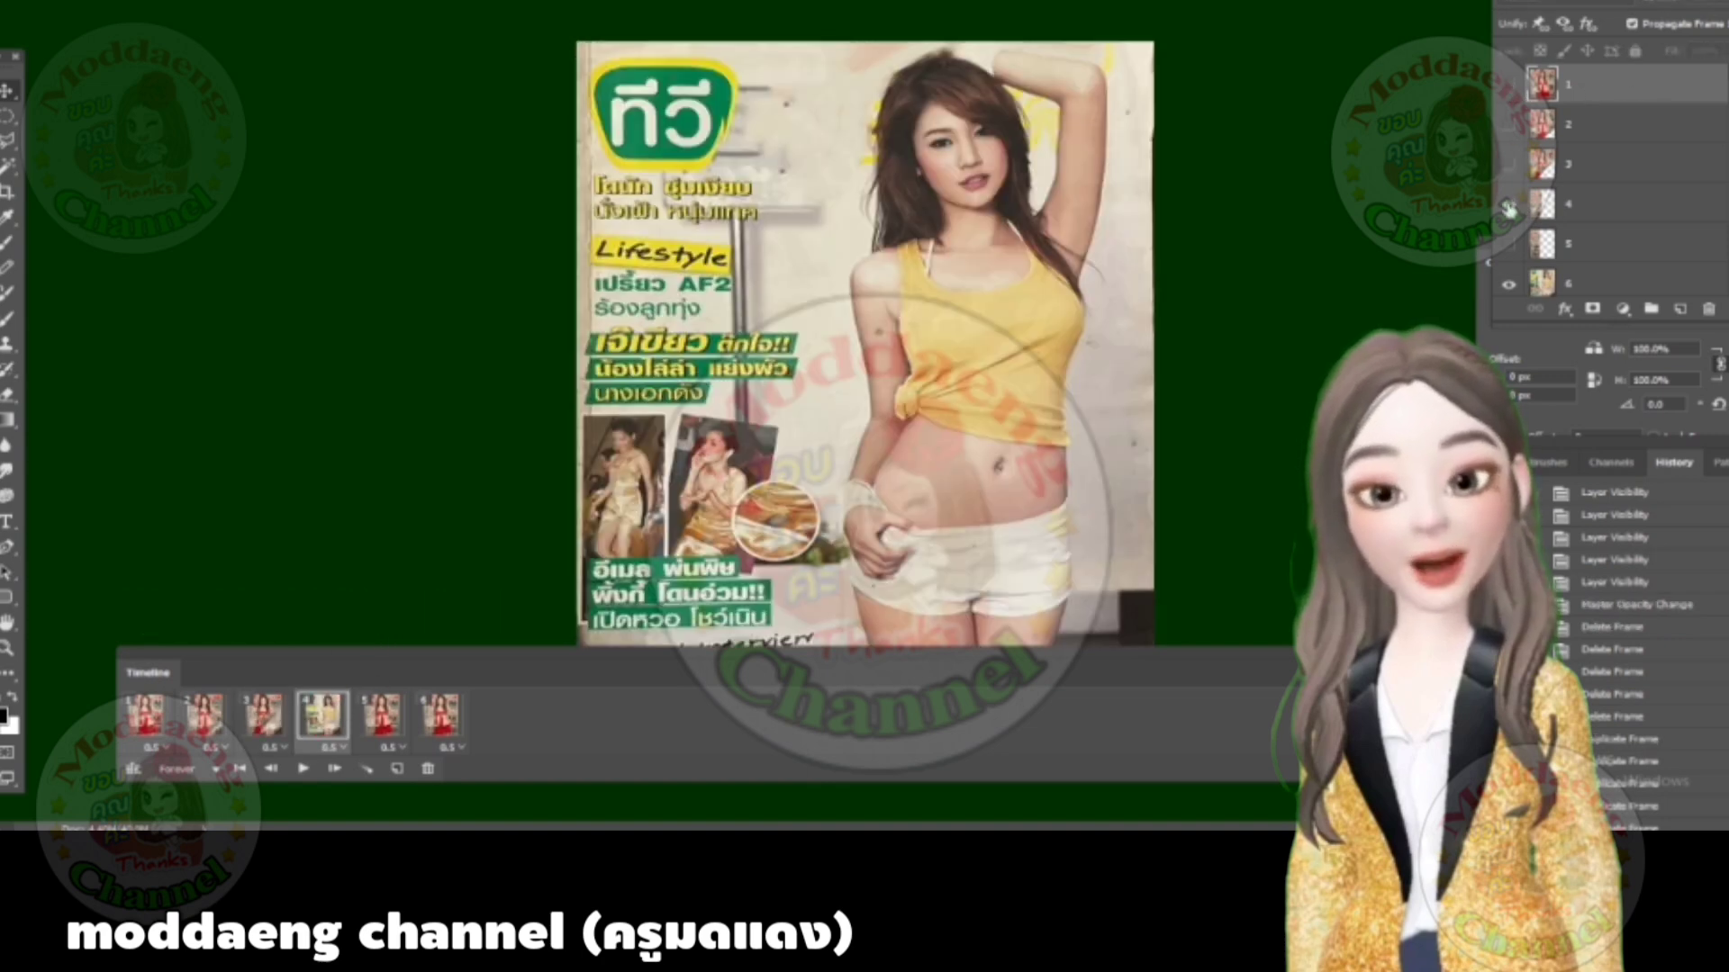
Step: Set frames 5 and 6 to the page-curl composite and yellow-top cover, then play the animation
{"action": "left_click", "coordinate": [382, 716]}
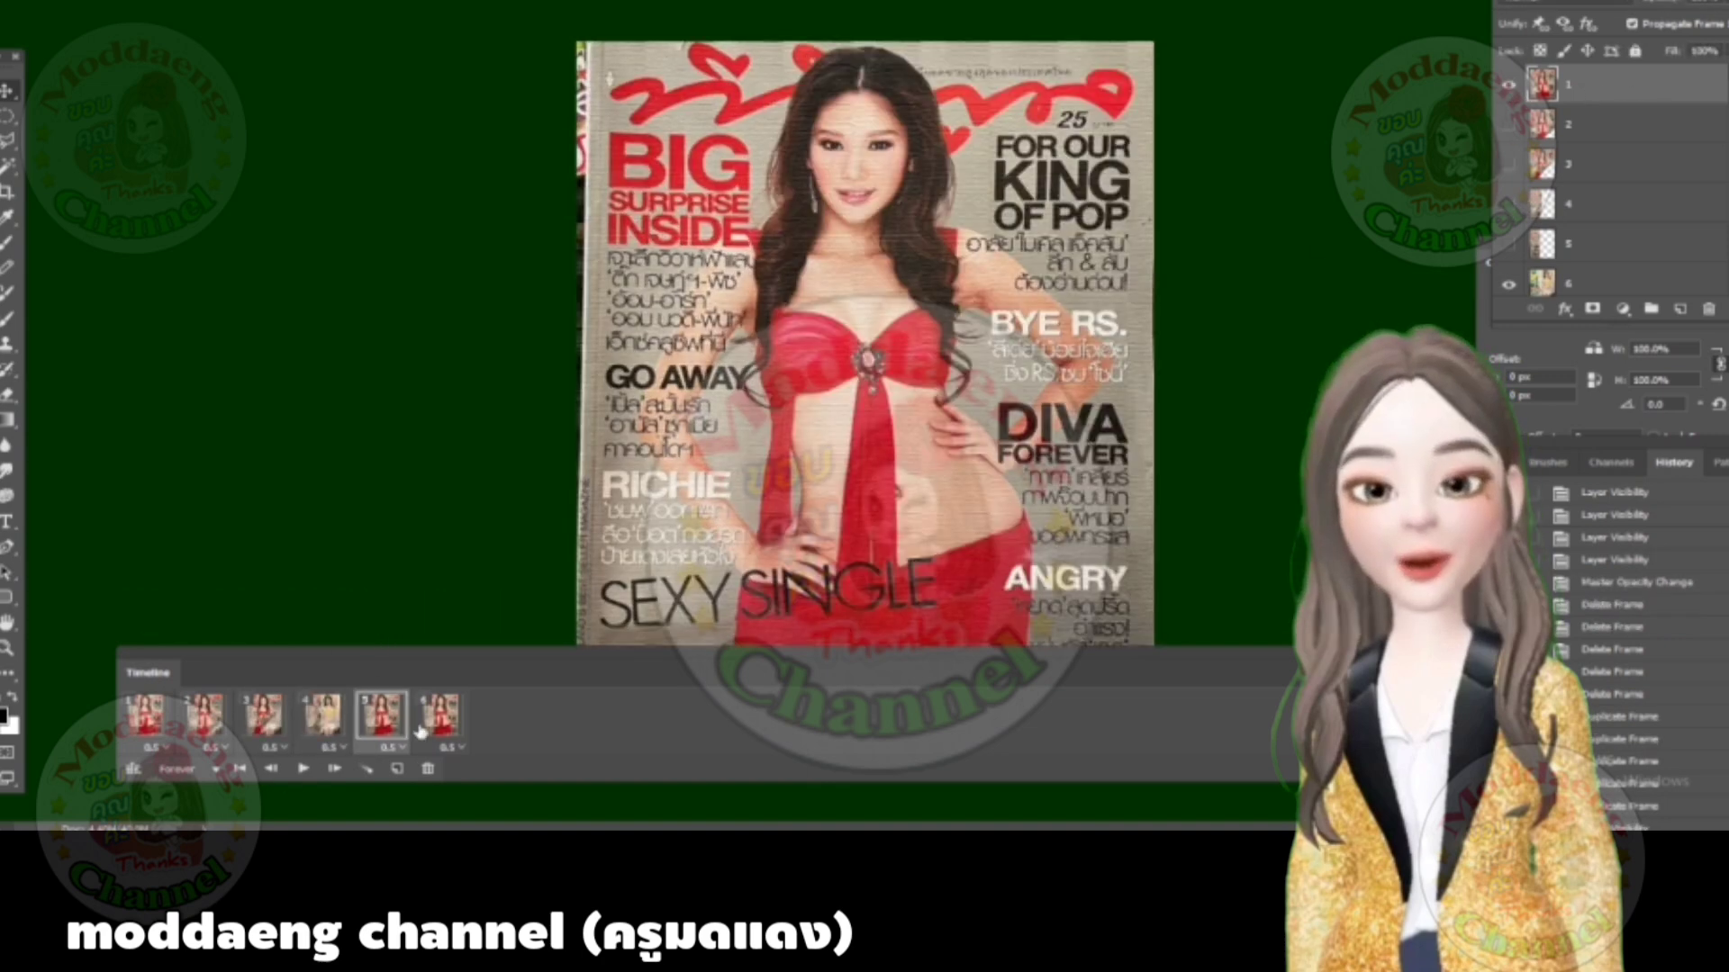
{"action": "left_click", "coordinate": [1506, 244]}
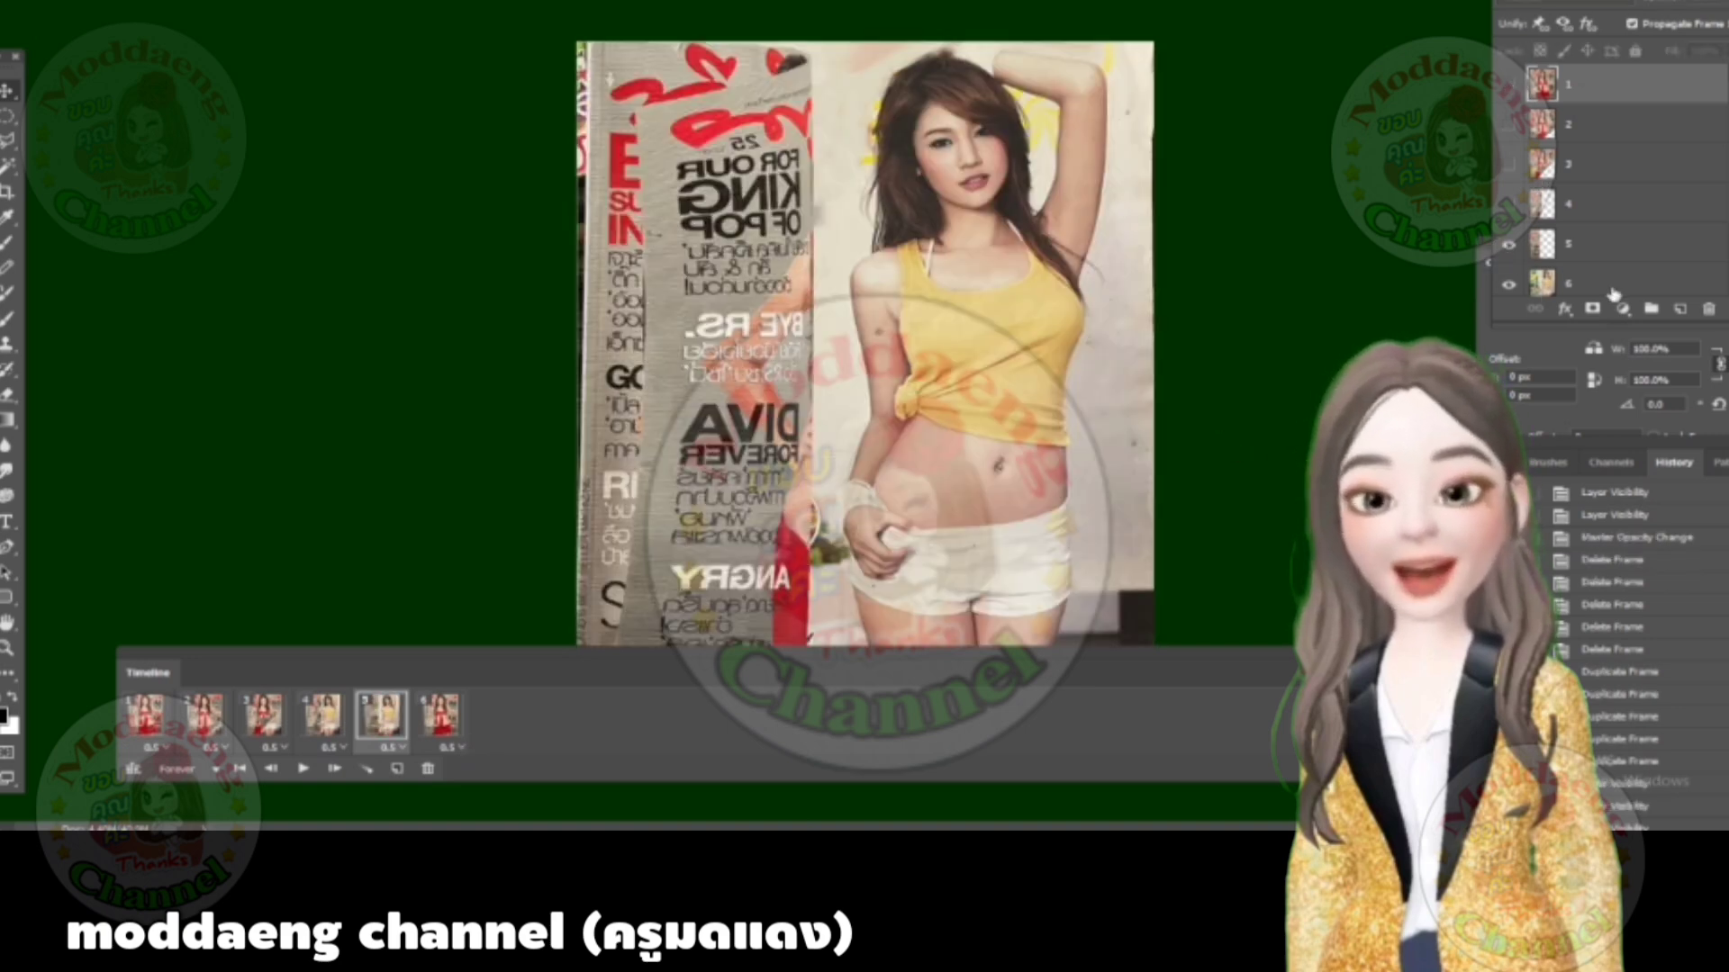
{"action": "left_click_drag", "start_coordinate": [1613, 293], "coordinate": [1496, 370]}
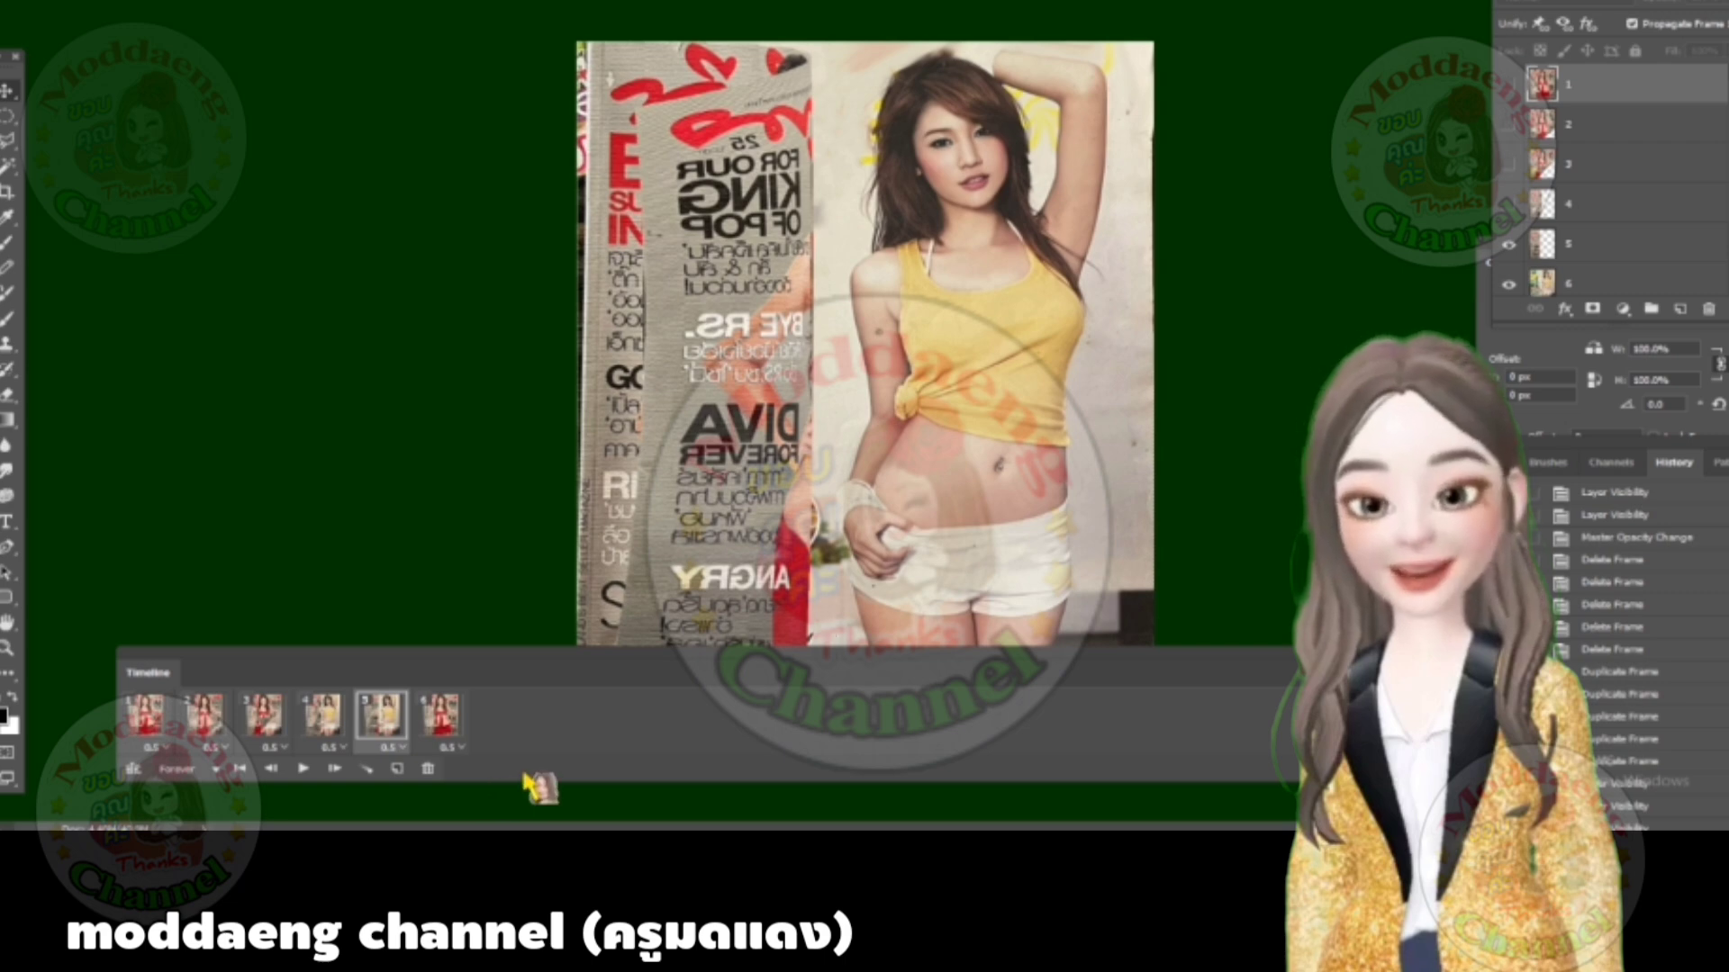
{"action": "left_click", "coordinate": [429, 720]}
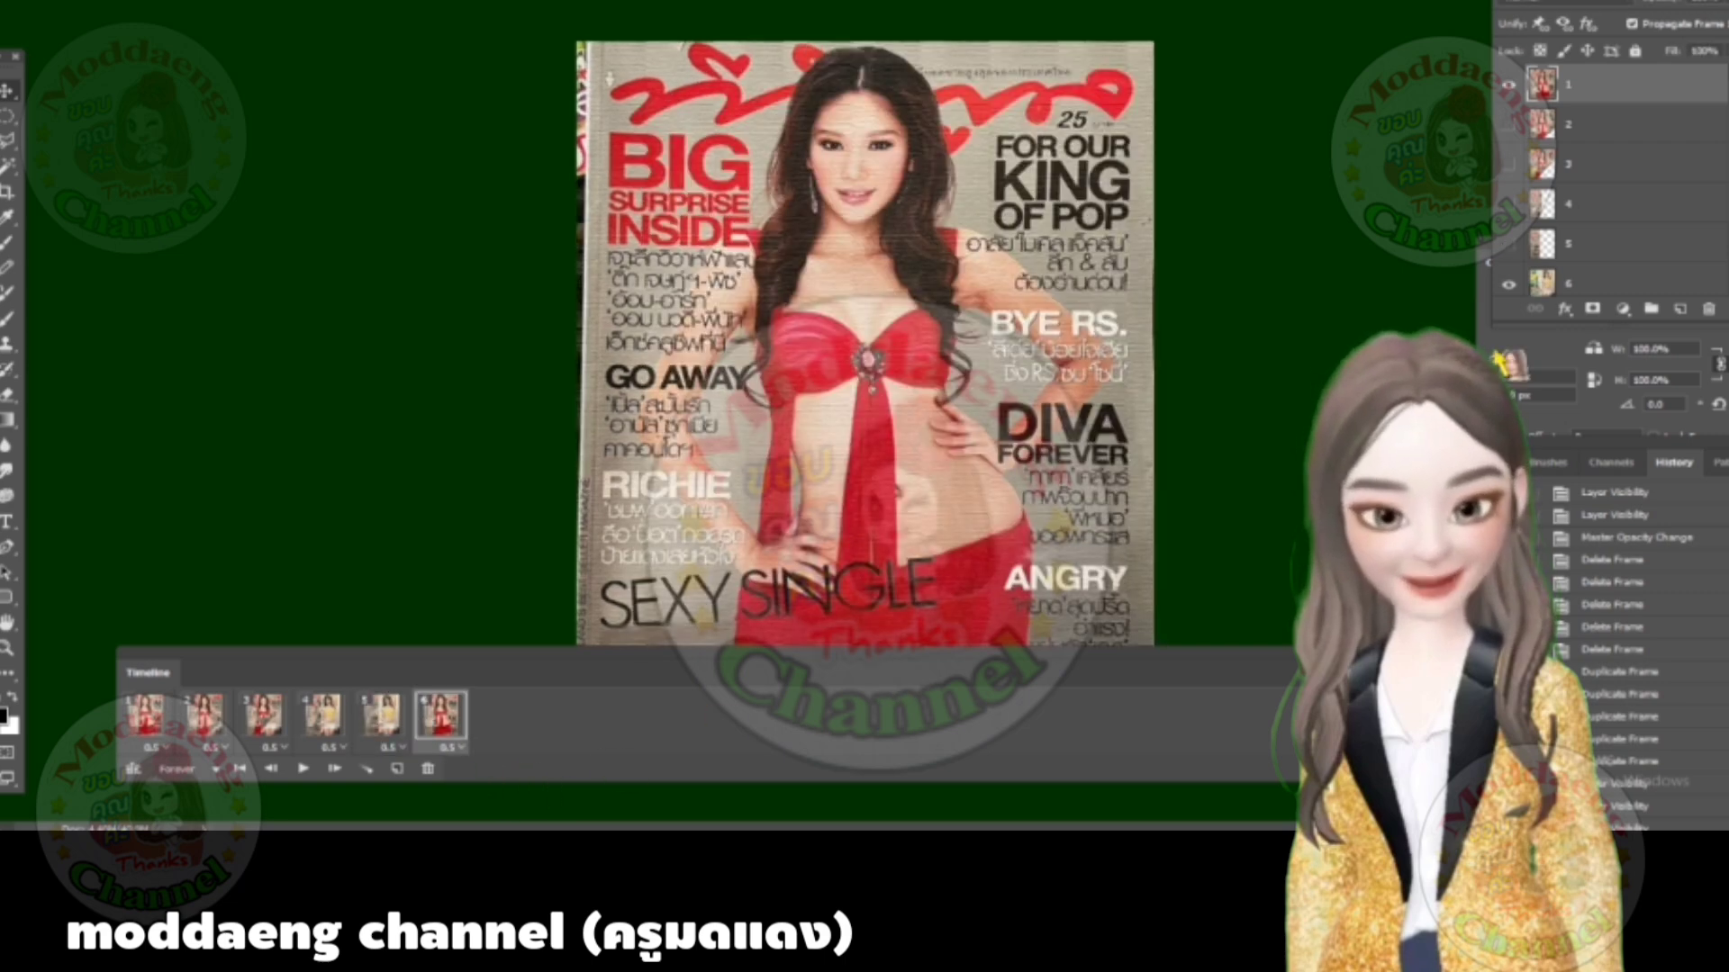
{"action": "left_click", "coordinate": [1512, 87]}
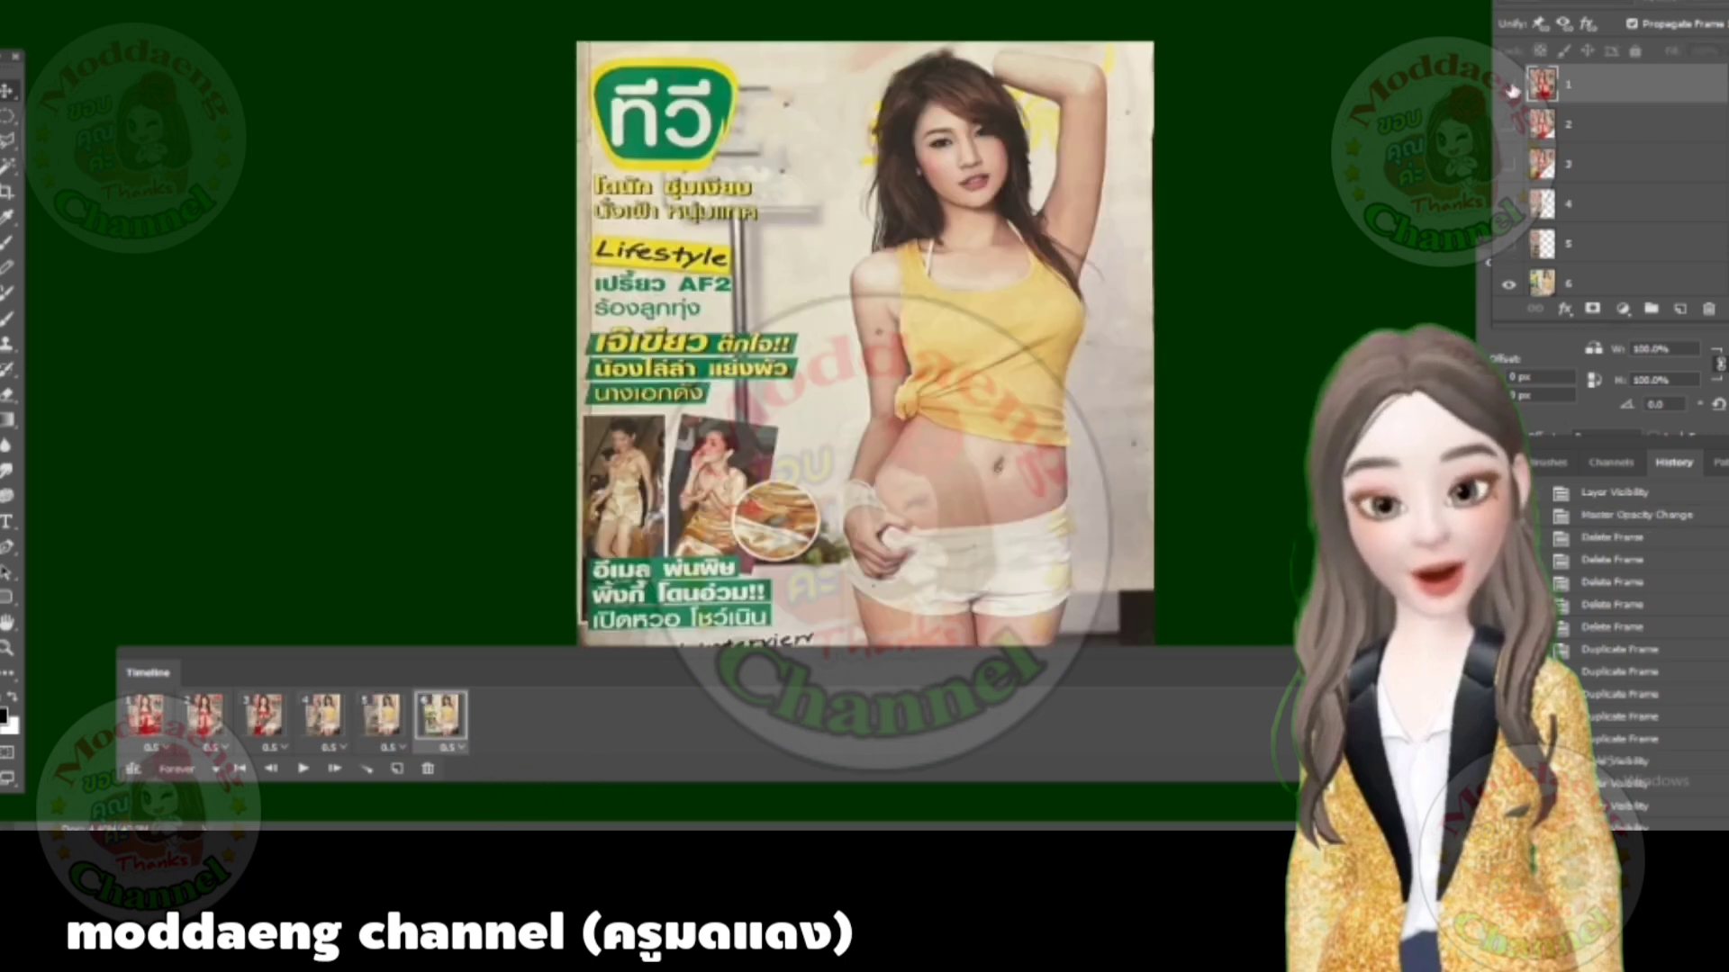
{"action": "left_click", "coordinate": [303, 768]}
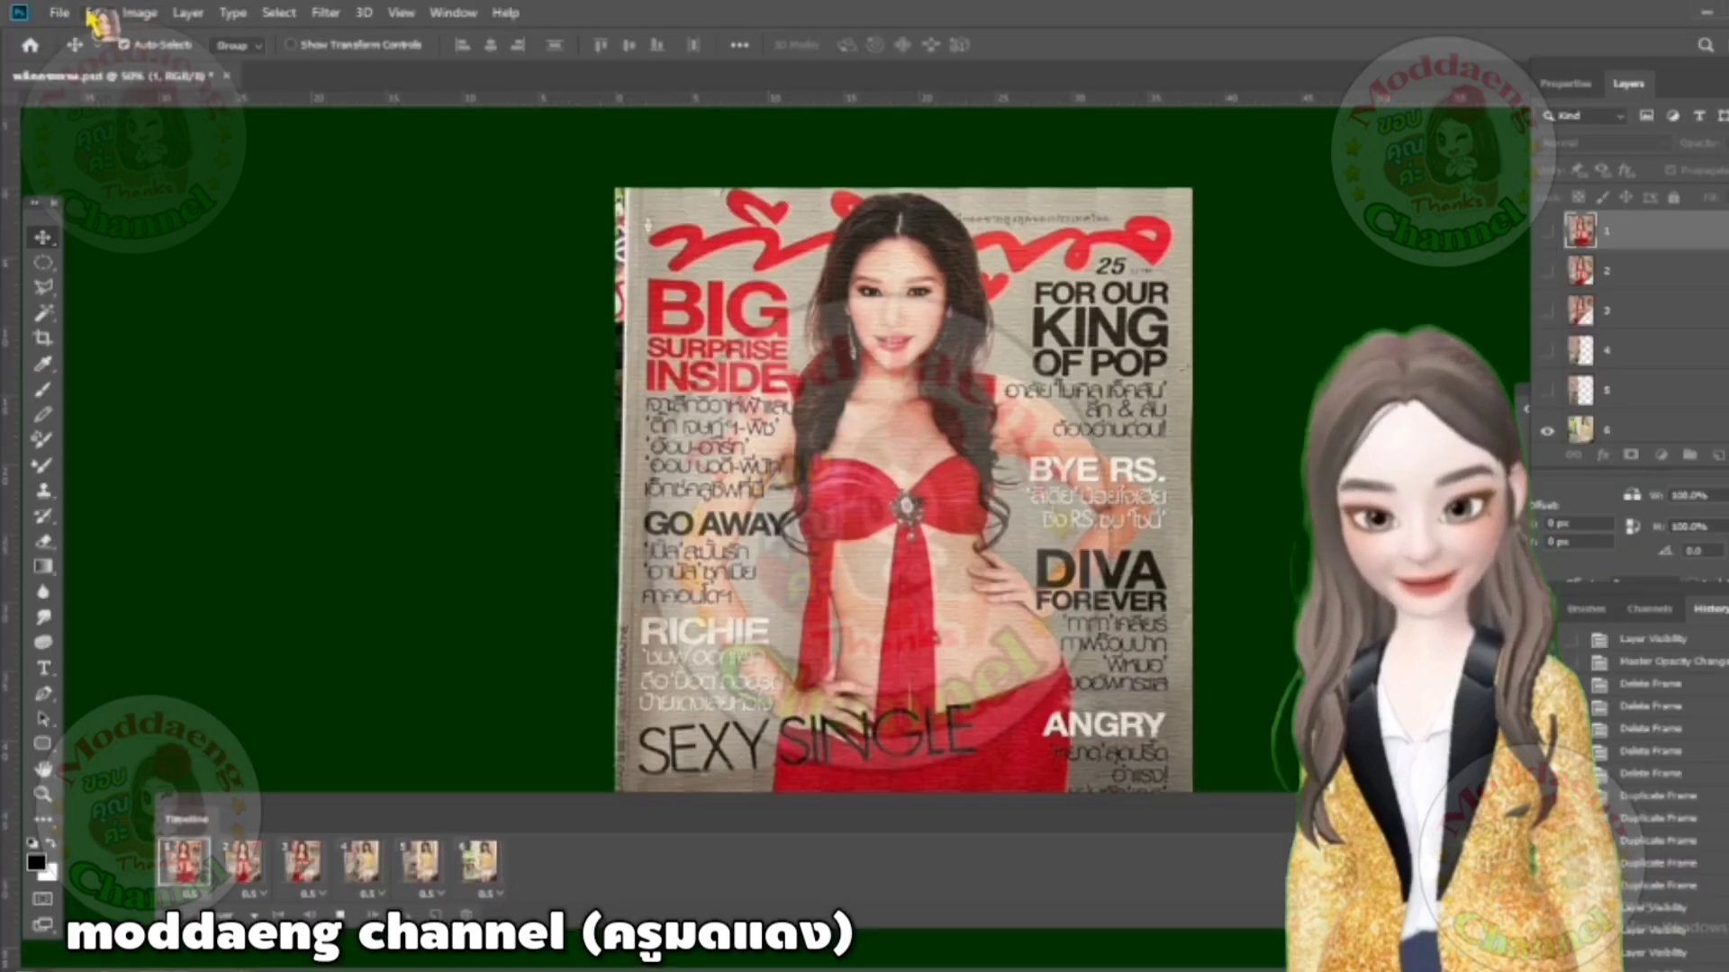
Step: Export through Save for Web as GIF 128 Dithered, preview it in a browser, then proceed to save
{"action": "left_click", "coordinate": [95, 13]}
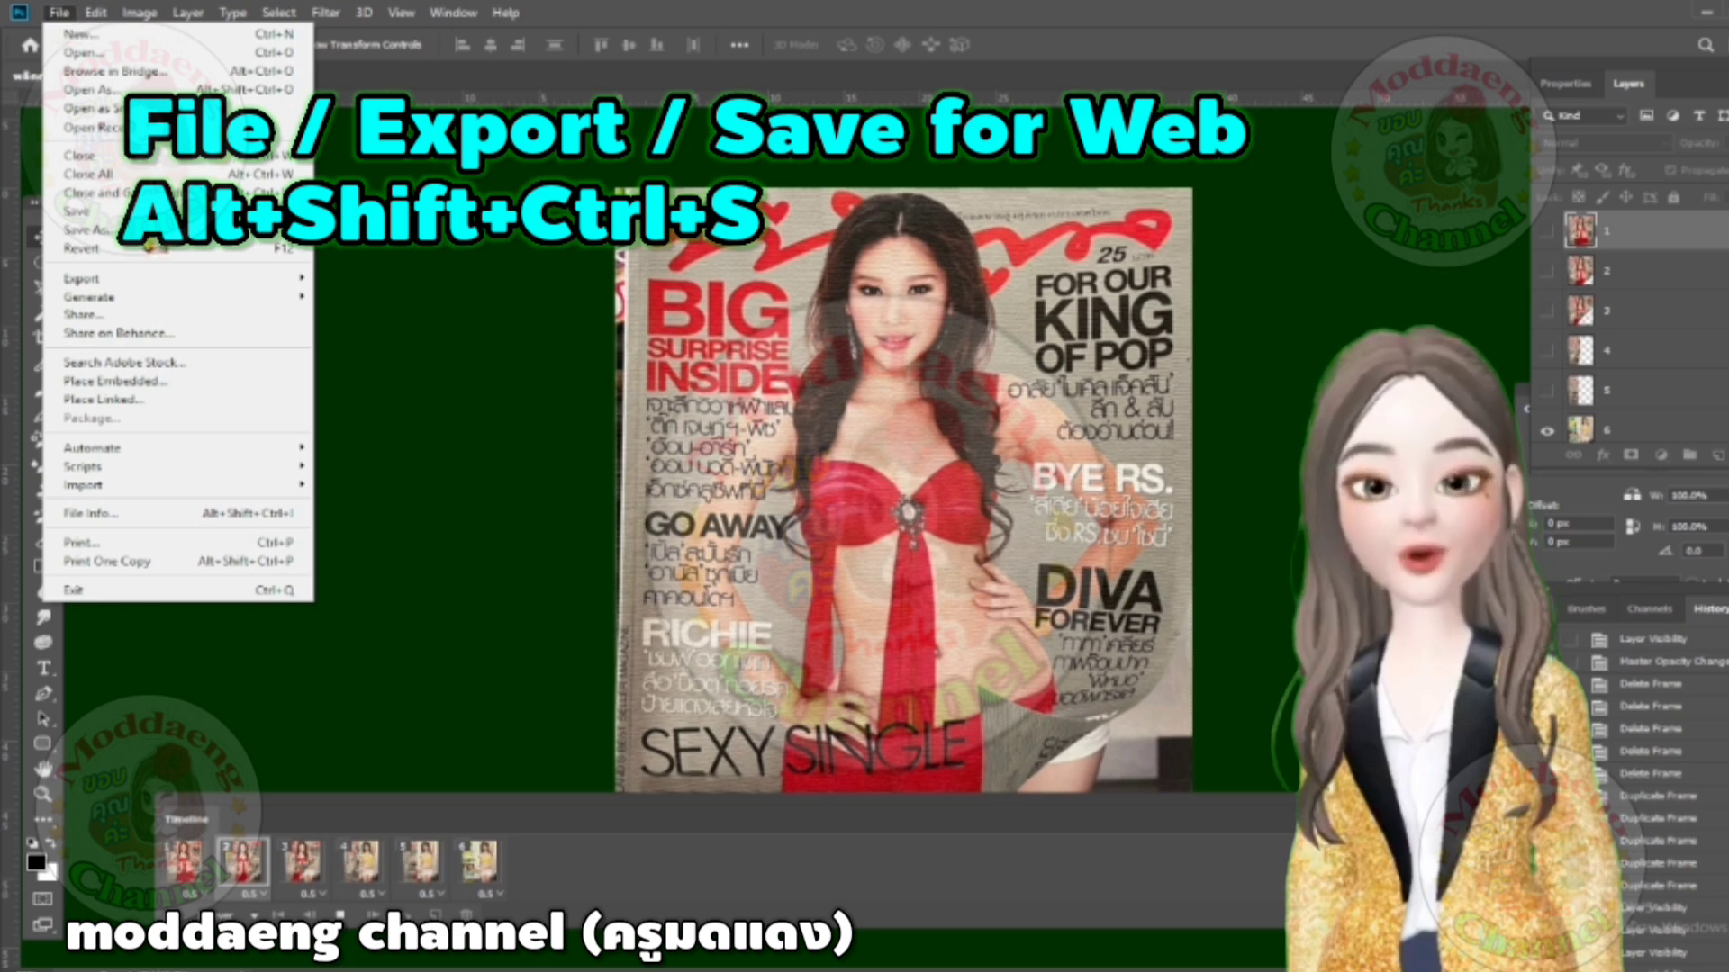
{"action": "mouse_move", "coordinate": [84, 278]}
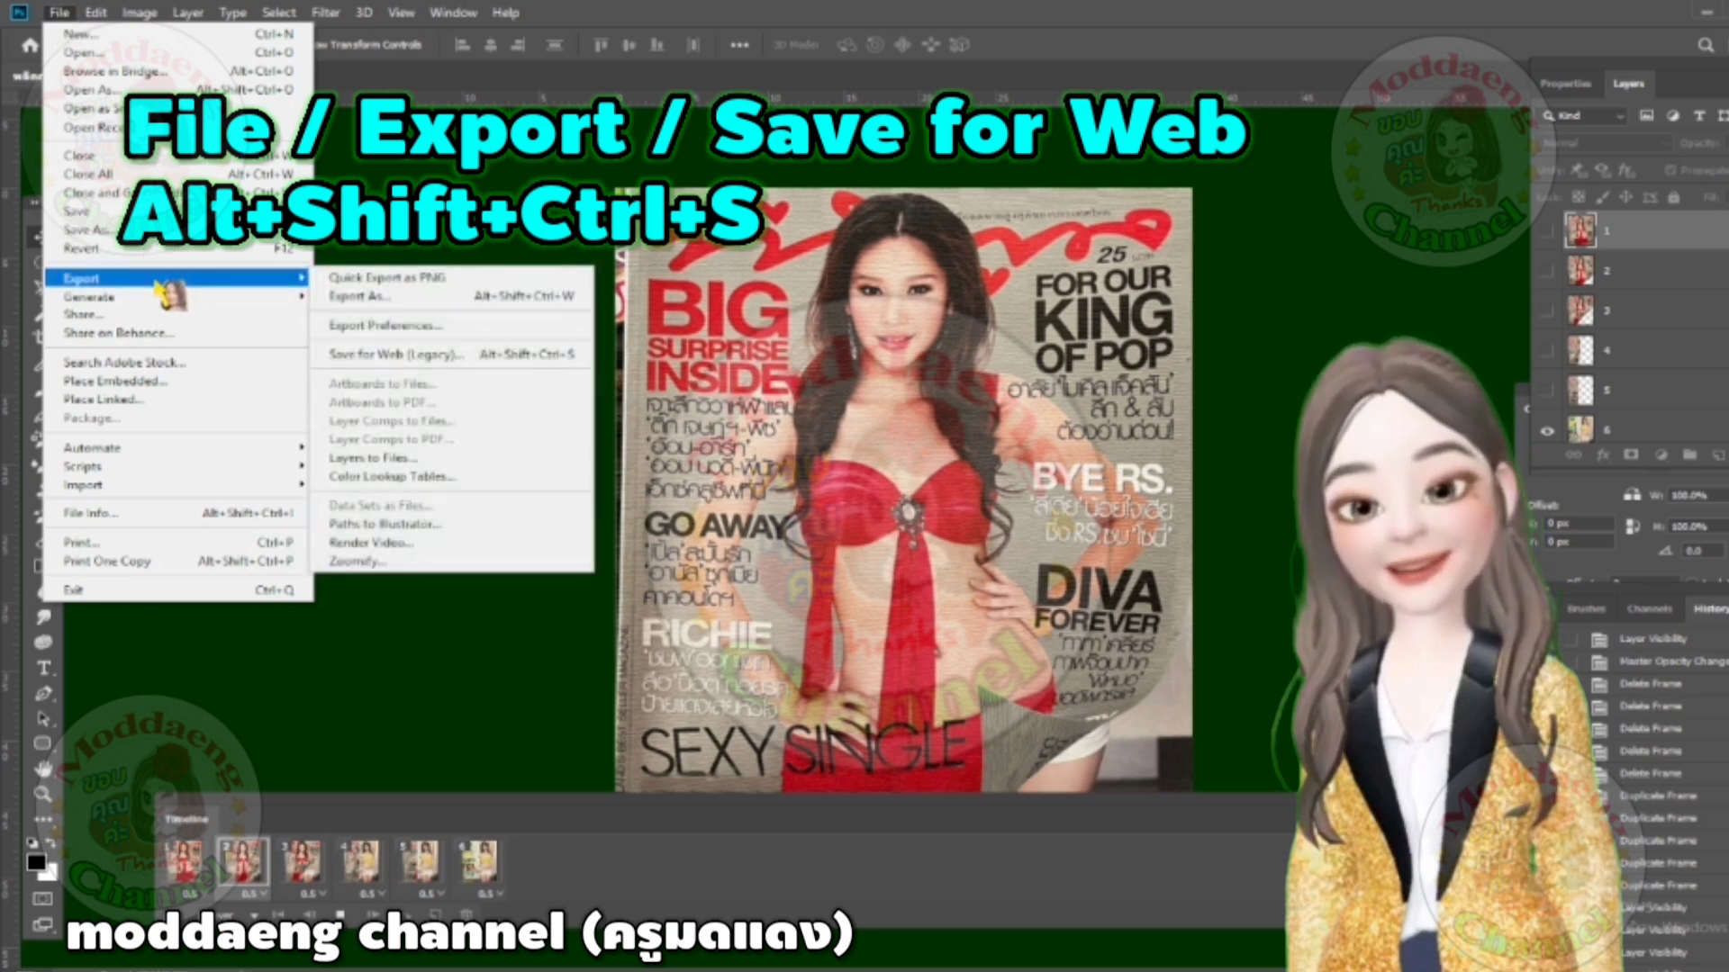
{"action": "left_click", "coordinate": [443, 355]}
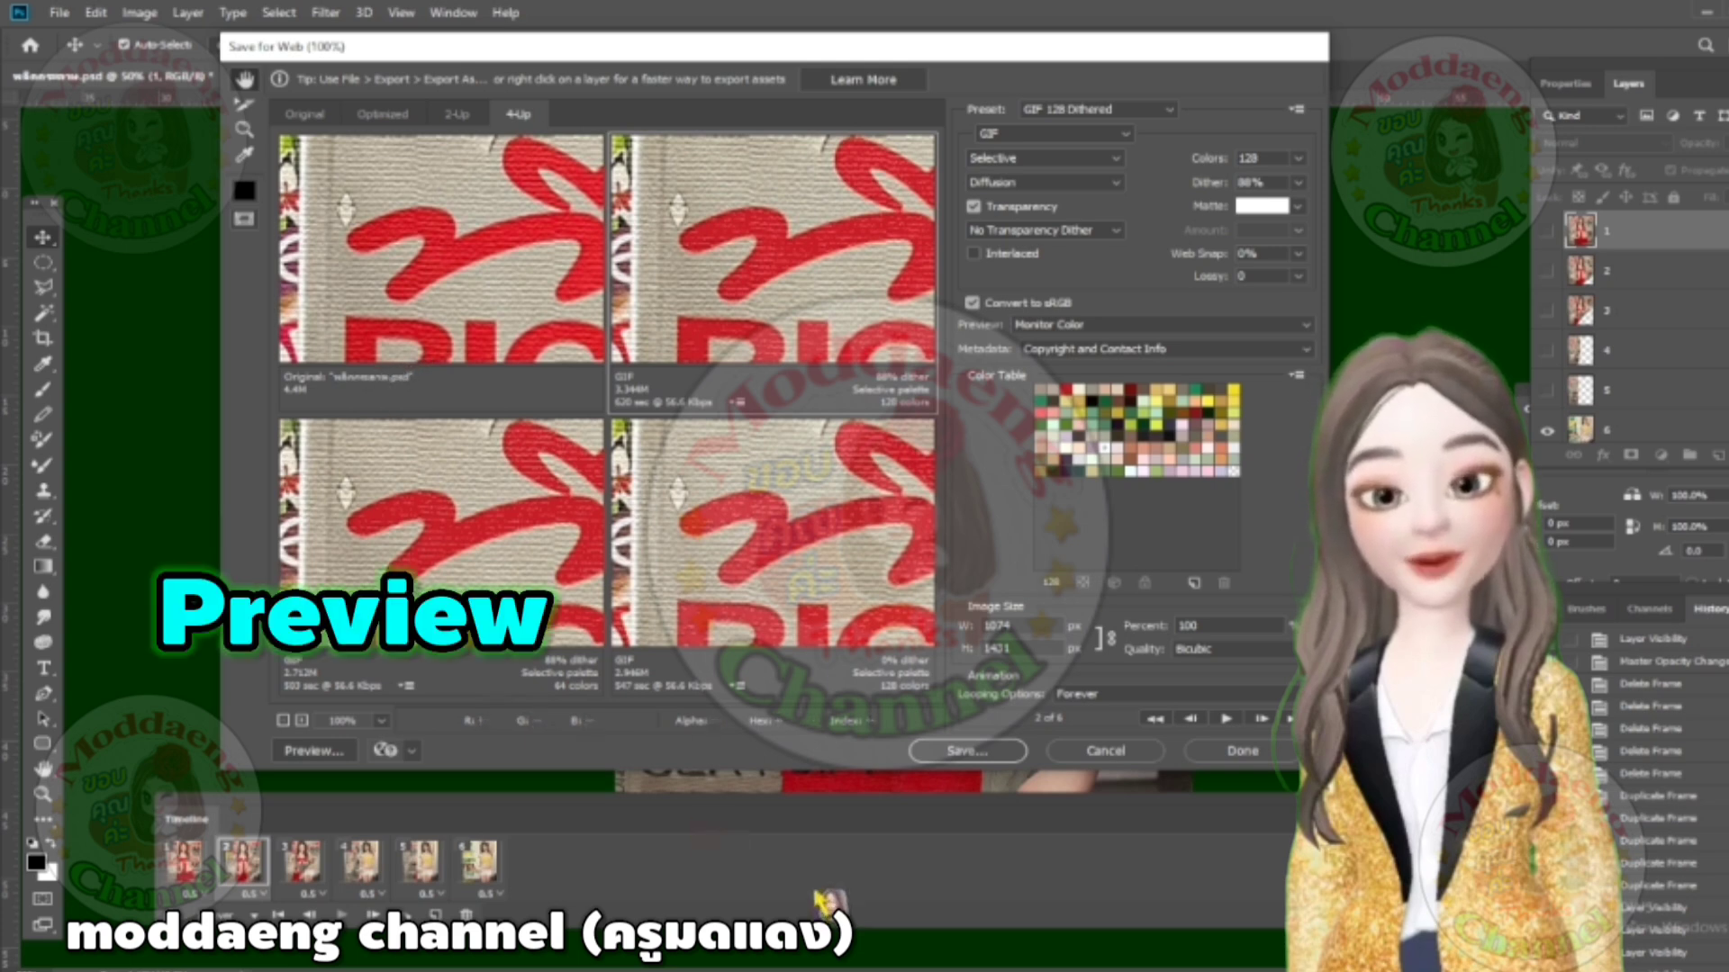
{"action": "left_click", "coordinate": [309, 752]}
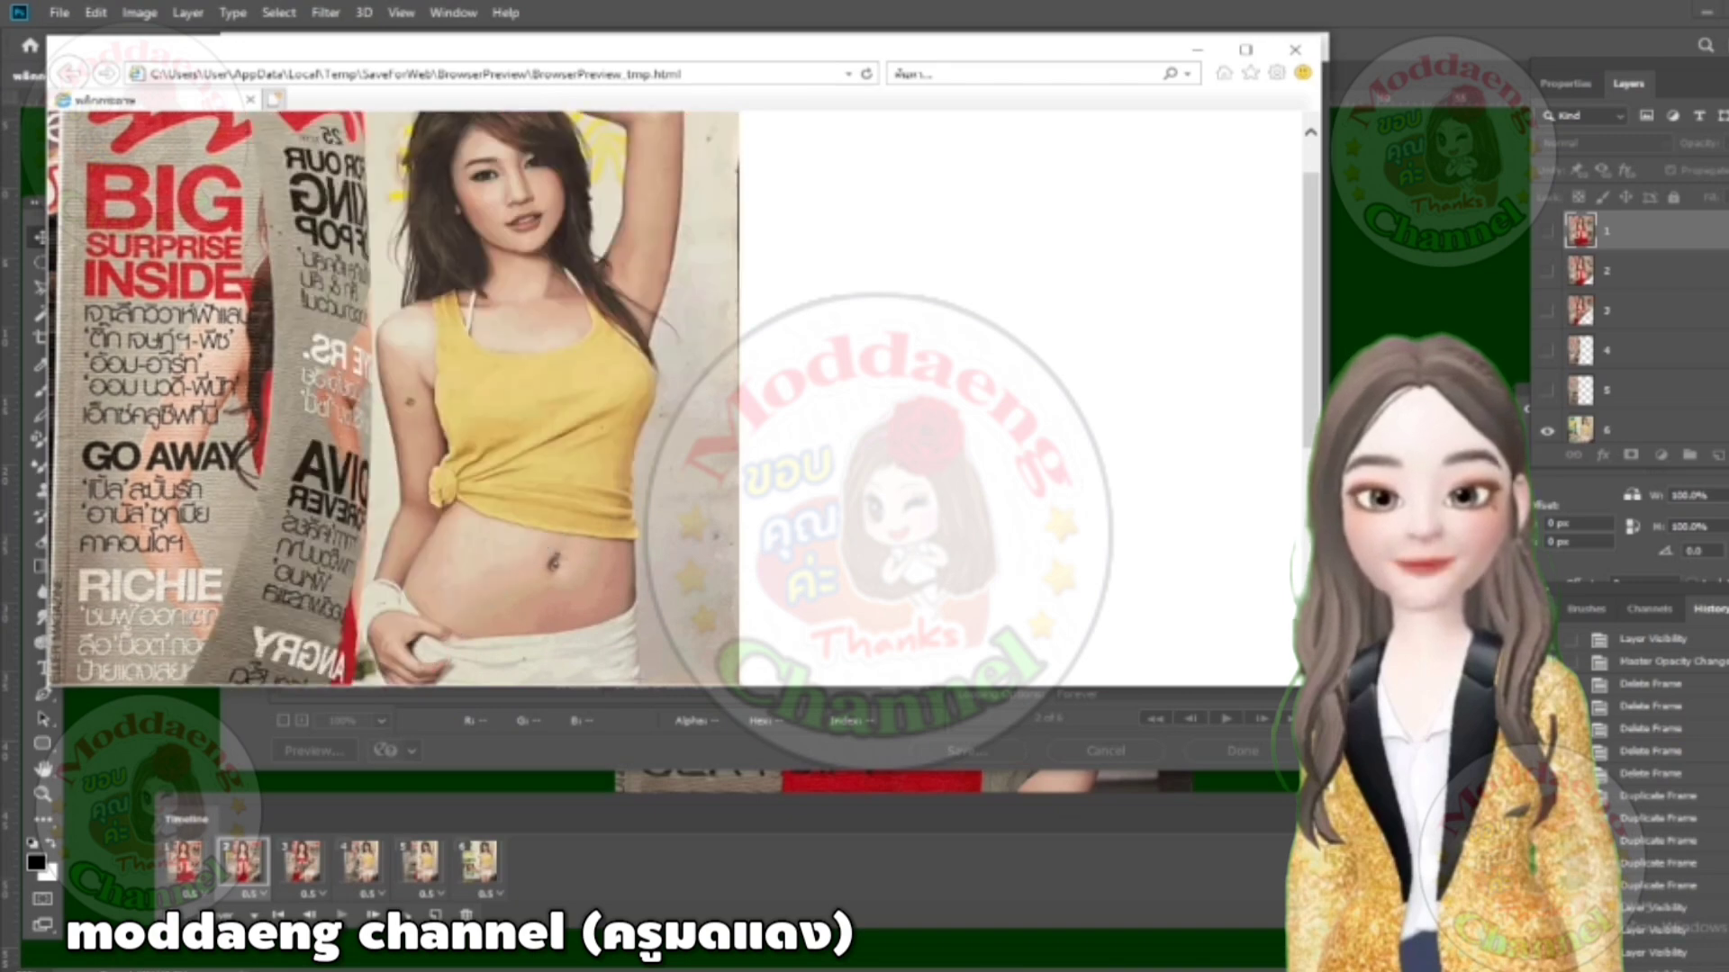
{"action": "left_click", "coordinate": [1294, 49]}
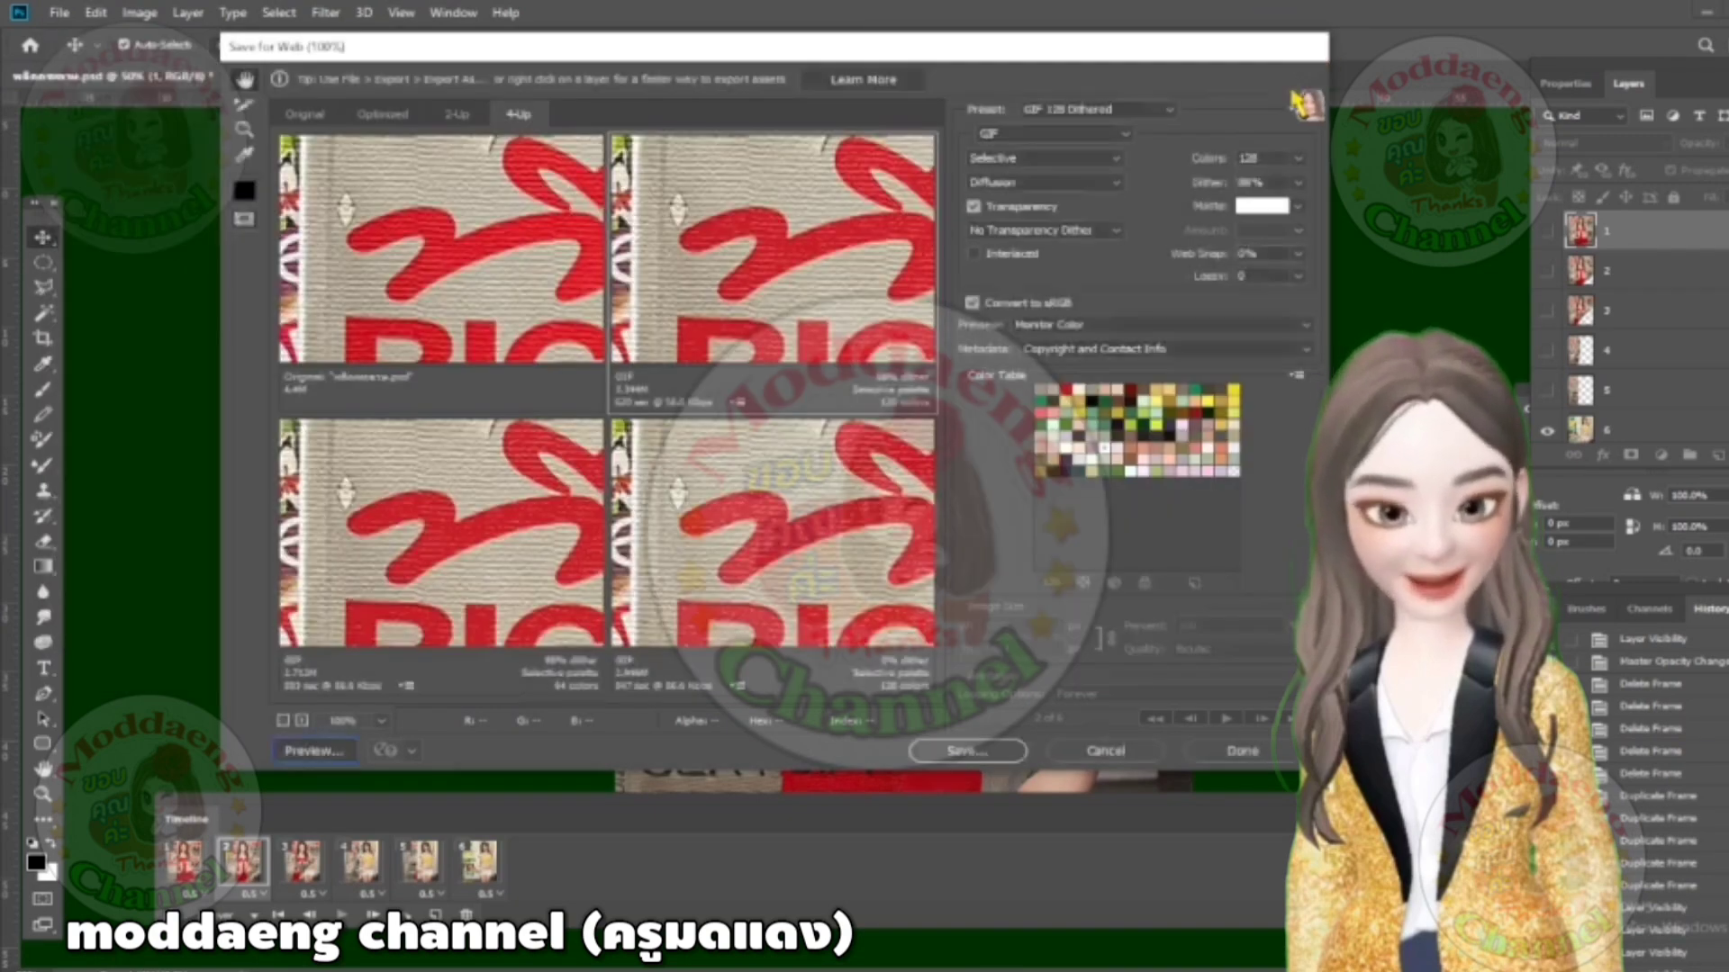
{"action": "left_click", "coordinate": [967, 751]}
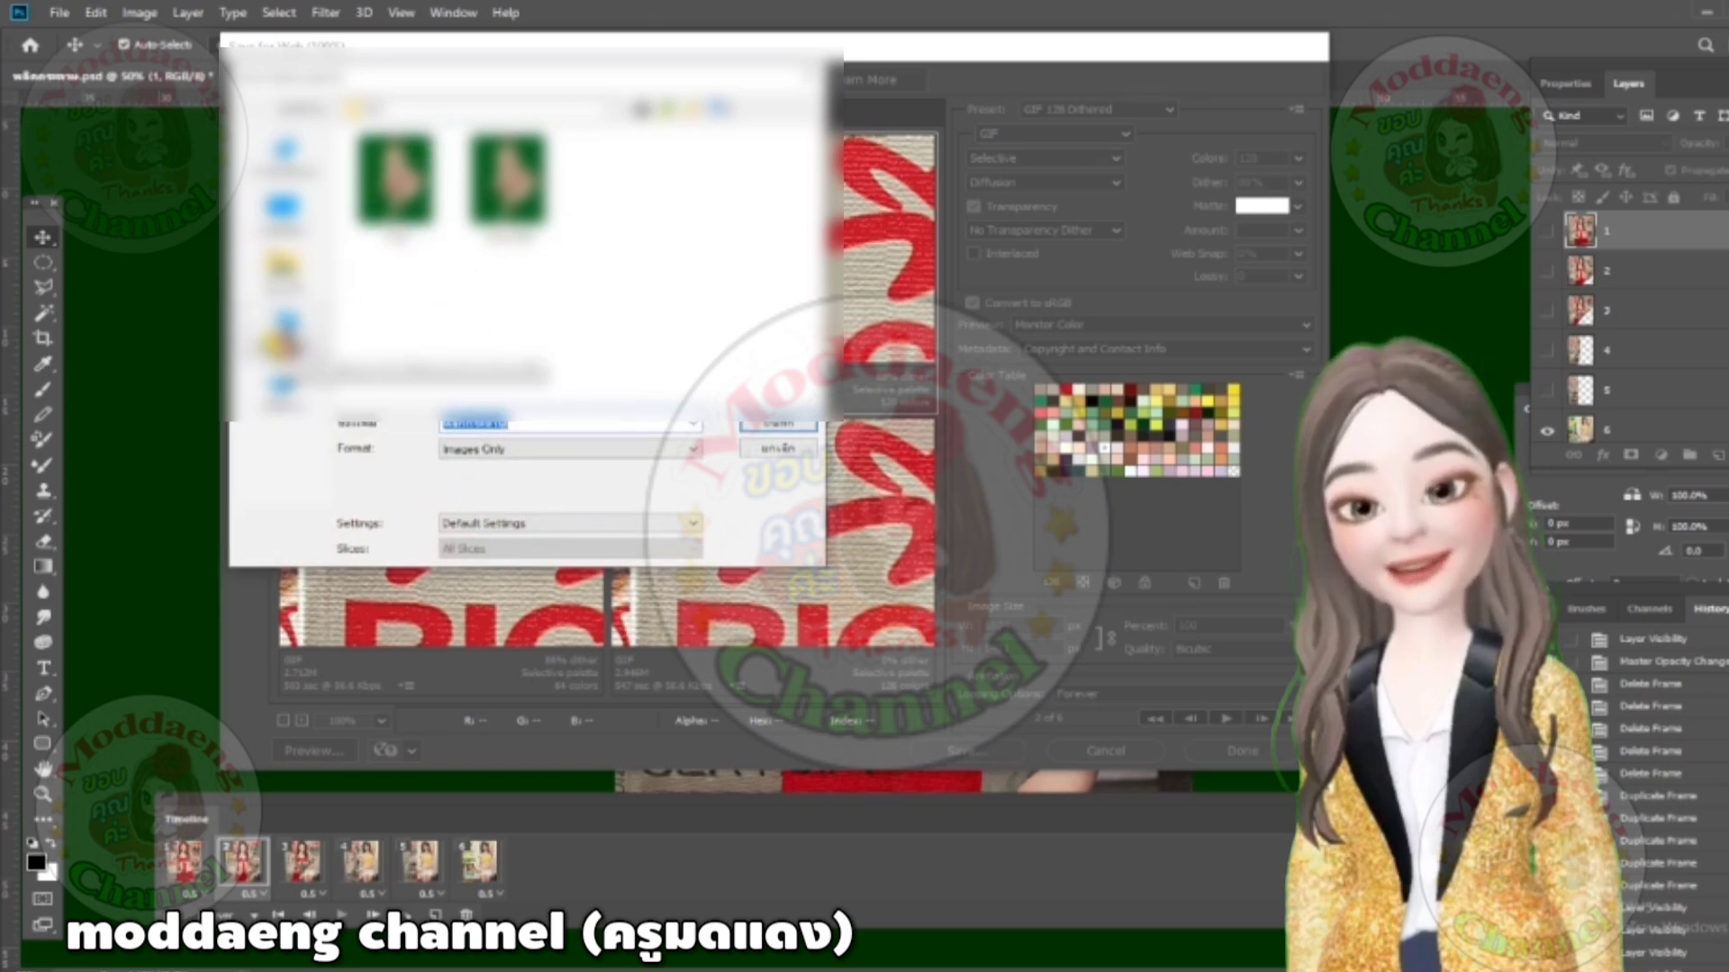
Step: Browse to the target folder and save the GIF there, retrying after the non-Latin file name warning
{"action": "left_click", "coordinate": [275, 355]}
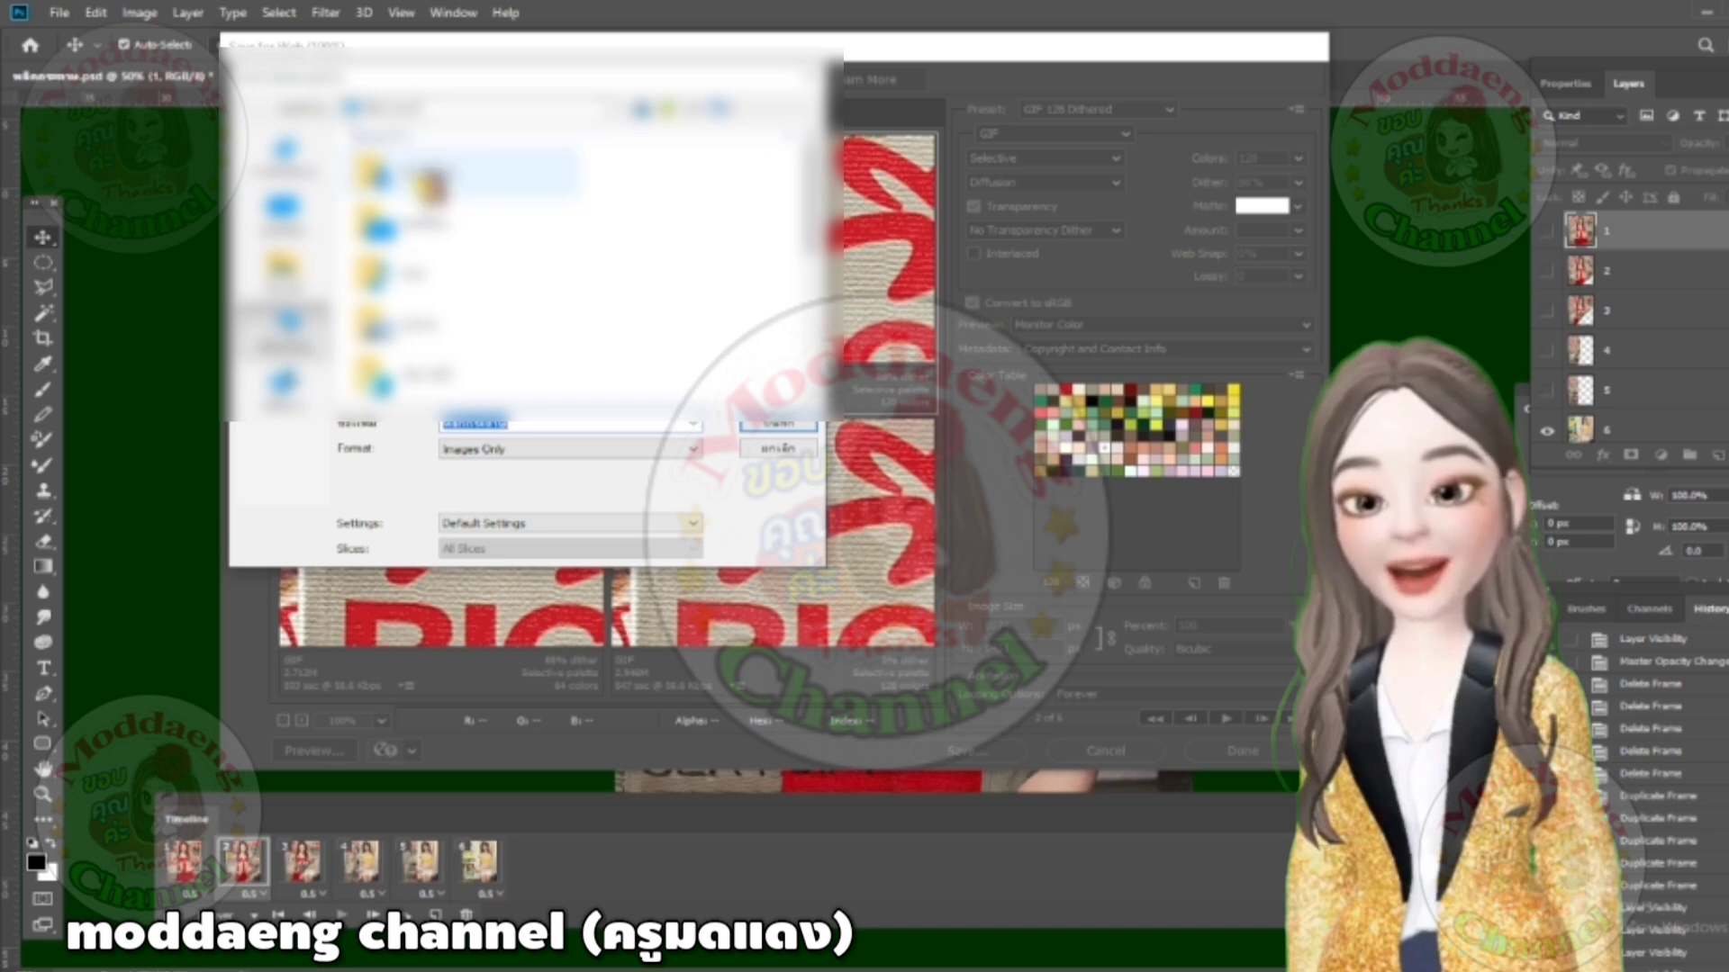
{"action": "scroll", "coordinate": [810, 328], "scroll_direction": "down", "scroll_amount": 3}
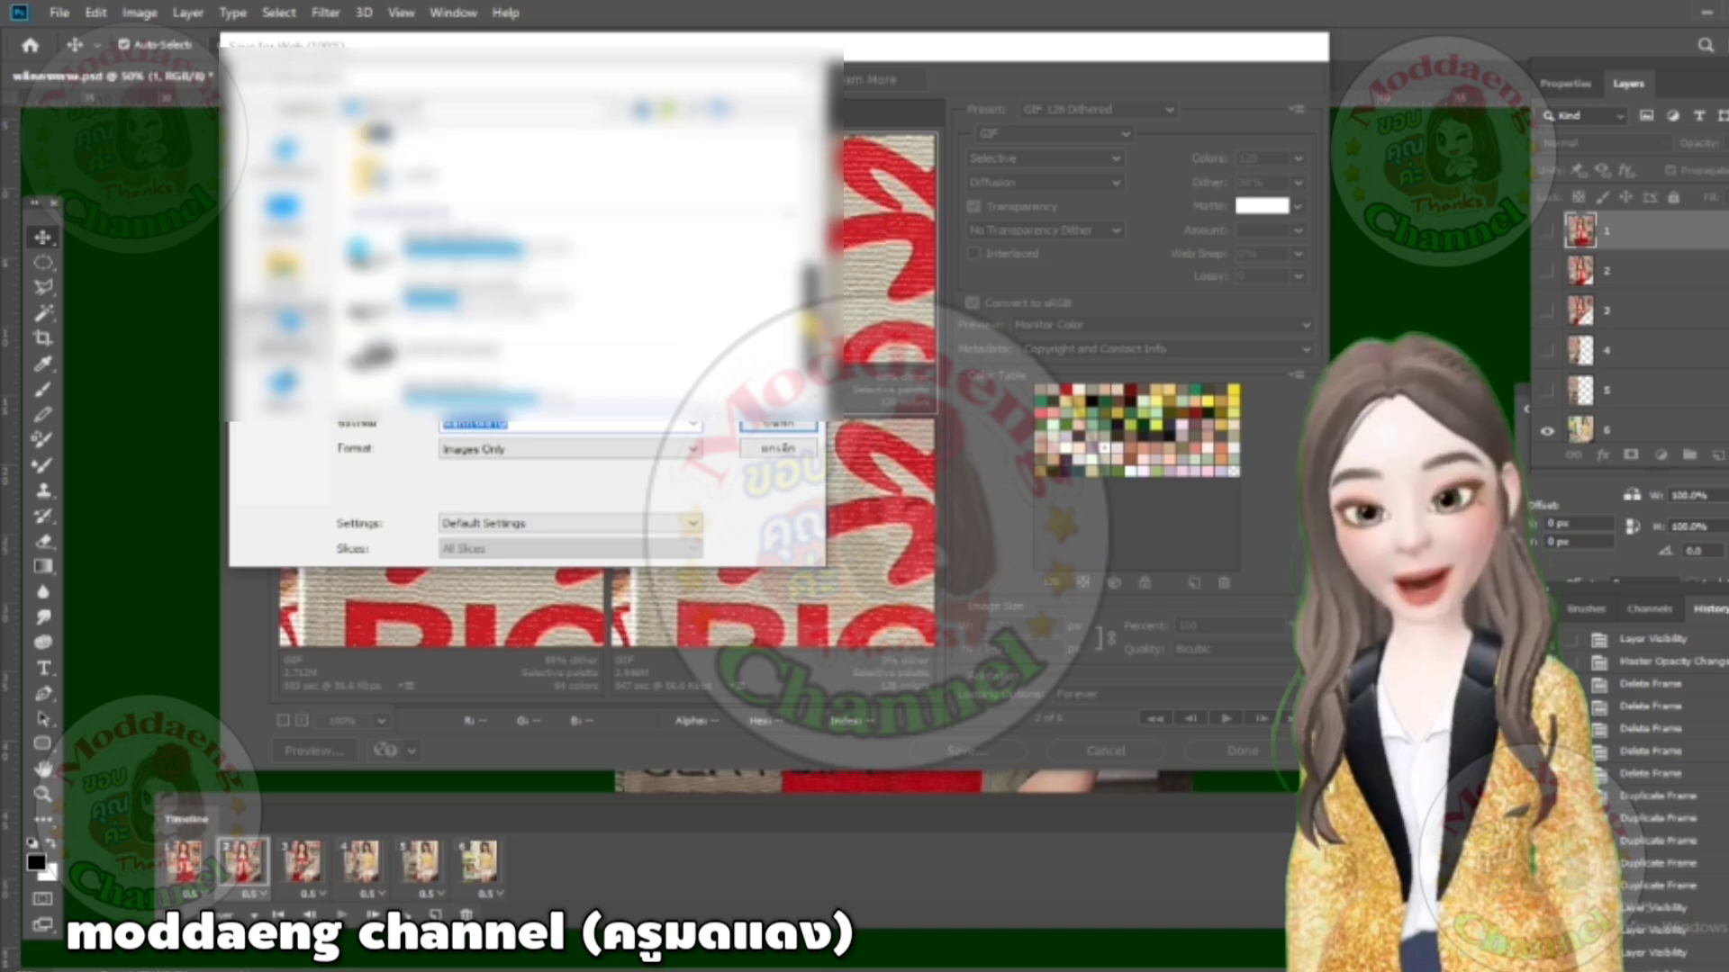
{"action": "double_click", "coordinate": [460, 383]}
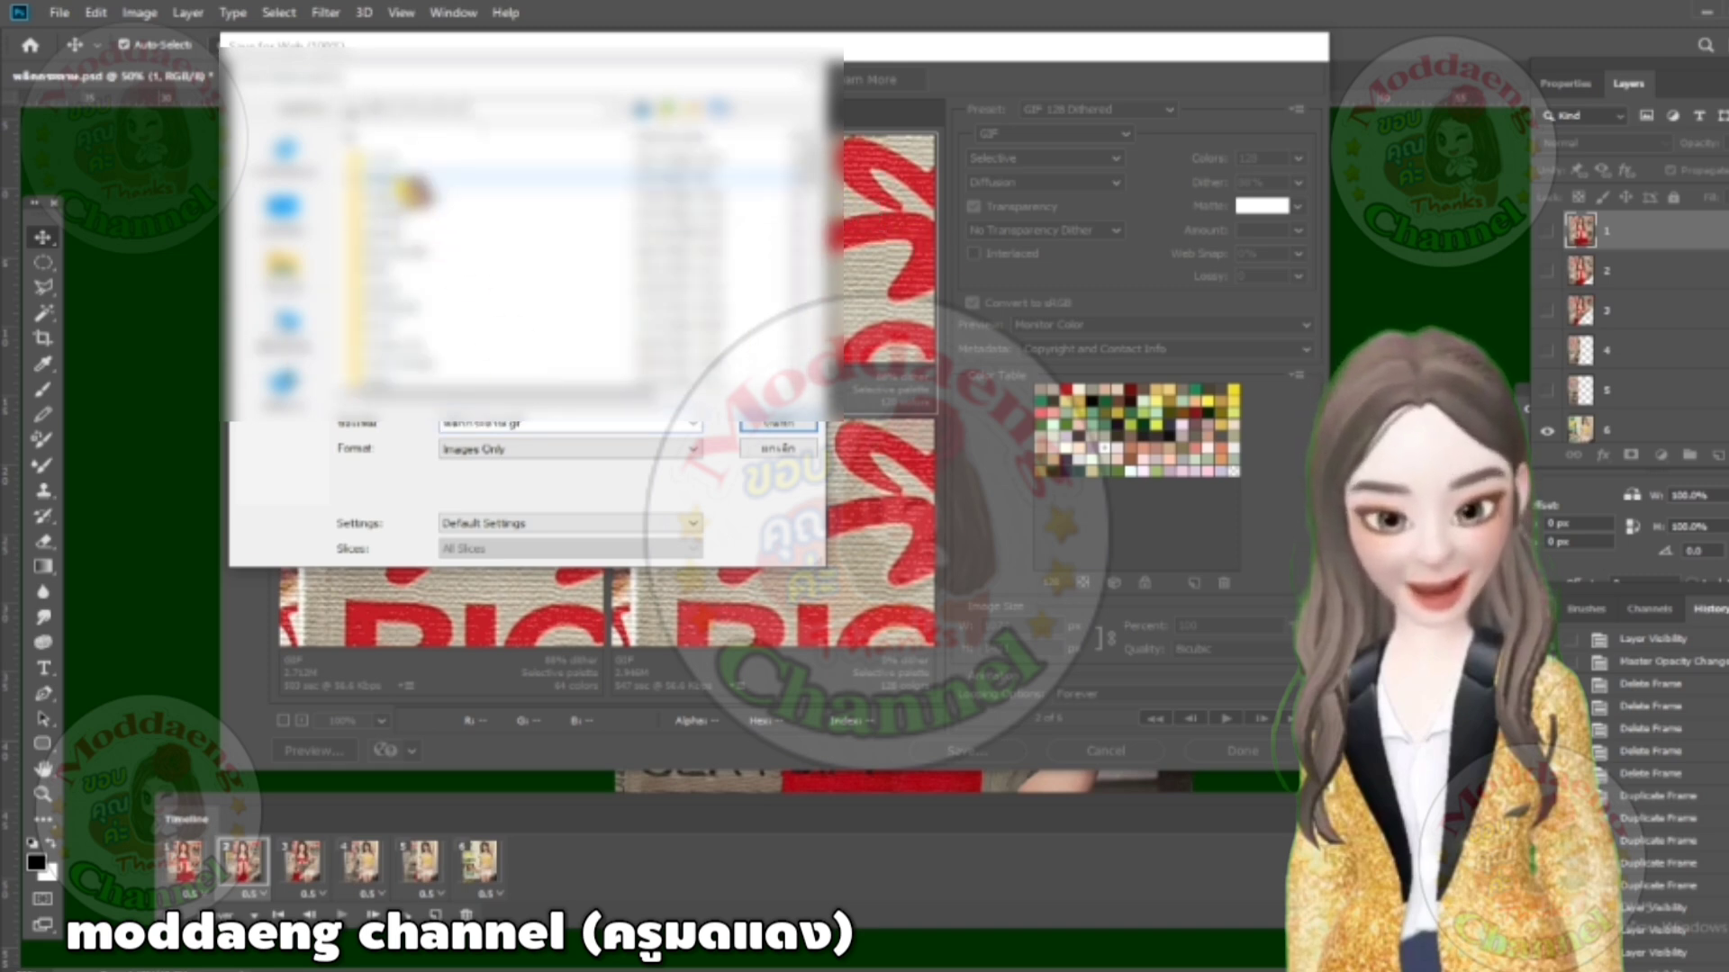
{"action": "double_click", "coordinate": [407, 175]}
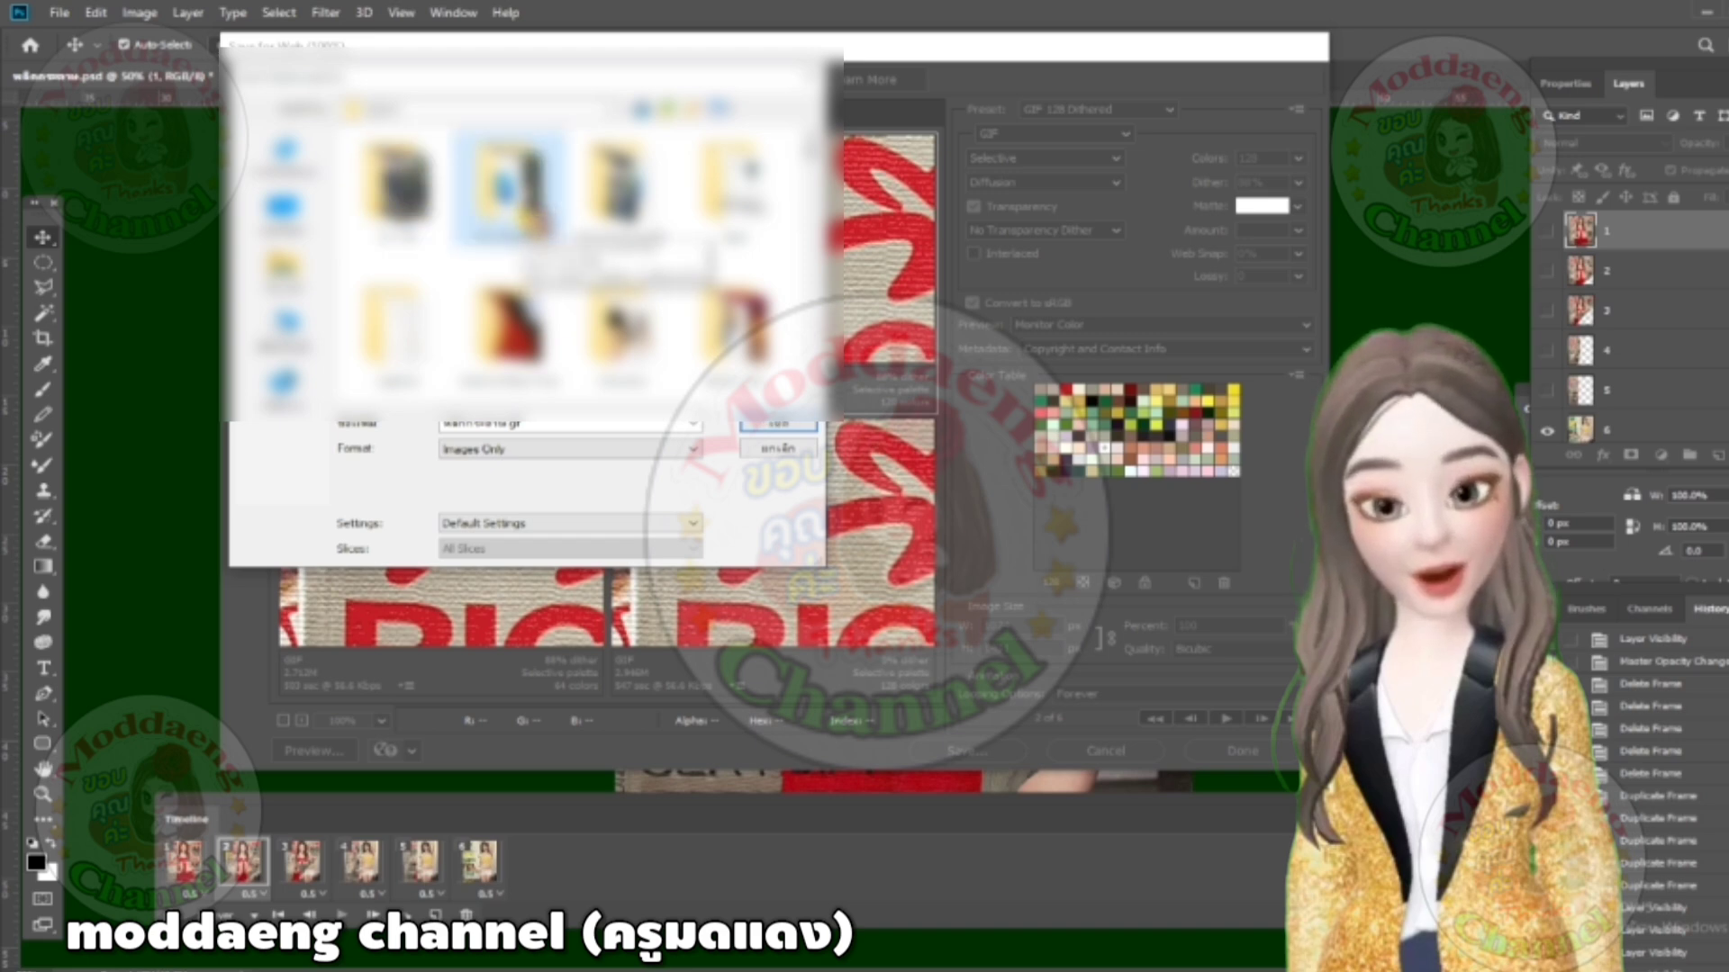
{"action": "double_click", "coordinate": [509, 189]}
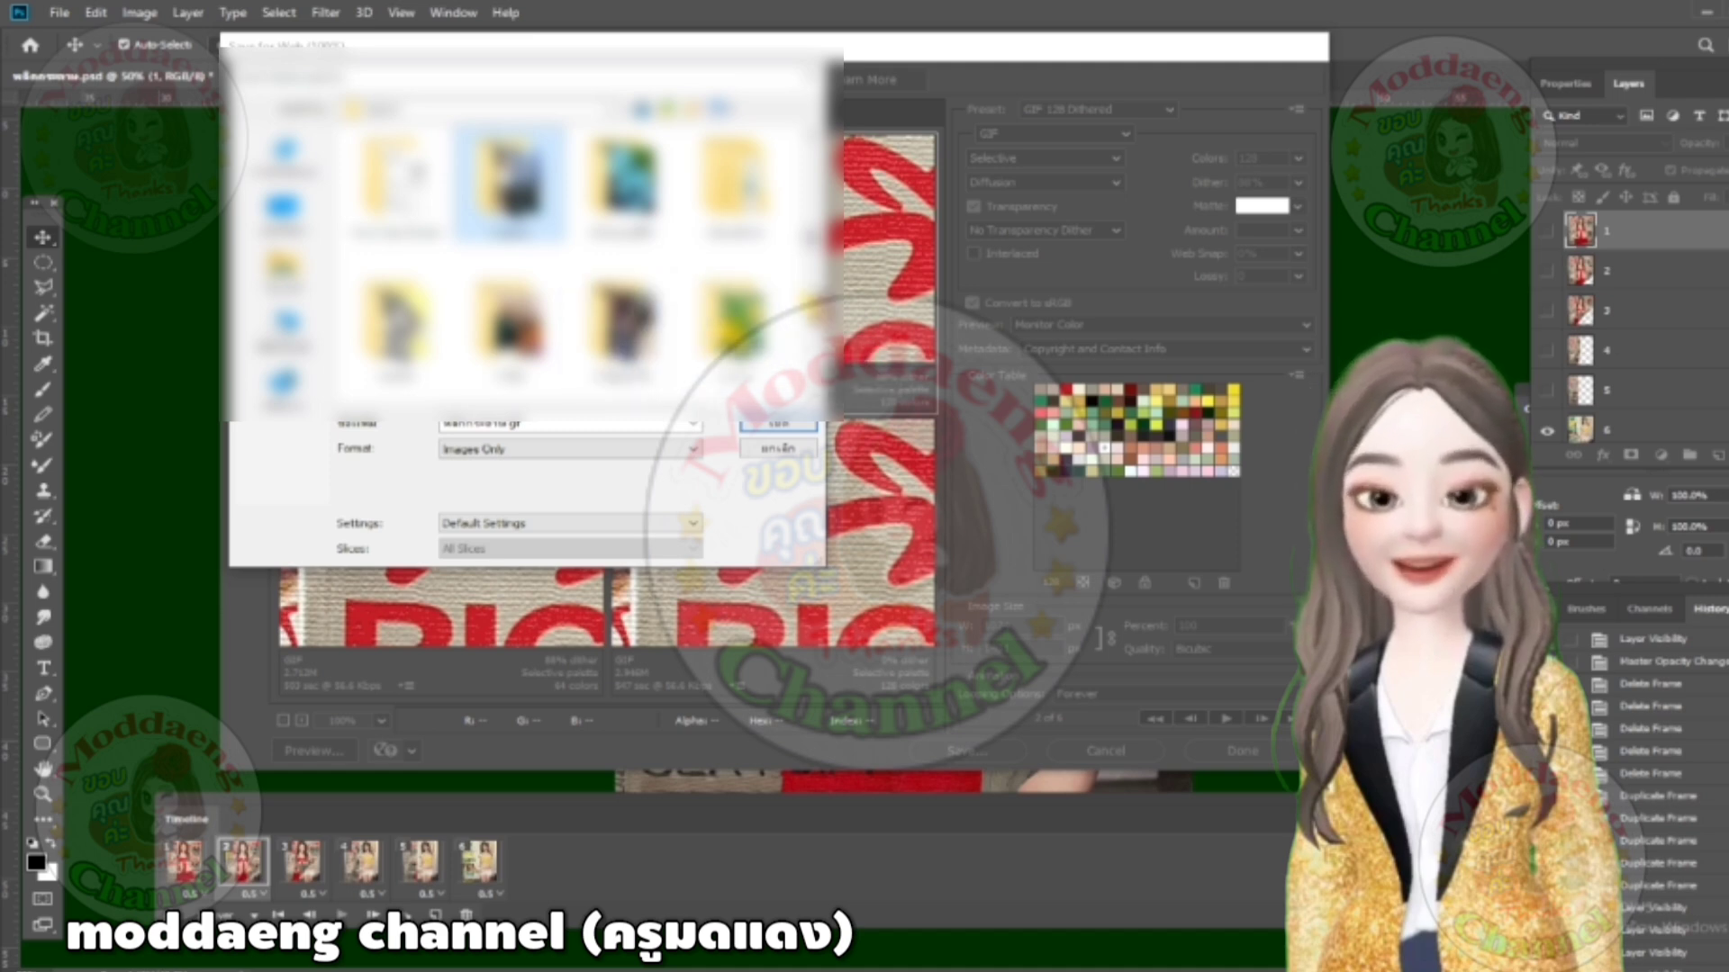
{"action": "double_click", "coordinate": [509, 180]}
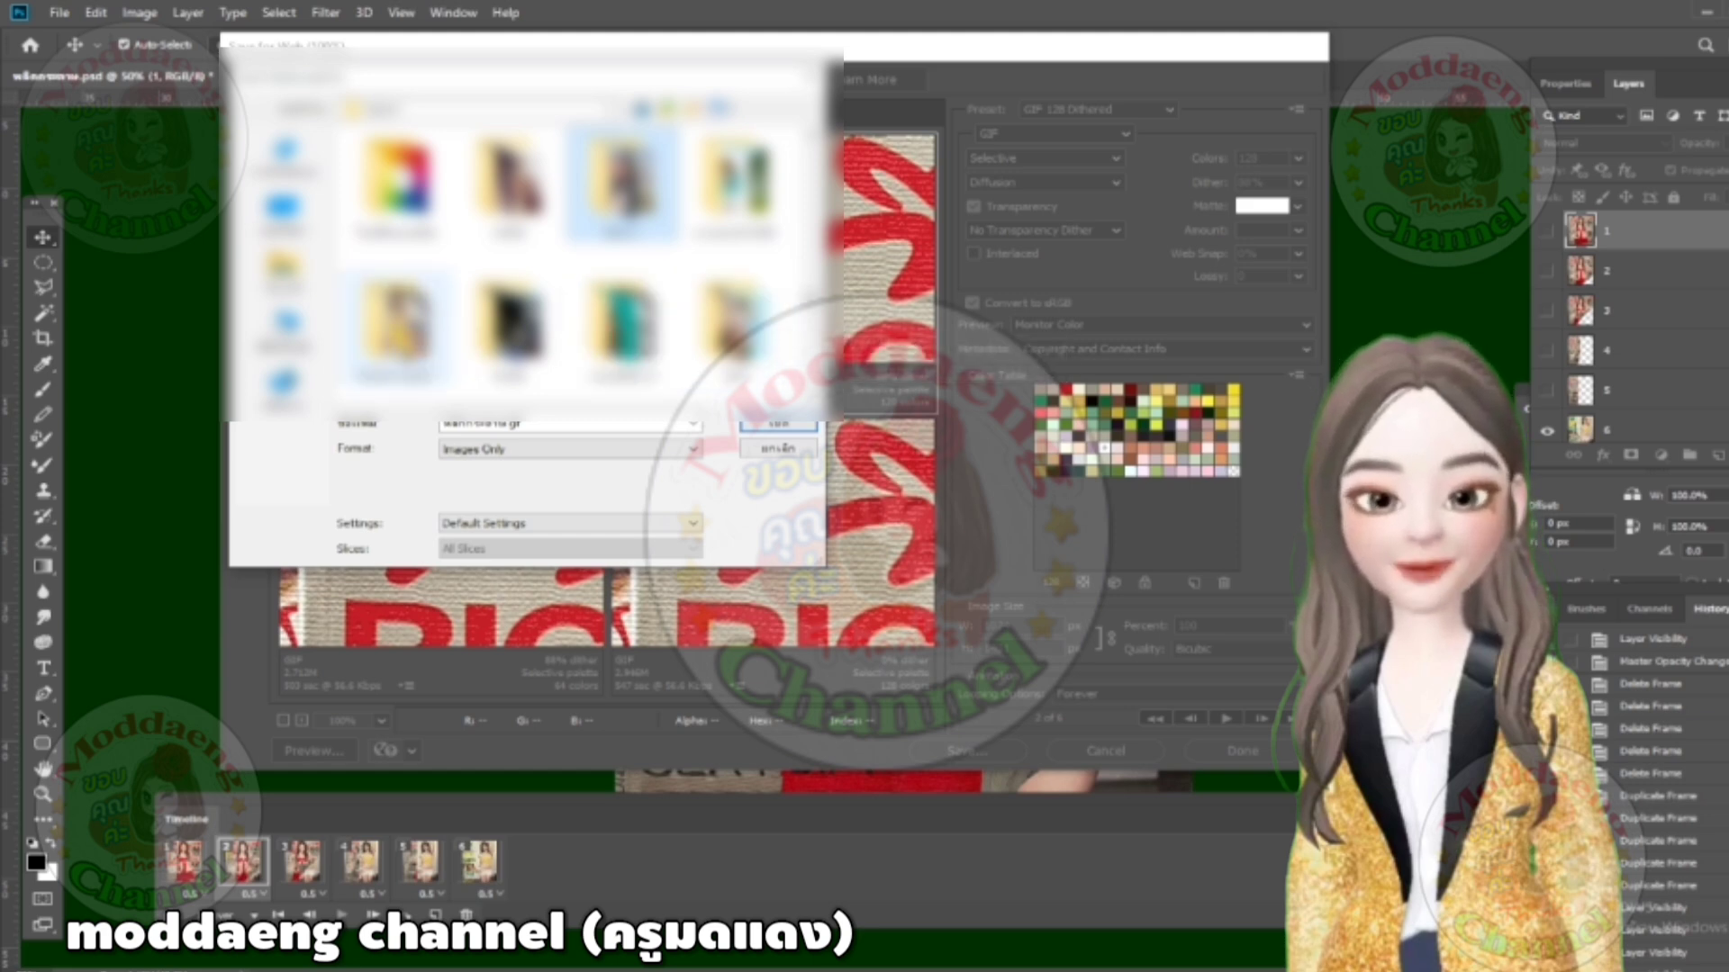
{"action": "double_click", "coordinate": [405, 324]}
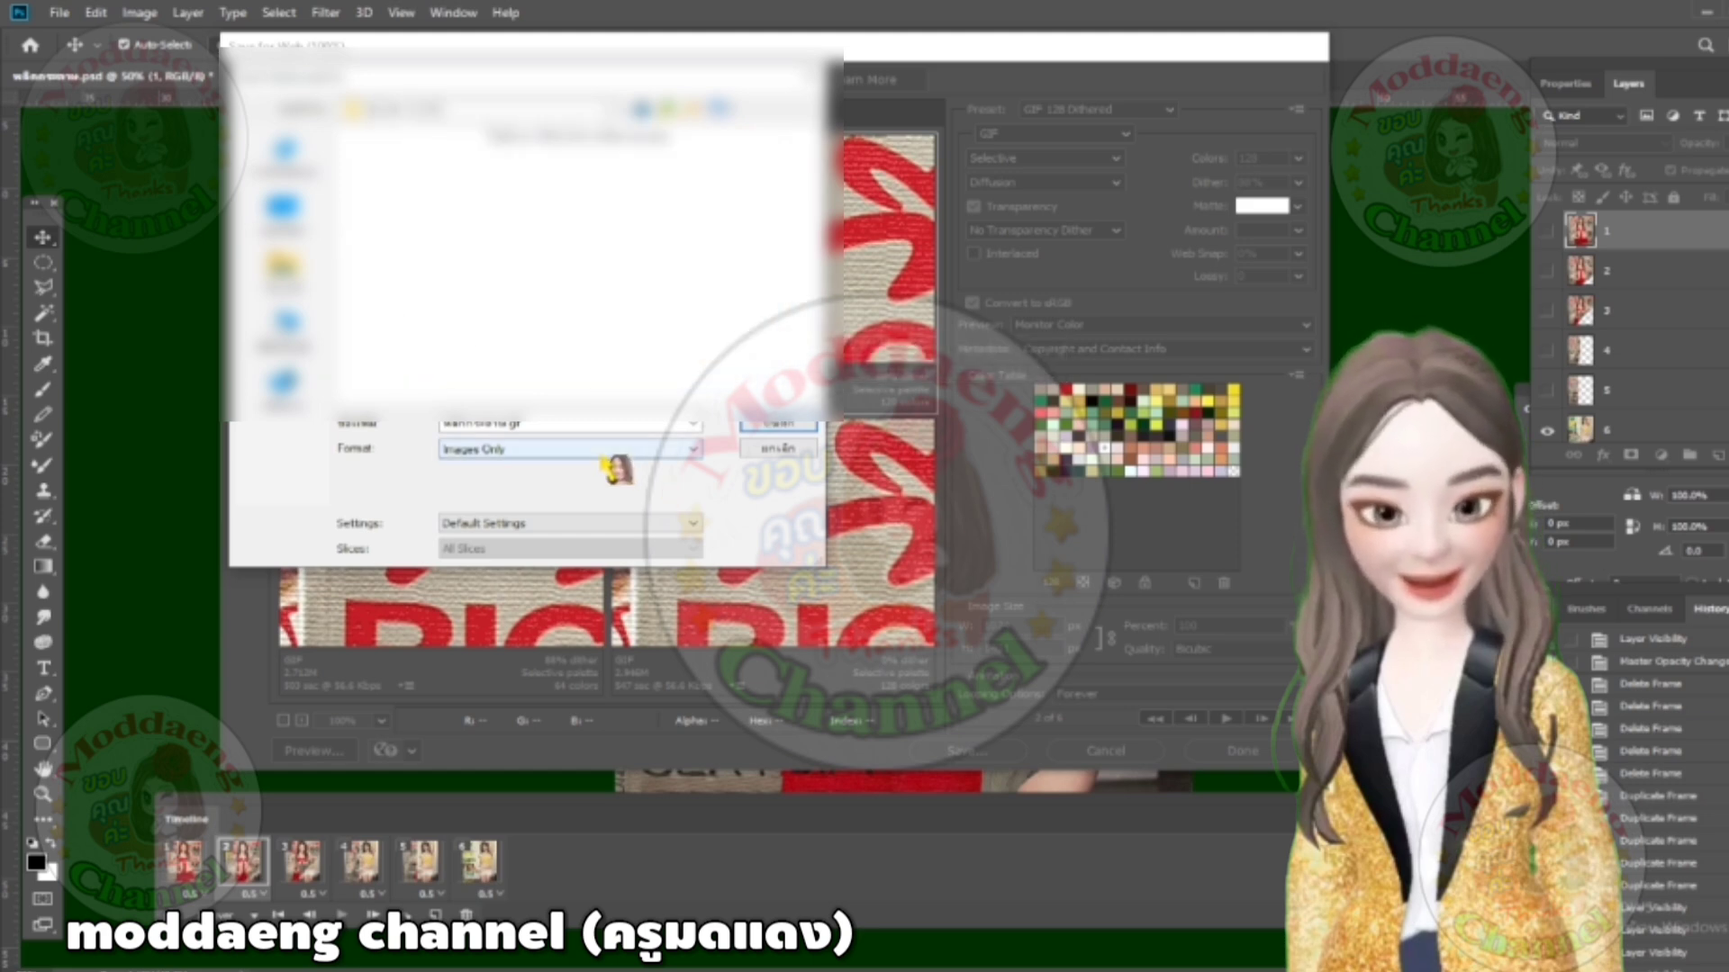
{"action": "left_click", "coordinate": [779, 424]}
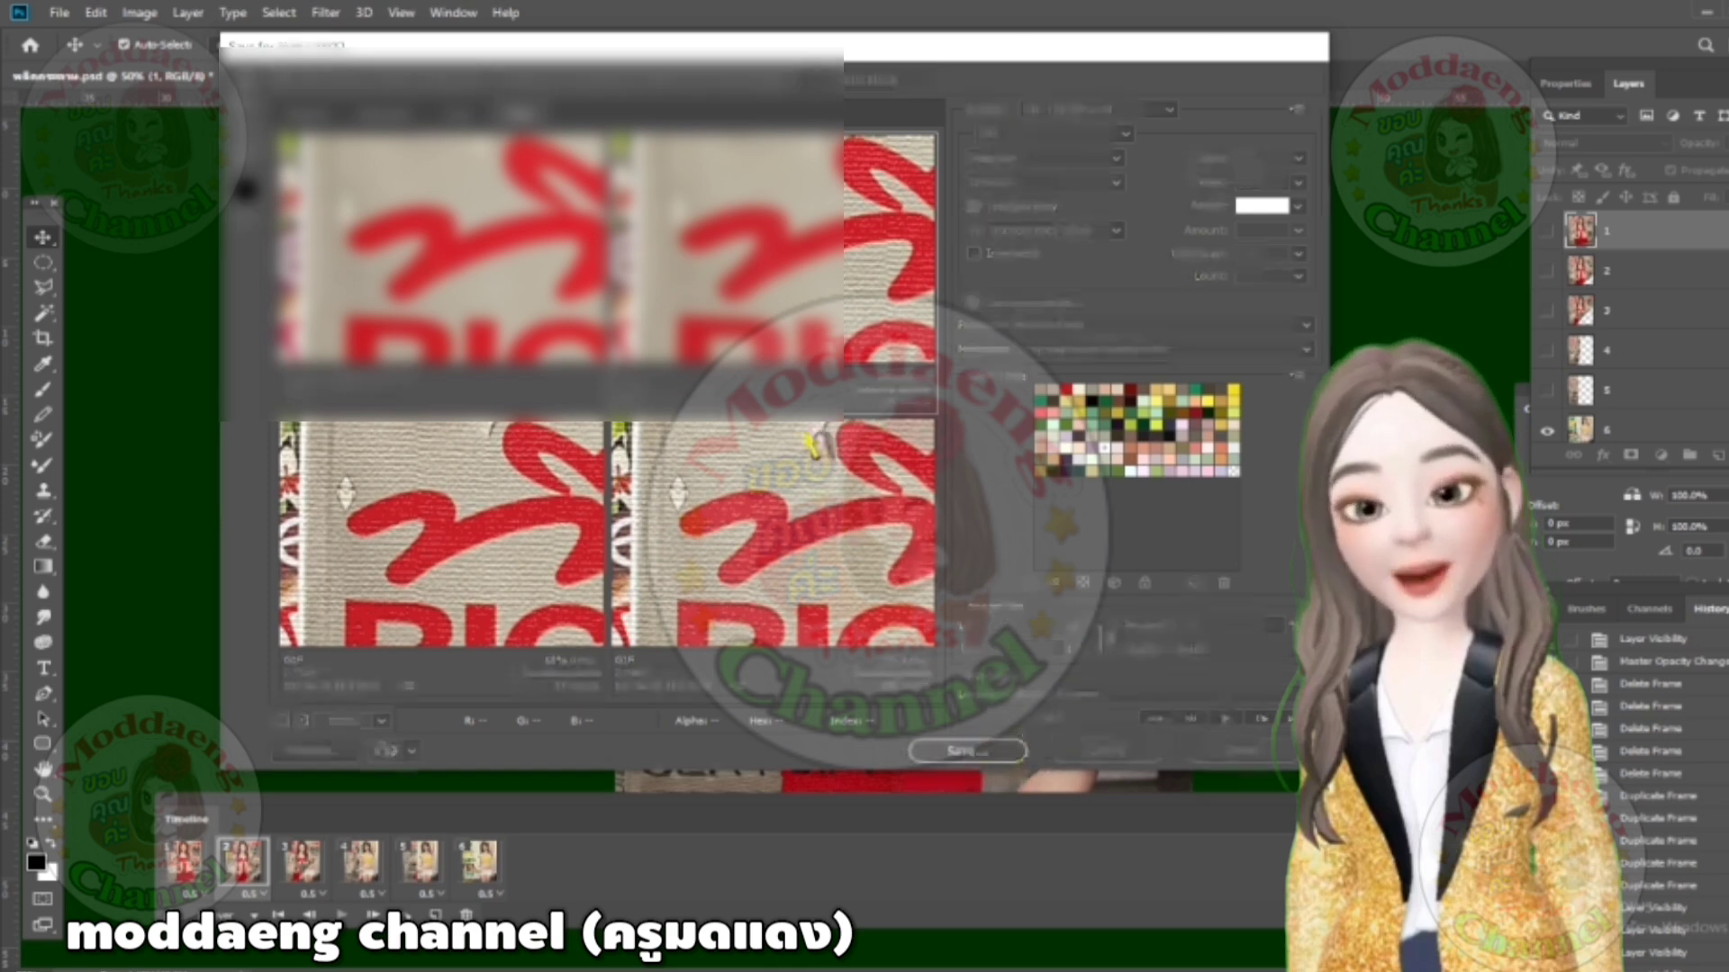
{"action": "key", "text": "Return"}
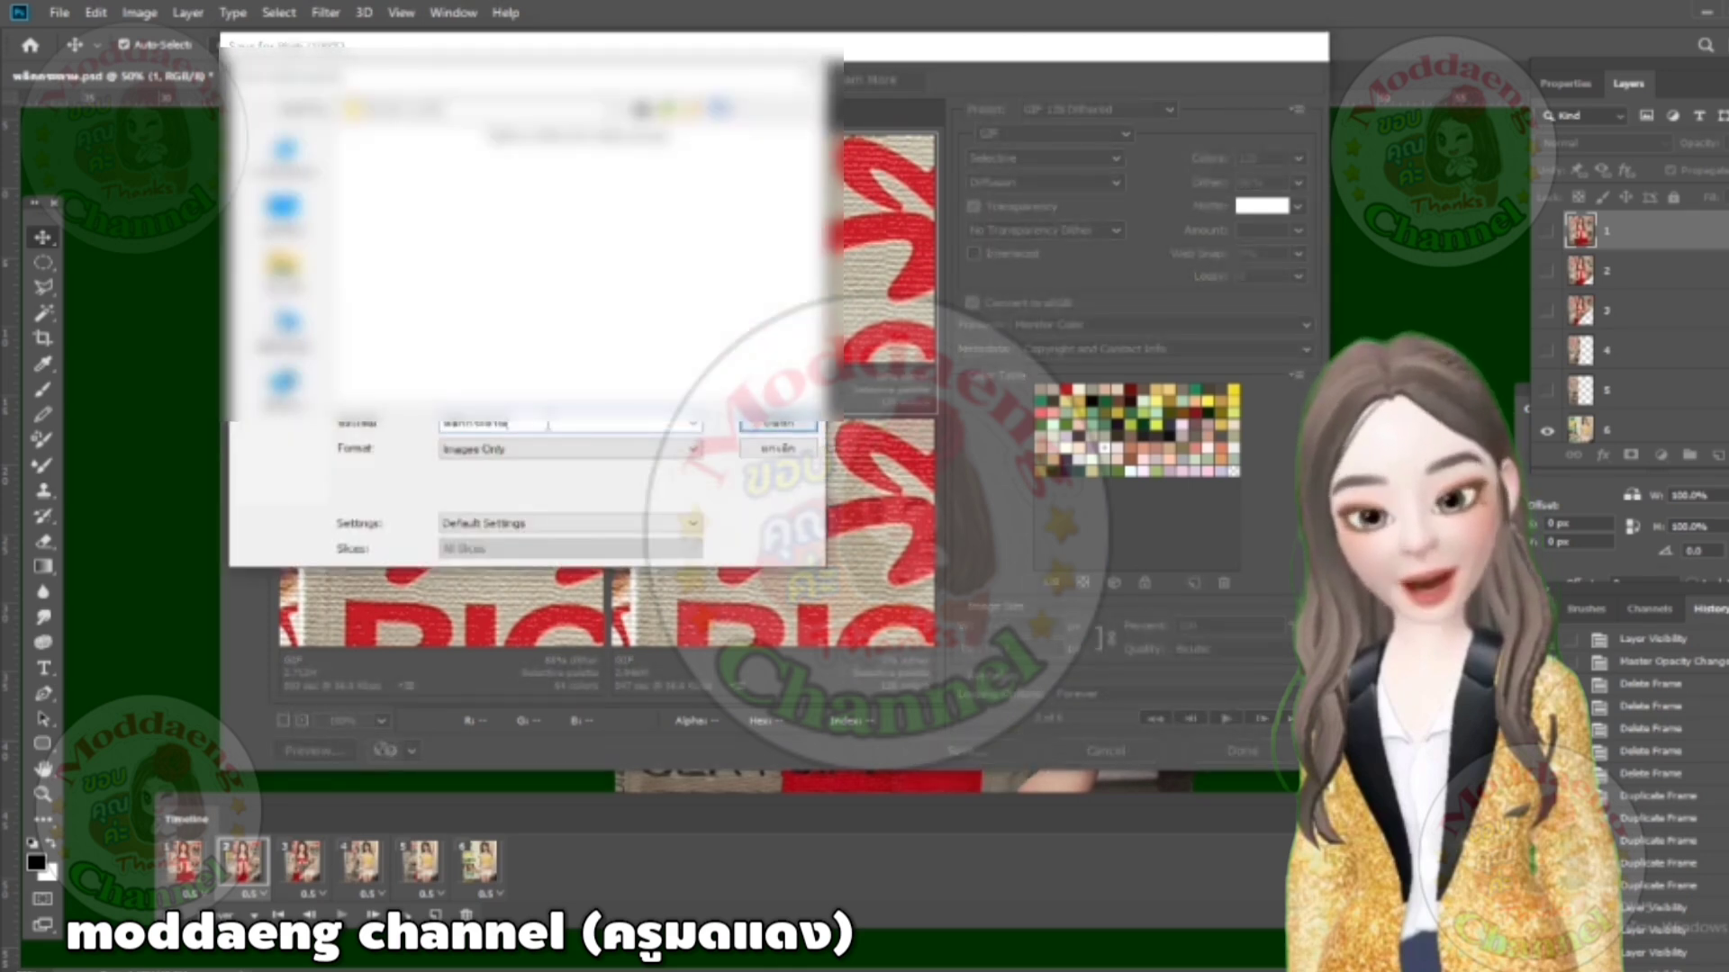
{"action": "left_click", "coordinate": [744, 426]}
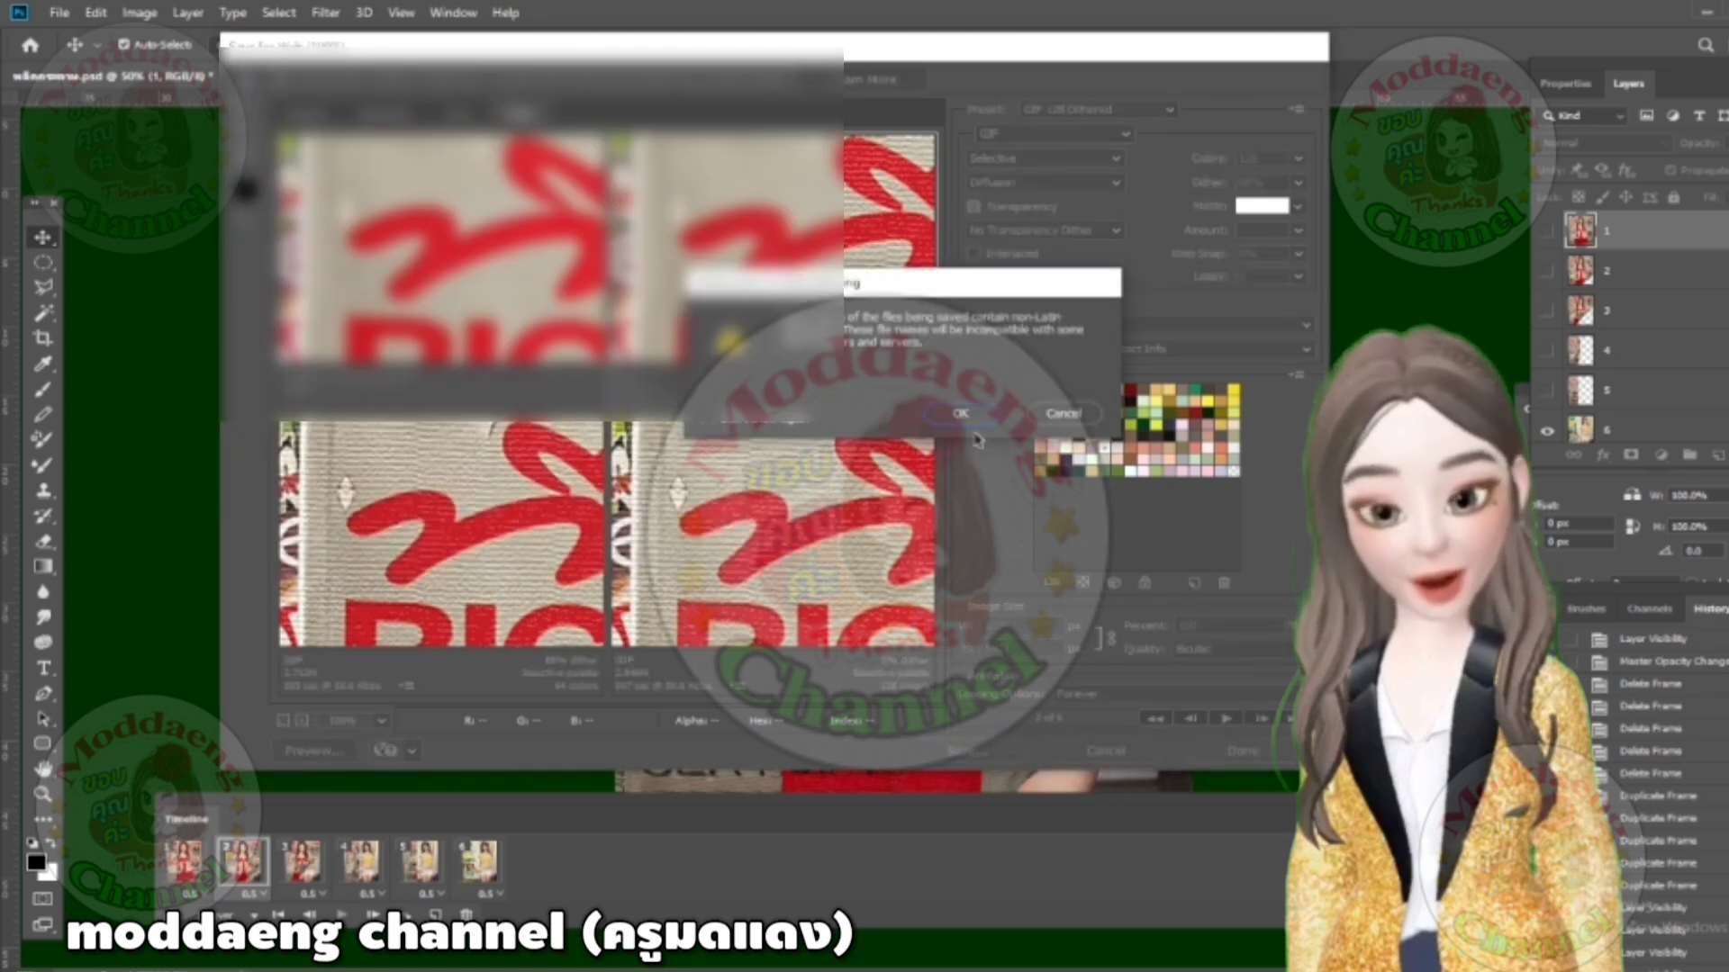